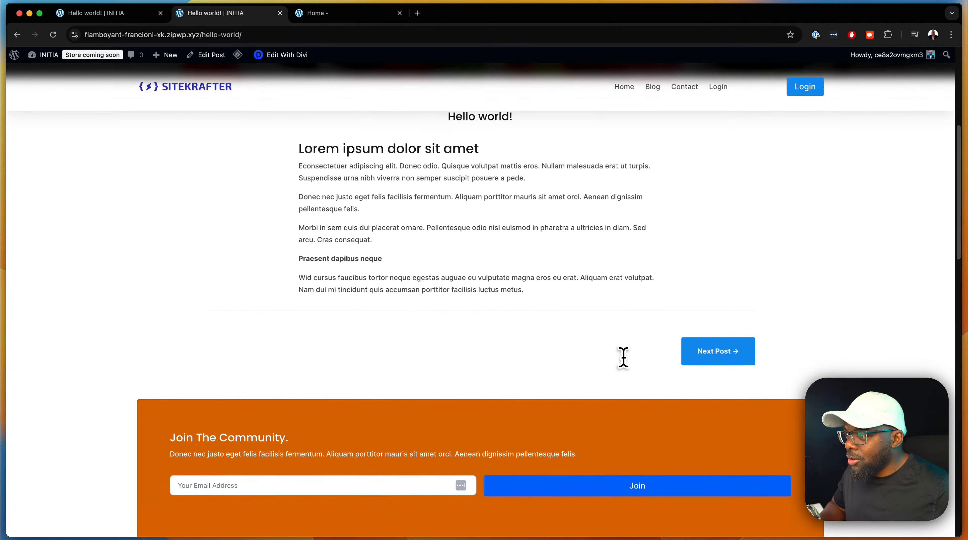
Step: Examine the custom-designed "Hello world!" post from its content through Join The Community, Related Posts and the comment form to the footer
{"action": "scroll", "coordinate": [623, 356], "scroll_direction": "down", "scroll_amount": 2}
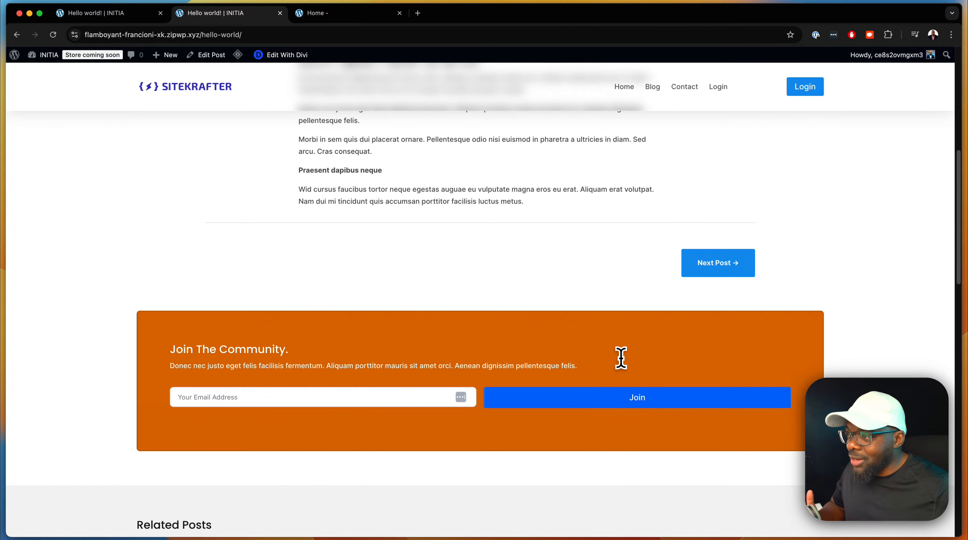
{"action": "scroll", "coordinate": [621, 359], "scroll_direction": "down", "scroll_amount": 7}
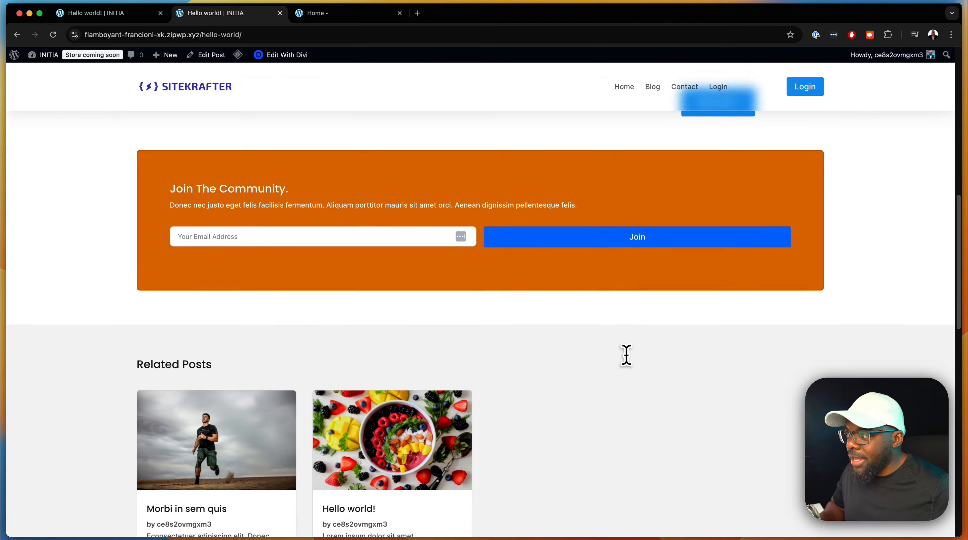
{"action": "scroll", "coordinate": [626, 355], "scroll_direction": "down", "scroll_amount": 10}
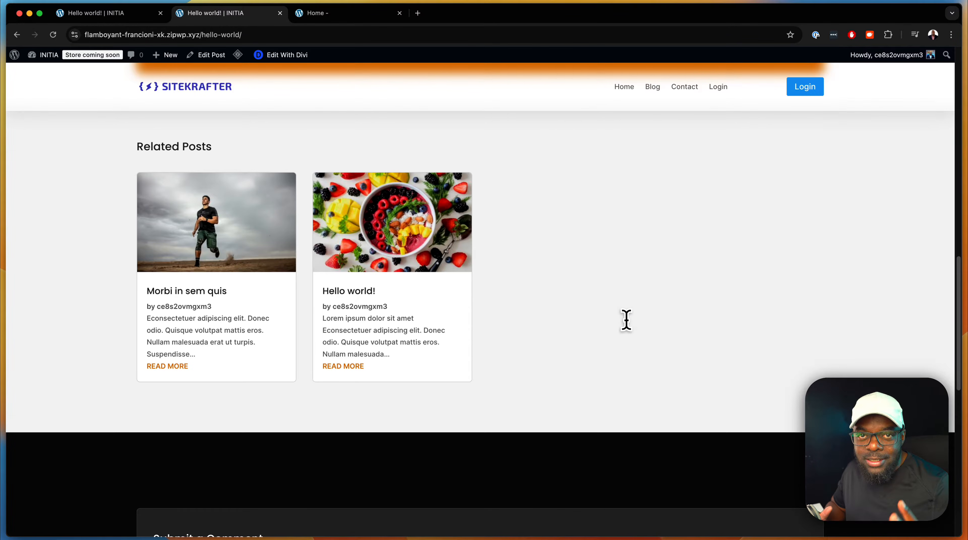
{"action": "scroll", "coordinate": [627, 322], "scroll_direction": "down", "scroll_amount": 12}
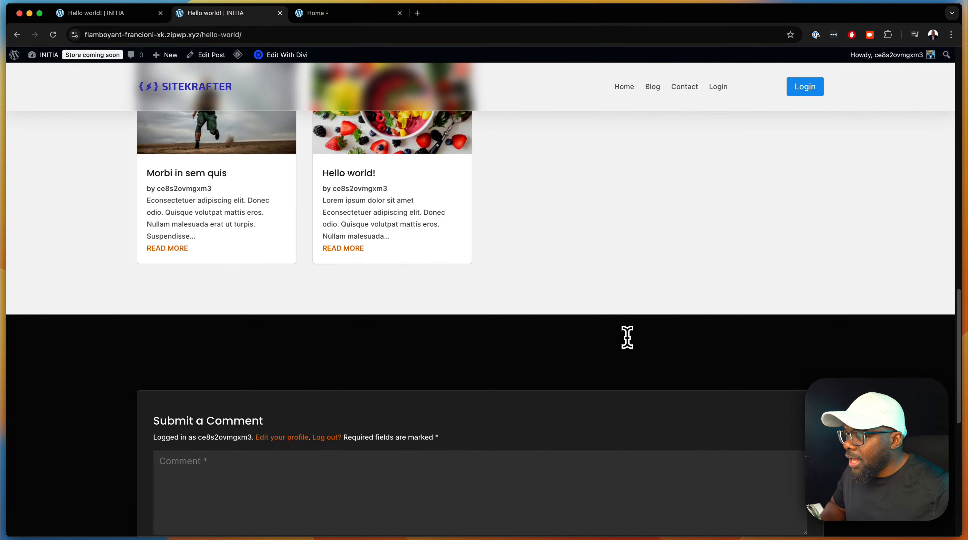
{"action": "scroll", "coordinate": [627, 339], "scroll_direction": "down", "scroll_amount": 1}
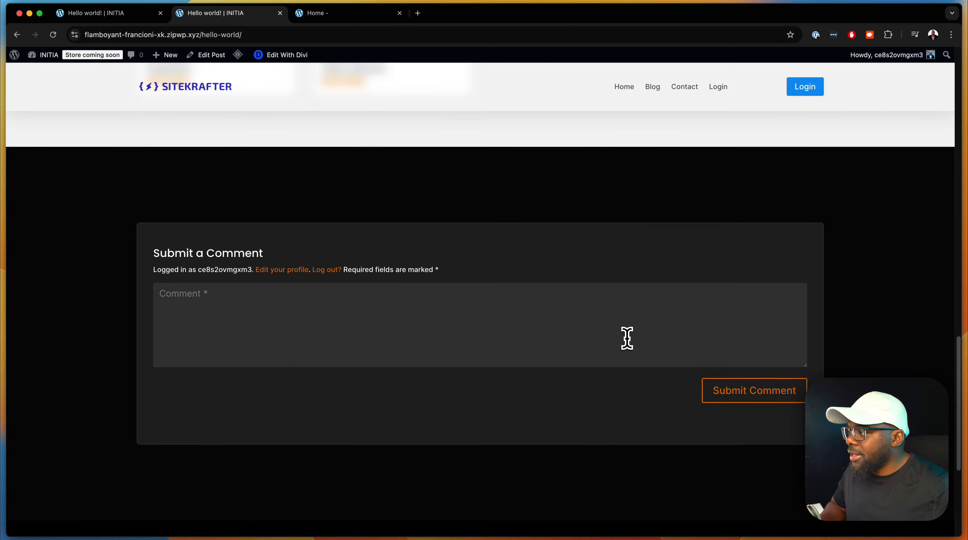
{"action": "left_click", "coordinate": [191, 298]}
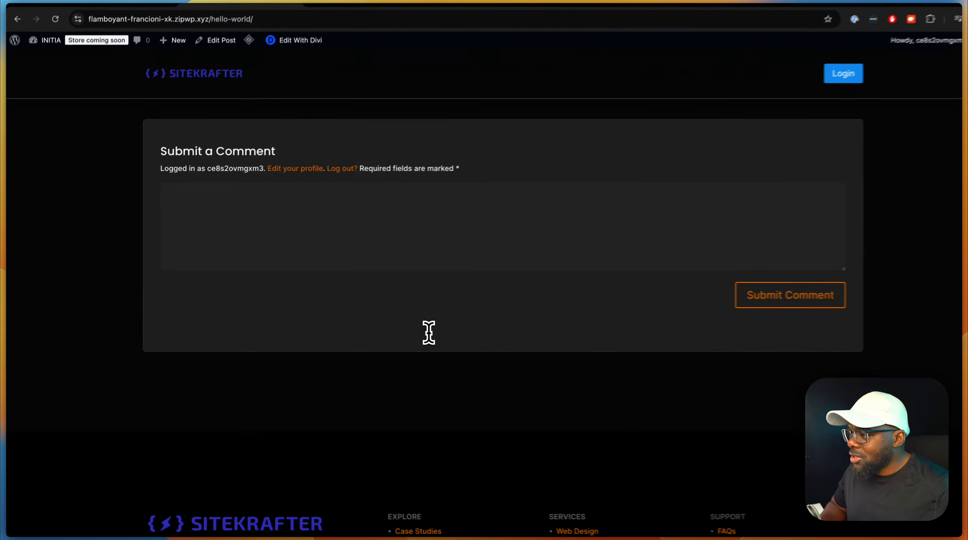
{"action": "scroll", "coordinate": [432, 345], "scroll_direction": "down", "scroll_amount": 3}
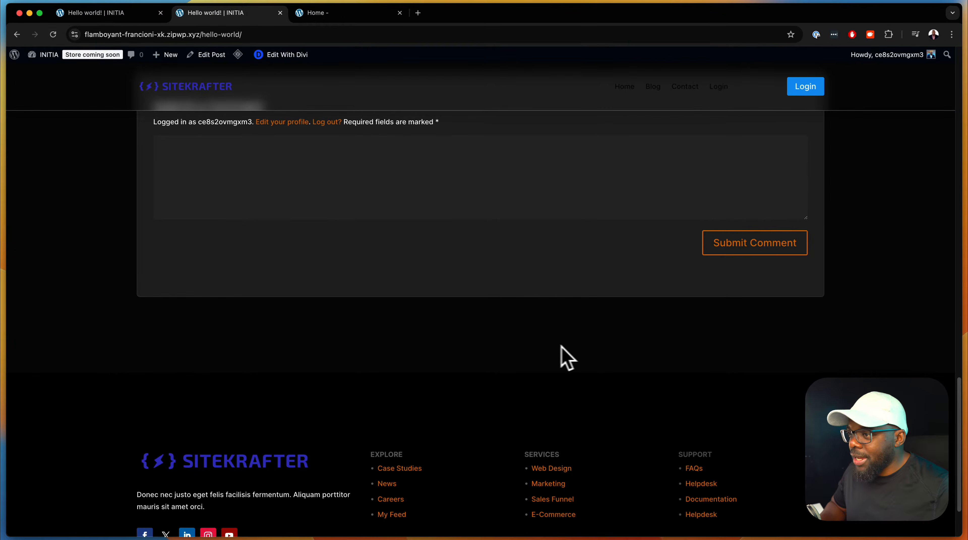
{"action": "scroll", "coordinate": [605, 354], "scroll_direction": "up", "scroll_amount": 6}
{"action": "scroll", "coordinate": [655, 364], "scroll_direction": "up", "scroll_amount": 20}
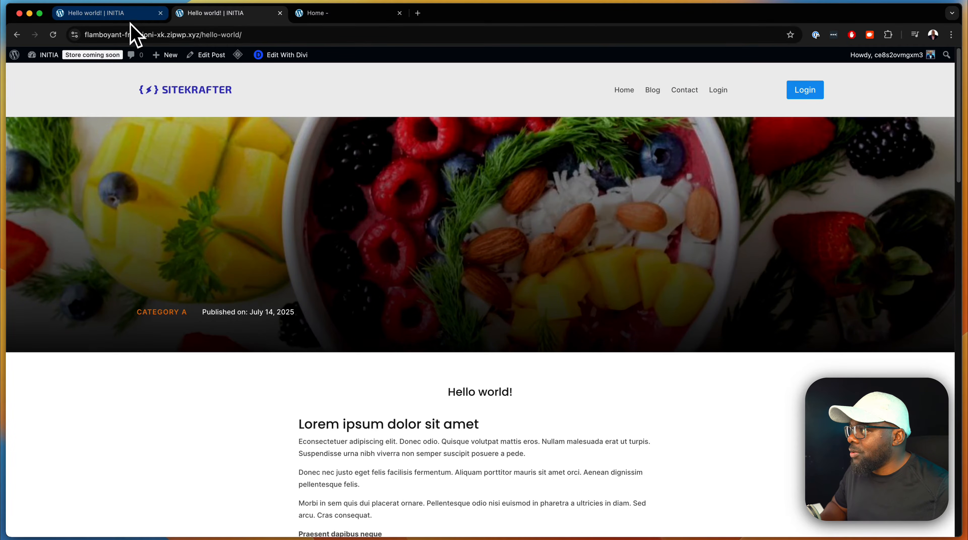
Step: Compare the default layout of the "Hello world!" post, down to its comment form, with the custom-designed version
{"action": "left_click", "coordinate": [120, 15]}
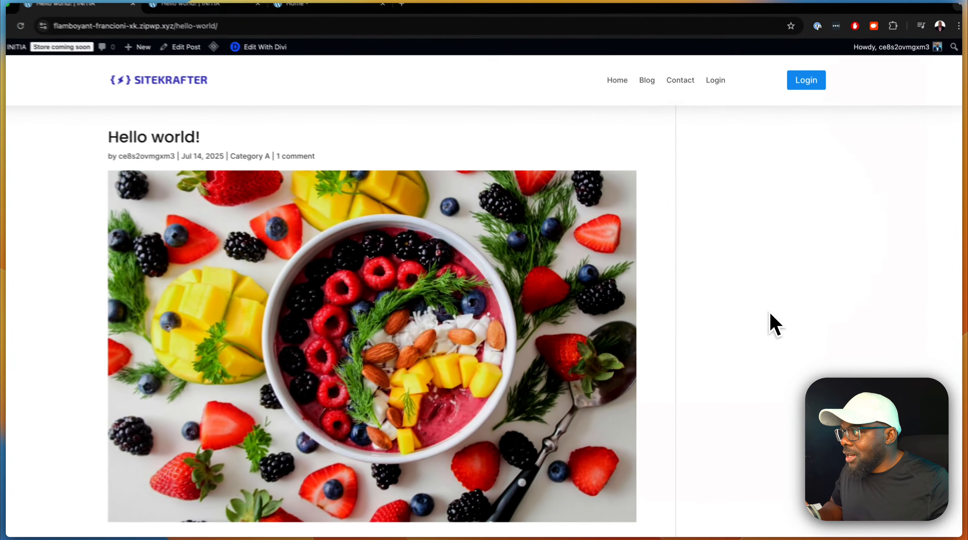
{"action": "scroll", "coordinate": [770, 340], "scroll_direction": "down", "scroll_amount": 1}
{"action": "scroll", "coordinate": [774, 310], "scroll_direction": "down", "scroll_amount": 10}
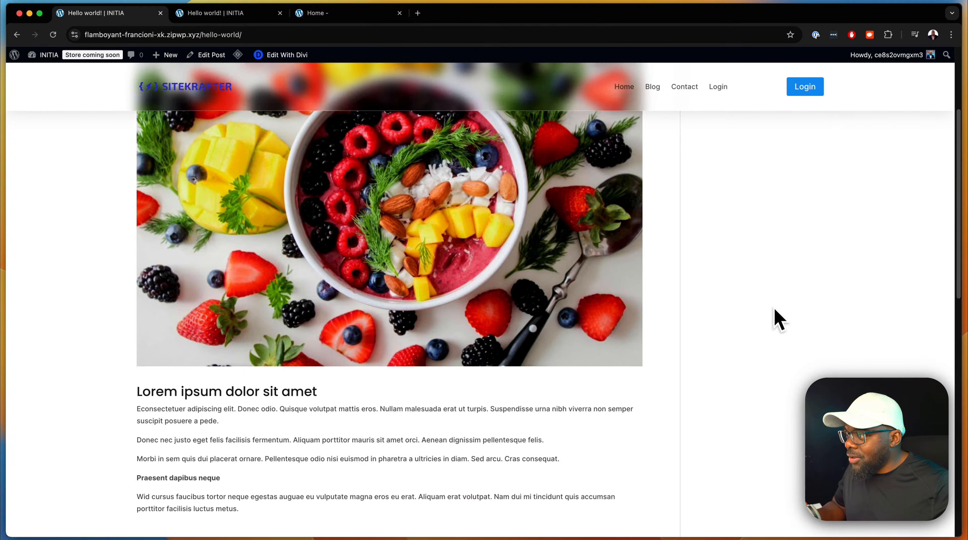
{"action": "scroll", "coordinate": [774, 309], "scroll_direction": "down", "scroll_amount": 4}
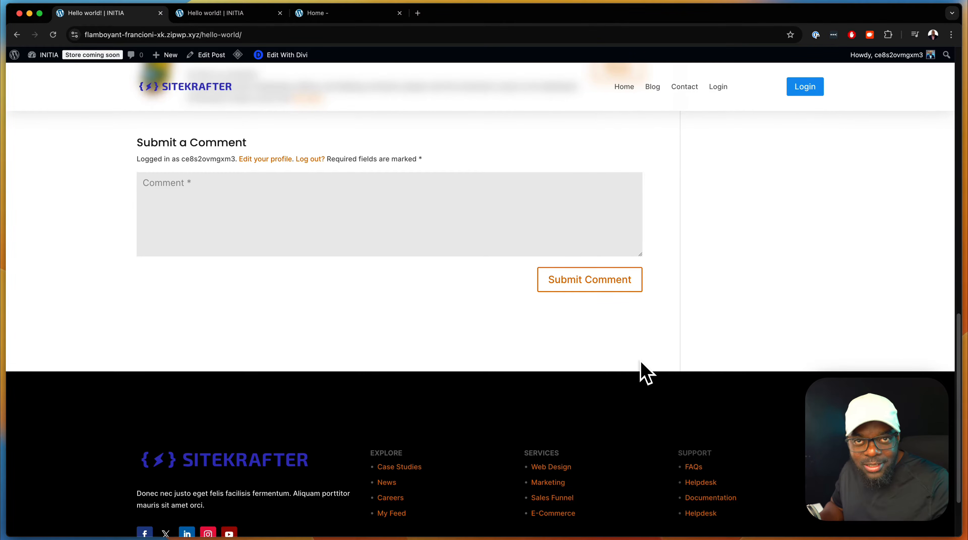
{"action": "scroll", "coordinate": [643, 373], "scroll_direction": "up", "scroll_amount": 12}
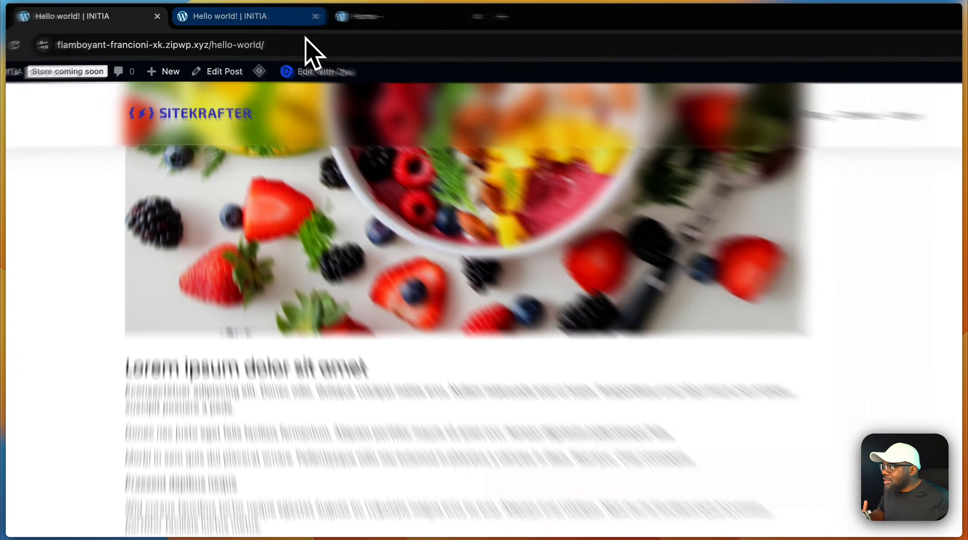
{"action": "left_click", "coordinate": [291, 20]}
{"action": "scroll", "coordinate": [639, 415], "scroll_direction": "down", "scroll_amount": 3}
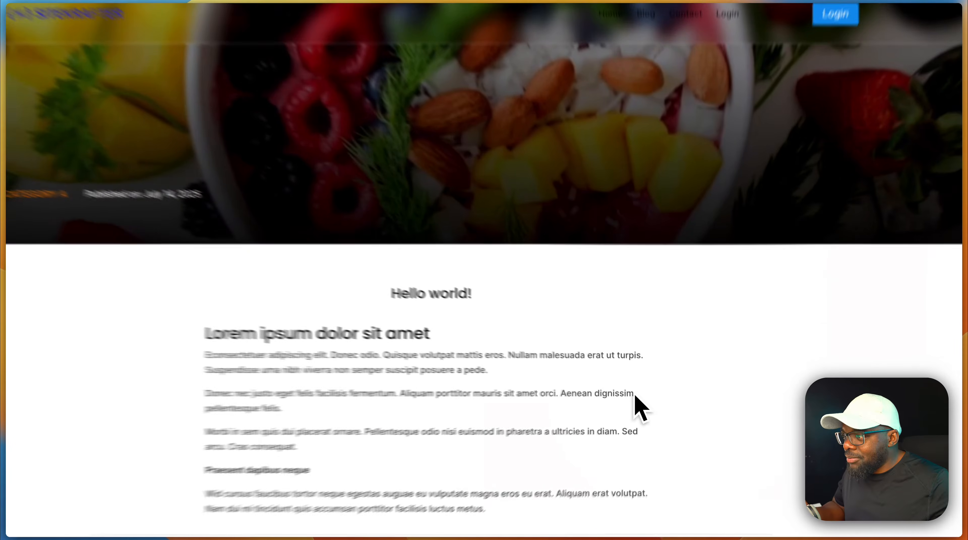
{"action": "scroll", "coordinate": [639, 401], "scroll_direction": "down", "scroll_amount": 5}
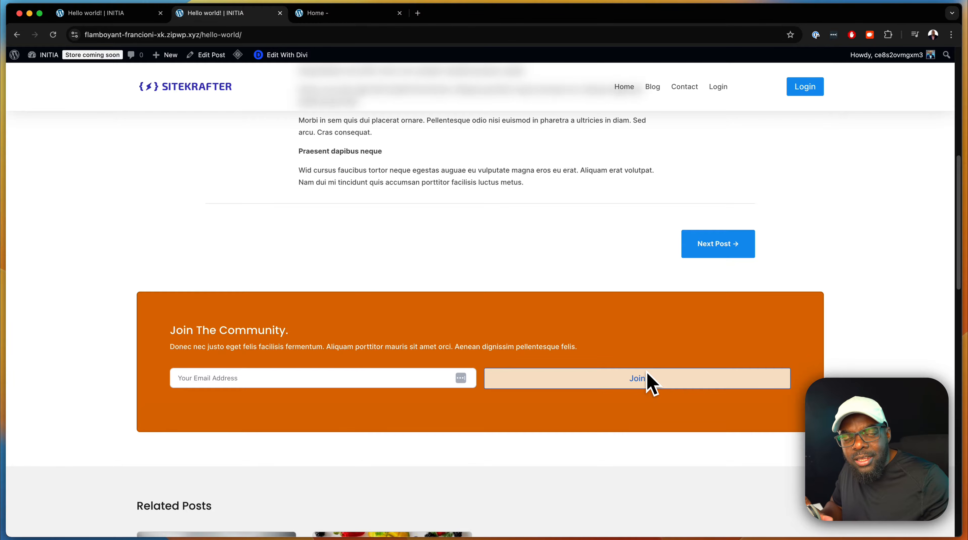
{"action": "scroll", "coordinate": [648, 382], "scroll_direction": "up", "scroll_amount": 10}
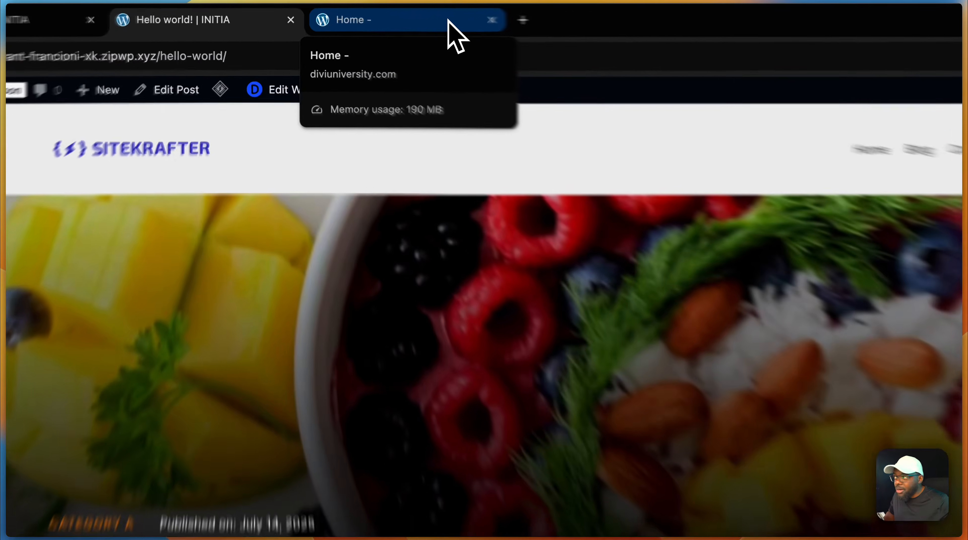
Step: Switch to the Divi University site and view the payment options on its Buy Me A Coffee page
{"action": "left_click", "coordinate": [374, 14]}
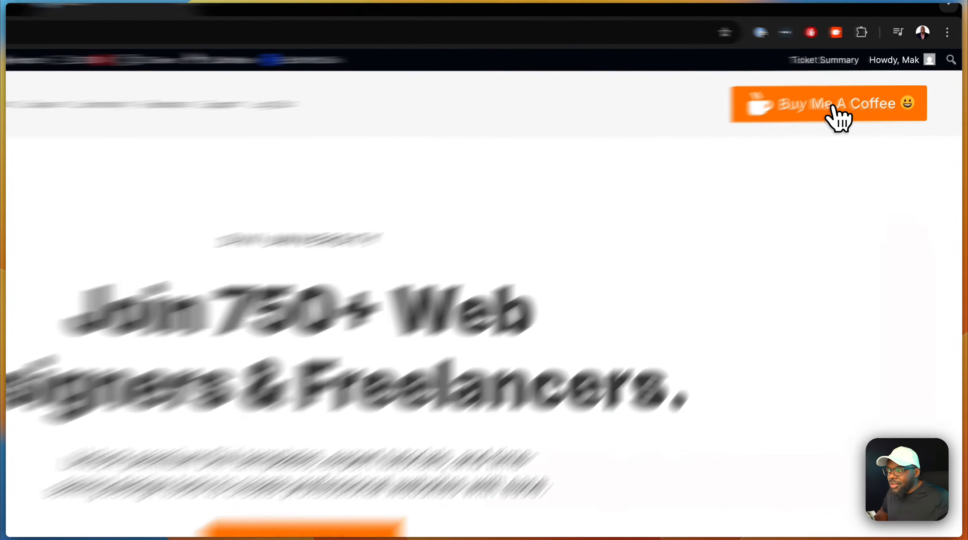
{"action": "left_click", "coordinate": [869, 92]}
{"action": "scroll", "coordinate": [337, 373], "scroll_direction": "down", "scroll_amount": 5}
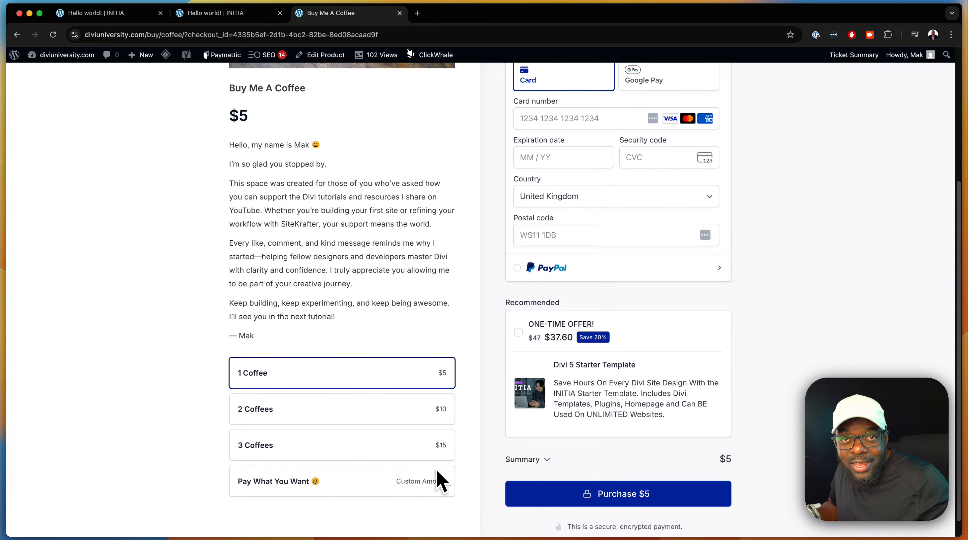
{"action": "scroll", "coordinate": [458, 454], "scroll_direction": "up", "scroll_amount": 4}
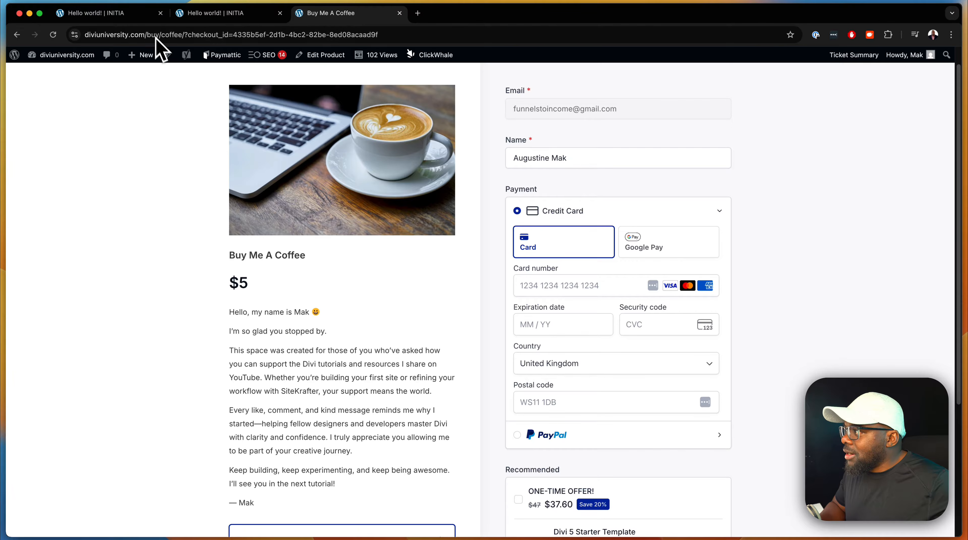
Step: Return to the default "Hello world!" post and start a new blog post from the INITIA site's WordPress dashboard
{"action": "left_click", "coordinate": [130, 15]}
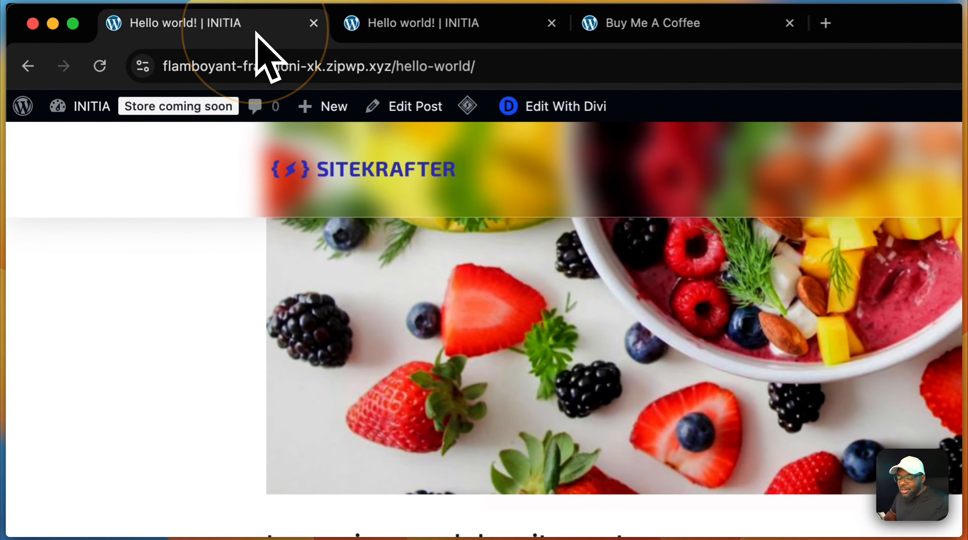
{"action": "scroll", "coordinate": [454, 454], "scroll_direction": "up", "scroll_amount": 7}
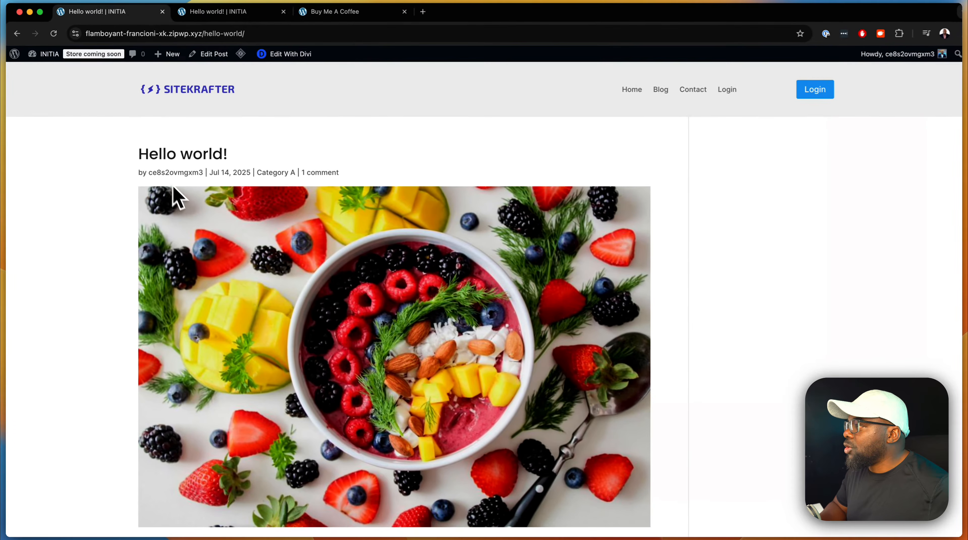
{"action": "mouse_move", "coordinate": [54, 64]}
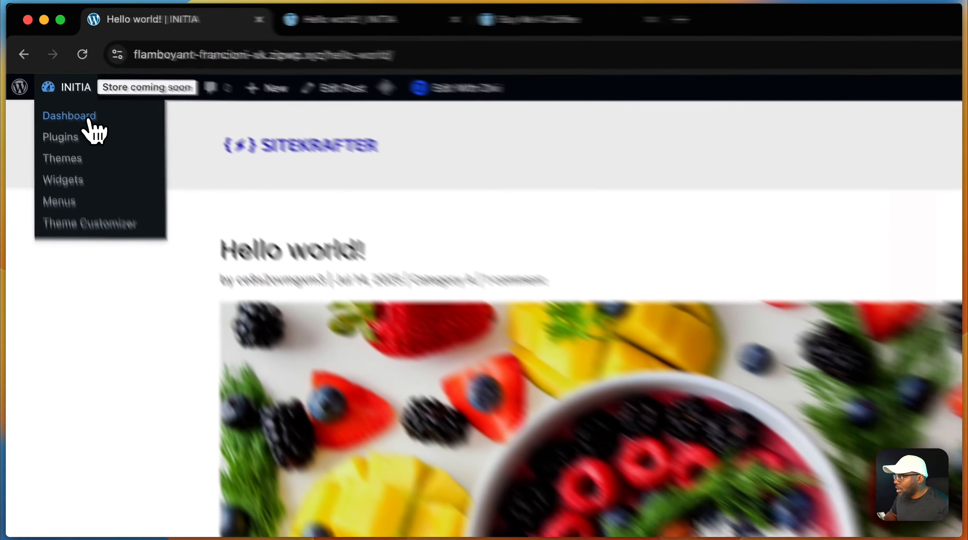
{"action": "left_click", "coordinate": [88, 118]}
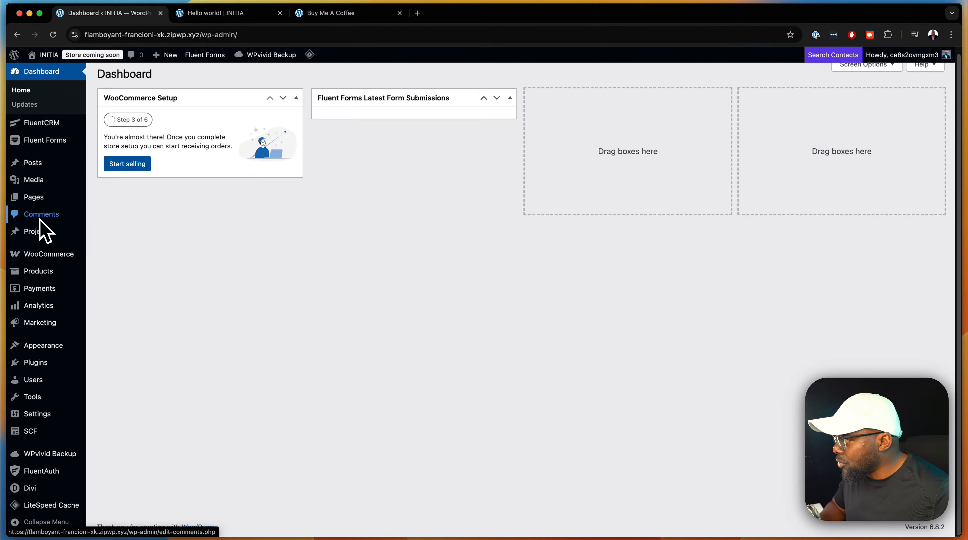
{"action": "mouse_move", "coordinate": [48, 364]}
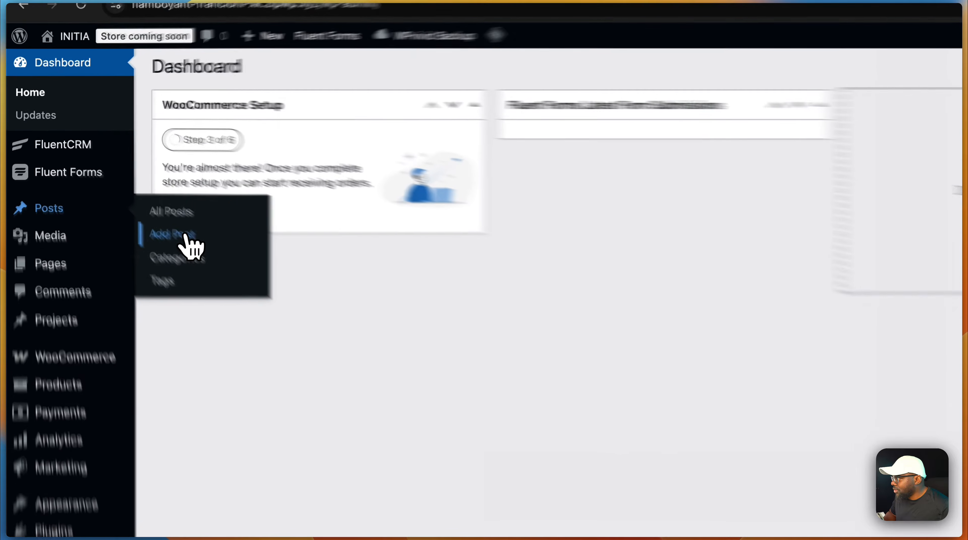
{"action": "left_click", "coordinate": [119, 181]}
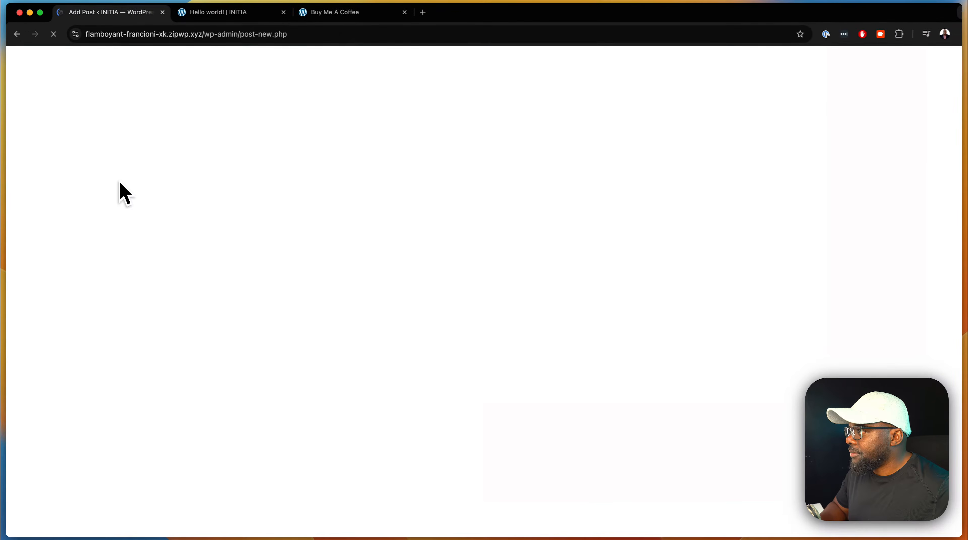
Step: Title the new post with the author's short name followed by the word "Post"
{"action": "left_click", "coordinate": [185, 115]}
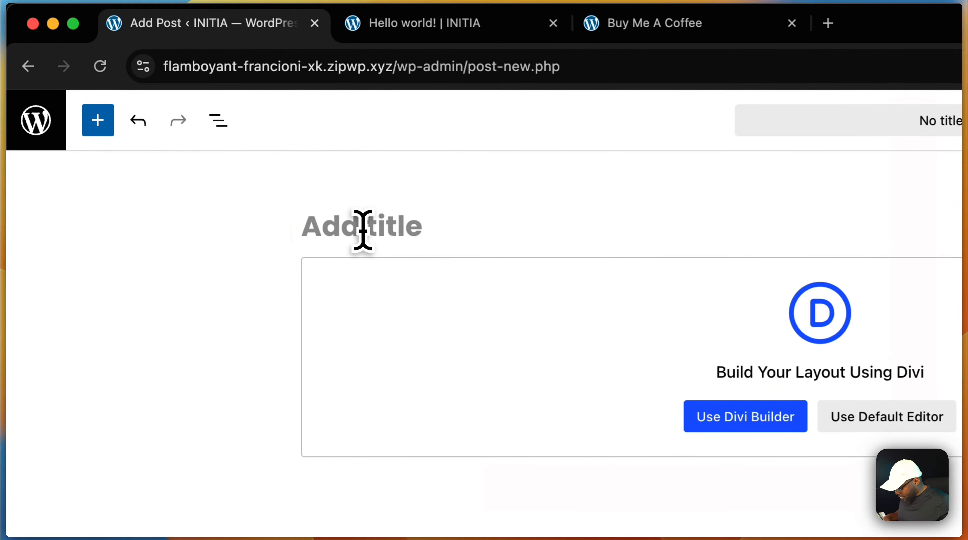
{"action": "type", "text": "Mak P"}
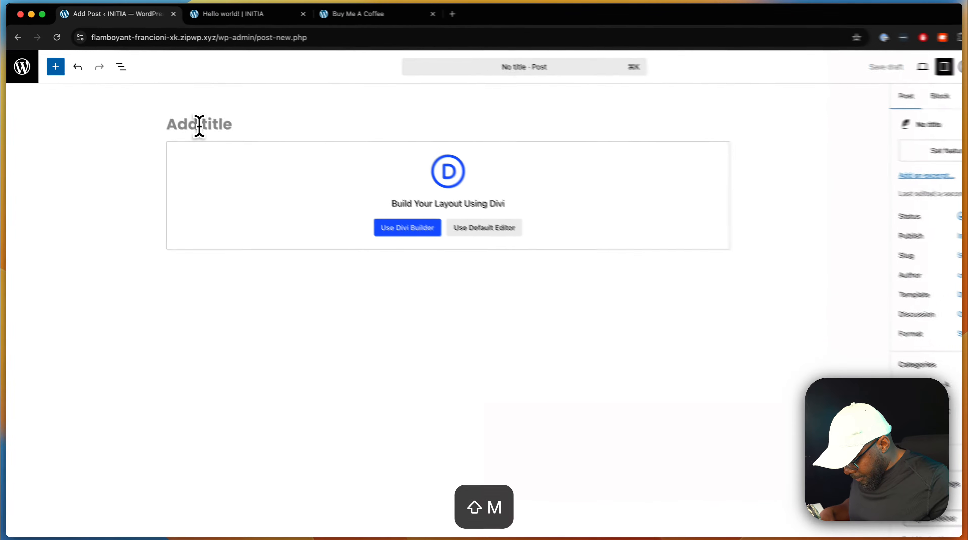
{"action": "type", "text": "ost"}
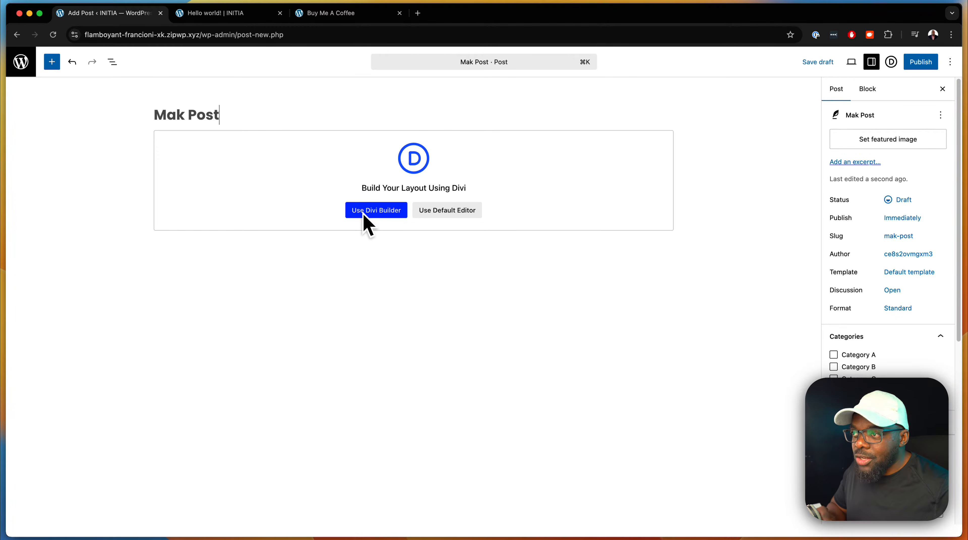
Step: Choose the default editor for the post and fill its body with several "Lorem ipsum dolor sit amet" placeholder paragraphs
{"action": "left_click", "coordinate": [435, 212]}
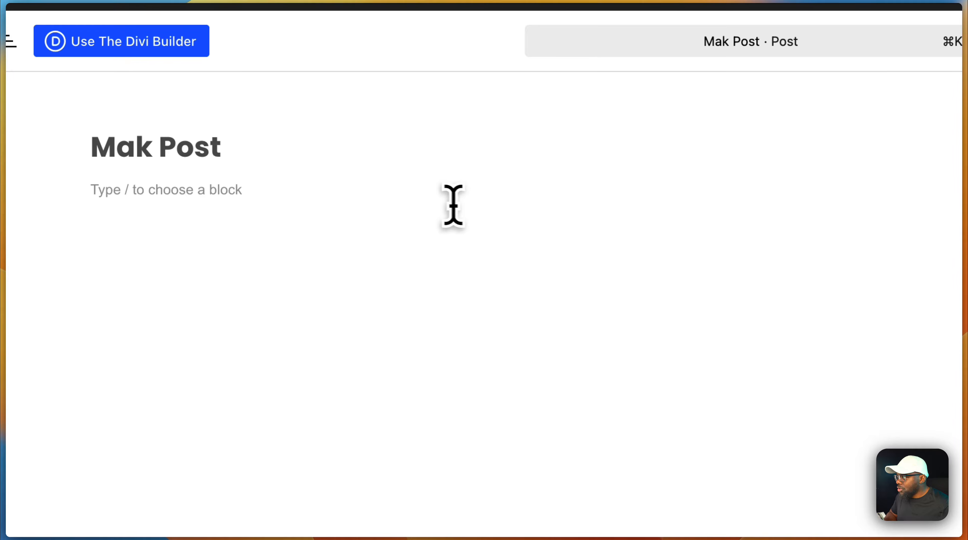
{"action": "left_click", "coordinate": [401, 199]}
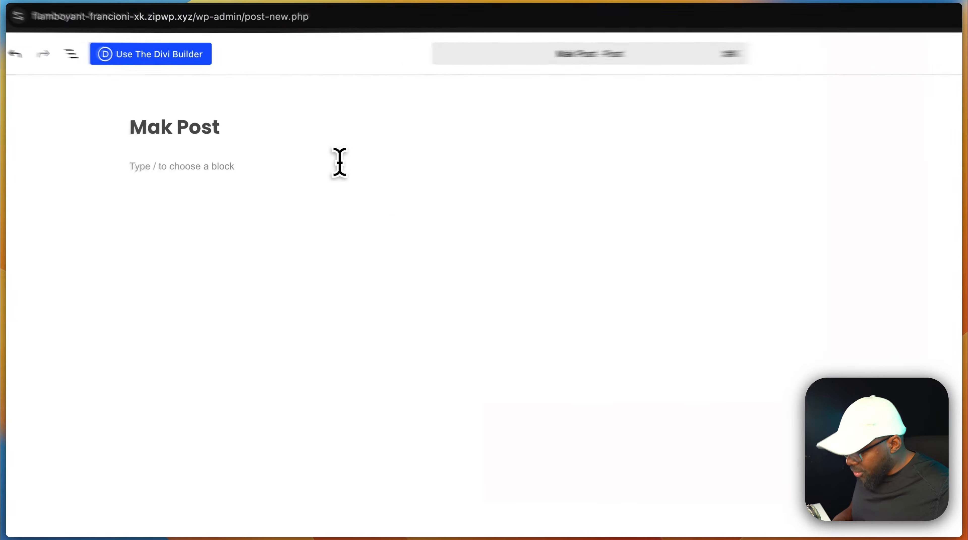
{"action": "type", "text": "Lorem ipsum dolor sit amet, consectetuer adipiscing elit. Donec odio. Quisque volutpat mattis eros. Nullam malesuada erat ut turpis. Suspendisse urna nibh viverra non semper suscipit posuere a pede. Donec nec justo eget felis facilisis fermentum. Aliquam porttitor mauris sit amet orci. Aenean dignissim pellentesque felis. Morbi in sem quis dui placerat ornare. Pellentesque odio nisi euismod in pharetra a ultricies in diam. Sed arcu. Cras consequat. Praesent dapibus neque id cursus faucibus tortor neque egestas auguae eu vulputate magna eros eu erat. Aliquam erat volutpat. Nam dui mi tincidunt quis accumsan porttitor facilisis luctus metus. Phasellus ultrices nulla quis nibh. Quisque a lectus. Donec consectetuer ligula vulputate sem tristique cursus. Nam nulla quam gravida non commodo a sodales sit amet nisi."}
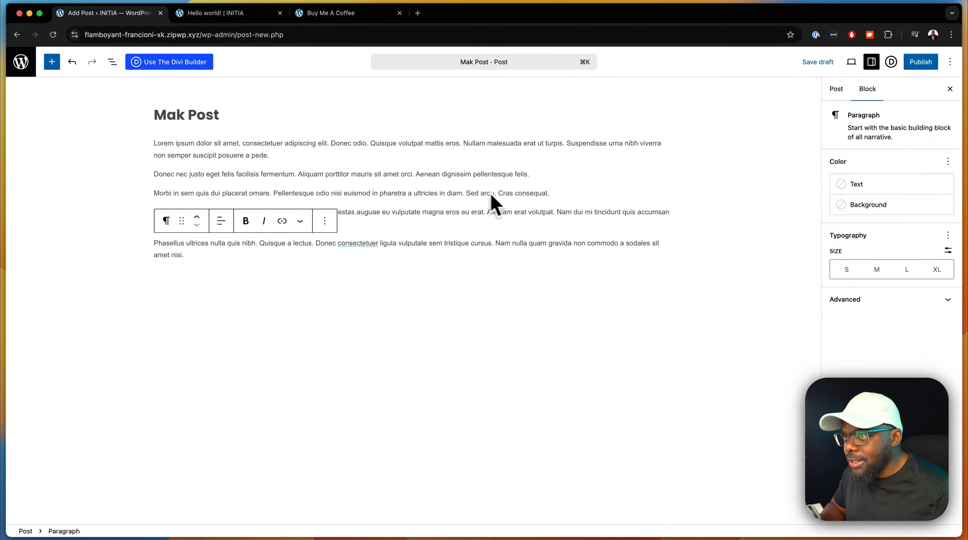
Step: Set the red sneakers photo from the media library as the post's featured image and assign the post to Category B
{"action": "left_click", "coordinate": [837, 90]}
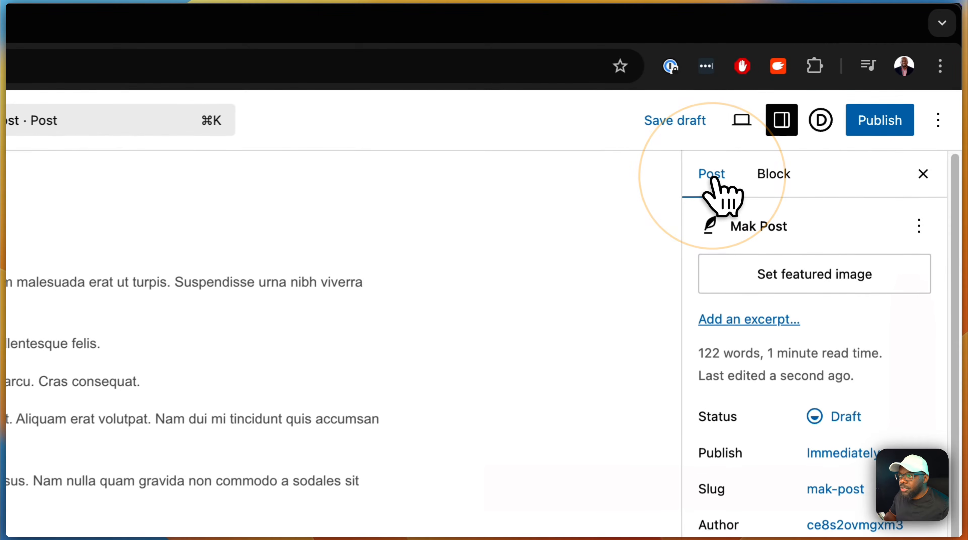
{"action": "left_click", "coordinate": [763, 276]}
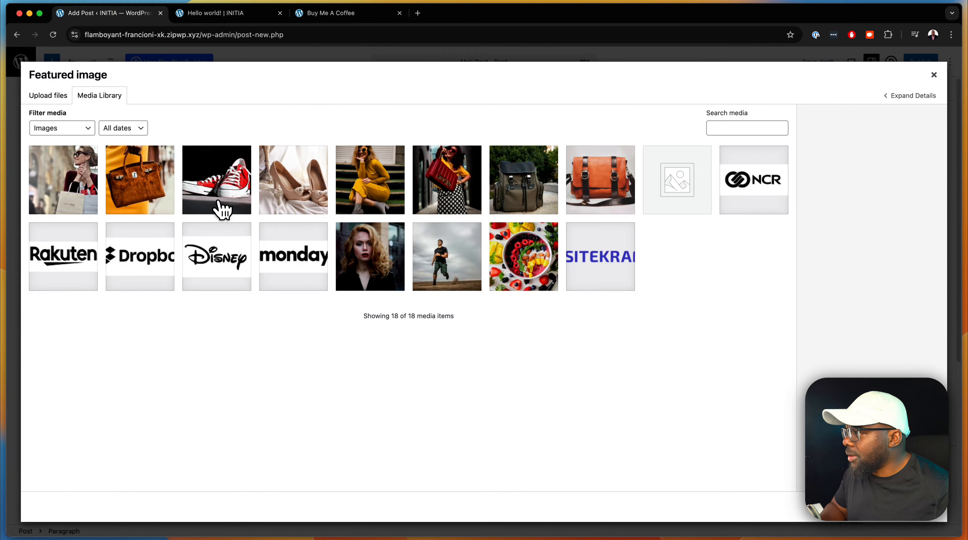
{"action": "left_click", "coordinate": [227, 193]}
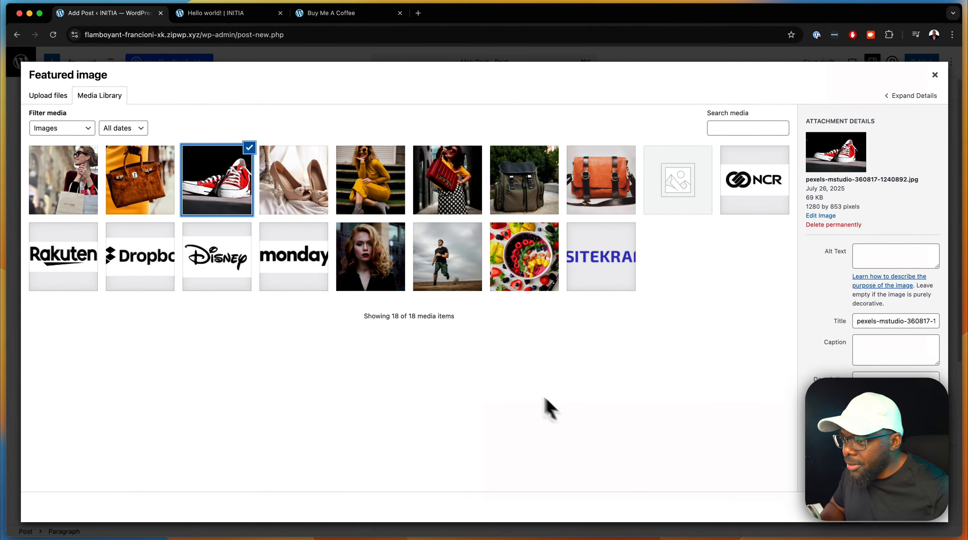
{"action": "left_click", "coordinate": [908, 509]}
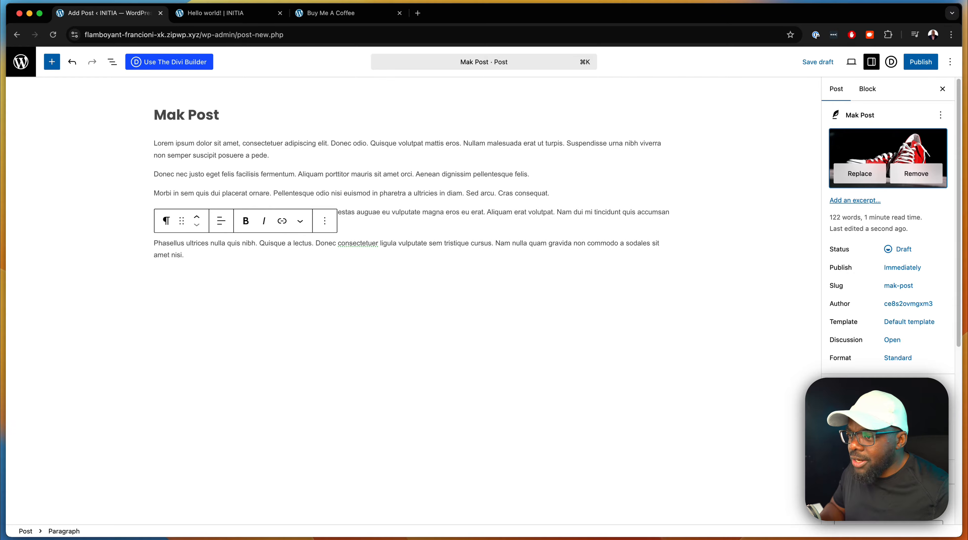
{"action": "left_click", "coordinate": [833, 416]}
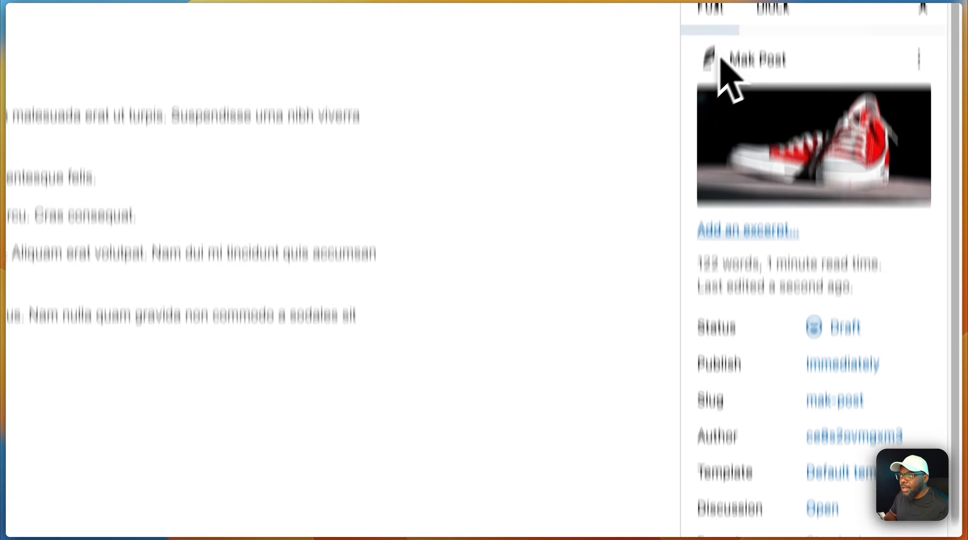
Step: Publish the post and look through its live page on the site from the featured image to the comment form
{"action": "left_click", "coordinate": [878, 102]}
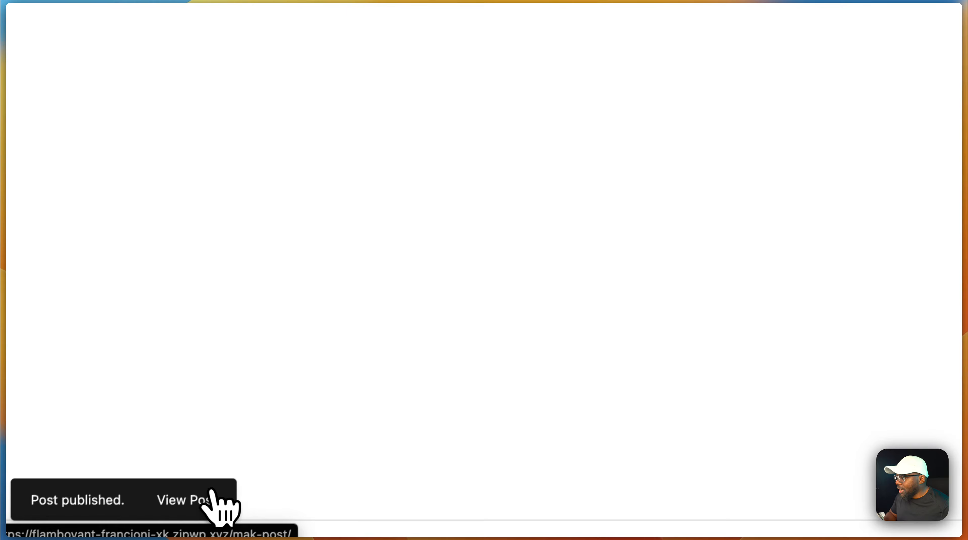
{"action": "left_click", "coordinate": [211, 493]}
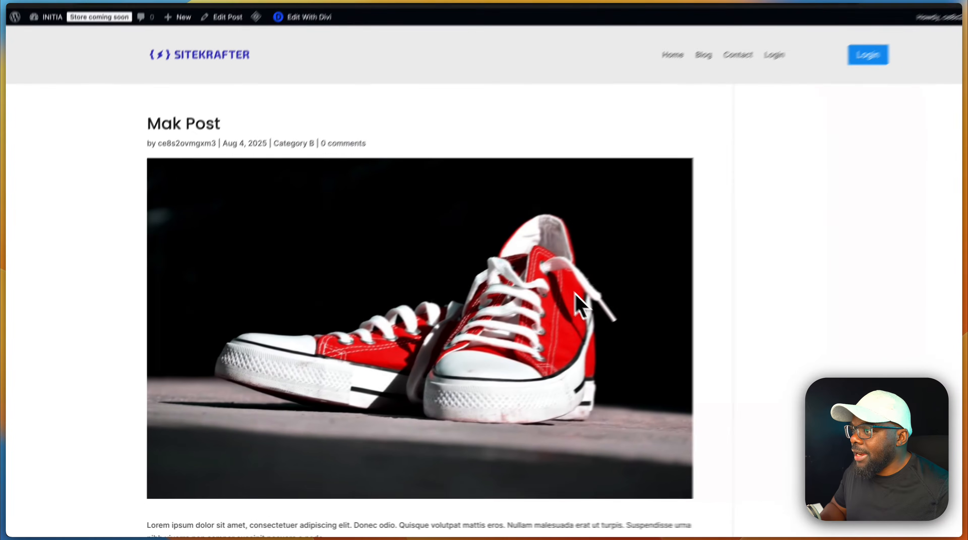
{"action": "scroll", "coordinate": [742, 325], "scroll_direction": "down", "scroll_amount": 3}
{"action": "scroll", "coordinate": [742, 321], "scroll_direction": "down", "scroll_amount": 15}
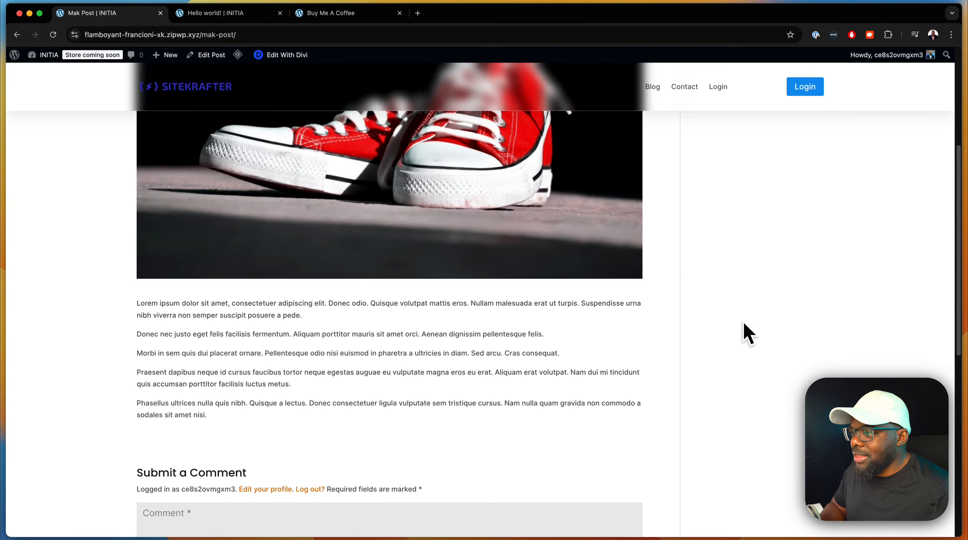
{"action": "scroll", "coordinate": [744, 325], "scroll_direction": "up", "scroll_amount": 15}
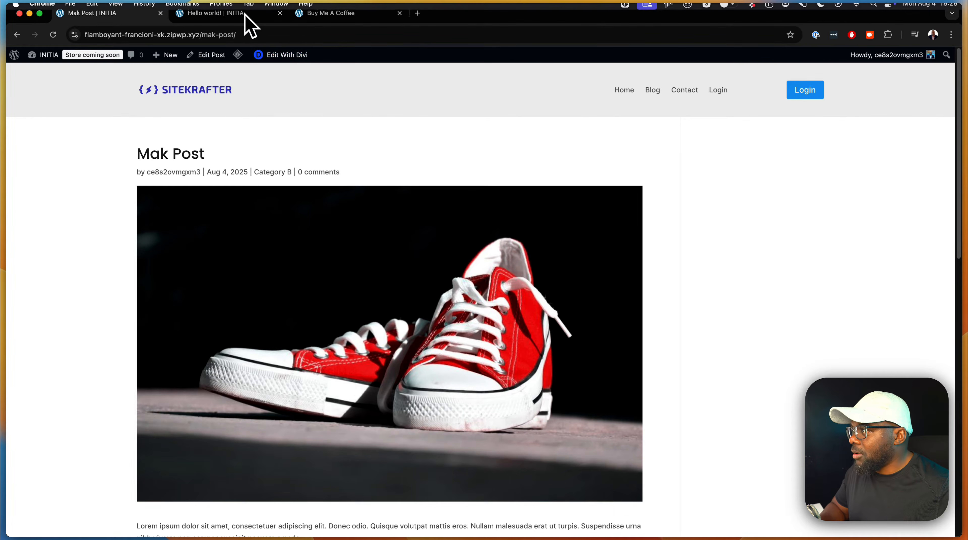
Step: Open the INITIA site's dashboard in a separate browser tab and go to the Divi Theme Builder
{"action": "mouse_move", "coordinate": [49, 56]}
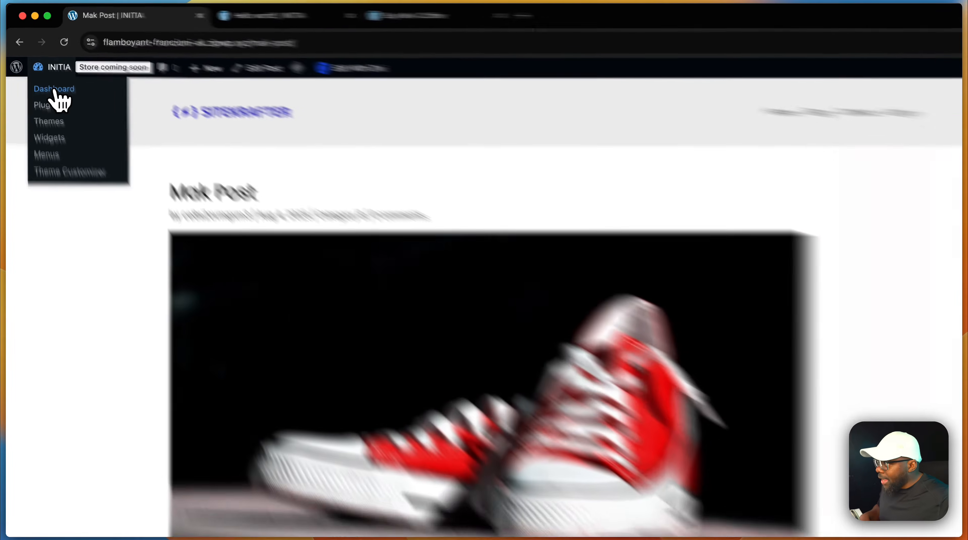
{"action": "left_click", "coordinate": [45, 74], "text": "super"}
{"action": "left_click_drag", "start_coordinate": [394, 28], "coordinate": [216, 29]}
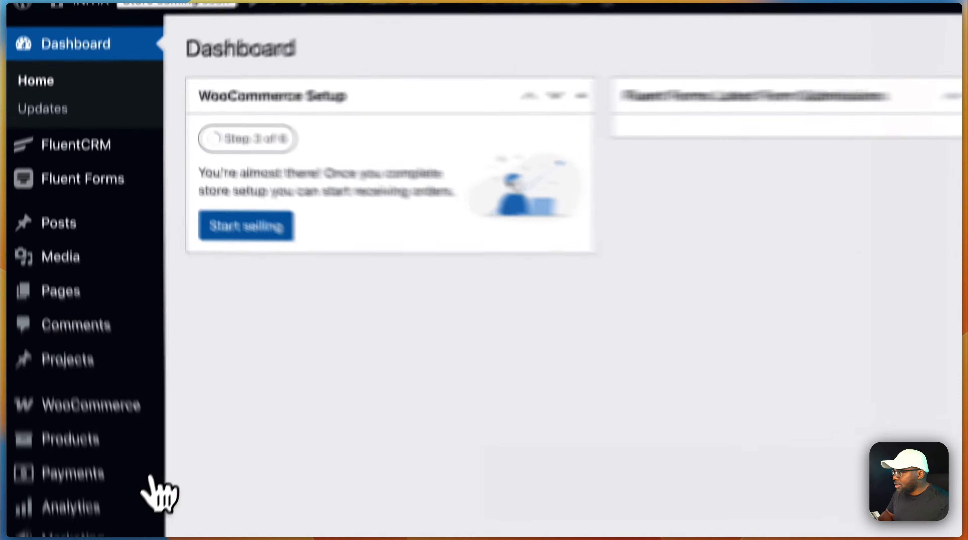
{"action": "mouse_move", "coordinate": [69, 439]}
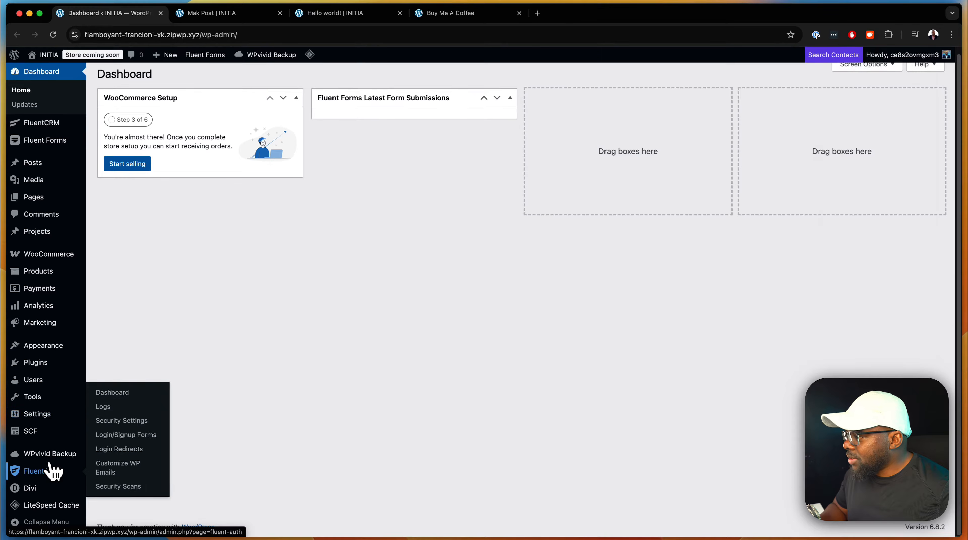
{"action": "mouse_move", "coordinate": [41, 493]}
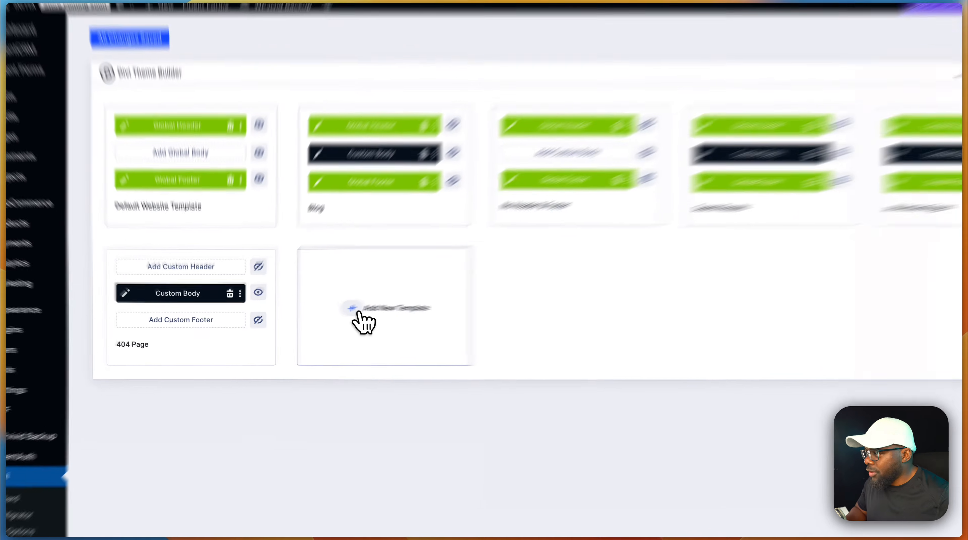
Step: Build a new theme builder template and assign it to All Posts
{"action": "left_click", "coordinate": [333, 316]}
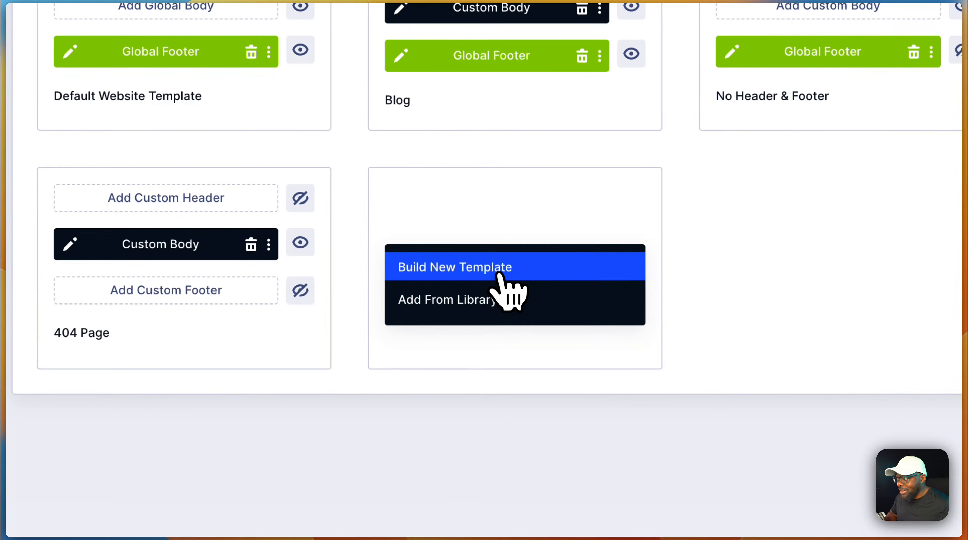
{"action": "left_click", "coordinate": [500, 271]}
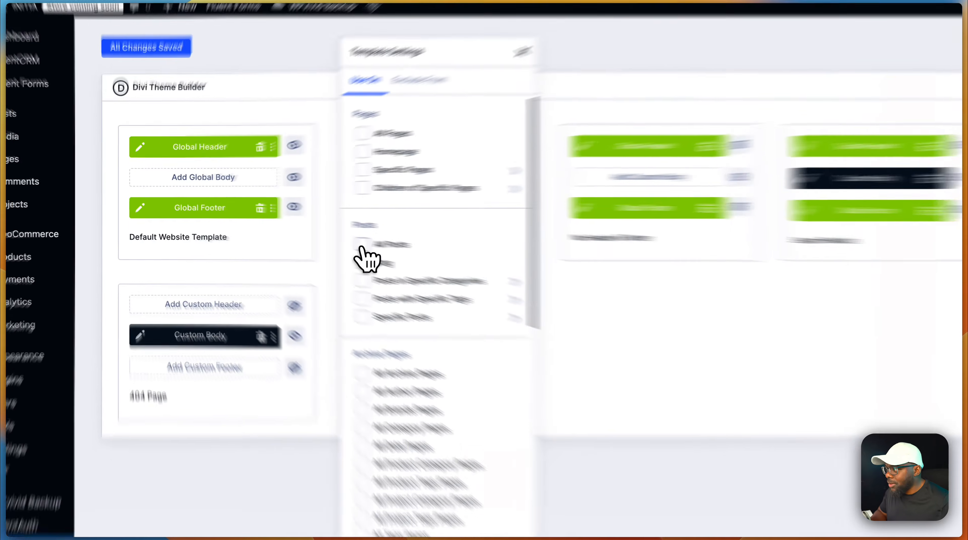
{"action": "left_click", "coordinate": [301, 233]}
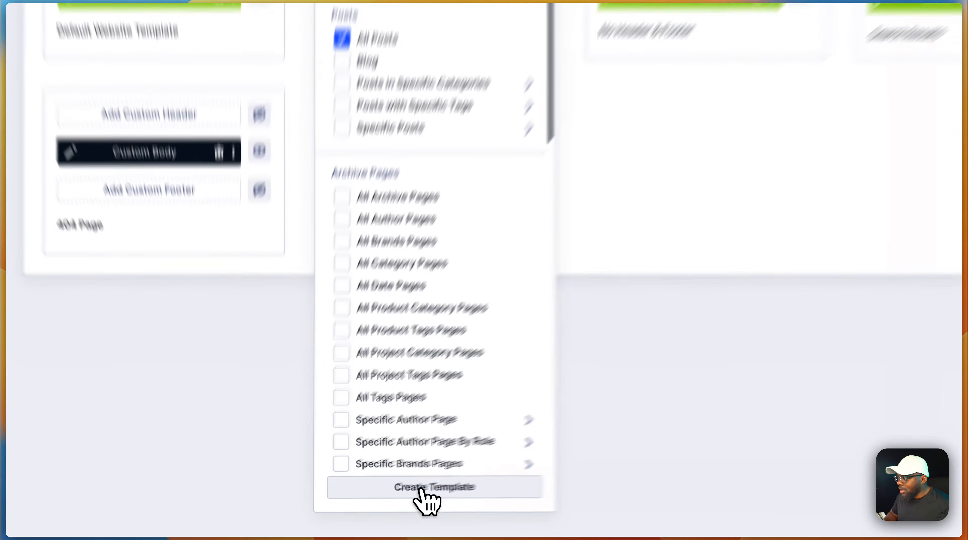
{"action": "left_click", "coordinate": [352, 509]}
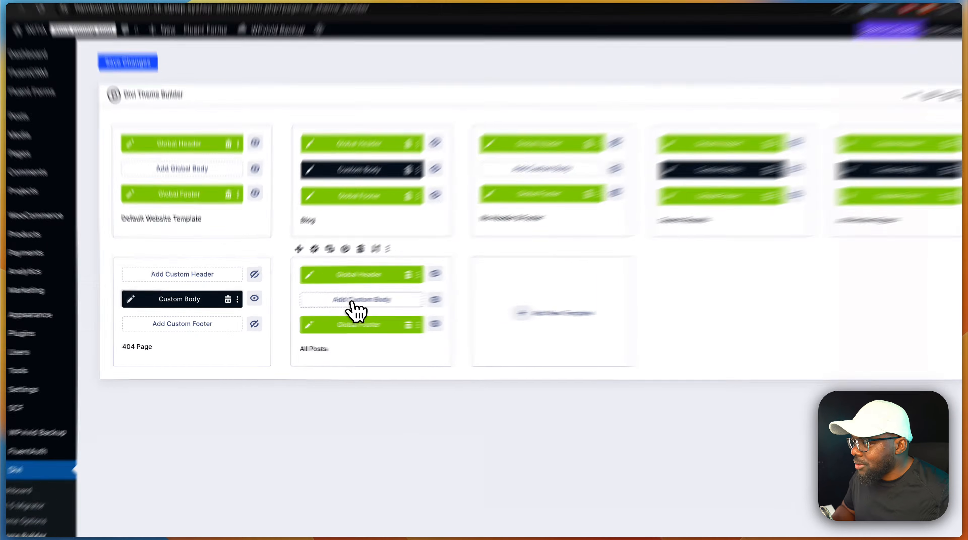
Step: Start a custom body for the All Posts template and insert a single-column row in its empty section
{"action": "left_click", "coordinate": [343, 304]}
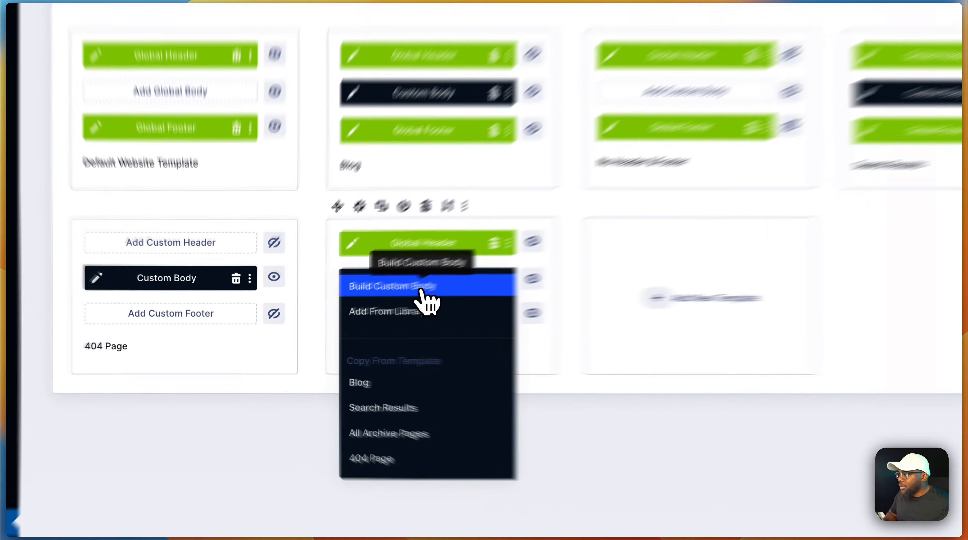
{"action": "left_click", "coordinate": [346, 309]}
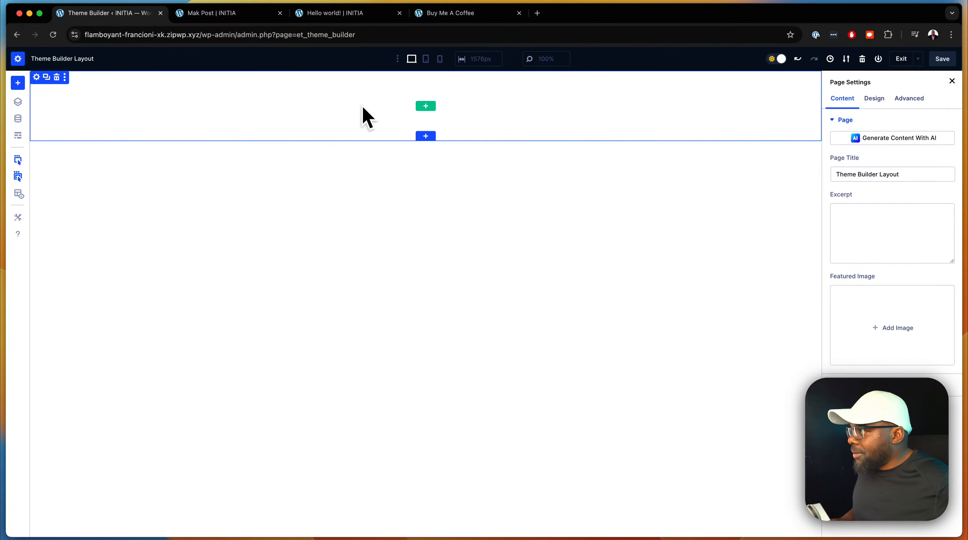
{"action": "left_click", "coordinate": [428, 107]}
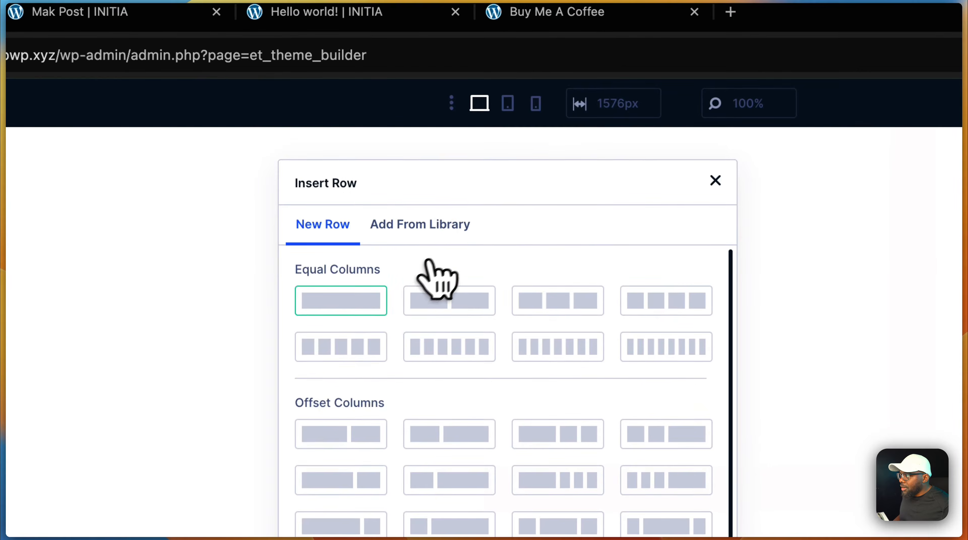
{"action": "left_click", "coordinate": [347, 305]}
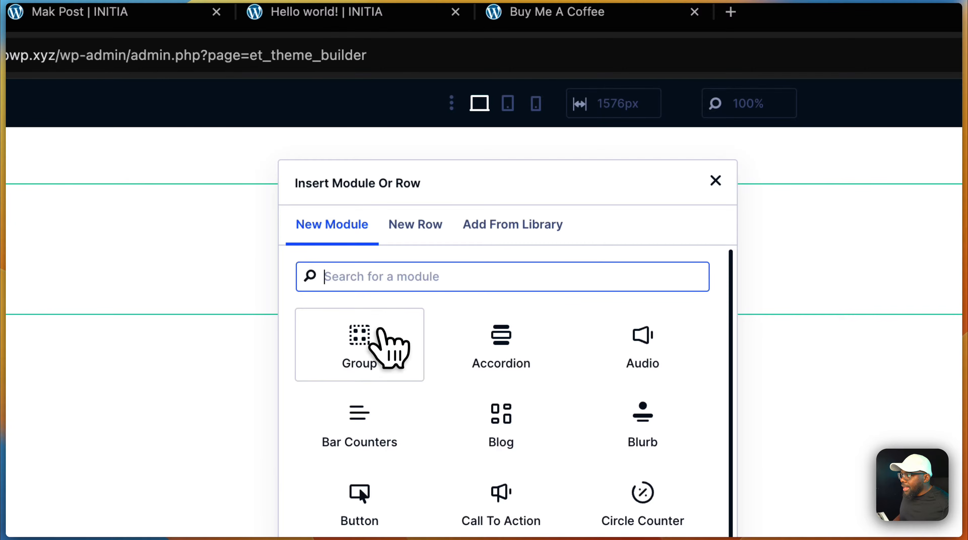
Step: Add a Group module to the row, place a Text module inside it, and duplicate that Text module
{"action": "left_click", "coordinate": [382, 340]}
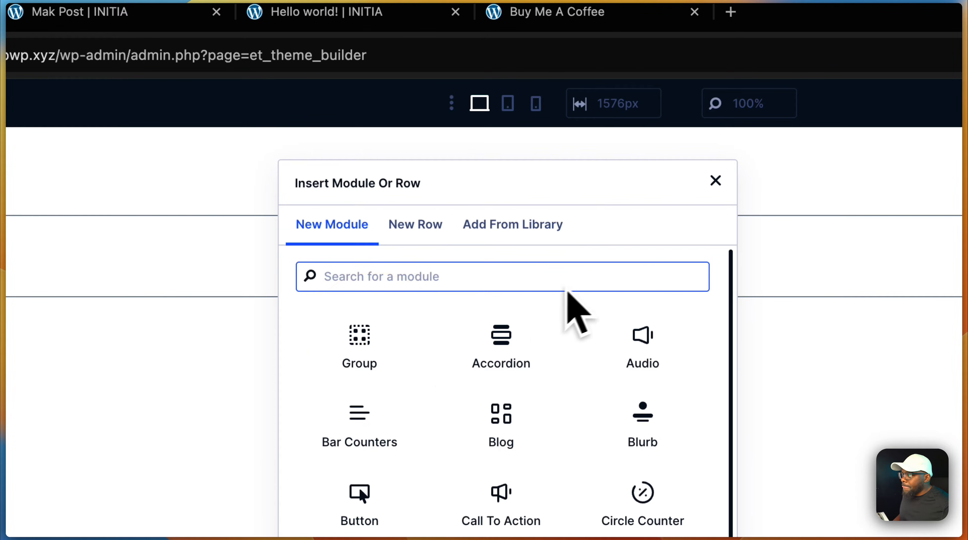
{"action": "type", "text": "text"}
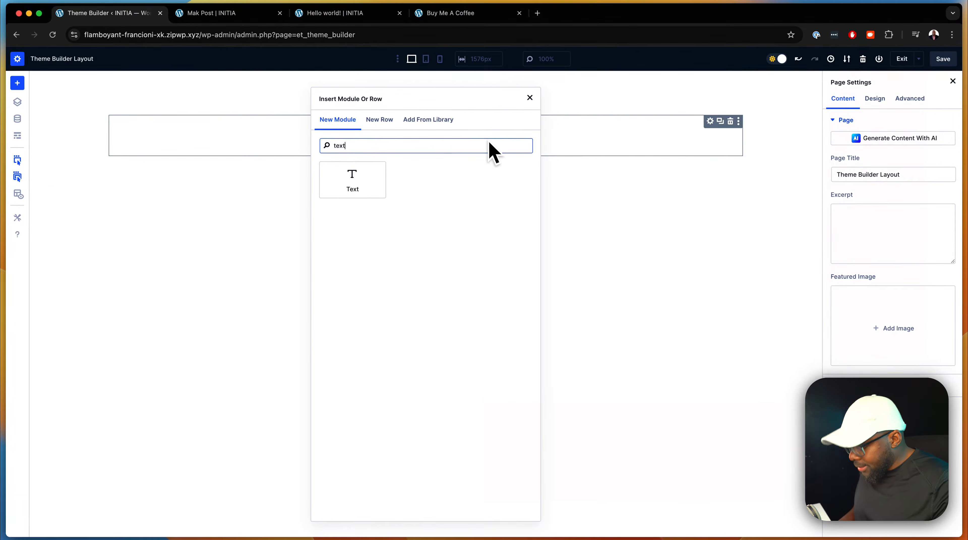
{"action": "left_click", "coordinate": [375, 187]}
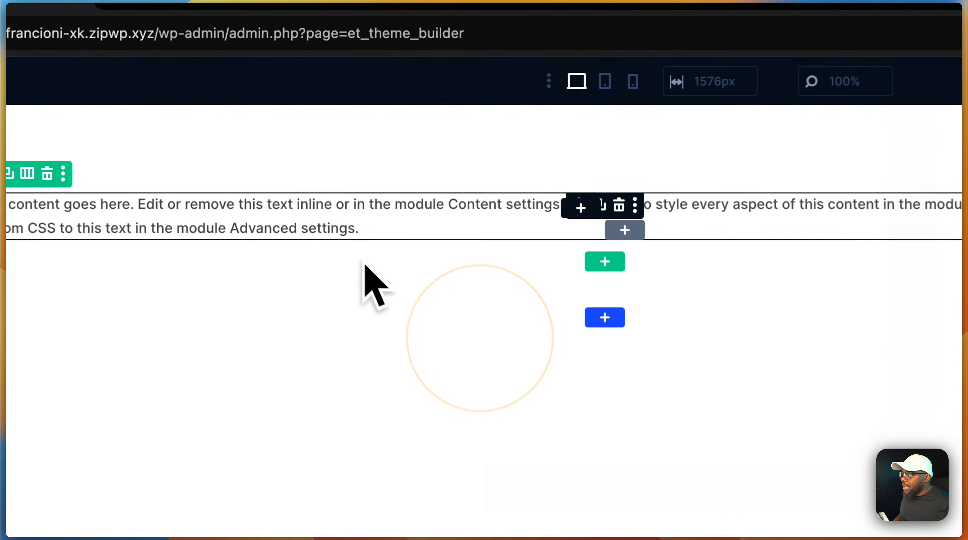
{"action": "left_click", "coordinate": [602, 206]}
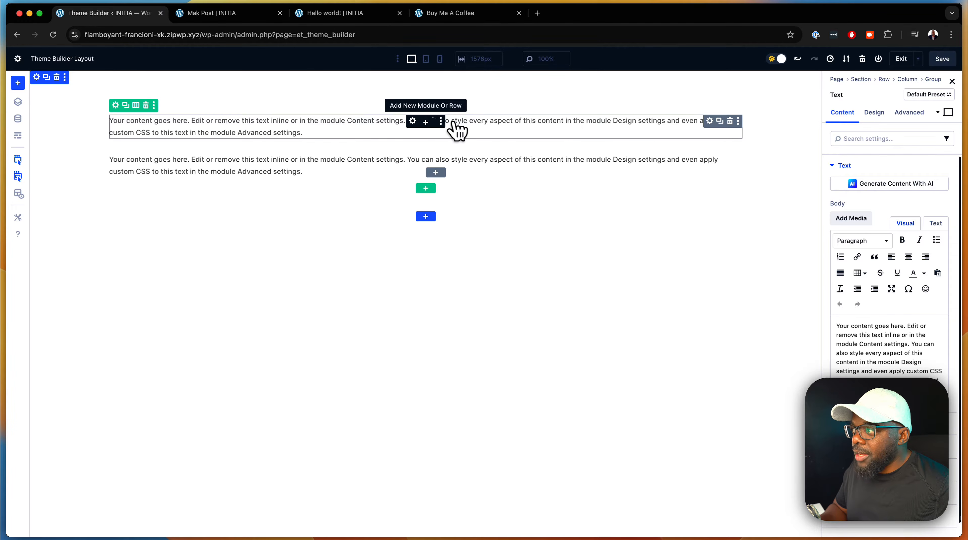
Step: Replace the first text module's body with the dynamic Post Categories content
{"action": "left_click", "coordinate": [412, 122]}
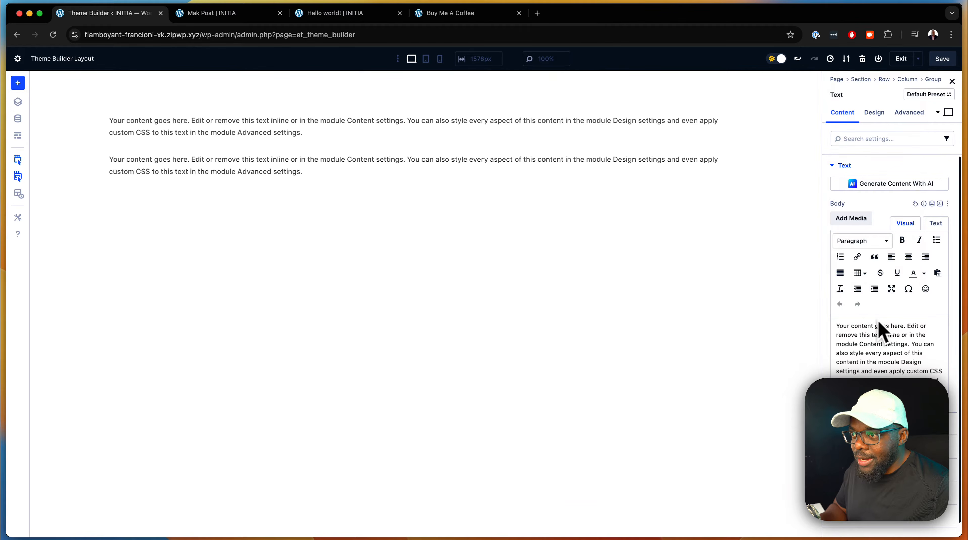
{"action": "left_click", "coordinate": [932, 204]}
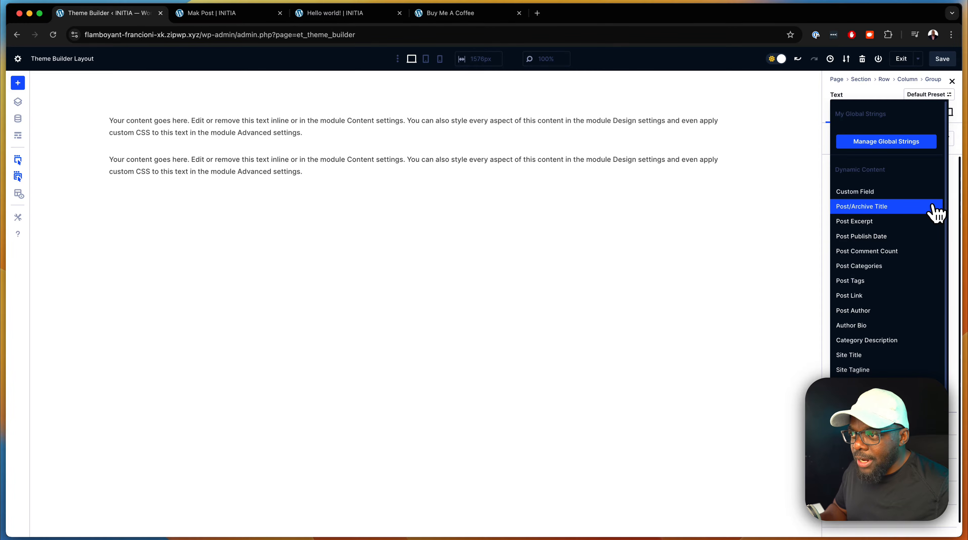
{"action": "left_click", "coordinate": [895, 267]}
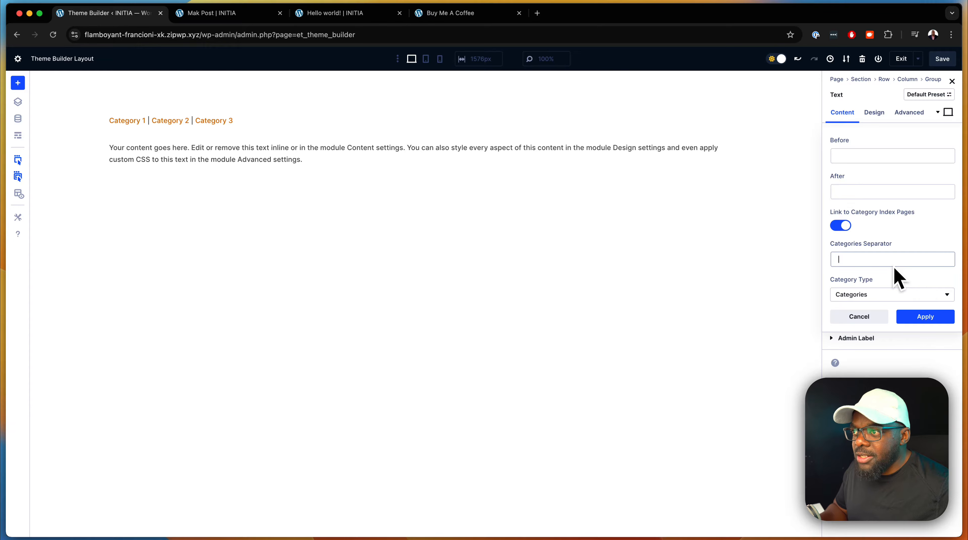
Step: Style the categories text with a Bold font weight and a text size of 1rem
{"action": "left_click", "coordinate": [875, 115]}
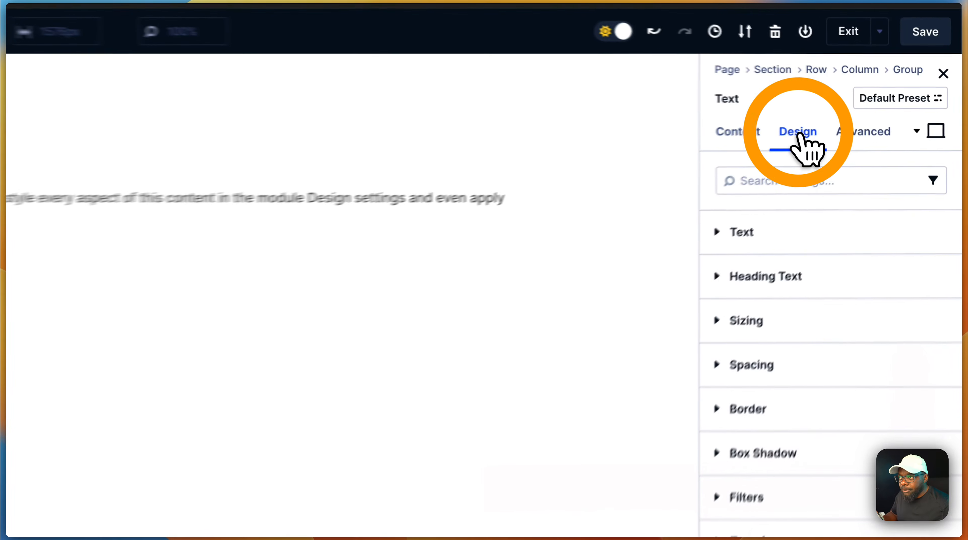
{"action": "left_click", "coordinate": [795, 244]}
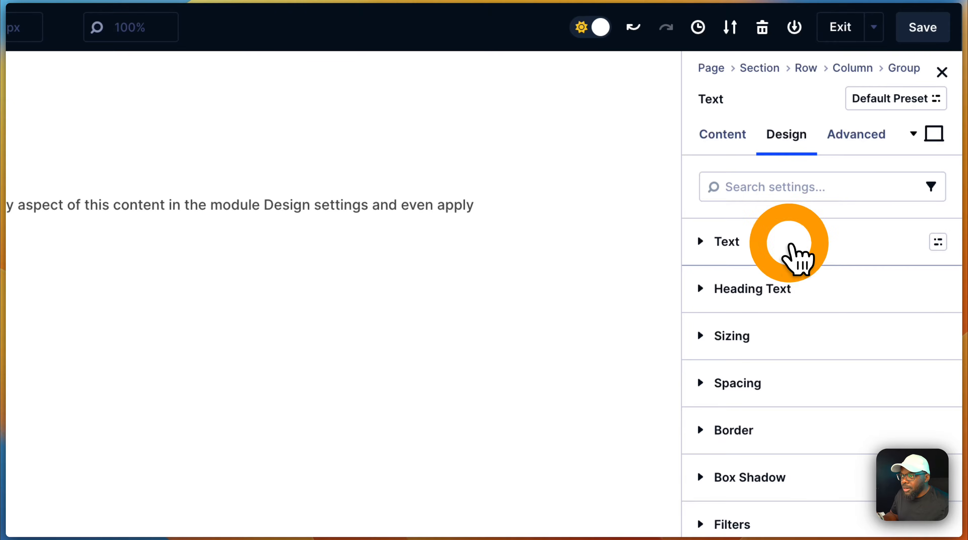
{"action": "left_click", "coordinate": [757, 419]}
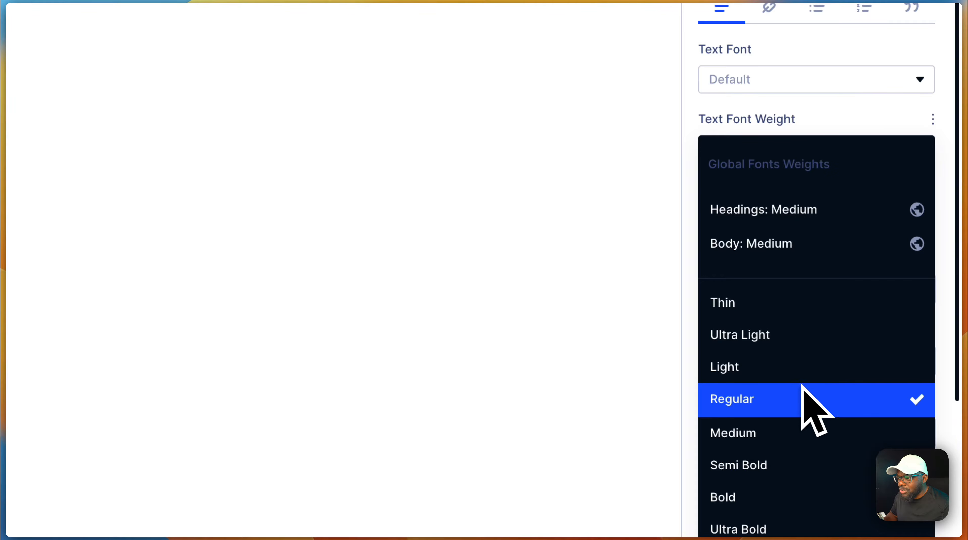
{"action": "scroll", "coordinate": [798, 379], "scroll_direction": "down", "scroll_amount": 5}
{"action": "left_click", "coordinate": [787, 348]}
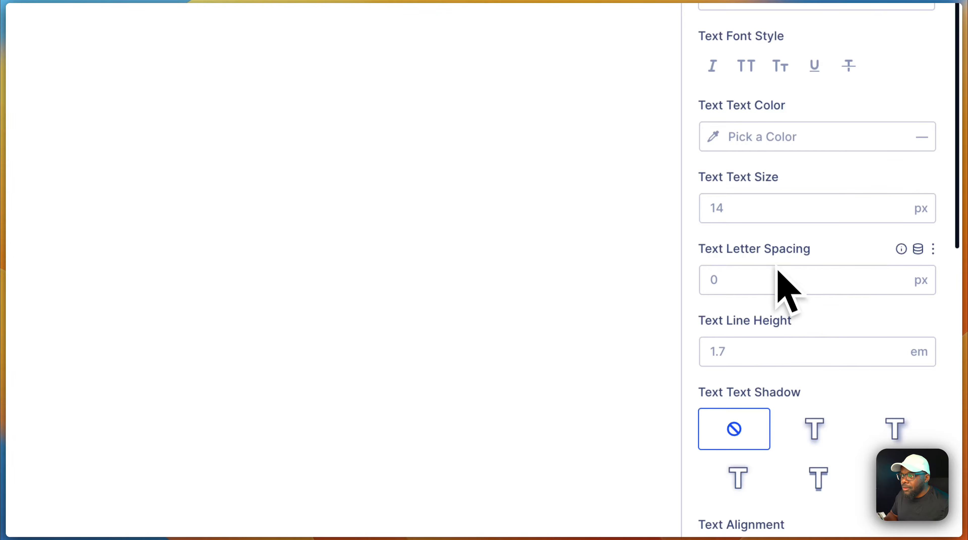
{"action": "left_click", "coordinate": [751, 205]}
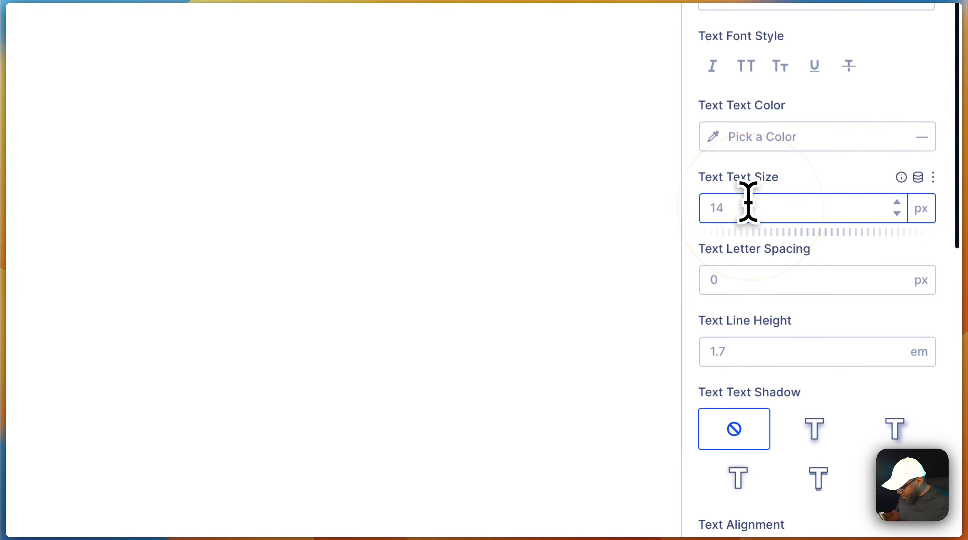
{"action": "type", "text": "1rem"}
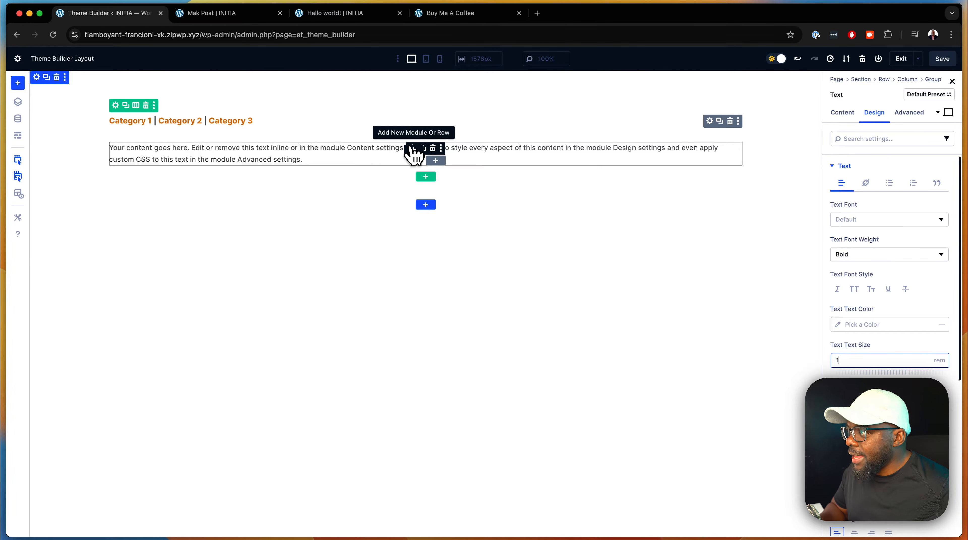
Step: Replace the second text module's body with the dynamic Post Publish Date content
{"action": "left_click", "coordinate": [415, 149]}
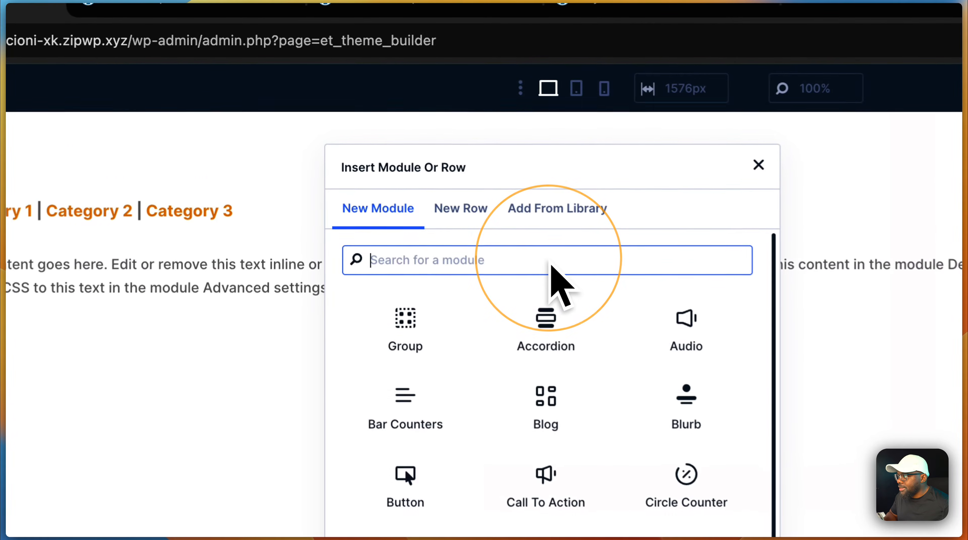
{"action": "left_click", "coordinate": [246, 154]}
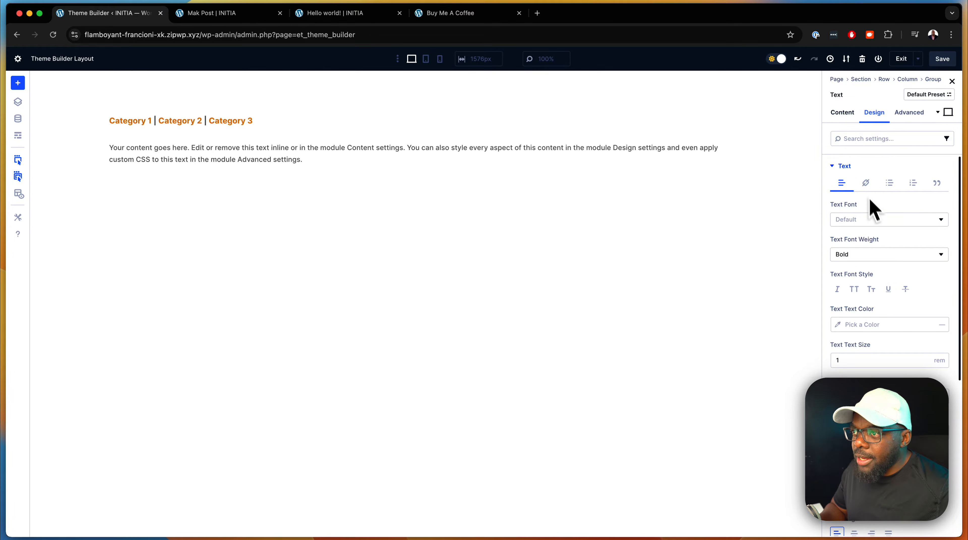
{"action": "mouse_move", "coordinate": [514, 163]}
{"action": "left_click", "coordinate": [389, 157]}
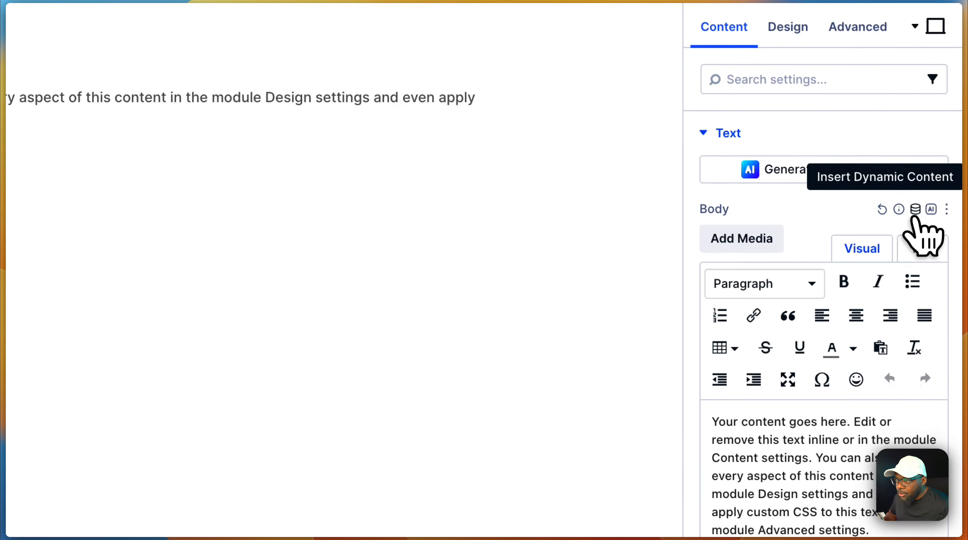
{"action": "left_click", "coordinate": [914, 208]}
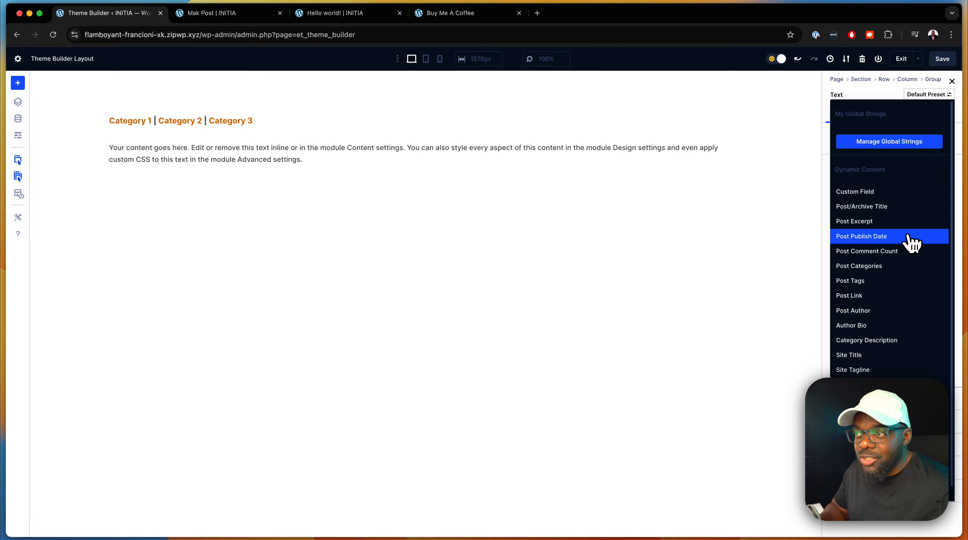
{"action": "left_click", "coordinate": [910, 238]}
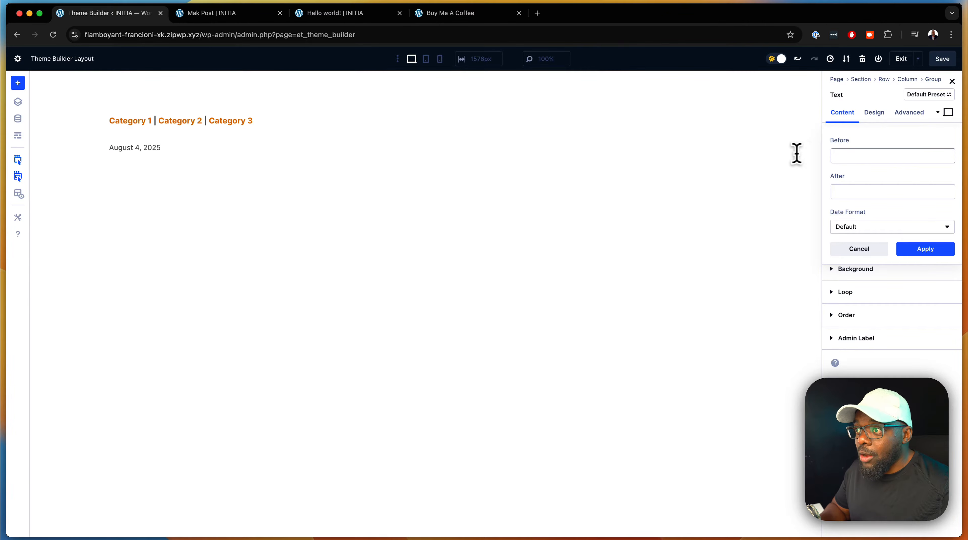
Step: Add "Published on:" as the text before the publish date and apply the dynamic content settings
{"action": "left_click", "coordinate": [845, 156]}
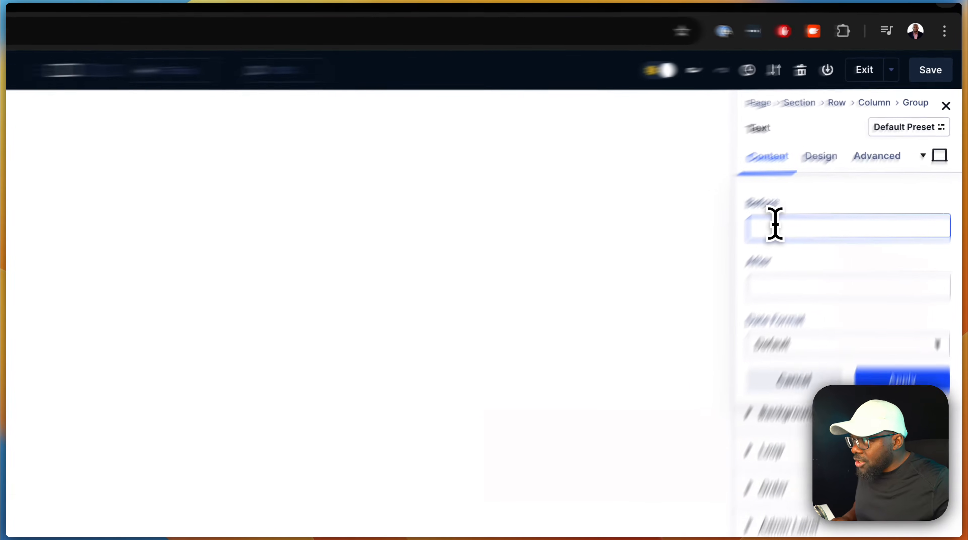
{"action": "type", "text": "Published"}
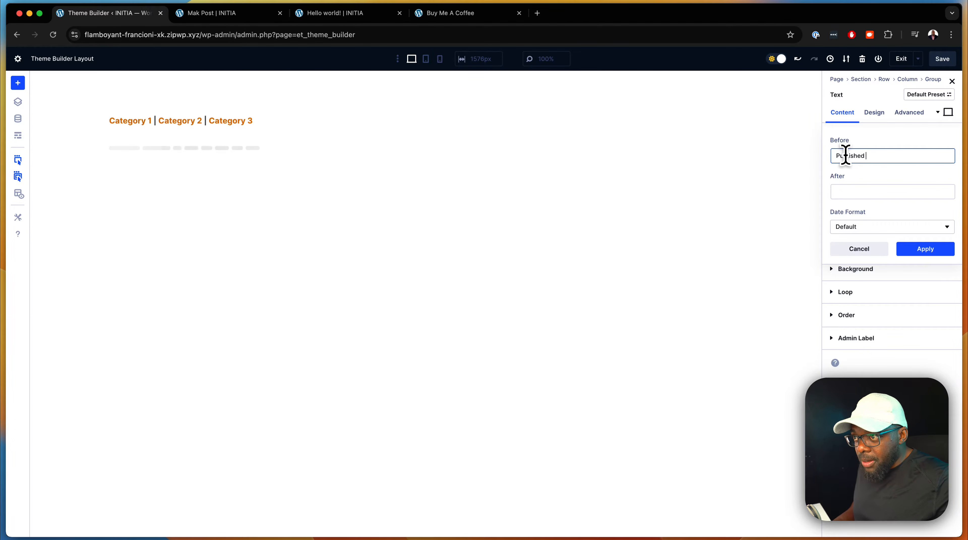
{"action": "type", "text": " on:"}
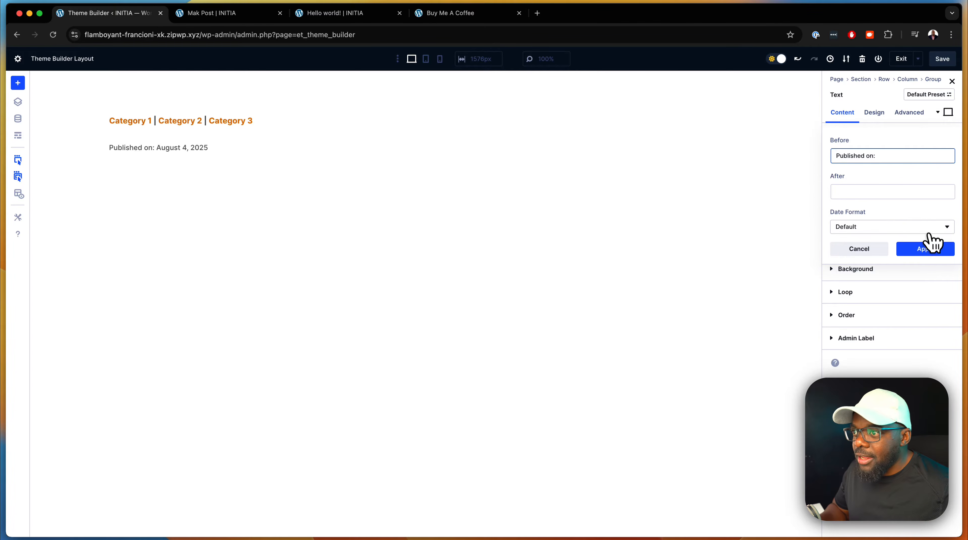
{"action": "left_click", "coordinate": [926, 250]}
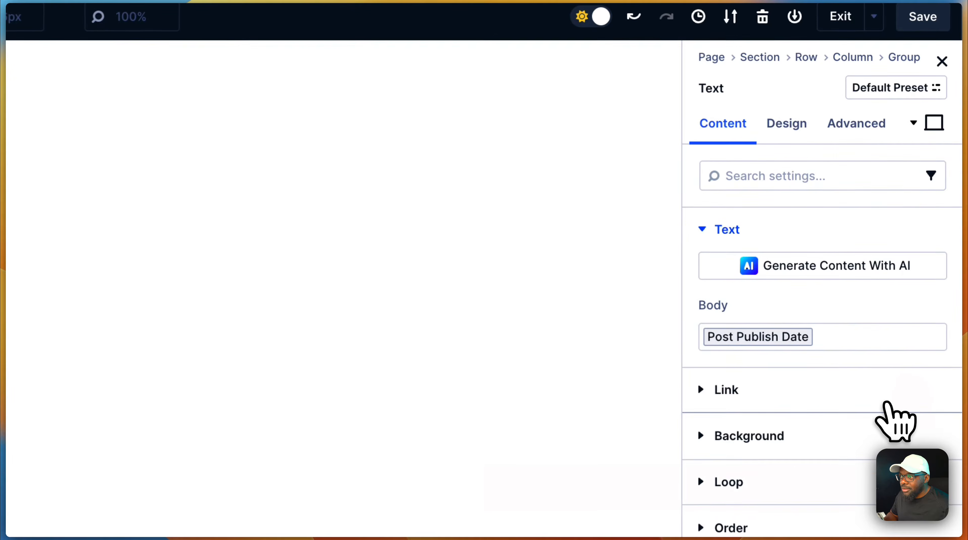
Step: Style the publish date text with a size of 1rem and the white text color FFFFFF
{"action": "left_click", "coordinate": [786, 123]}
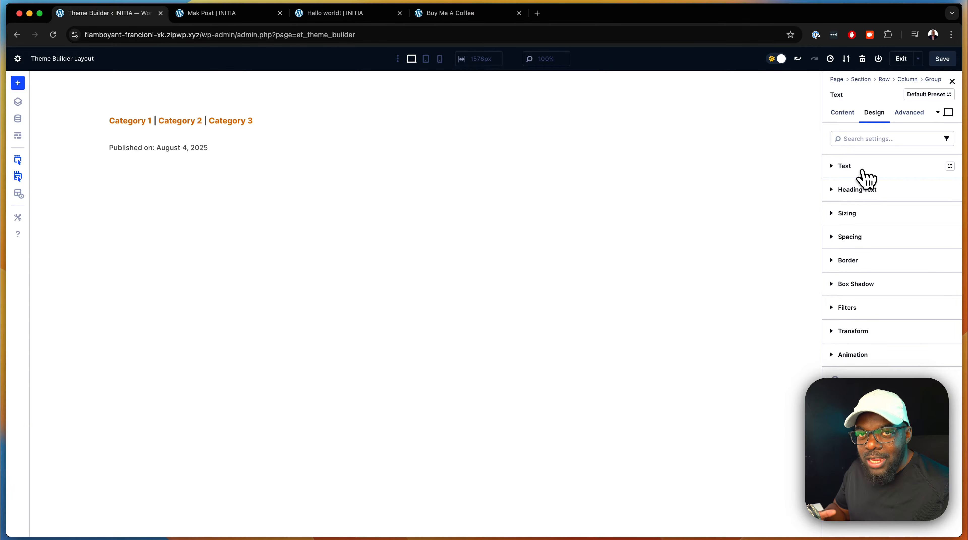
{"action": "left_click", "coordinate": [866, 170]}
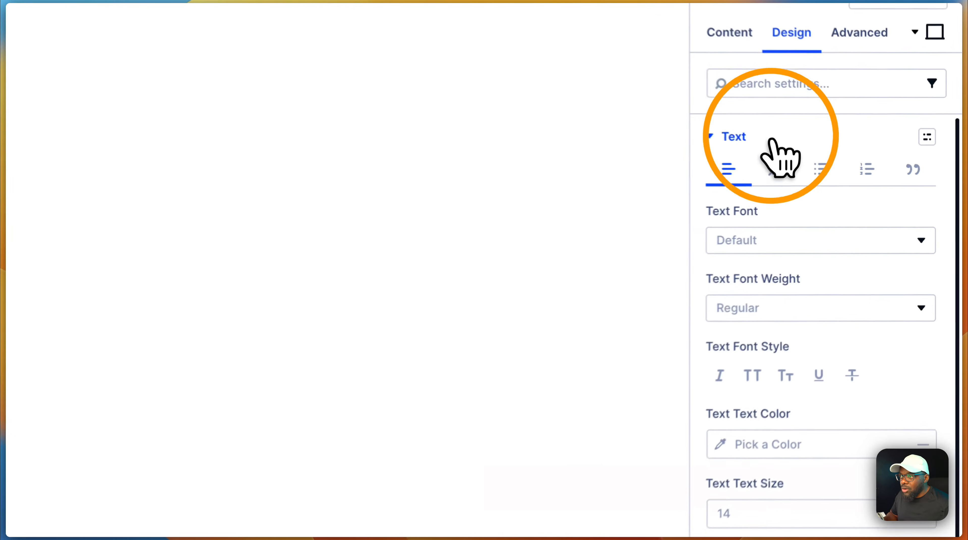
{"action": "left_click", "coordinate": [844, 364]}
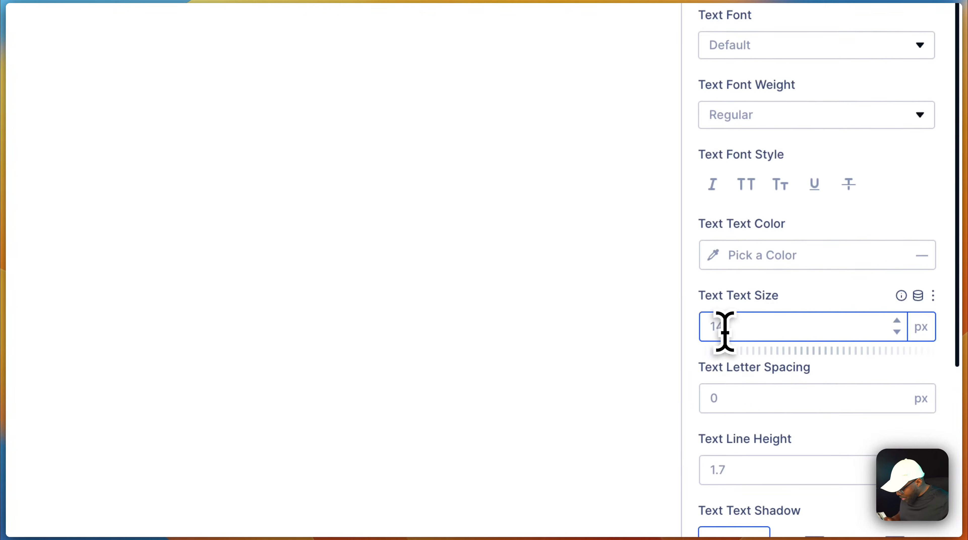
{"action": "type", "text": "1rem"}
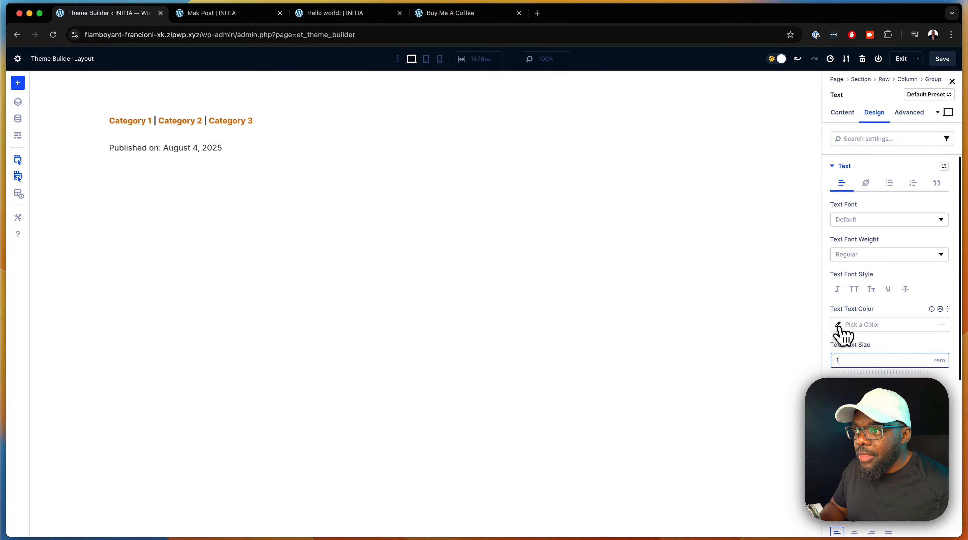
{"action": "left_click", "coordinate": [839, 325]}
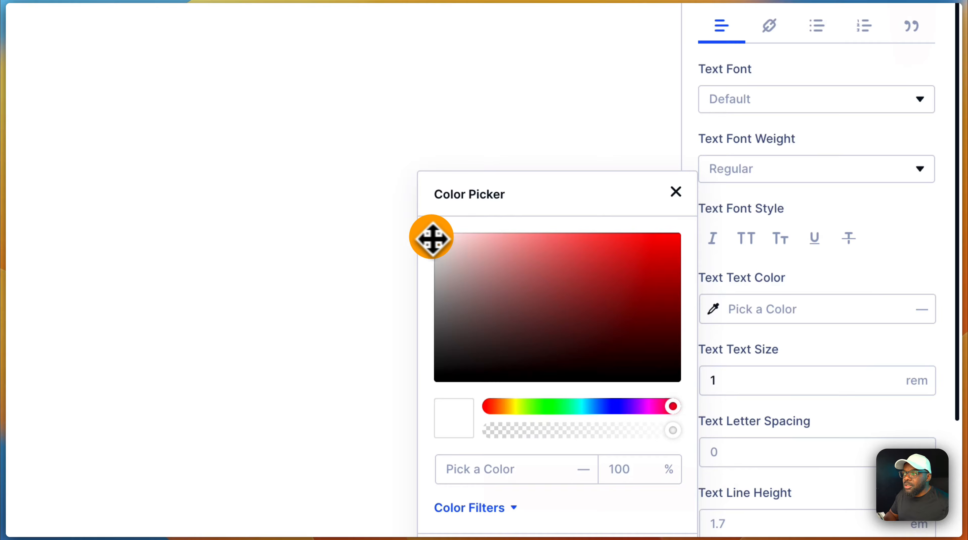
{"action": "mouse_move", "coordinate": [431, 237]}
{"action": "left_mouse_down"}
{"action": "mouse_move", "coordinate": [432, 249]}
{"action": "mouse_move", "coordinate": [428, 232]}
{"action": "left_mouse_up"}
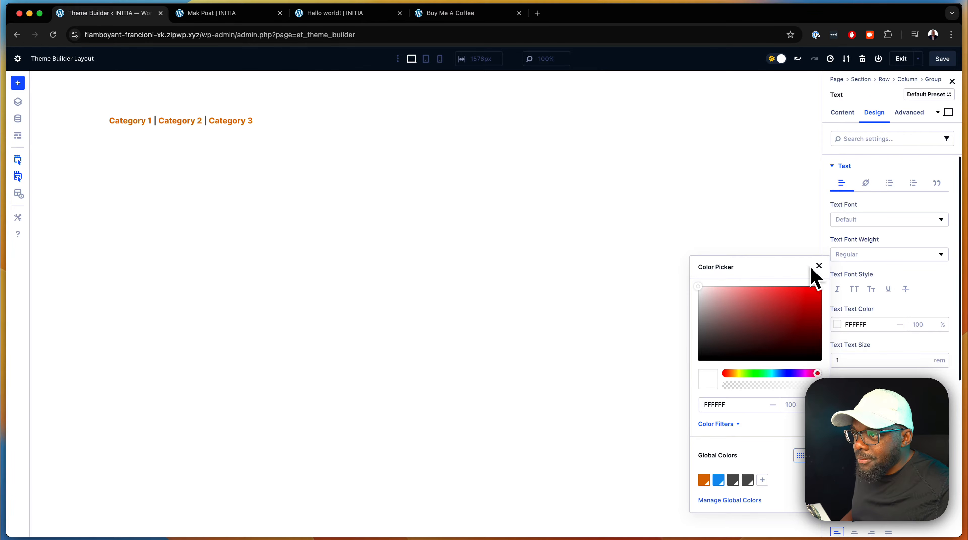
{"action": "left_click", "coordinate": [818, 266]}
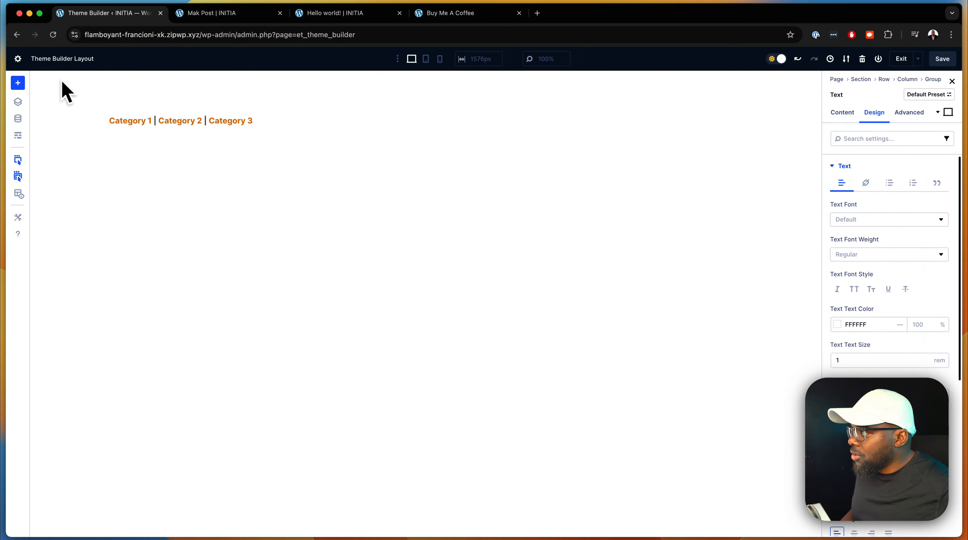
Step: Set the section's background image to the dynamic Featured Image
{"action": "left_click", "coordinate": [37, 78]}
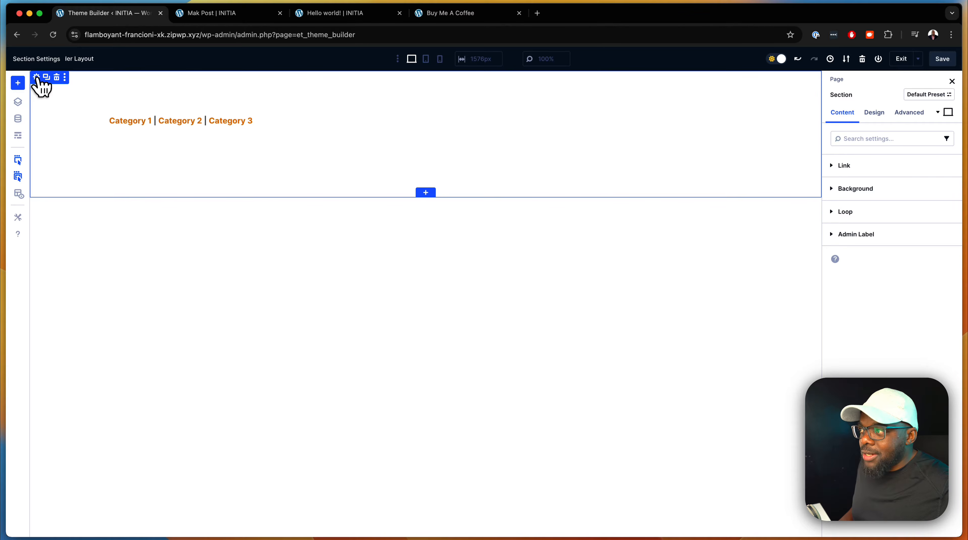
{"action": "left_click", "coordinate": [856, 192]}
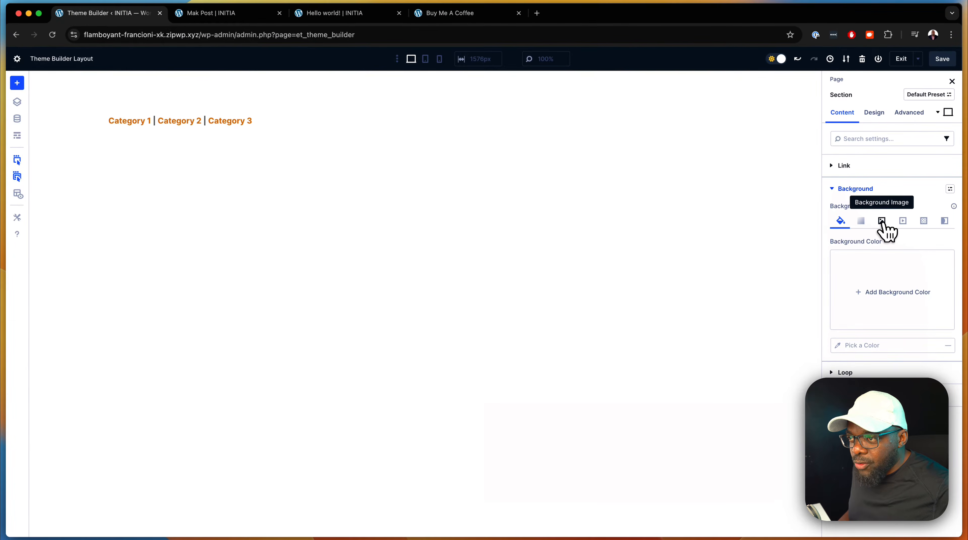
{"action": "left_click", "coordinate": [881, 223]}
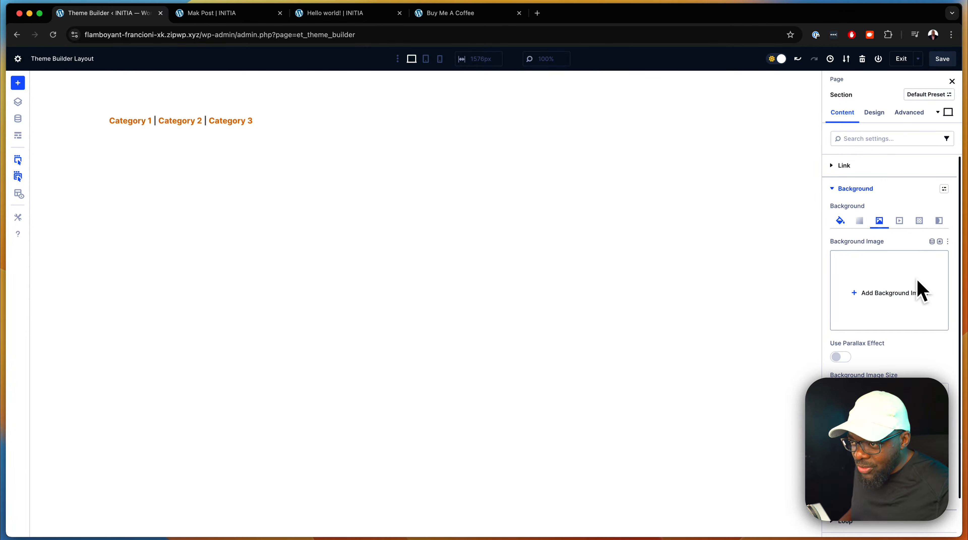
{"action": "left_click", "coordinate": [932, 242]}
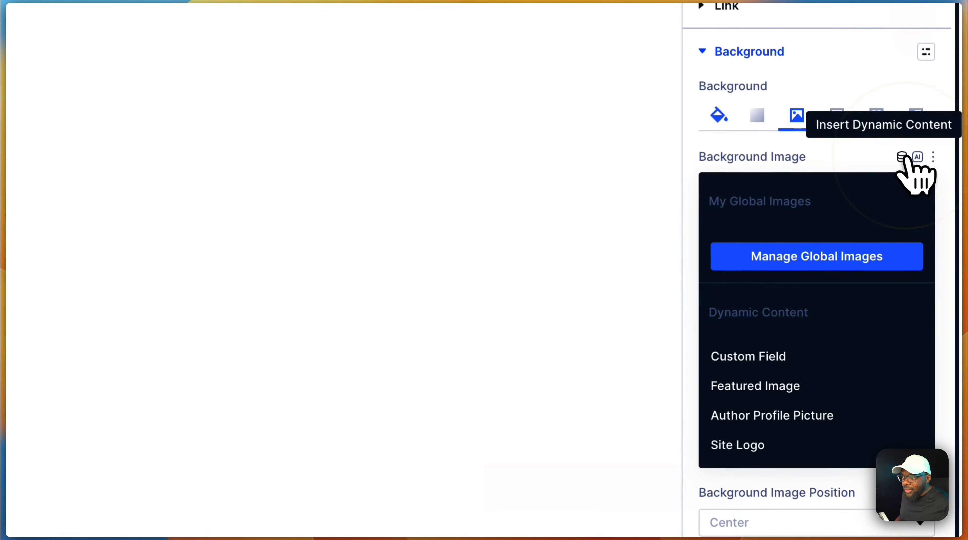
{"action": "left_click", "coordinate": [832, 386]}
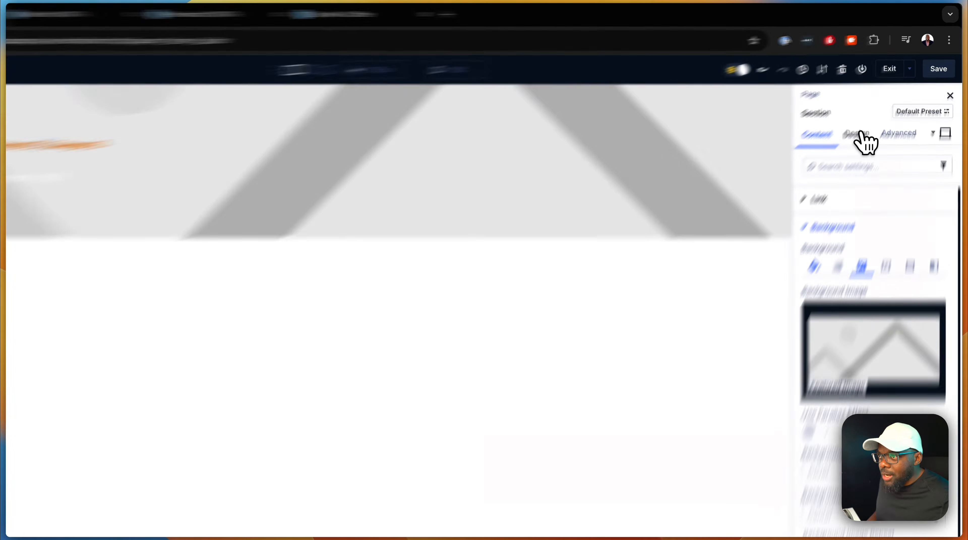
Step: Set the section layout's Justify Content option to align its content at the end
{"action": "left_click", "coordinate": [877, 114]}
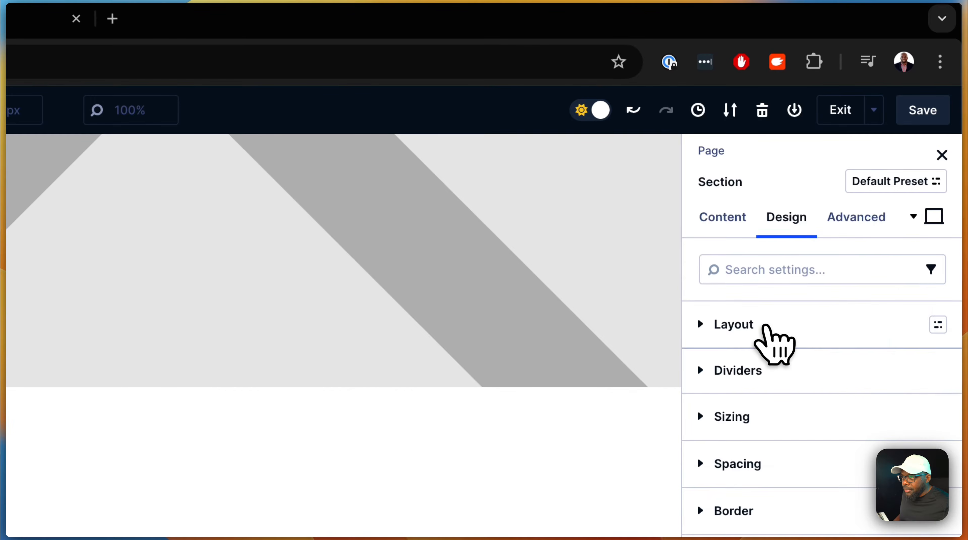
{"action": "left_click", "coordinate": [765, 327]}
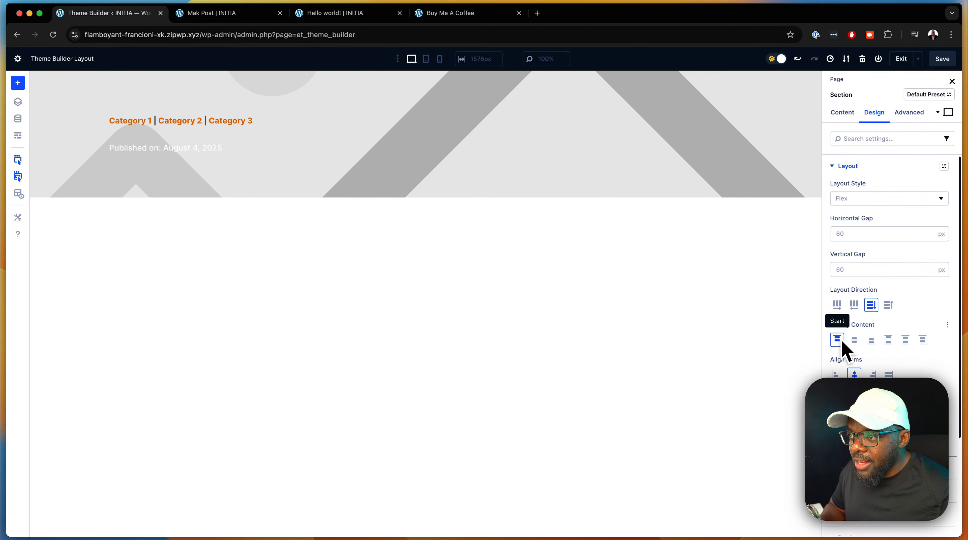
{"action": "left_click", "coordinate": [872, 340]}
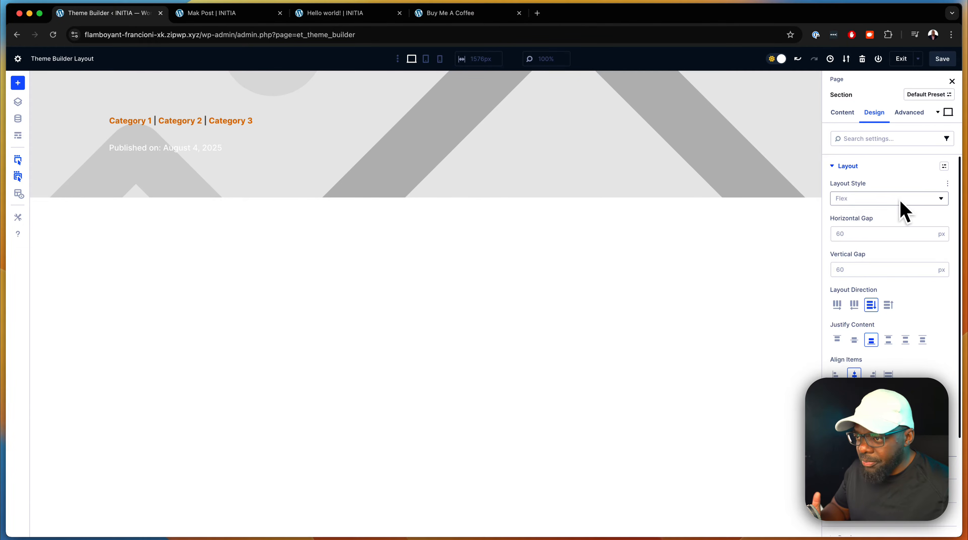
Step: Enter 40 vh for the section's height and raise it in single-unit increments to make the section taller
{"action": "scroll", "coordinate": [903, 331], "scroll_direction": "down", "scroll_amount": 3}
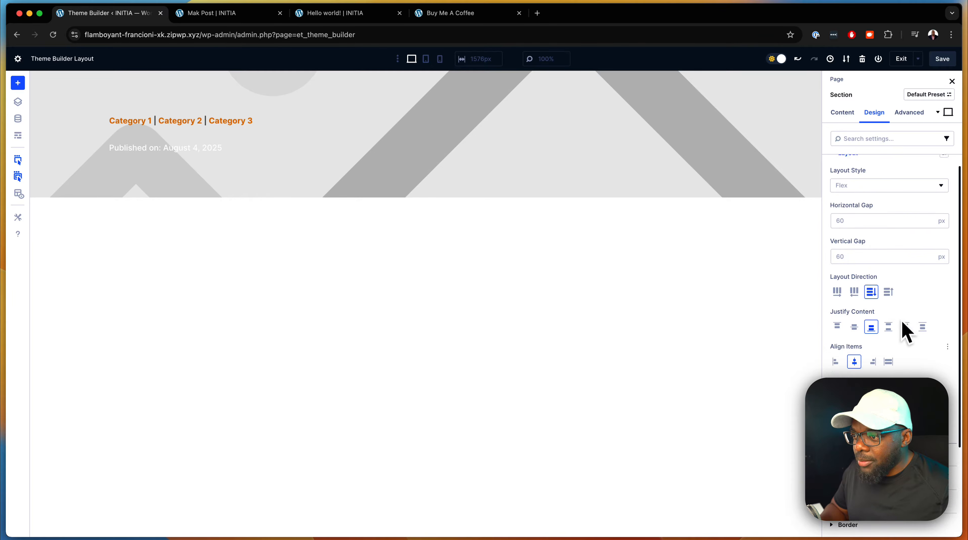
{"action": "left_click", "coordinate": [882, 450]}
{"action": "scroll", "coordinate": [798, 401], "scroll_direction": "down", "scroll_amount": 2}
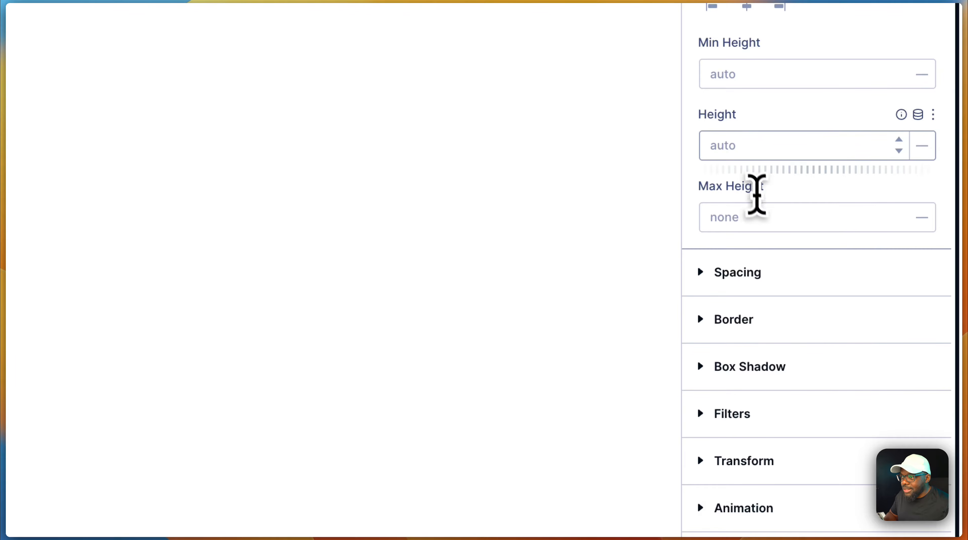
{"action": "left_click", "coordinate": [736, 145]}
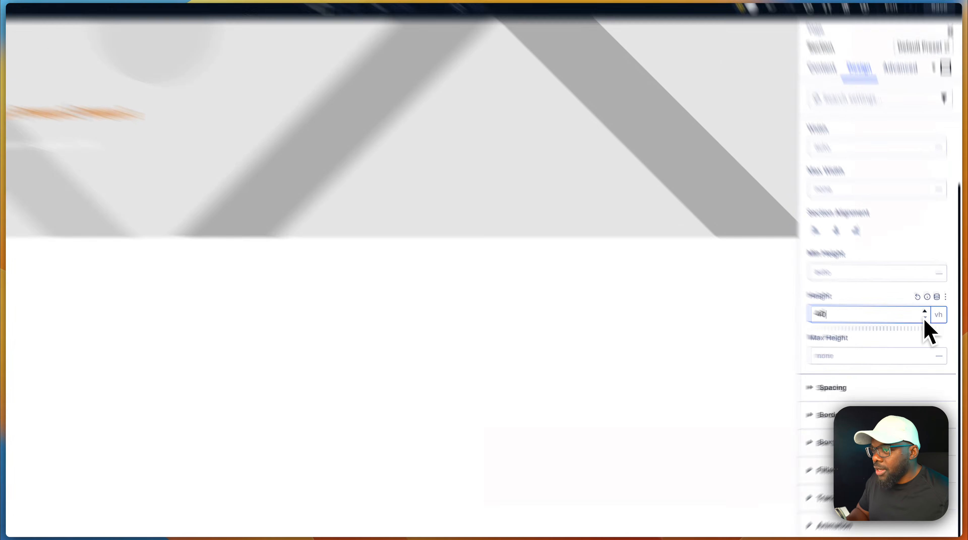
{"action": "left_click", "coordinate": [929, 320]}
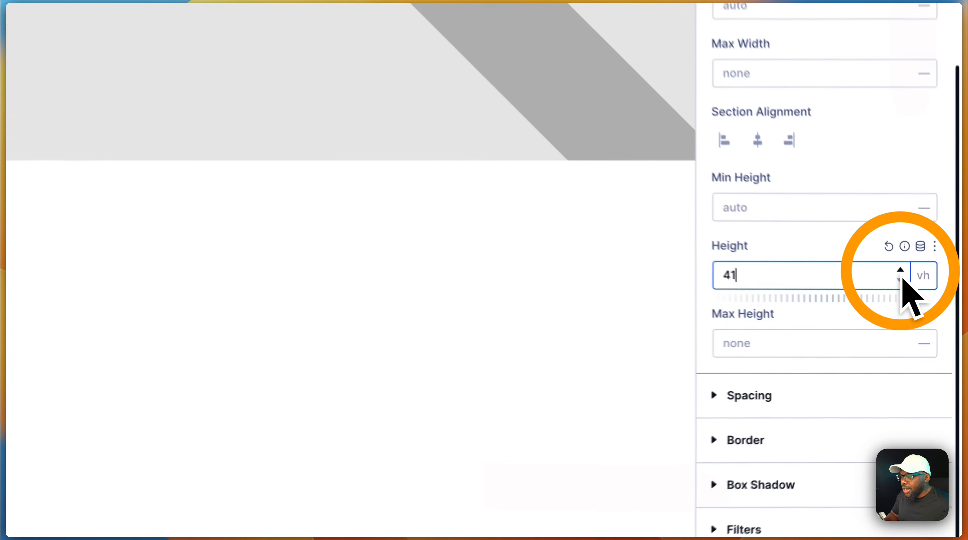
{"action": "left_click", "coordinate": [929, 320]}
{"action": "left_click", "coordinate": [930, 320]}
{"action": "left_click", "coordinate": [929, 320]}
{"action": "left_click", "coordinate": [899, 268]}
{"action": "left_click", "coordinate": [899, 268]}
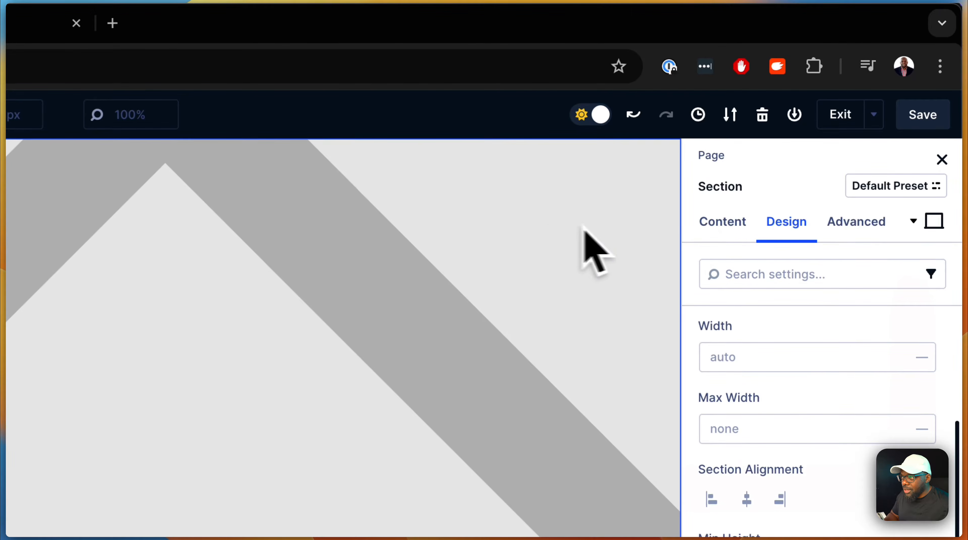
Step: Add a background gradient to the section and place it above the background image
{"action": "left_click", "coordinate": [725, 223]}
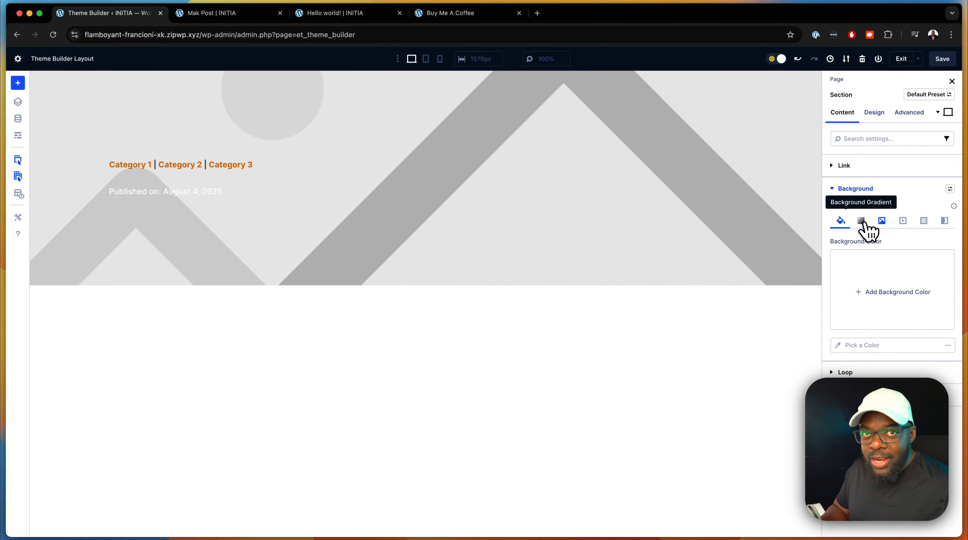
{"action": "left_click", "coordinate": [862, 221]}
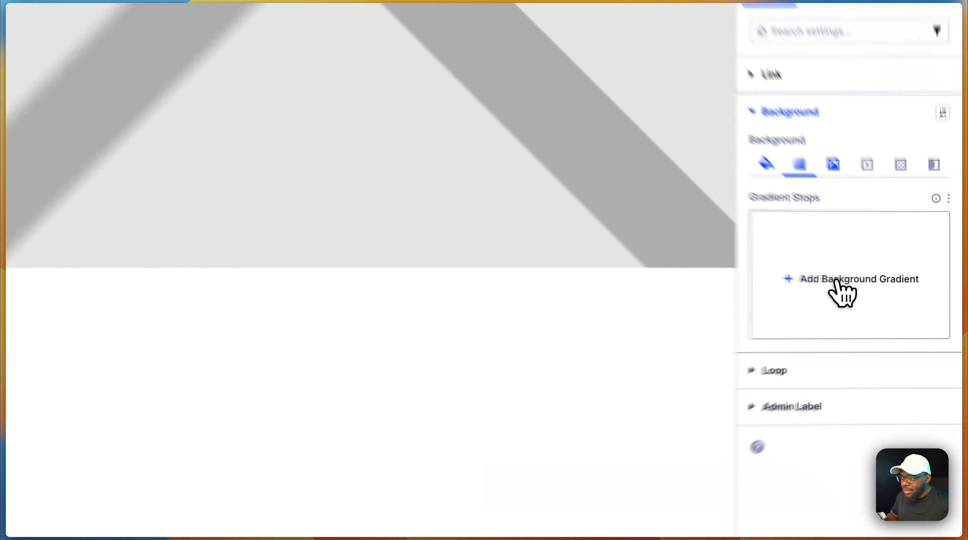
{"action": "left_click", "coordinate": [888, 295]}
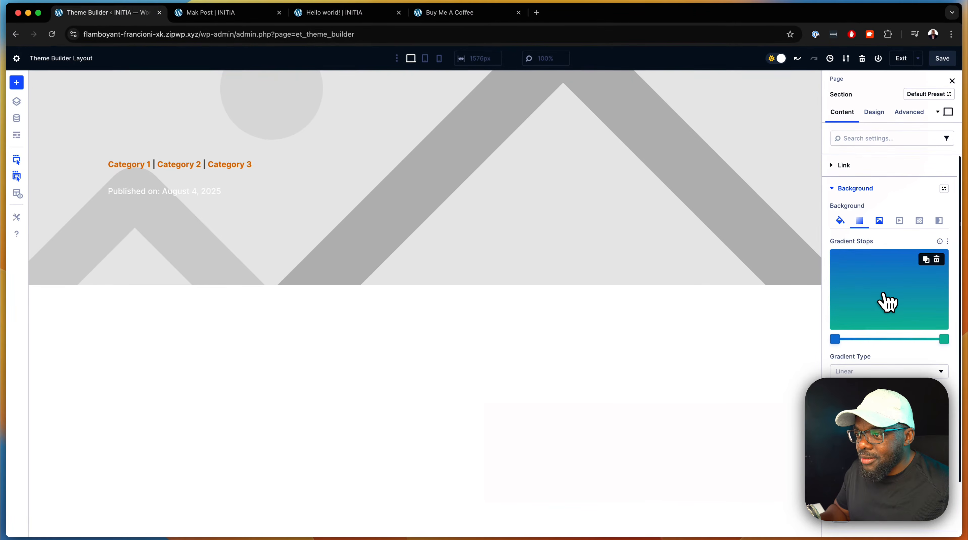
{"action": "scroll", "coordinate": [890, 303], "scroll_direction": "down", "scroll_amount": 1}
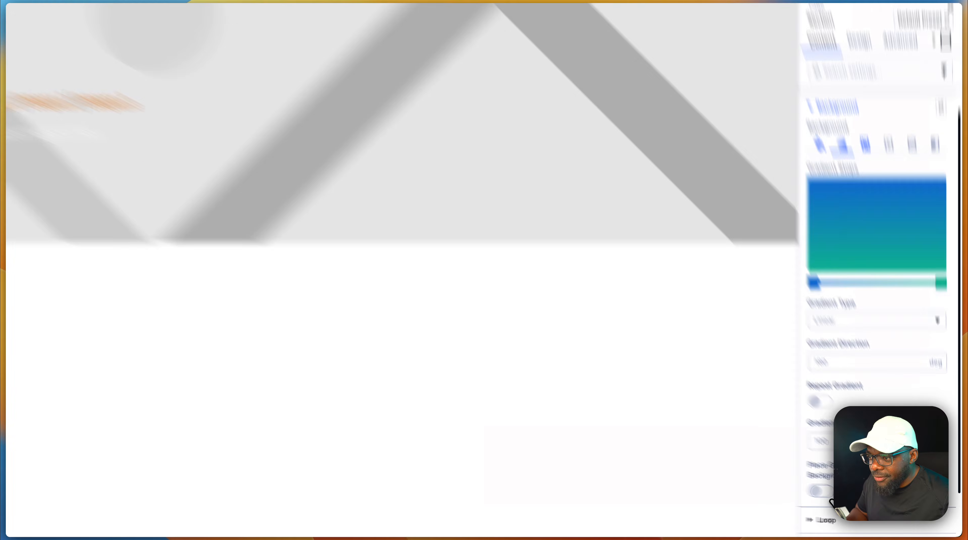
{"action": "left_click", "coordinate": [841, 498]}
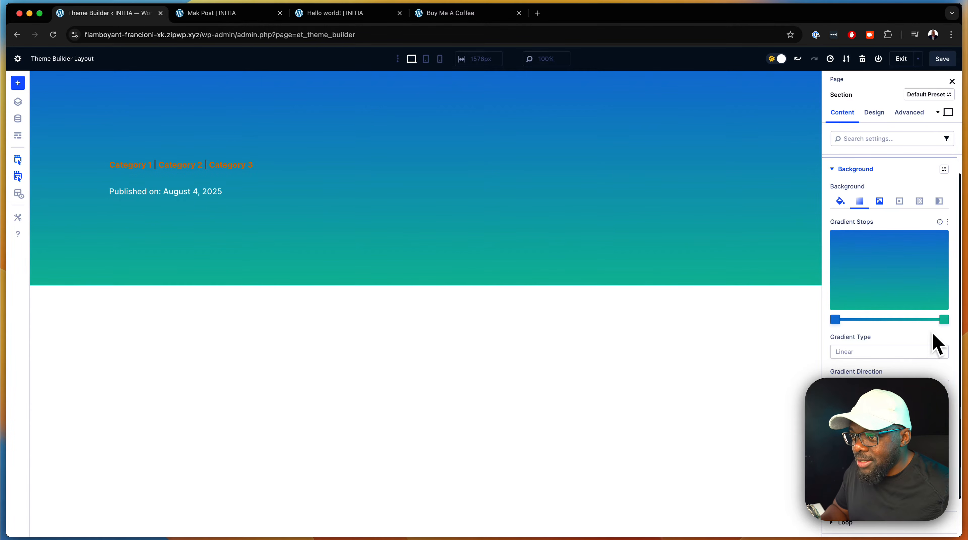
Step: Set the gradient's end stop to black (000000) with about 90% opacity
{"action": "left_click", "coordinate": [945, 320]}
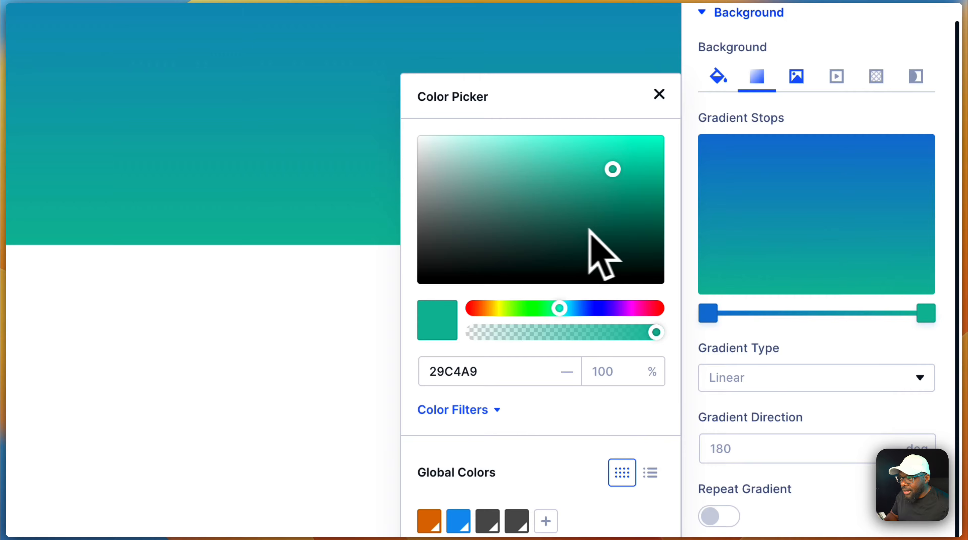
{"action": "left_click_drag", "start_coordinate": [471, 244], "coordinate": [421, 322]}
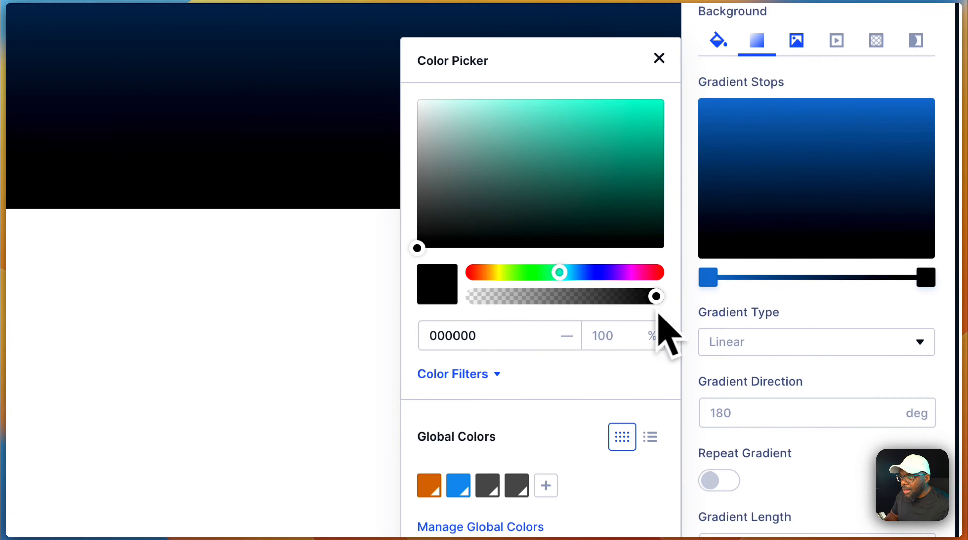
{"action": "left_click_drag", "start_coordinate": [664, 302], "coordinate": [646, 300]}
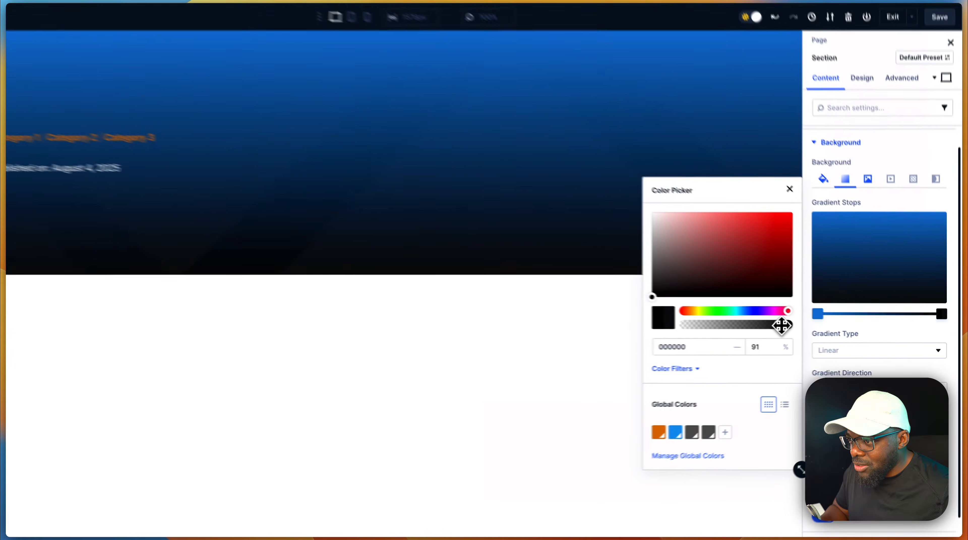
{"action": "left_click_drag", "start_coordinate": [782, 326], "coordinate": [778, 326]}
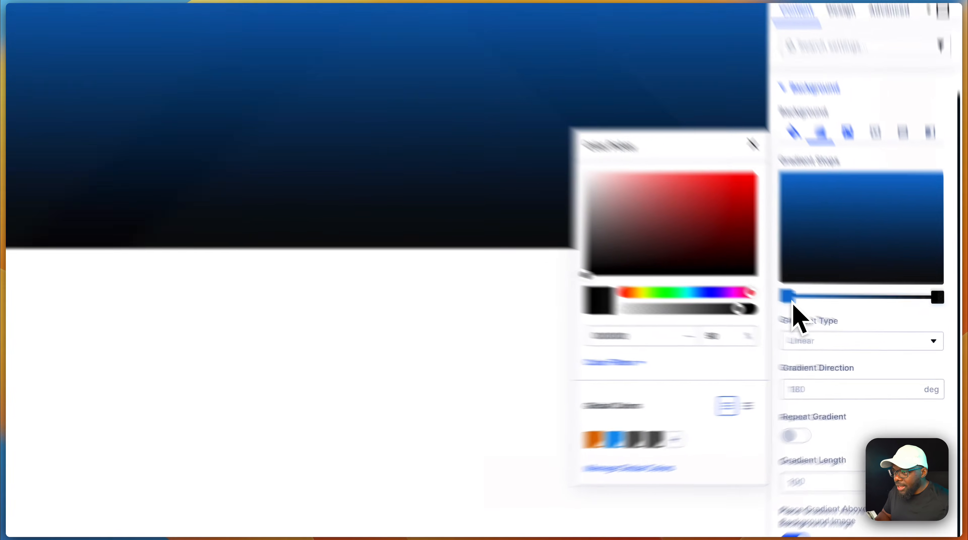
Step: Reduce the gradient's blue start stop to 10% opacity and save the template layout
{"action": "left_click", "coordinate": [787, 296]}
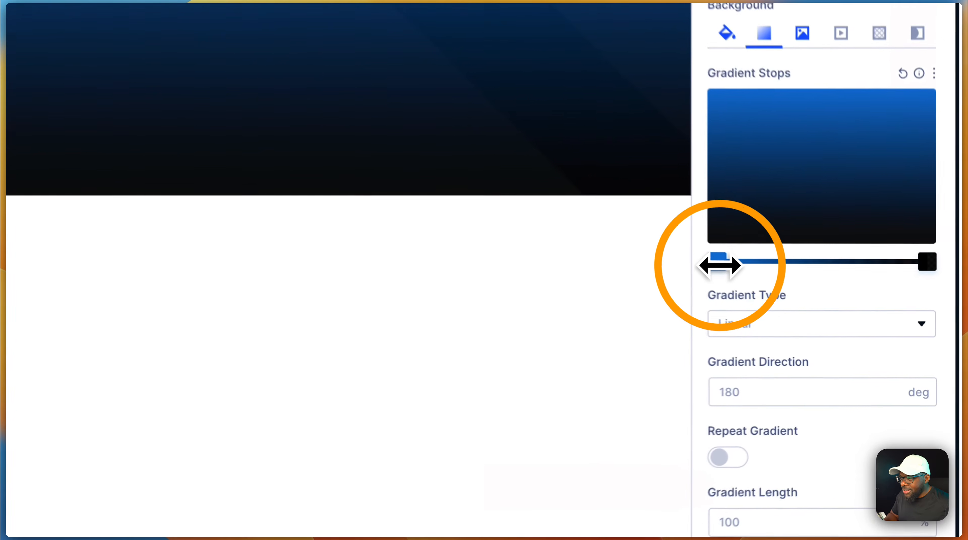
{"action": "left_click", "coordinate": [787, 297]}
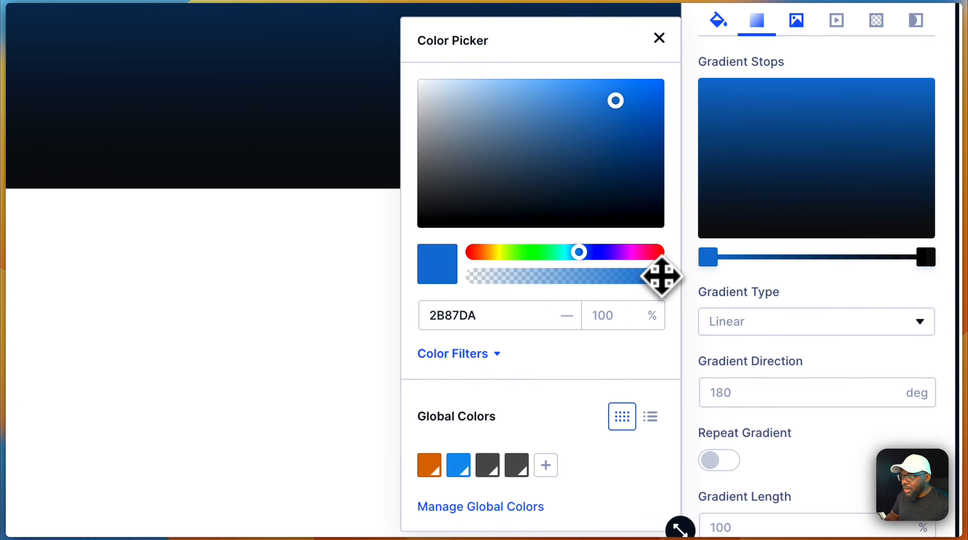
{"action": "left_click_drag", "start_coordinate": [642, 280], "coordinate": [501, 284]}
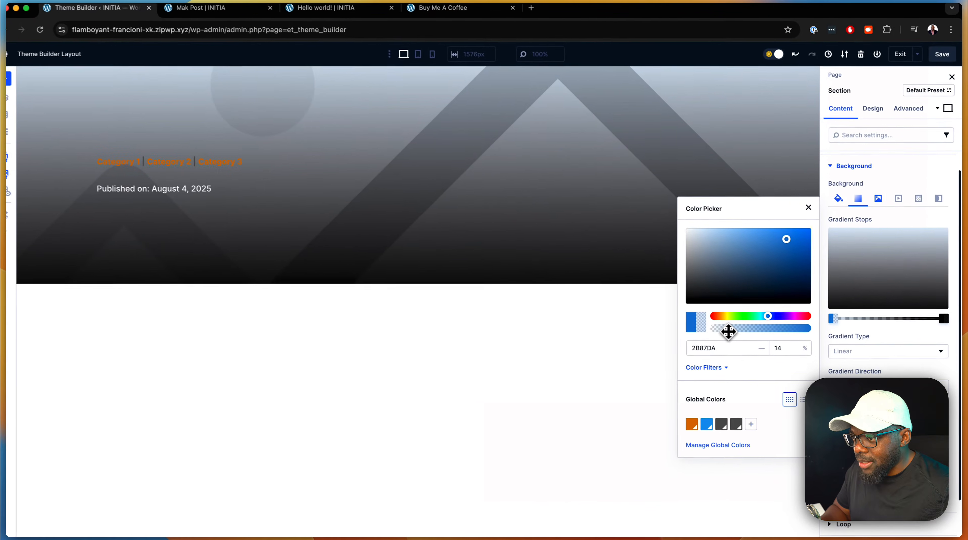
{"action": "left_click_drag", "start_coordinate": [729, 332], "coordinate": [727, 332]}
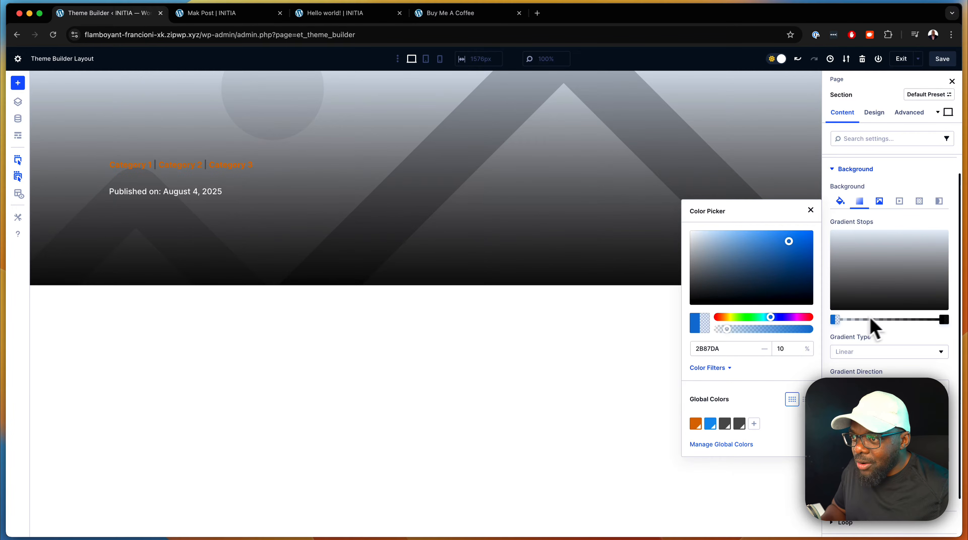
{"action": "left_click", "coordinate": [944, 320]}
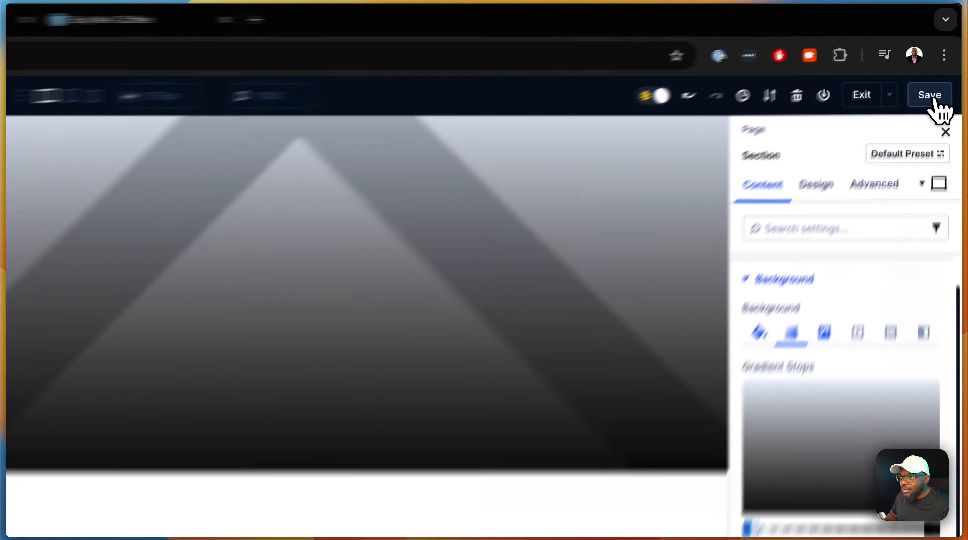
{"action": "left_click", "coordinate": [944, 61]}
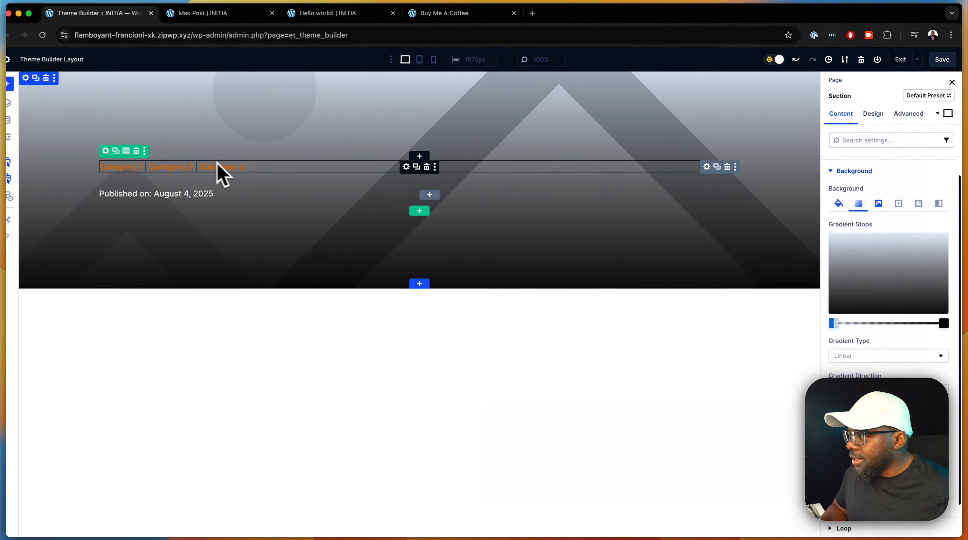
Step: Set the layout direction of the group holding the categories and publish date to a horizontal row, and save the layout
{"action": "left_click", "coordinate": [711, 165]}
{"action": "left_click", "coordinate": [786, 124]}
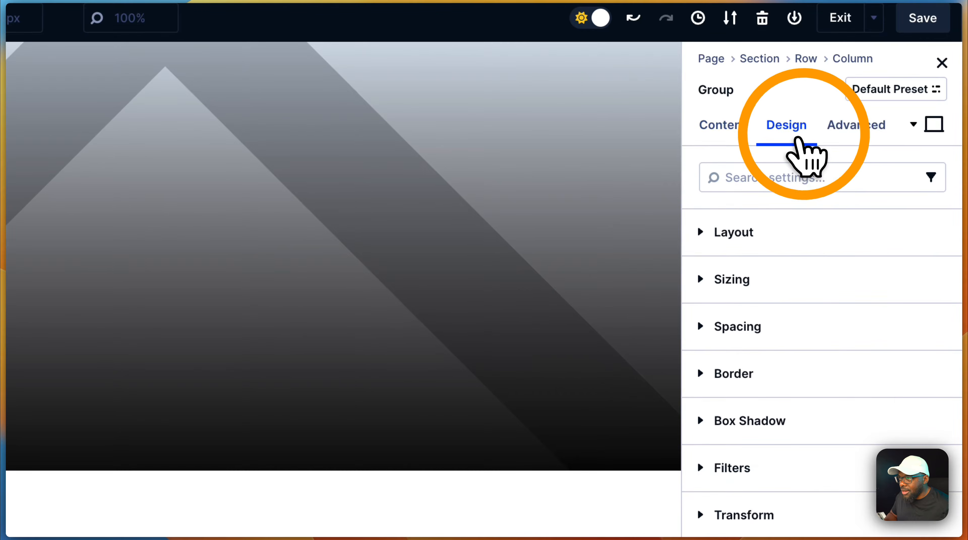
{"action": "left_click", "coordinate": [769, 229]}
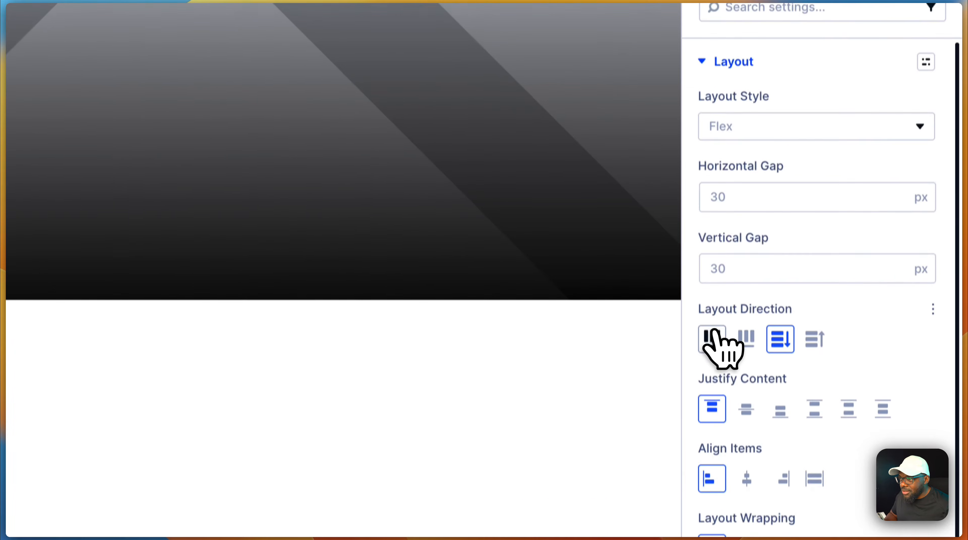
{"action": "left_click", "coordinate": [713, 510]}
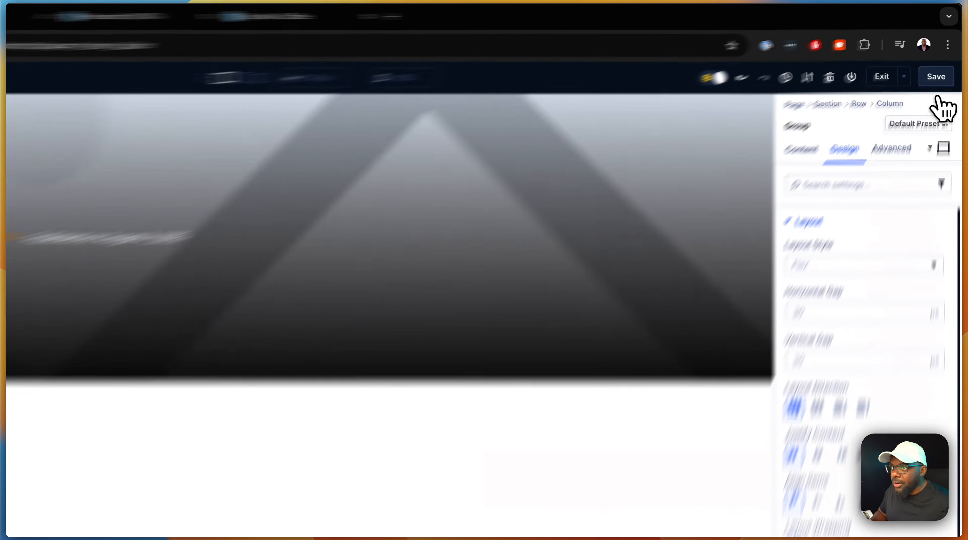
{"action": "left_click", "coordinate": [942, 59]}
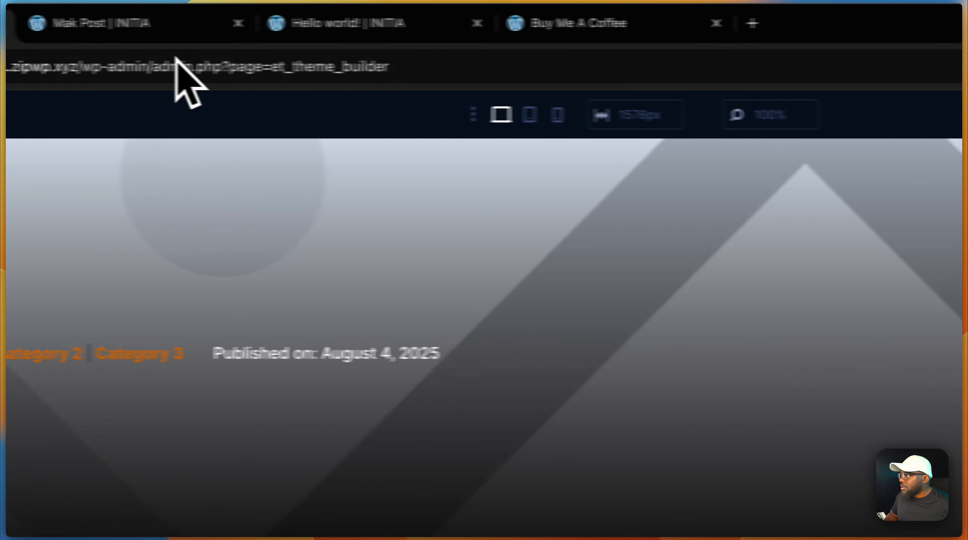
Step: Check the Mak Post and Hello world! posts, reload Hello world!, and place its browser tab beside the Theme Builder tab
{"action": "left_click", "coordinate": [303, 26]}
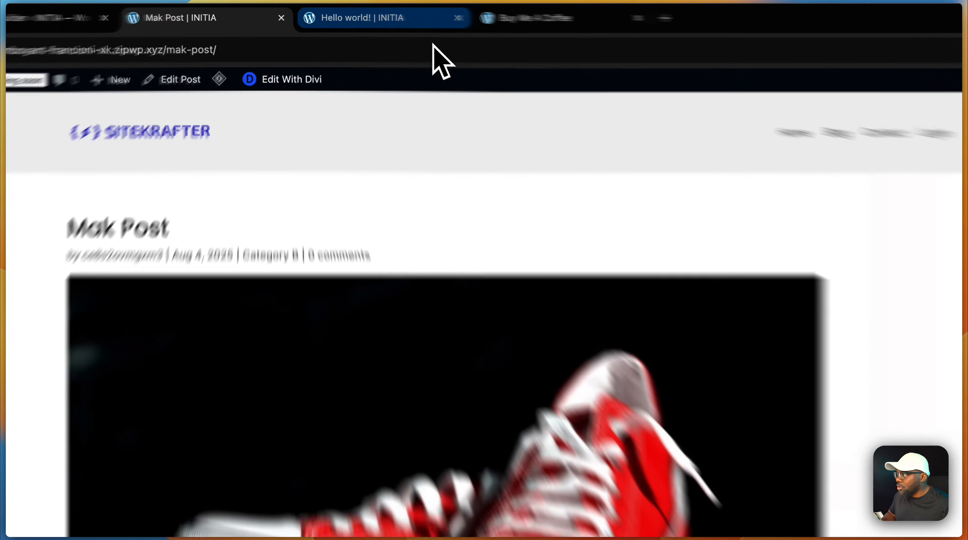
{"action": "left_click", "coordinate": [349, 14]}
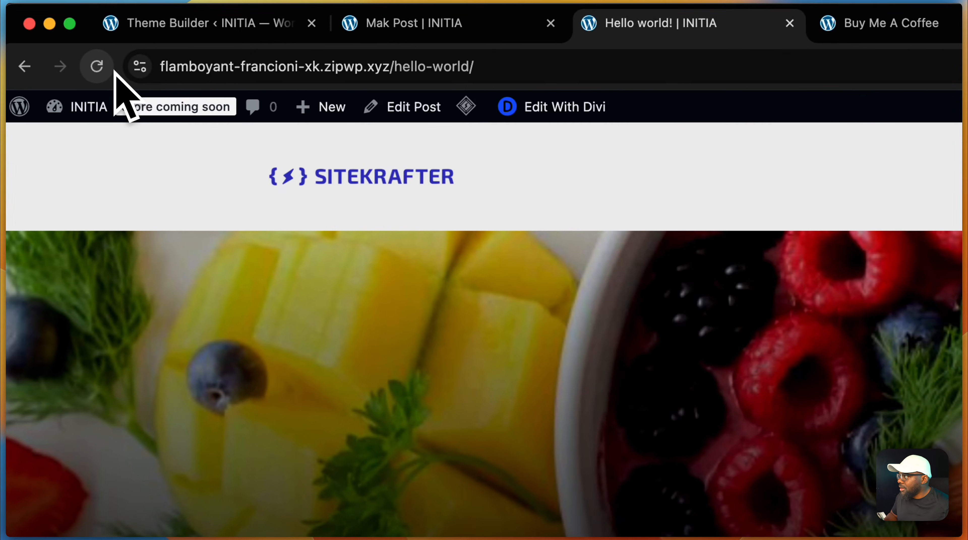
{"action": "left_click", "coordinate": [14, 66]}
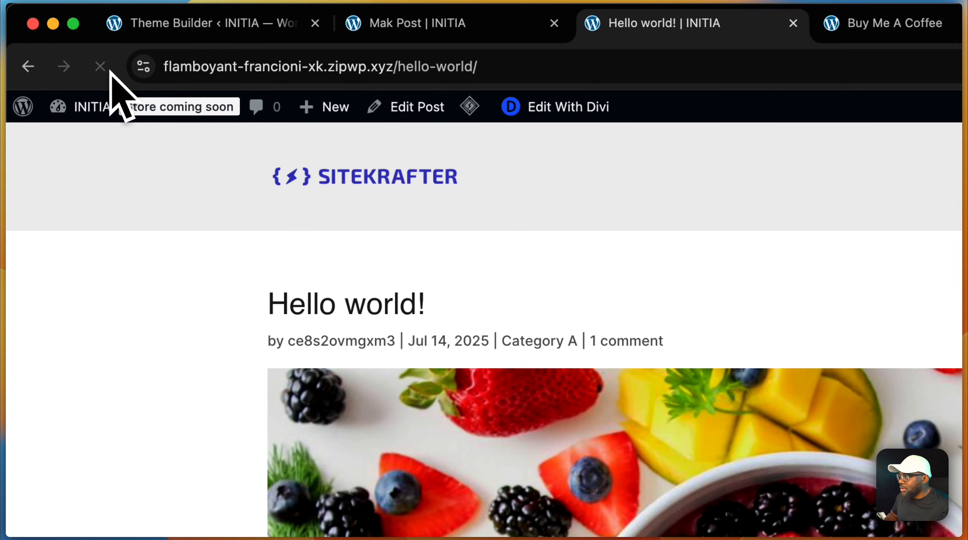
{"action": "left_click_drag", "start_coordinate": [641, 26], "coordinate": [448, 28]}
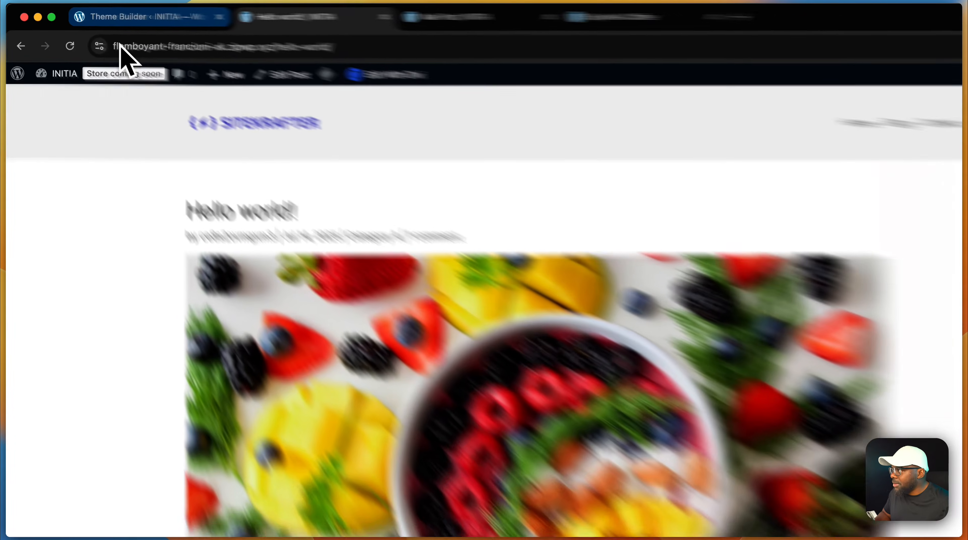
Step: Return to the layout, save and exit it, and save the Theme Builder changes
{"action": "left_click", "coordinate": [80, 15]}
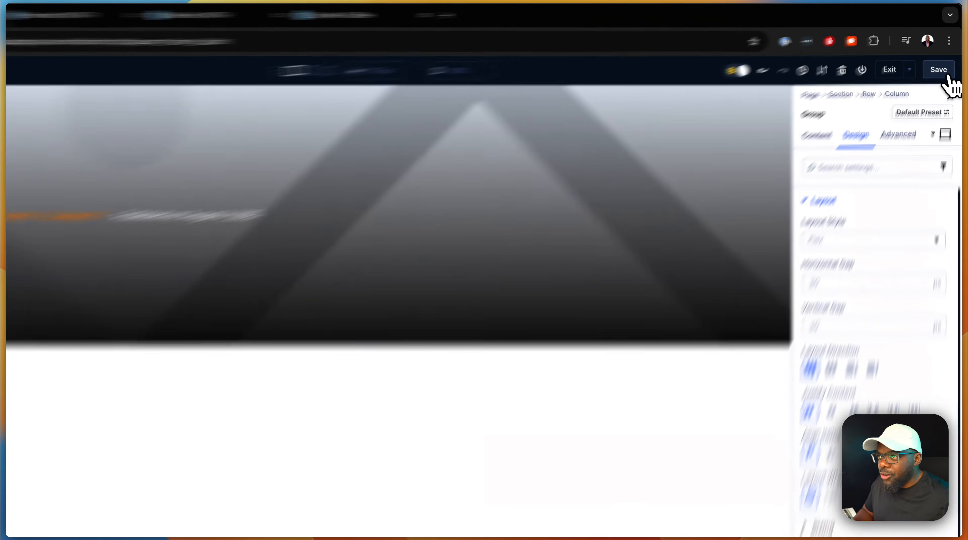
{"action": "left_click", "coordinate": [943, 59]}
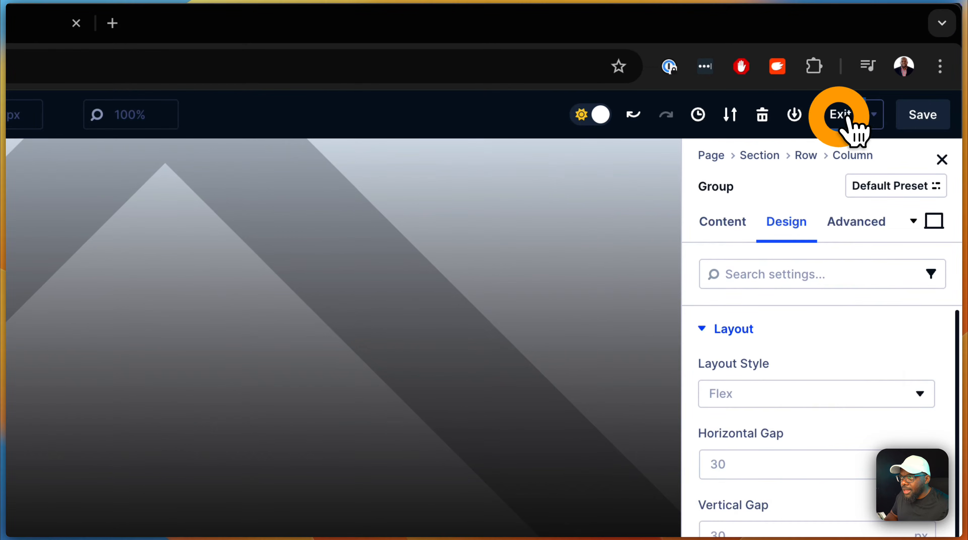
{"action": "left_click", "coordinate": [848, 119]}
{"action": "left_click", "coordinate": [66, 166]}
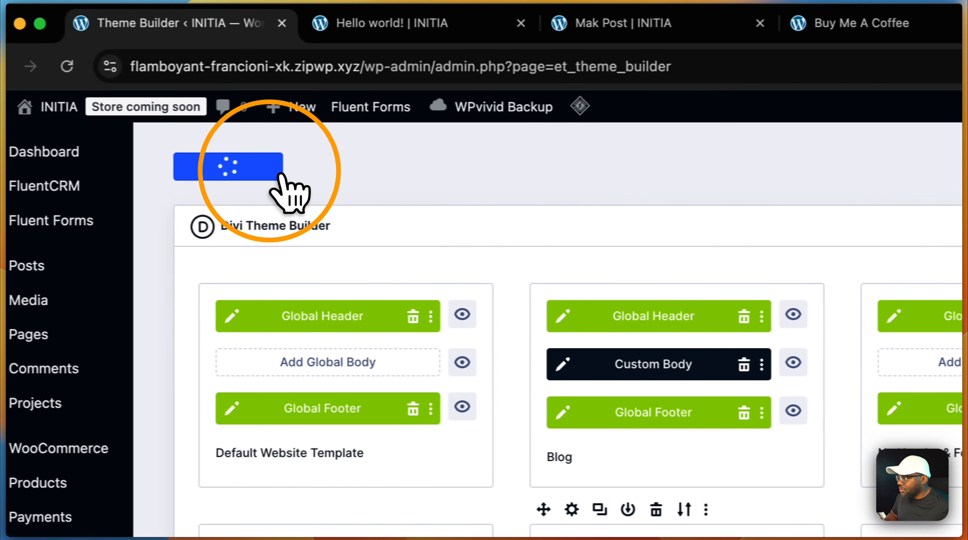
Step: Reload the Hello world! post to examine its hero section, and return to the Theme Builder
{"action": "left_click", "coordinate": [398, 24]}
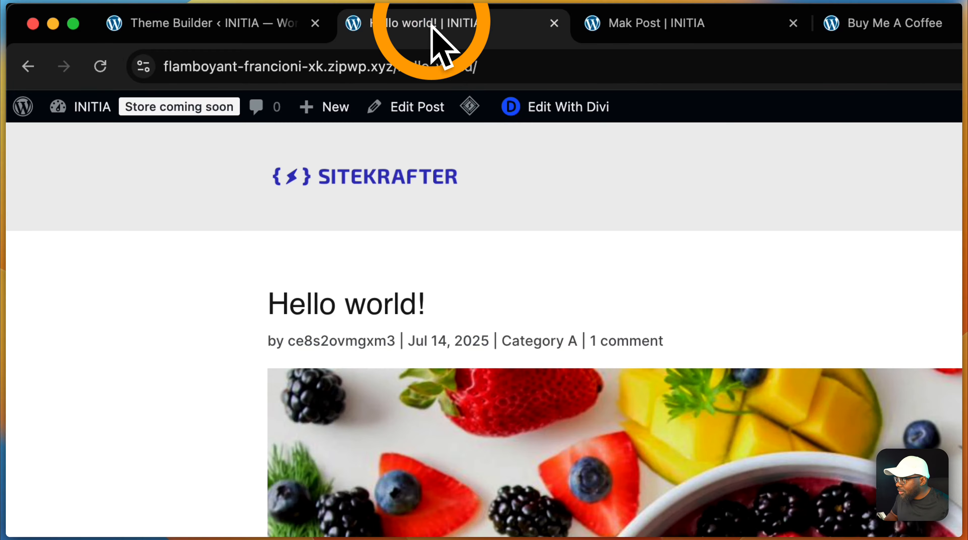
{"action": "left_click", "coordinate": [100, 66]}
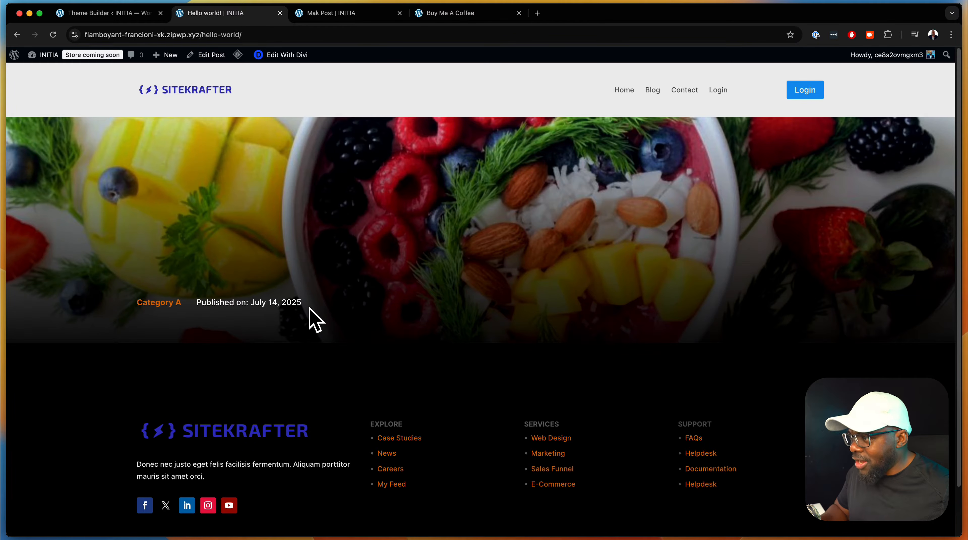
{"action": "left_click", "coordinate": [138, 13]}
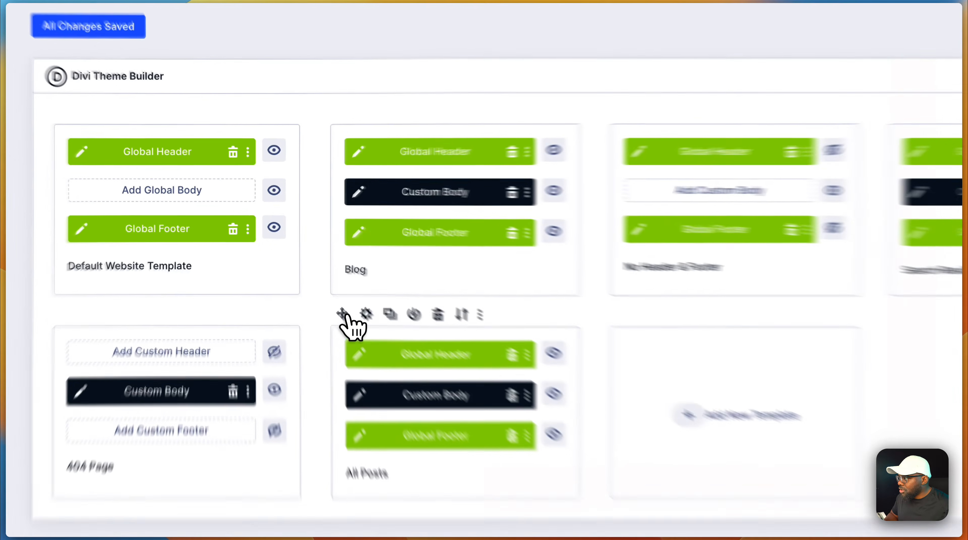
Step: Move the All Posts template ahead of the Blog template and open its custom body for editing
{"action": "left_click_drag", "start_coordinate": [291, 256], "coordinate": [287, 162]}
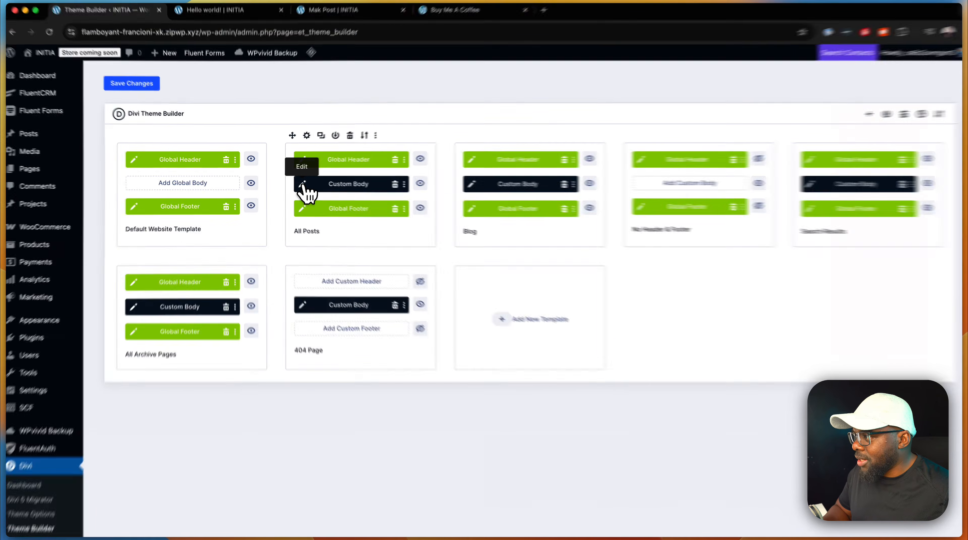
{"action": "left_click", "coordinate": [302, 184]}
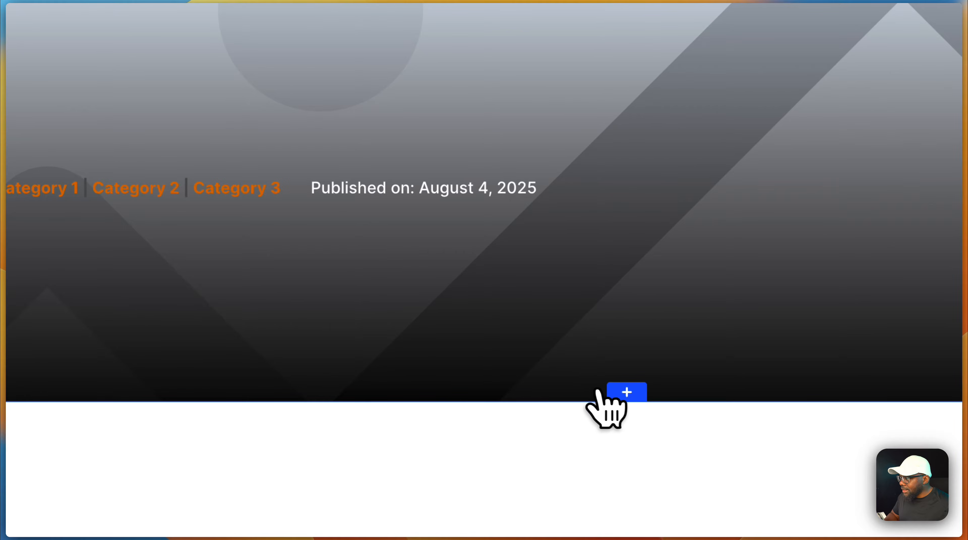
Step: Insert a single-column section below the hero section and add a Heading module to it
{"action": "left_click", "coordinate": [622, 393]}
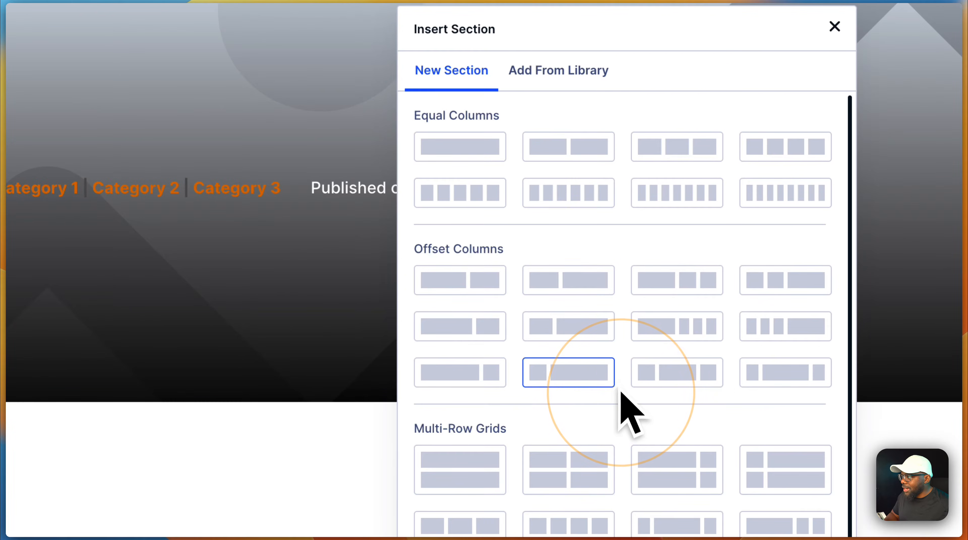
{"action": "left_click", "coordinate": [486, 160]}
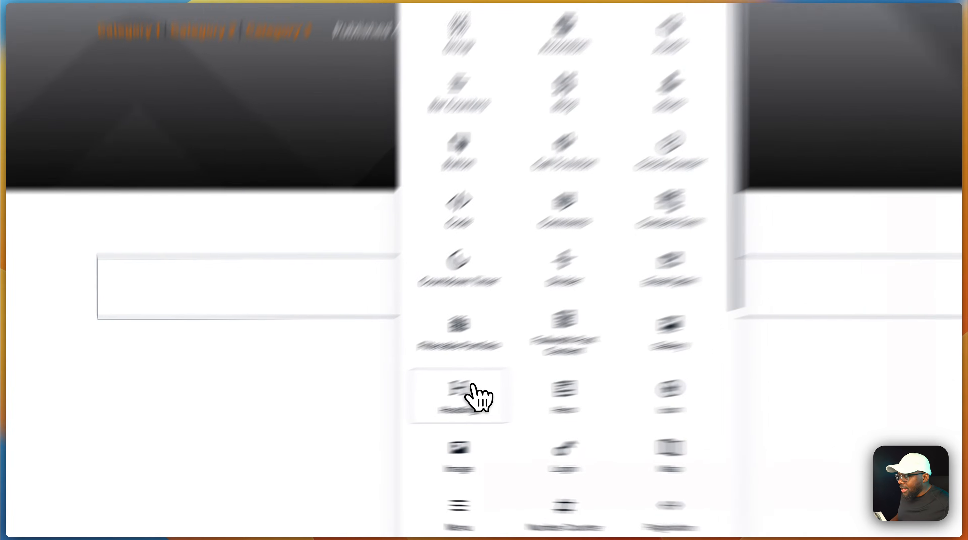
{"action": "left_click", "coordinate": [369, 418]}
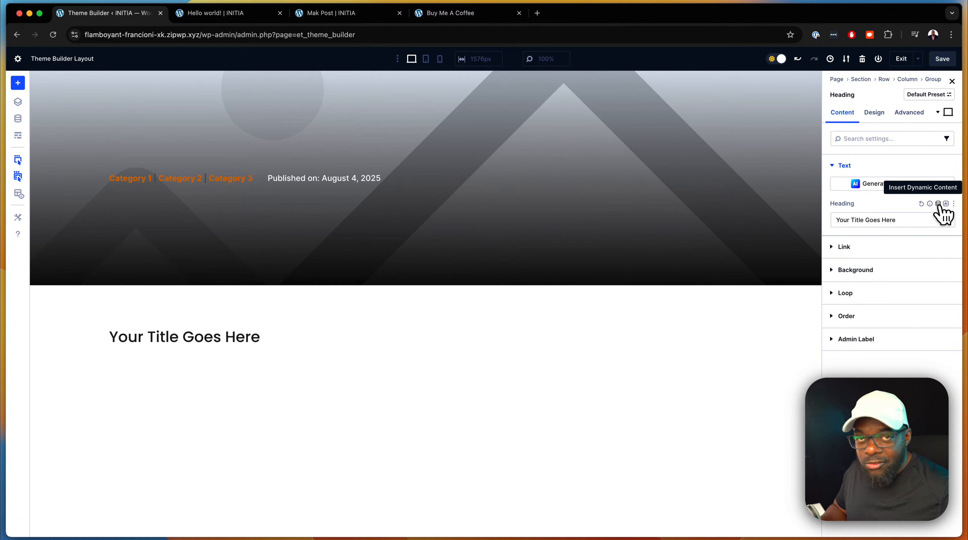
Step: Set the heading's text to the dynamic Post/Archive Title
{"action": "left_click", "coordinate": [939, 205]}
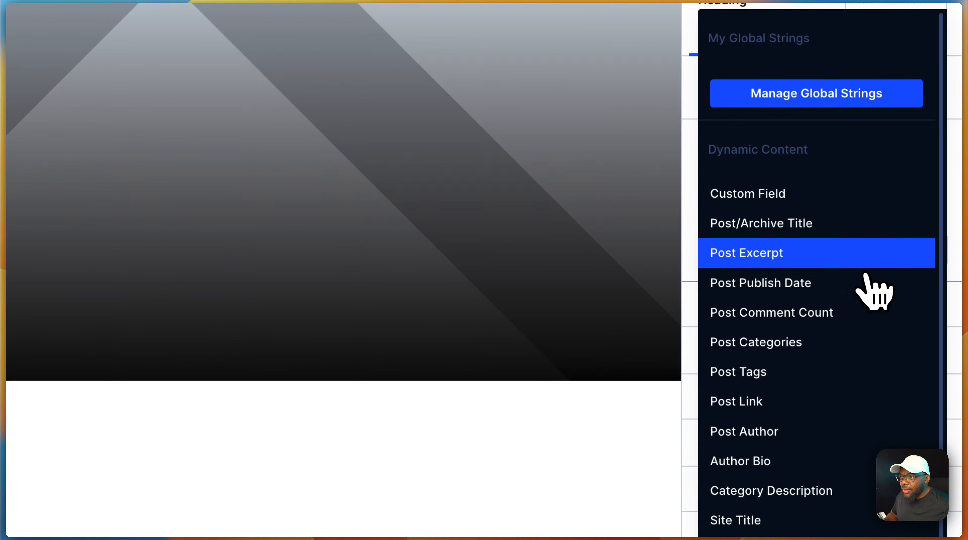
{"action": "left_click", "coordinate": [846, 226]}
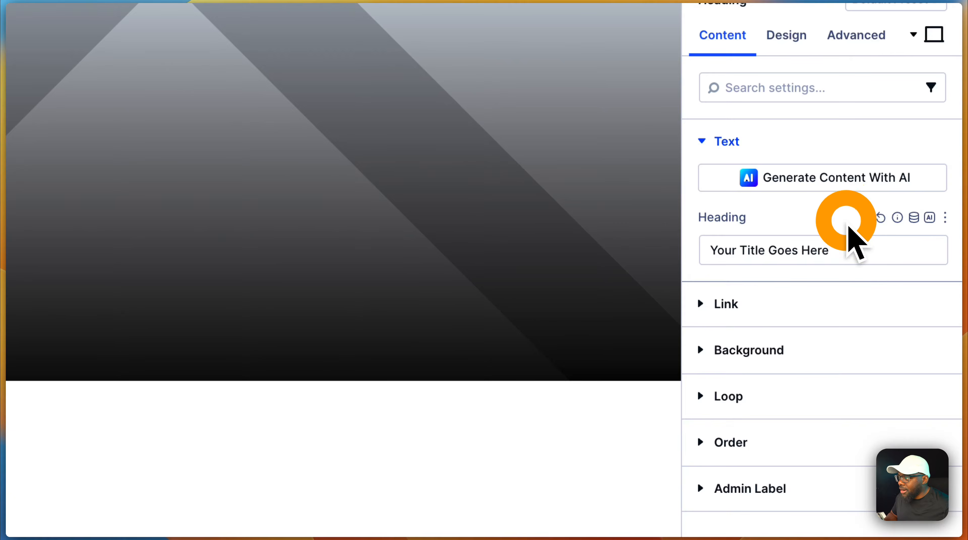
{"action": "left_click", "coordinate": [849, 228]}
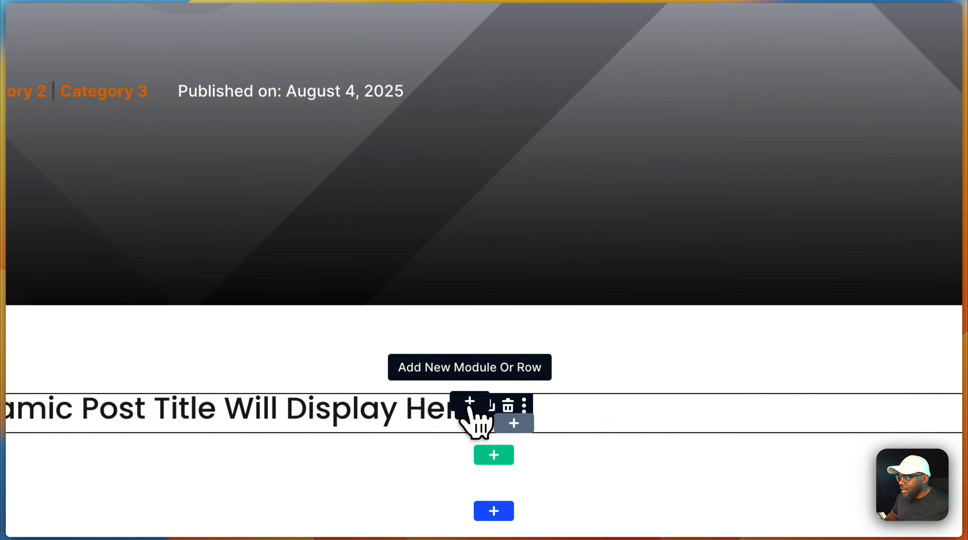
Step: Search the modules for "post" and add a Post Content module below the dynamic title heading
{"action": "left_click", "coordinate": [469, 402]}
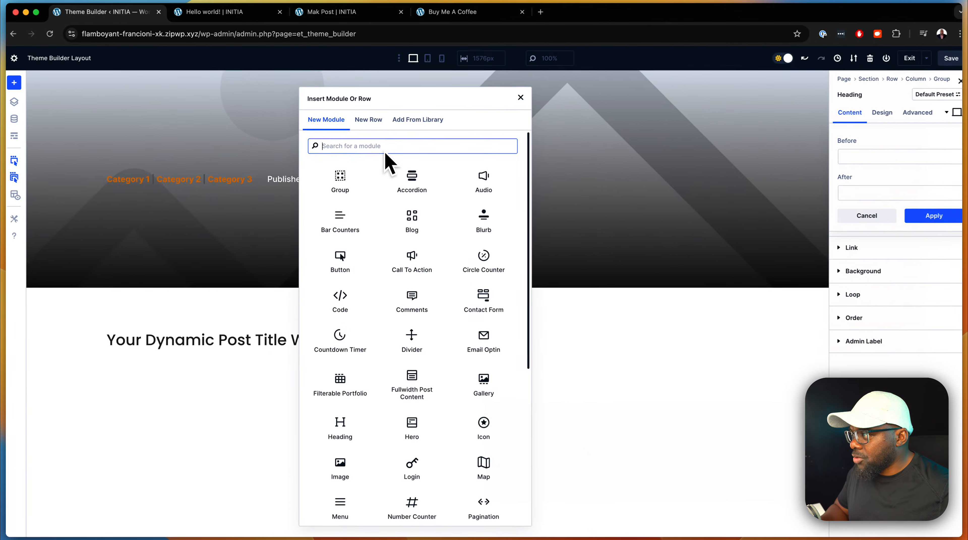
{"action": "type", "text": "post"}
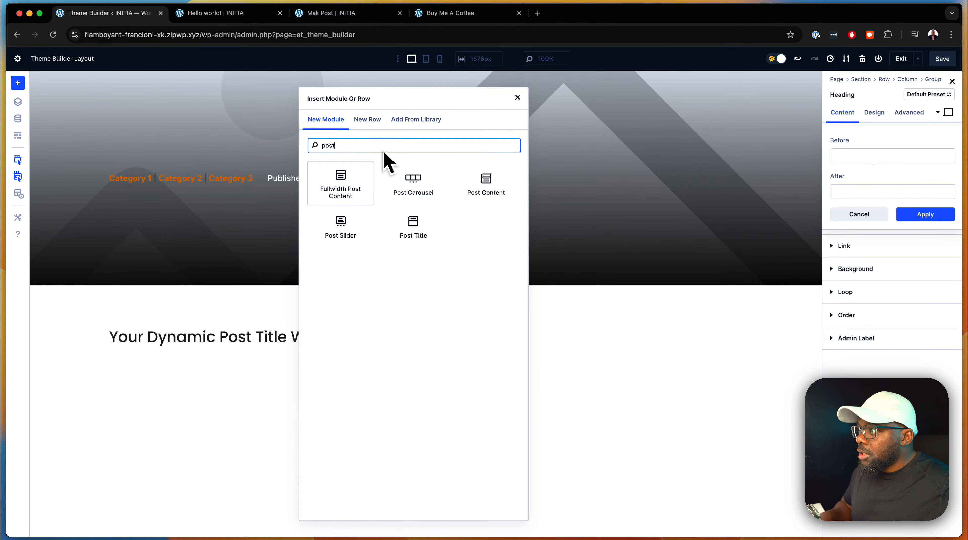
{"action": "left_click", "coordinate": [503, 183]}
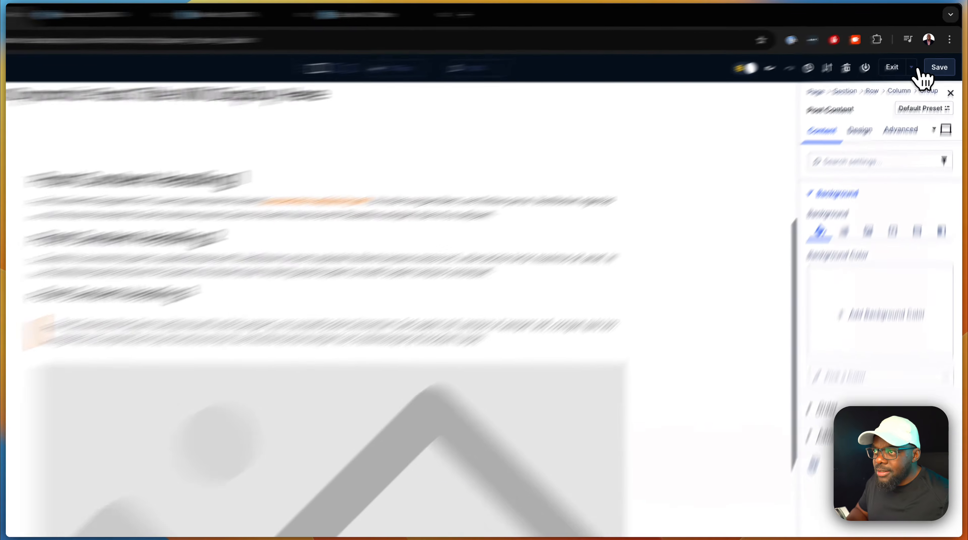
Step: Save the template layout and reload the Hello world! post to check its title and content
{"action": "left_click", "coordinate": [941, 59]}
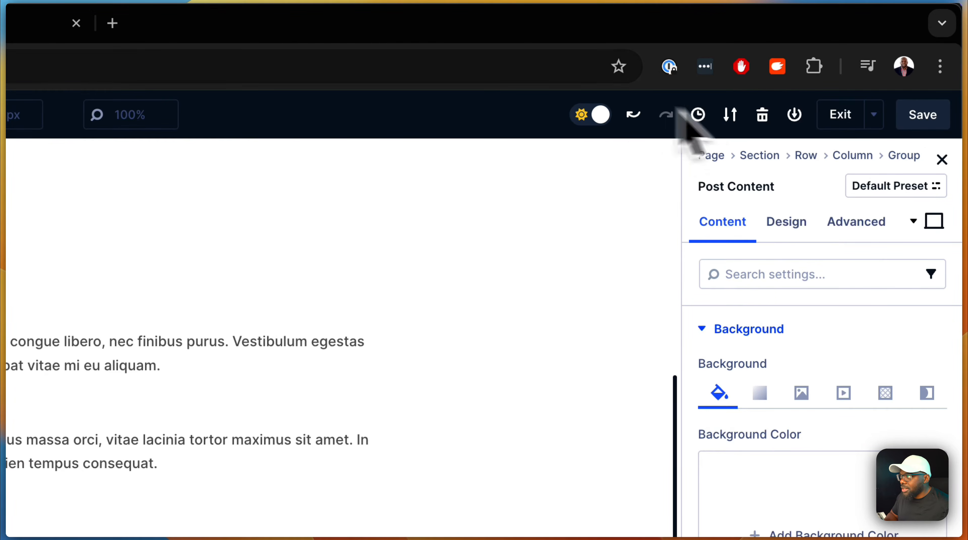
{"action": "left_click", "coordinate": [329, 22]}
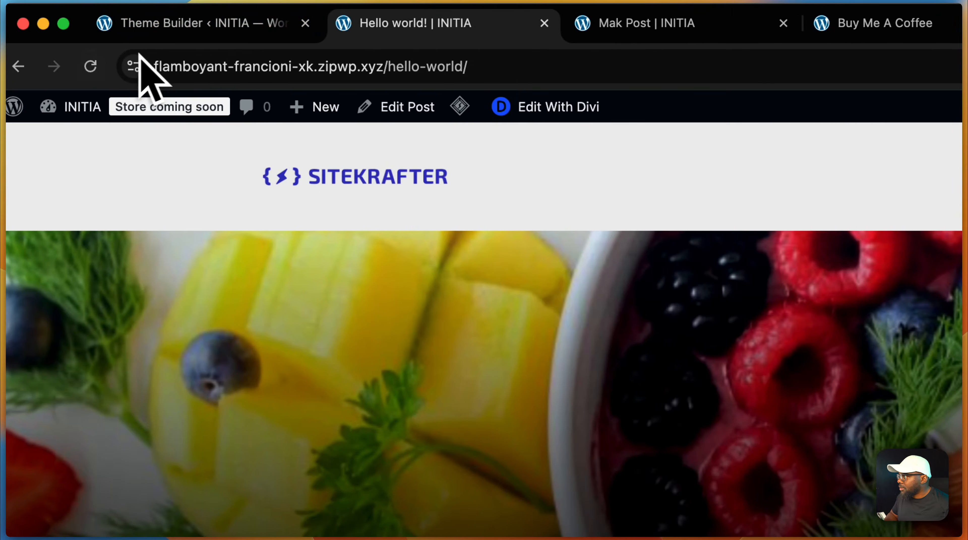
{"action": "left_click", "coordinate": [18, 67]}
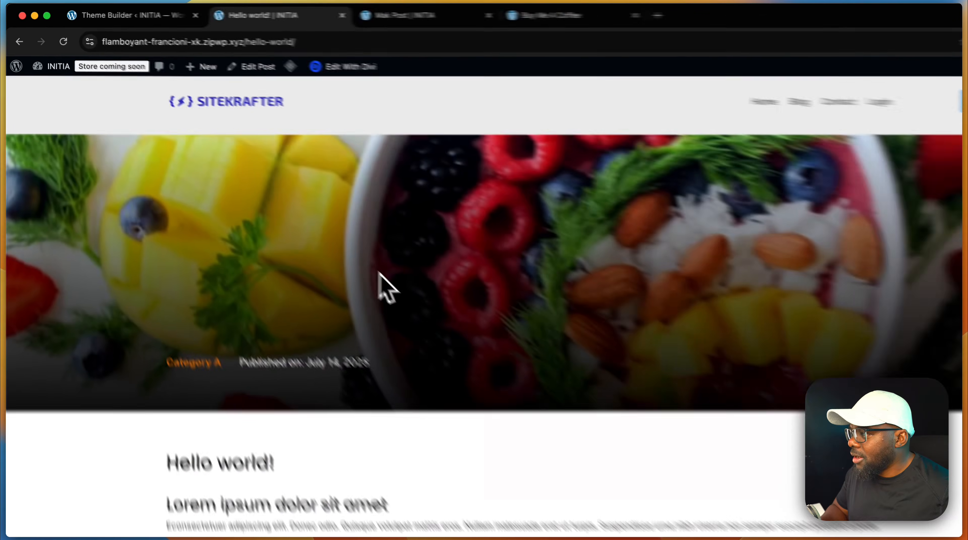
{"action": "scroll", "coordinate": [449, 325], "scroll_direction": "down", "scroll_amount": 6}
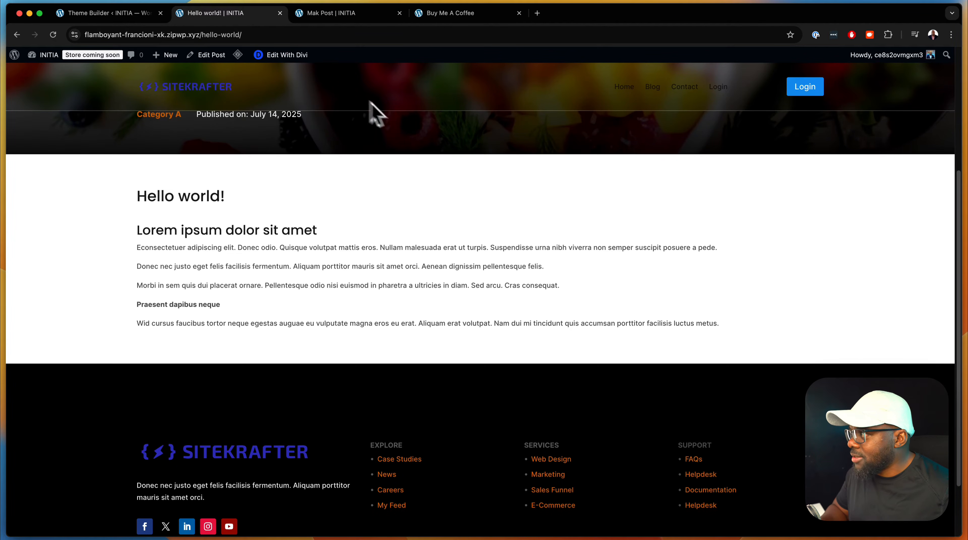
Step: Return to the Theme Builder and center-align the text of the dynamic post title heading
{"action": "left_click", "coordinate": [129, 13]}
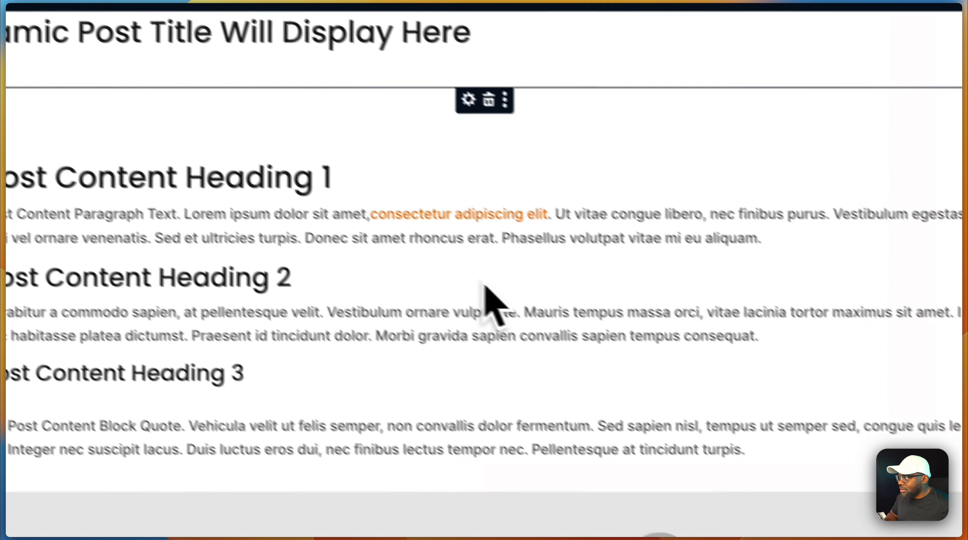
{"action": "scroll", "coordinate": [287, 242], "scroll_direction": "up", "scroll_amount": 5}
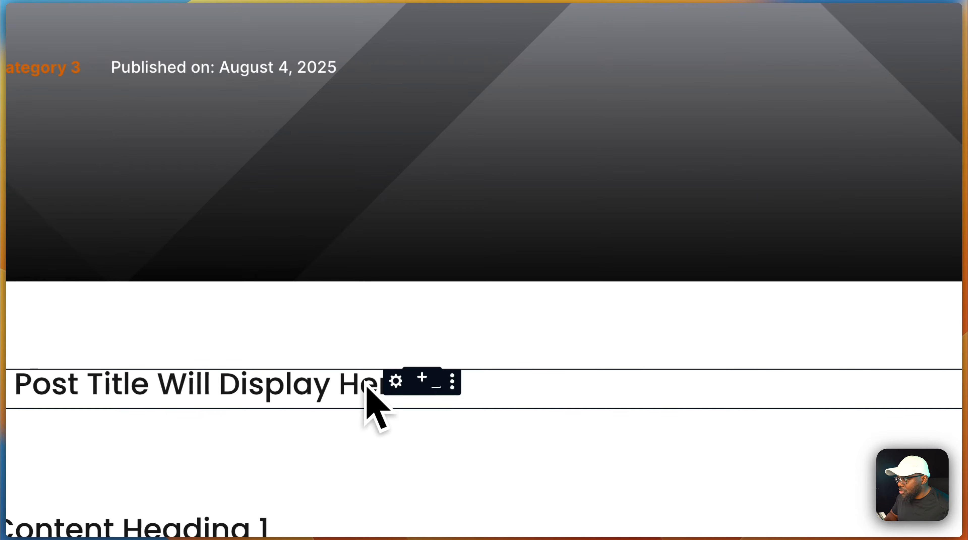
{"action": "left_click", "coordinate": [394, 382]}
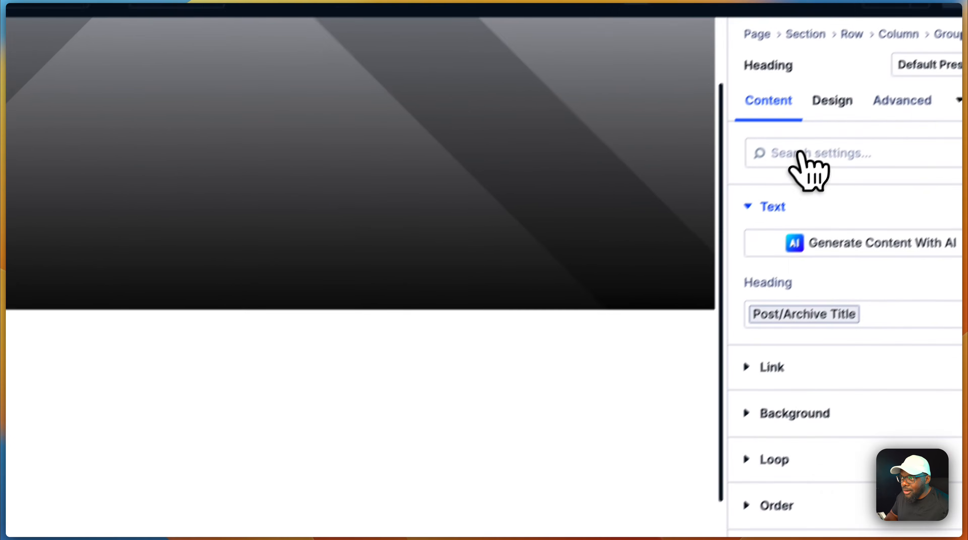
{"action": "left_click", "coordinate": [832, 100]}
{"action": "left_click", "coordinate": [756, 233]}
{"action": "left_click", "coordinate": [764, 232]}
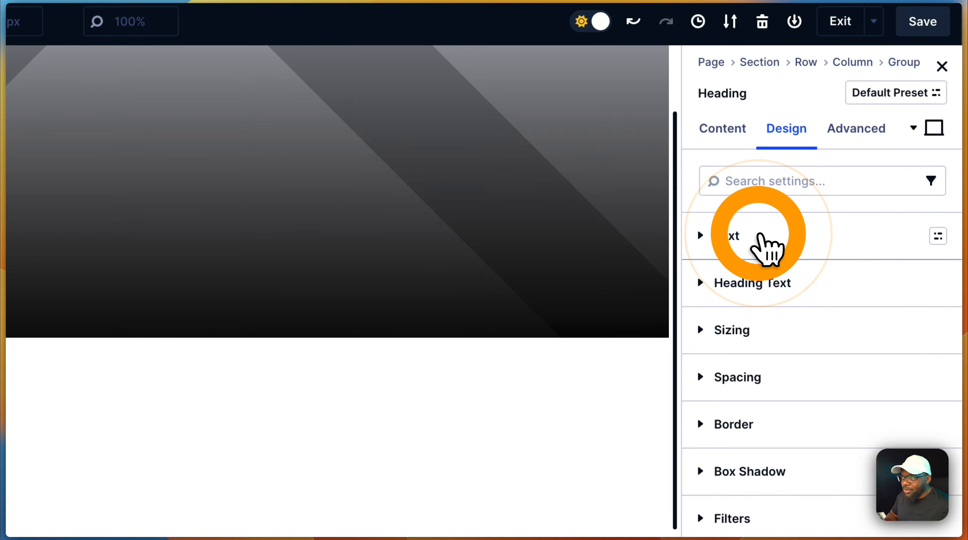
{"action": "left_click", "coordinate": [772, 283]}
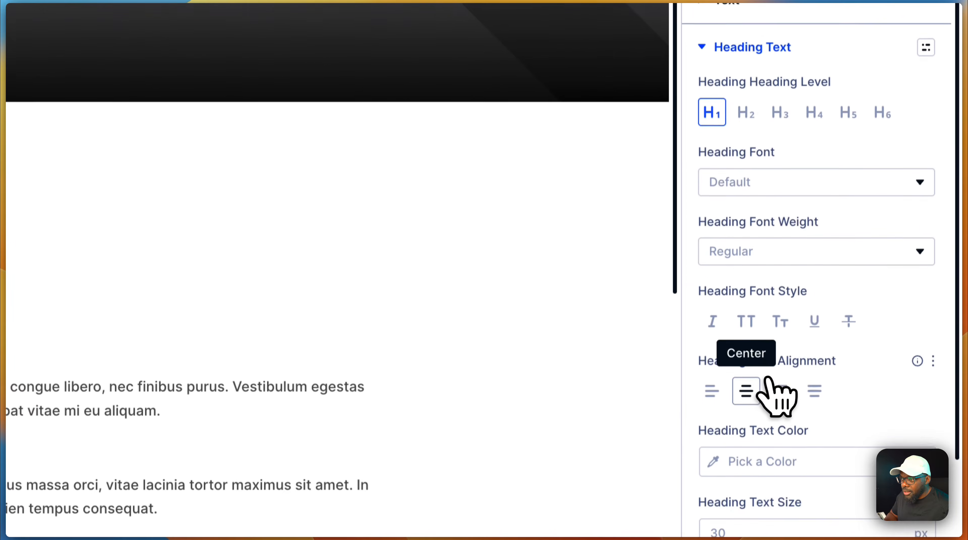
{"action": "left_click", "coordinate": [753, 389]}
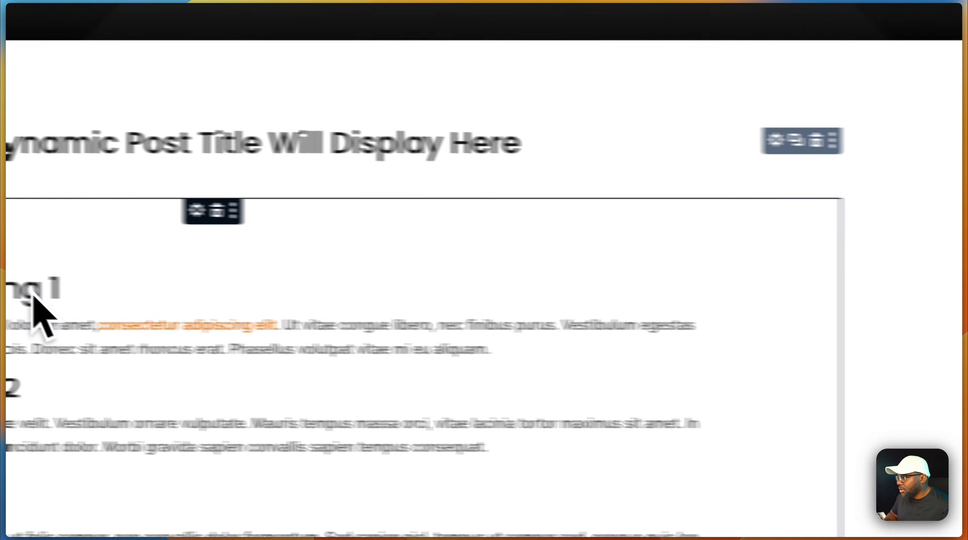
Step: Set the Post Content module's width to 70 ch and its alignment to Center
{"action": "left_click", "coordinate": [382, 229]}
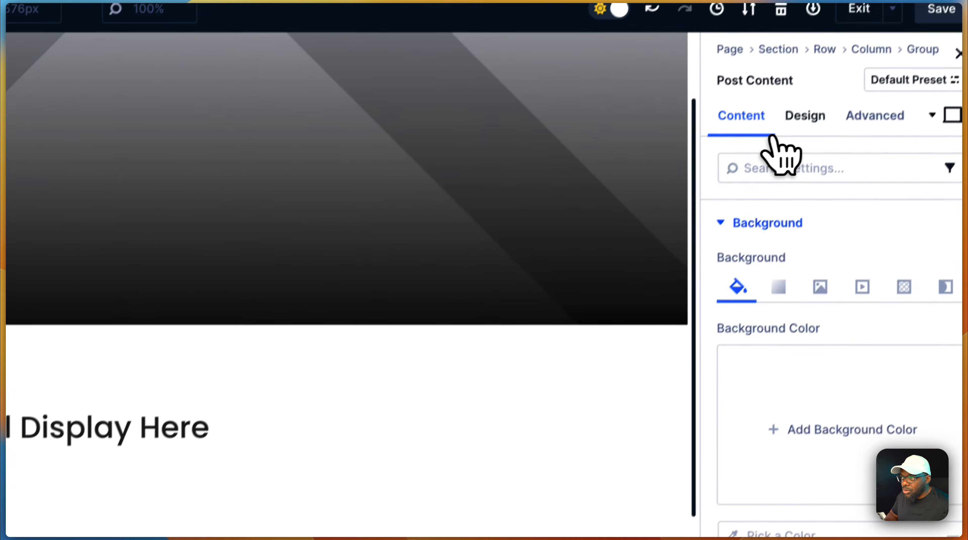
{"action": "left_click", "coordinate": [784, 133]}
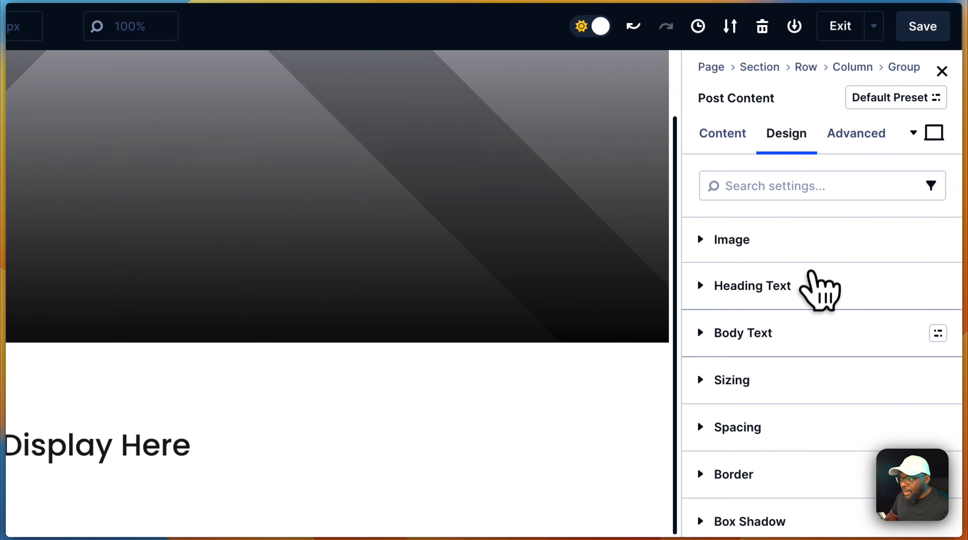
{"action": "left_click", "coordinate": [785, 378]}
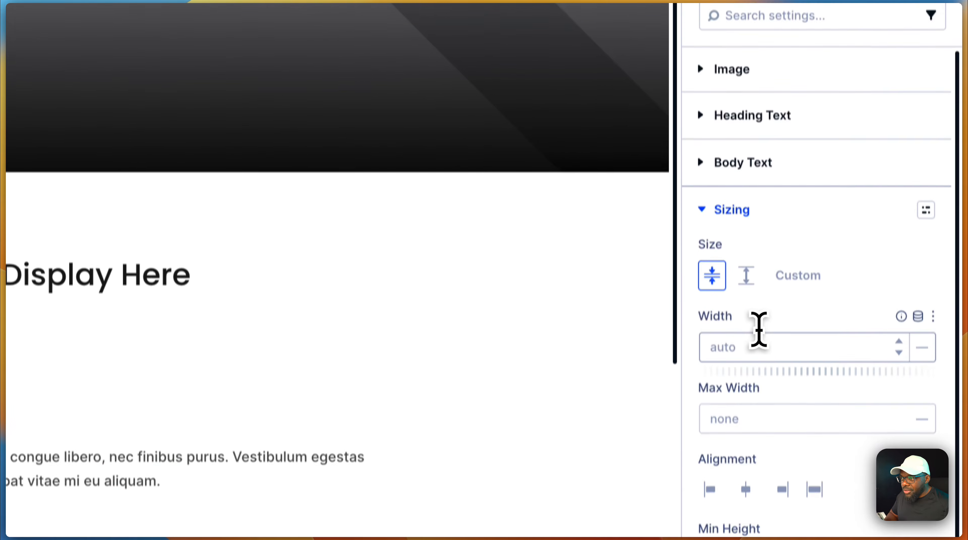
{"action": "left_click", "coordinate": [758, 346]}
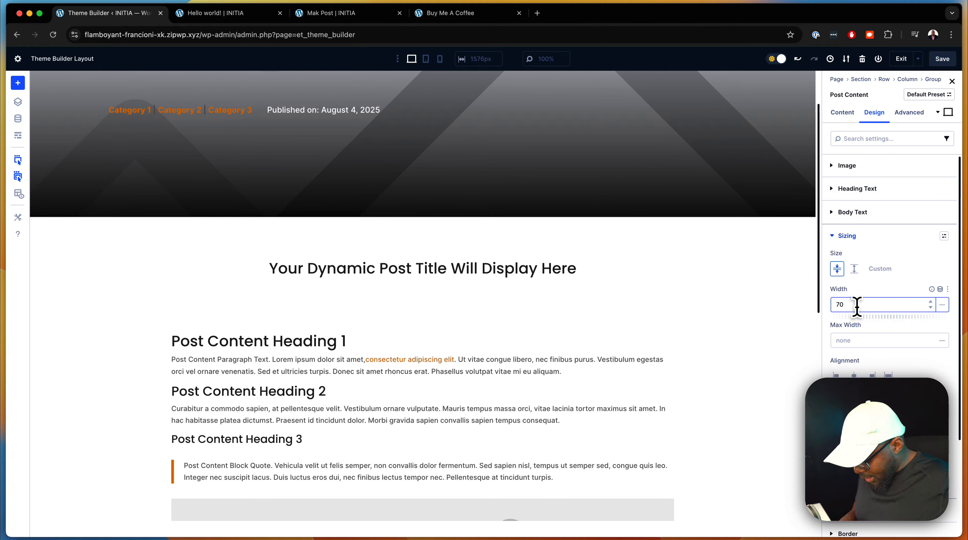
{"action": "key", "text": "Return"}
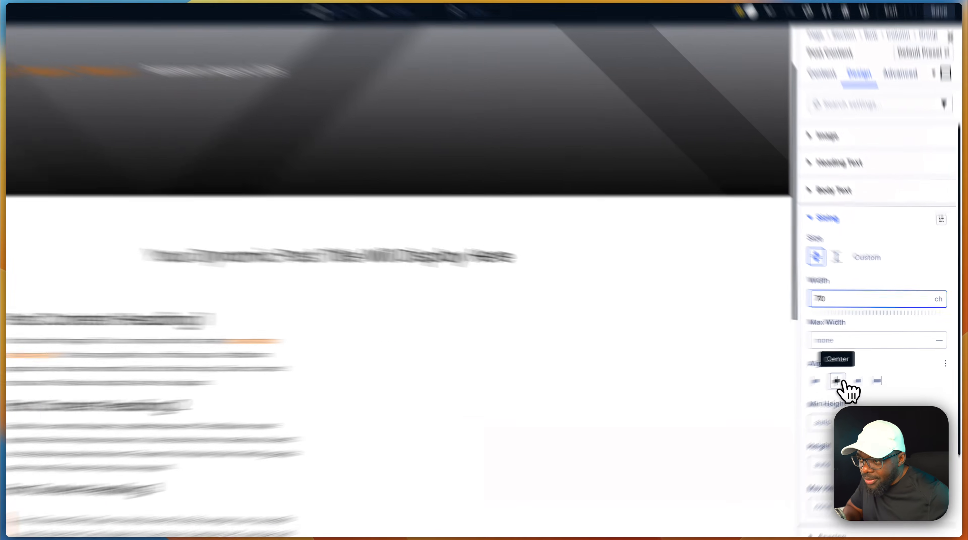
{"action": "left_click", "coordinate": [854, 375]}
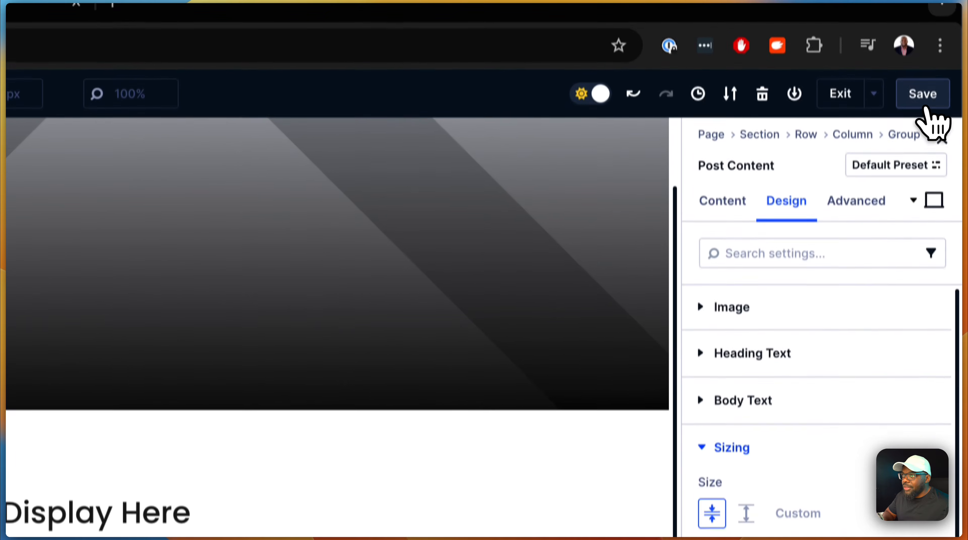
Step: Save the layout, then reload the Hello world! post and review the centered title and narrowed content
{"action": "left_click", "coordinate": [923, 114]}
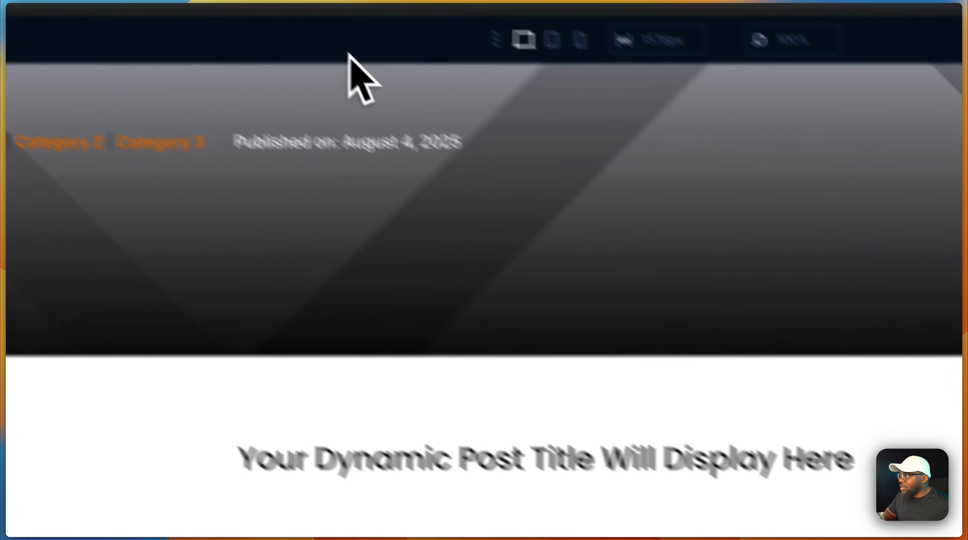
{"action": "left_click", "coordinate": [442, 23]}
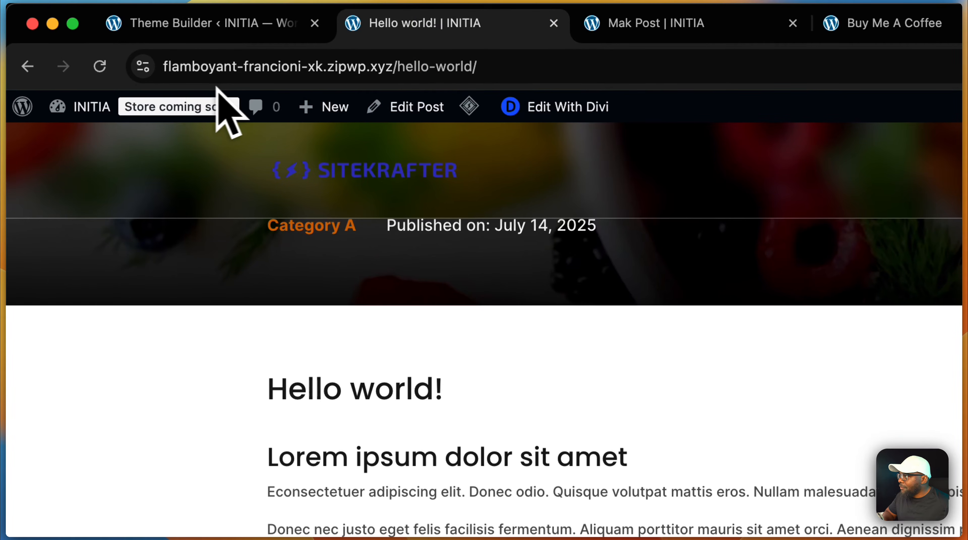
{"action": "left_click", "coordinate": [106, 71]}
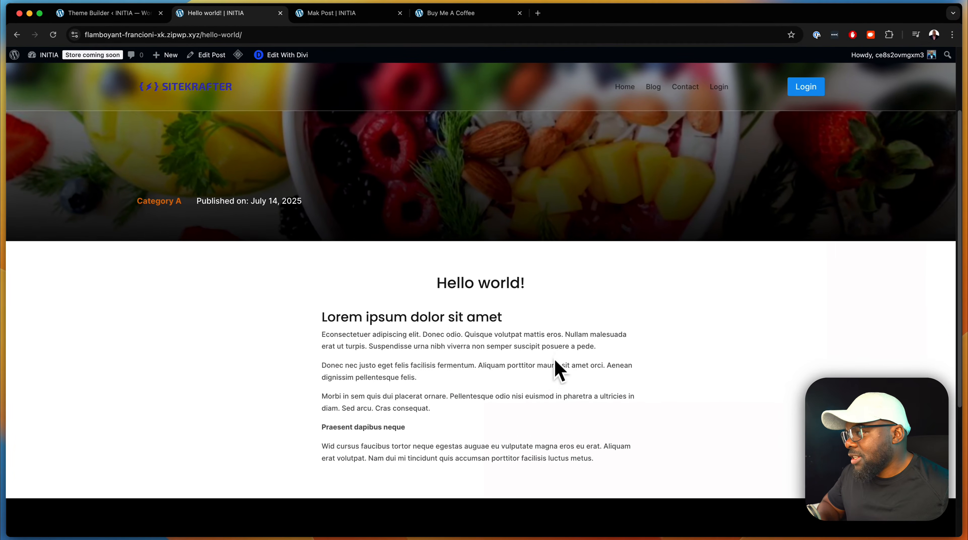
{"action": "scroll", "coordinate": [554, 358], "scroll_direction": "down", "scroll_amount": 2}
{"action": "scroll", "coordinate": [550, 394], "scroll_direction": "down", "scroll_amount": 4}
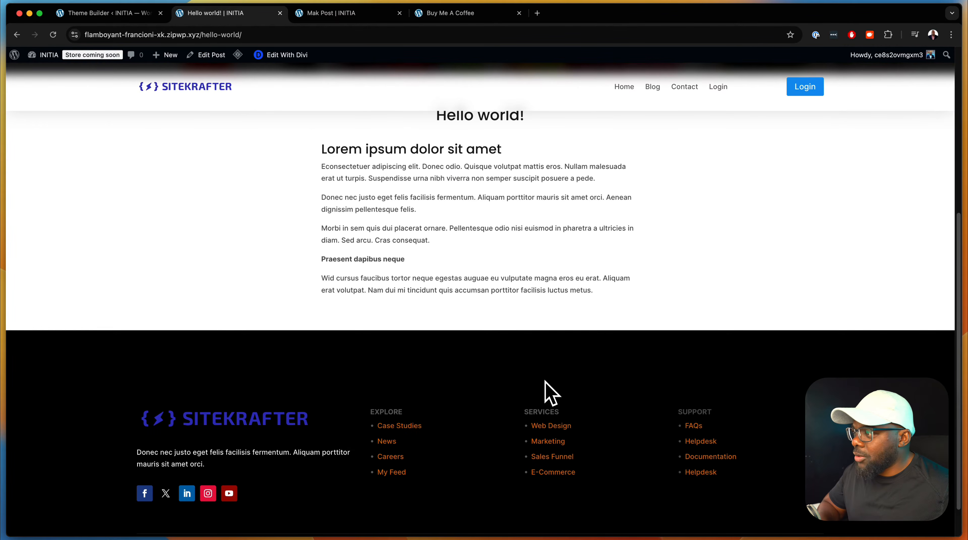
{"action": "scroll", "coordinate": [550, 360], "scroll_direction": "up", "scroll_amount": 1}
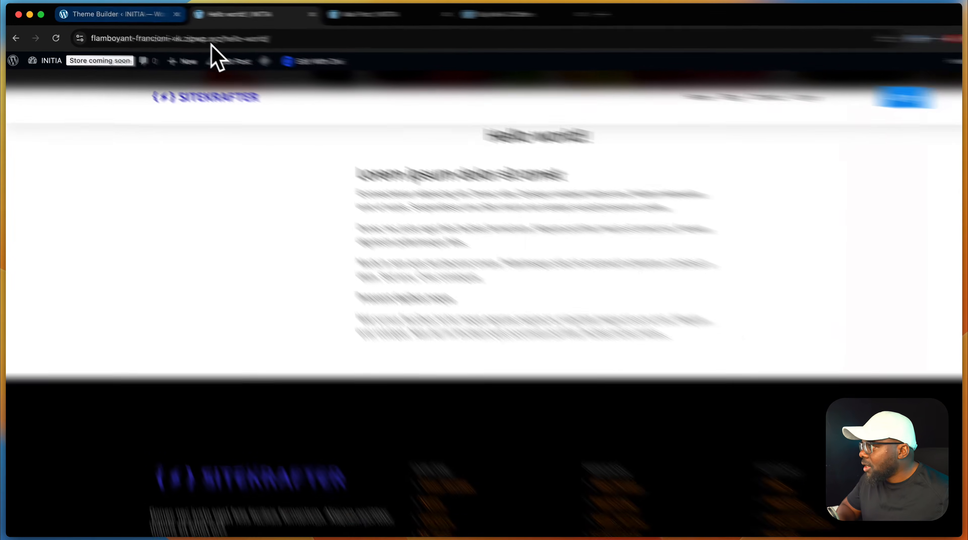
Step: Back in the Theme Builder, set the Post Content module's width to 80 ch and save the layout
{"action": "left_click", "coordinate": [135, 15]}
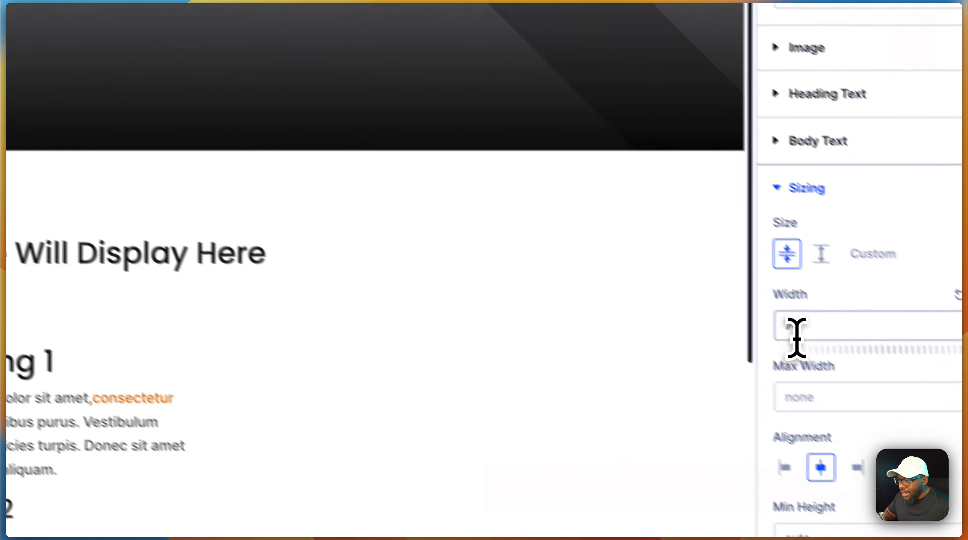
{"action": "left_click", "coordinate": [726, 303]}
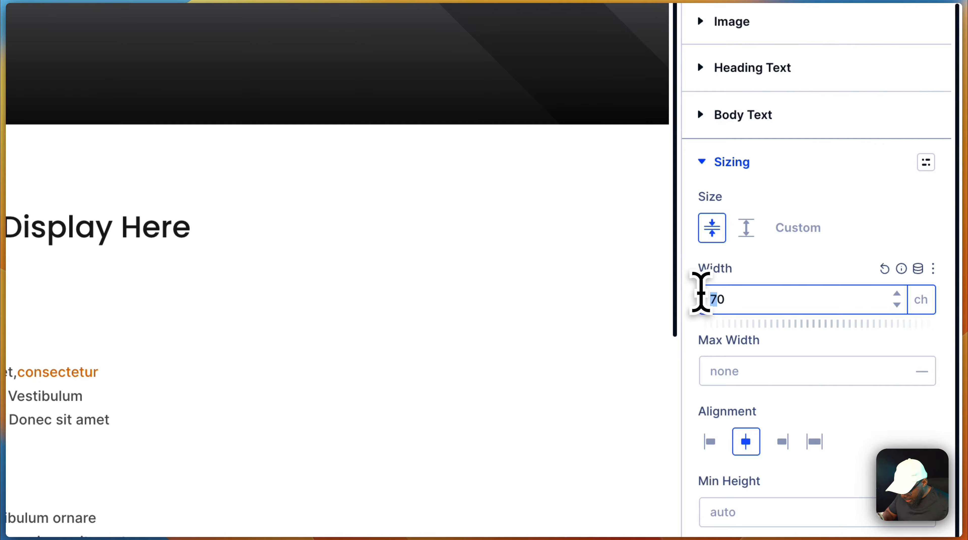
{"action": "type", "text": "8"}
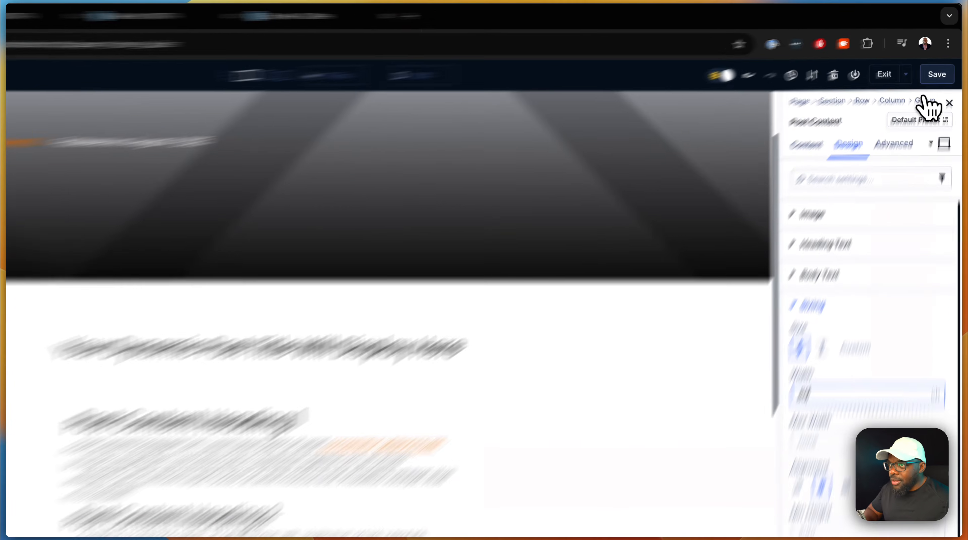
{"action": "left_click", "coordinate": [942, 59]}
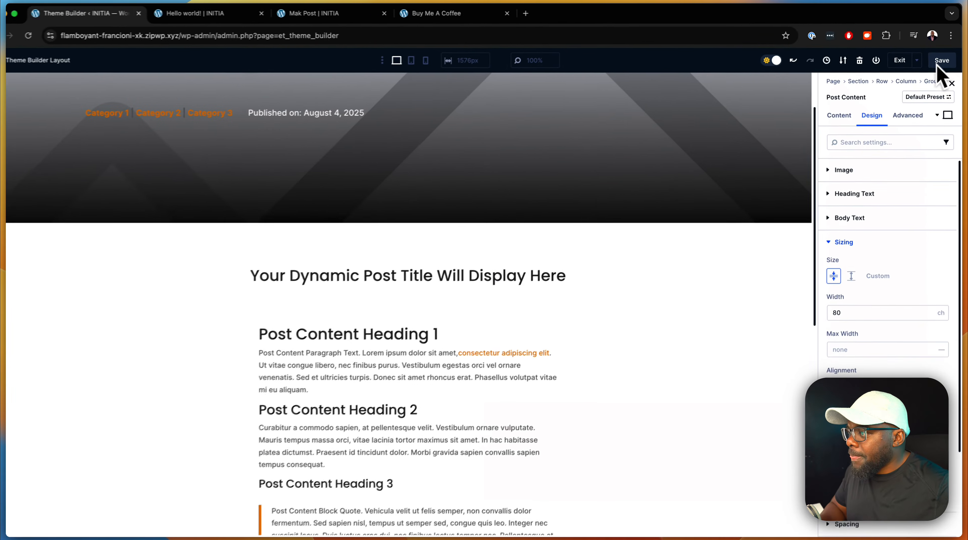
Step: Add a Divider module directly below the Post Content module
{"action": "scroll", "coordinate": [605, 295], "scroll_direction": "down", "scroll_amount": 5}
{"action": "scroll", "coordinate": [589, 321], "scroll_direction": "down", "scroll_amount": 7}
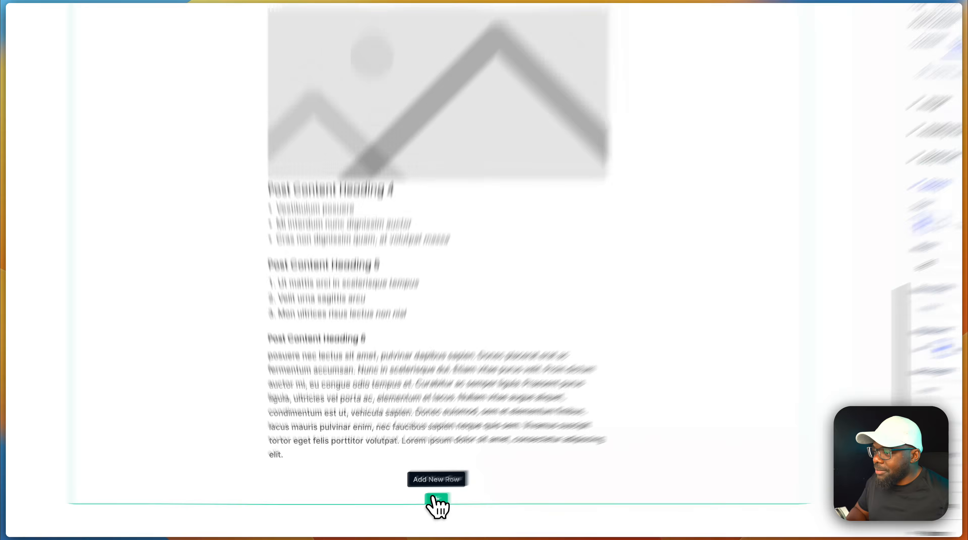
{"action": "left_click", "coordinate": [422, 506]}
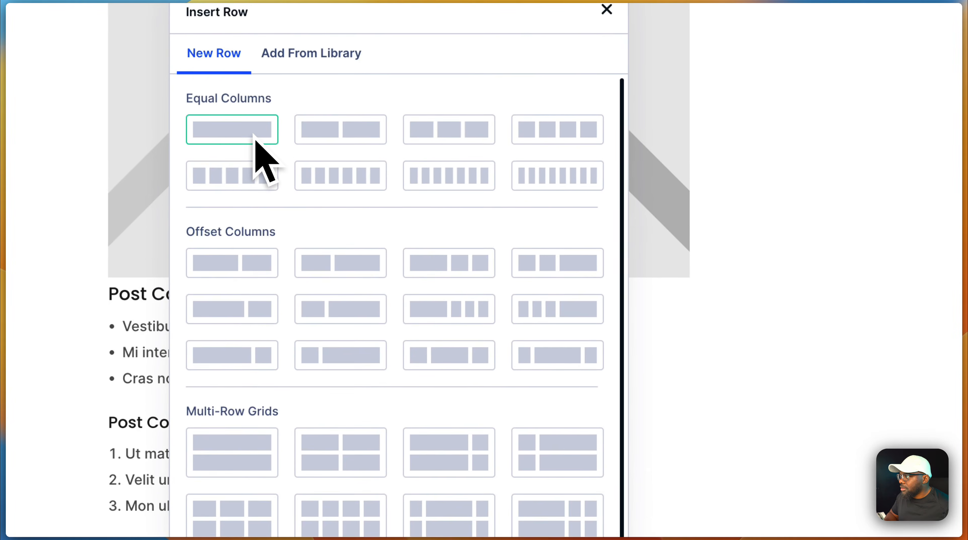
{"action": "left_click", "coordinate": [880, 212]}
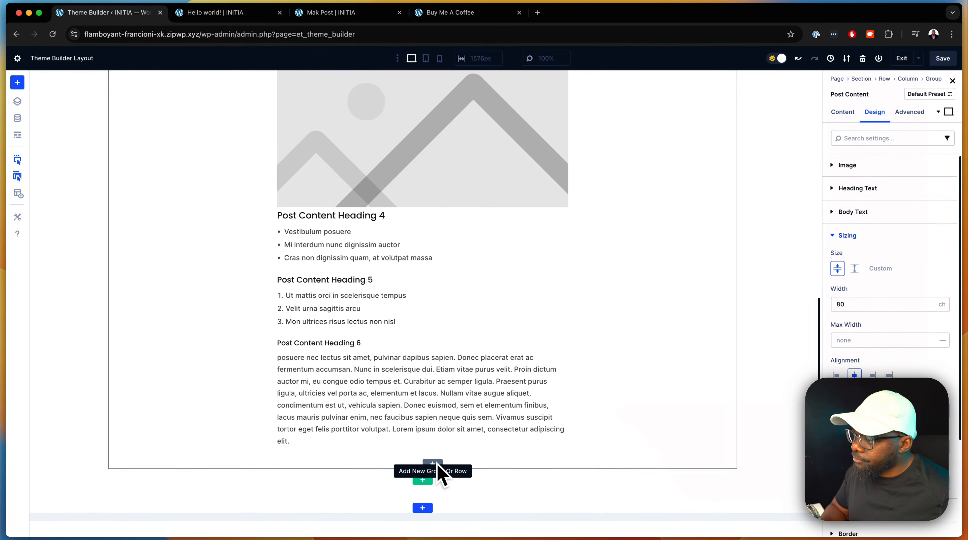
{"action": "left_click", "coordinate": [416, 447]}
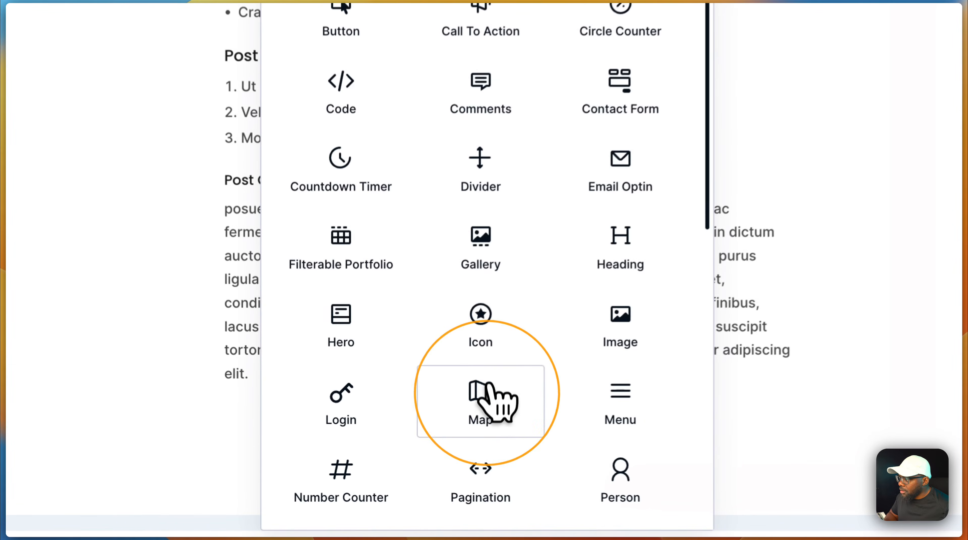
{"action": "left_click", "coordinate": [496, 163]}
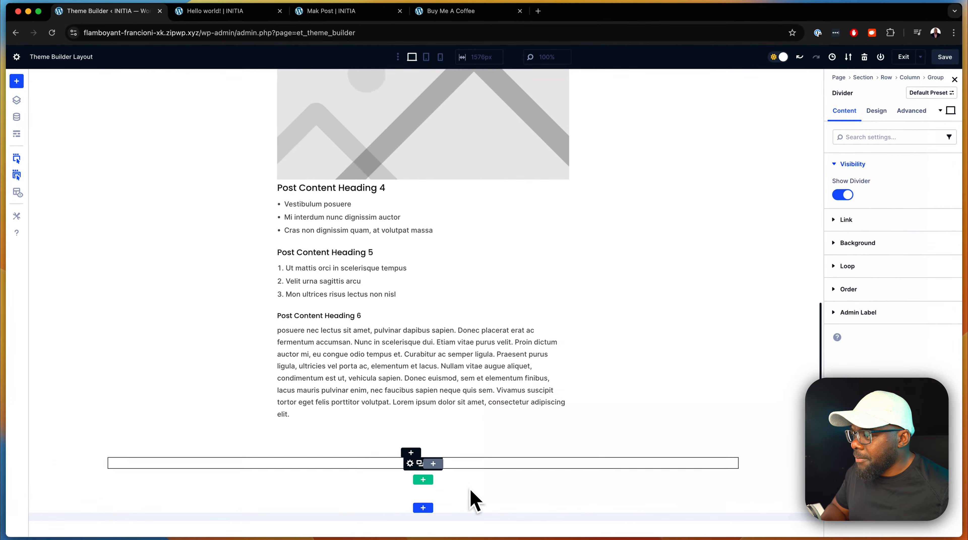
Step: Set the divider's line color to black (000000) at 10% opacity
{"action": "left_click", "coordinate": [408, 466]}
{"action": "left_click", "coordinate": [408, 465]}
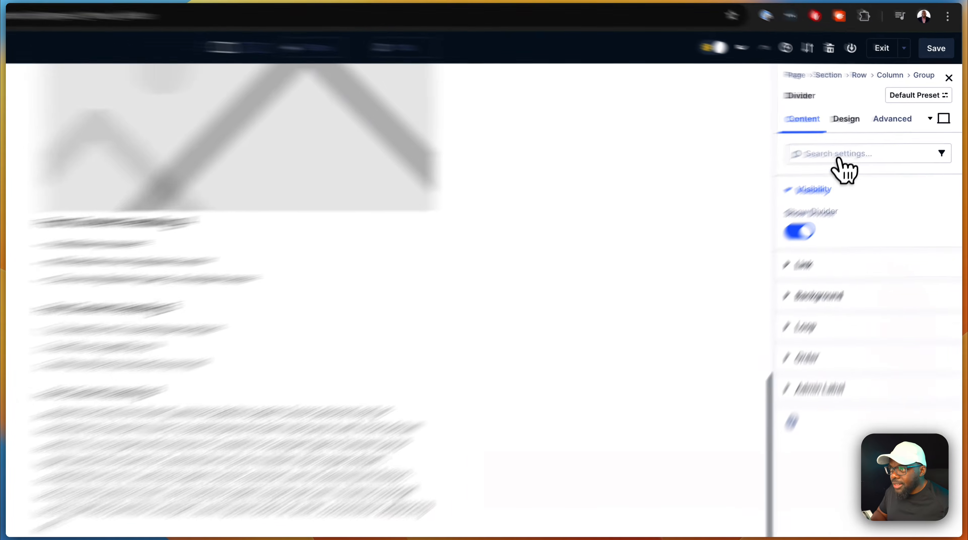
{"action": "left_click", "coordinate": [874, 111]}
{"action": "left_click", "coordinate": [867, 166]}
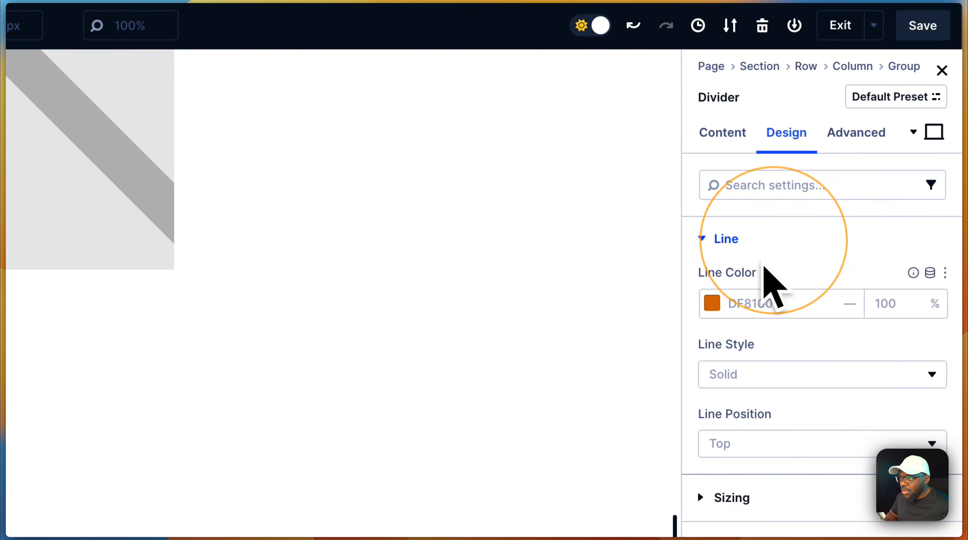
{"action": "left_click", "coordinate": [712, 303]}
{"action": "left_click", "coordinate": [435, 431]}
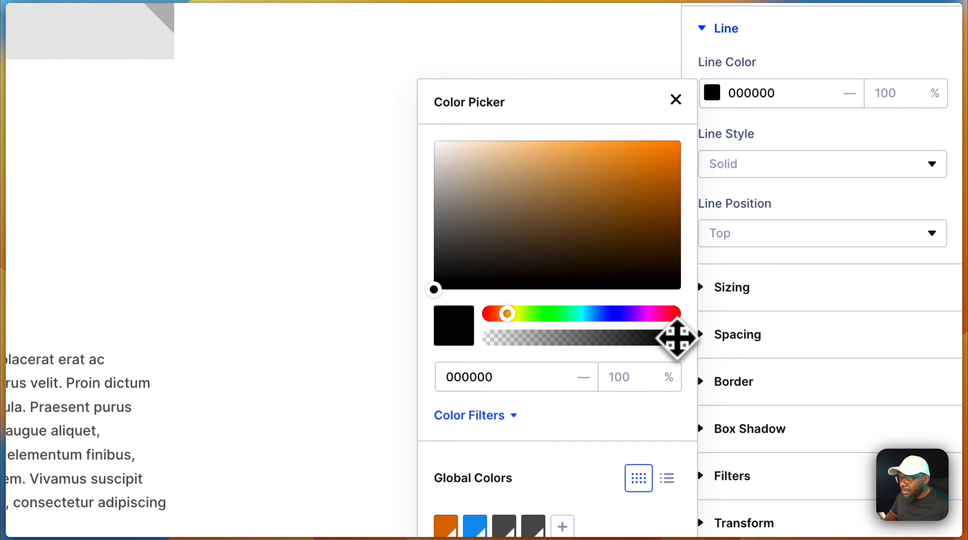
{"action": "left_click_drag", "start_coordinate": [676, 338], "coordinate": [520, 345]}
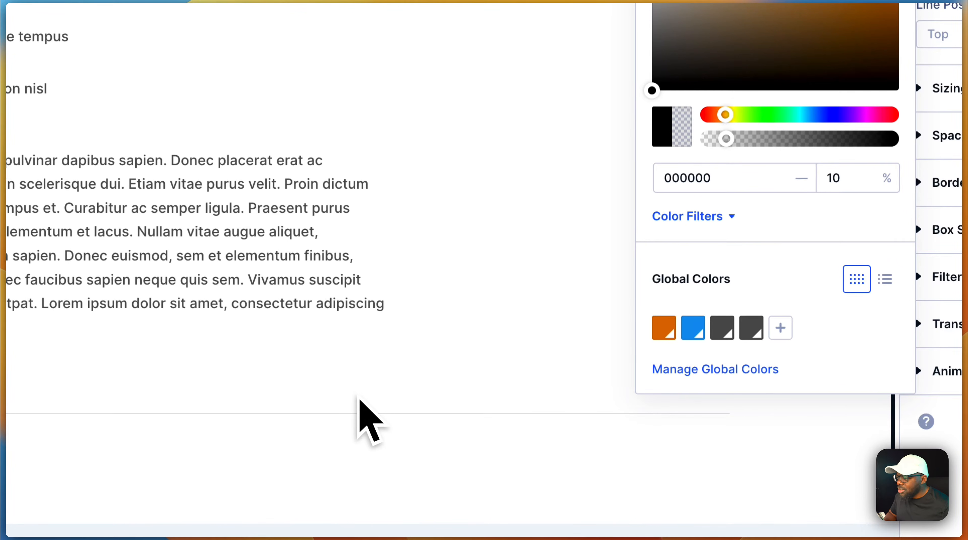
{"action": "left_click", "coordinate": [359, 445]}
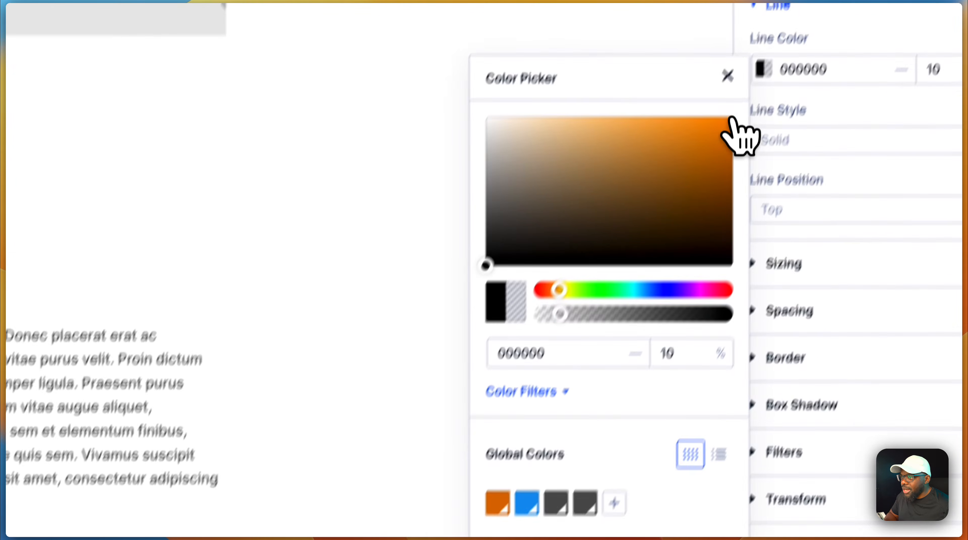
Step: Set the divider's width to 80 ch and its alignment to center
{"action": "left_click", "coordinate": [728, 76]}
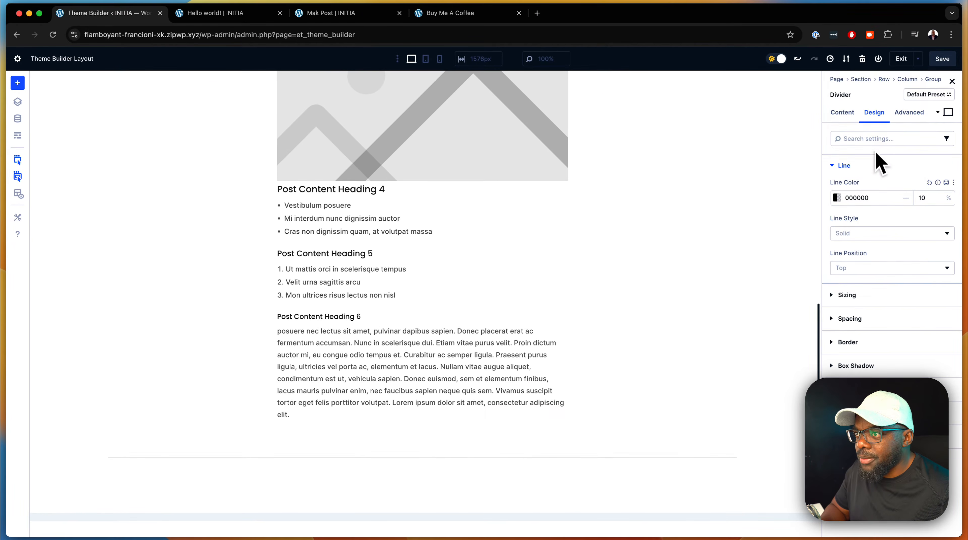
{"action": "left_click", "coordinate": [875, 295]}
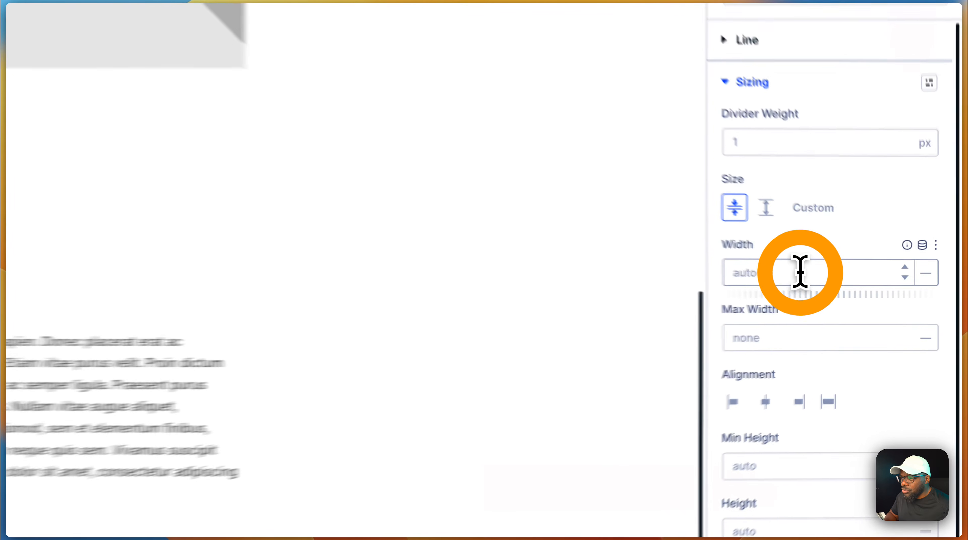
{"action": "left_click", "coordinate": [870, 296]}
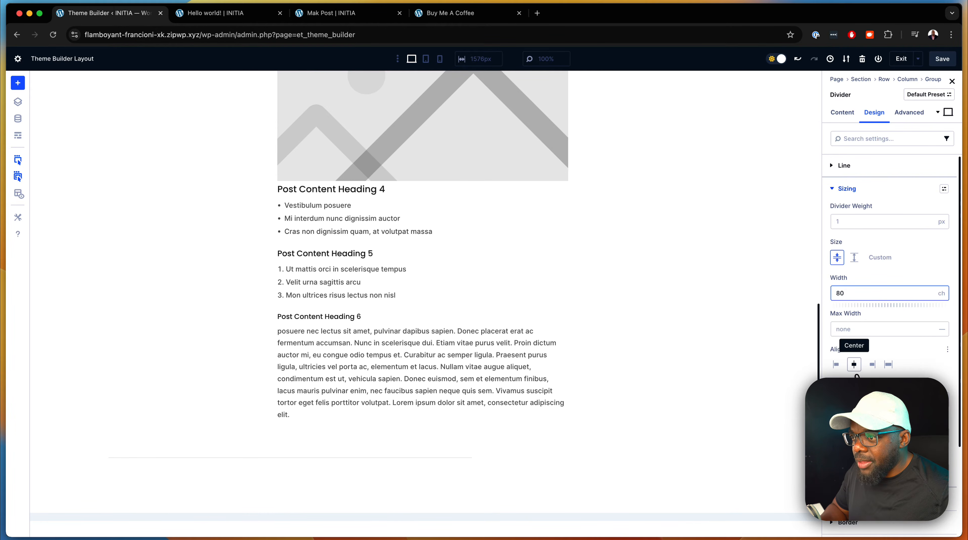
{"action": "left_click", "coordinate": [854, 365]}
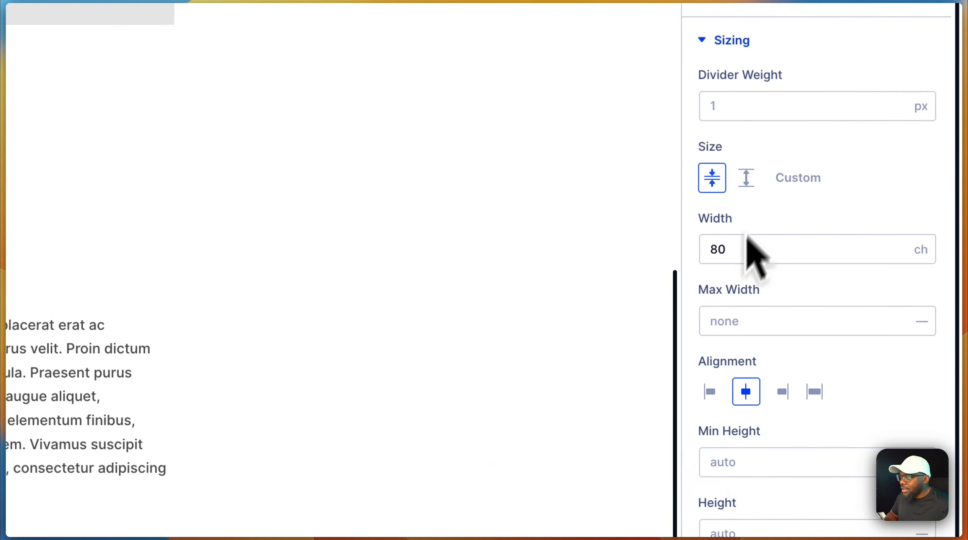
Step: Save the layout, then reload the Hello world! post and check the divider below the content
{"action": "left_click", "coordinate": [922, 114]}
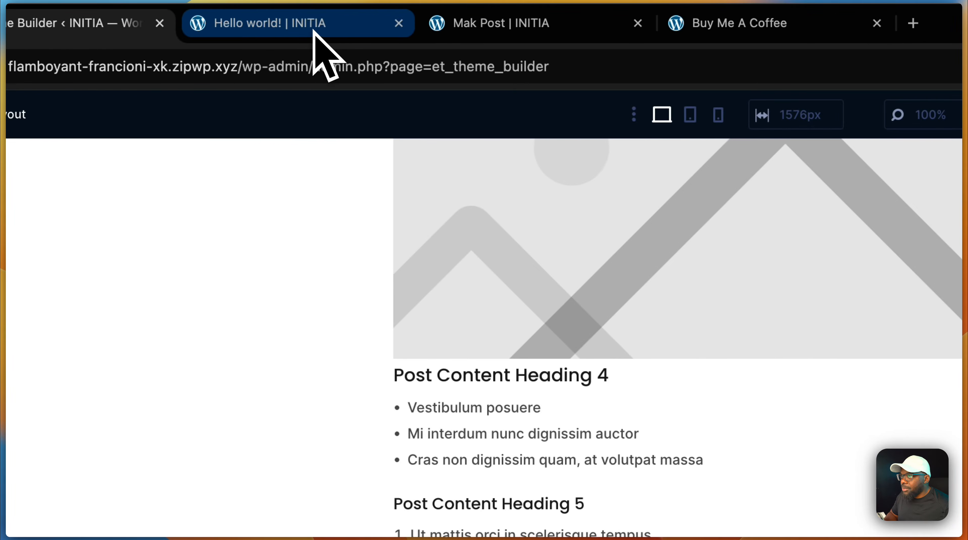
{"action": "left_click", "coordinate": [318, 30]}
{"action": "left_click", "coordinate": [91, 66]}
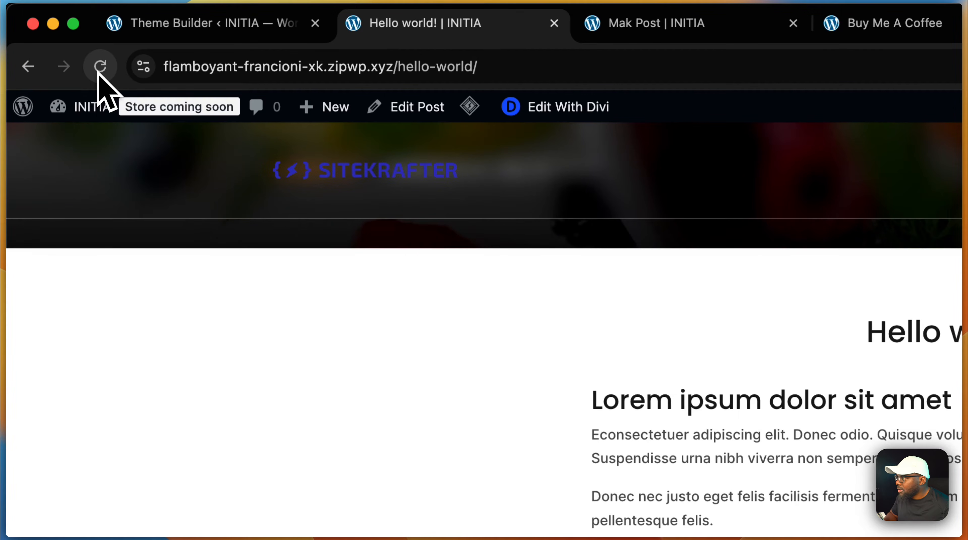
{"action": "left_click", "coordinate": [100, 67]}
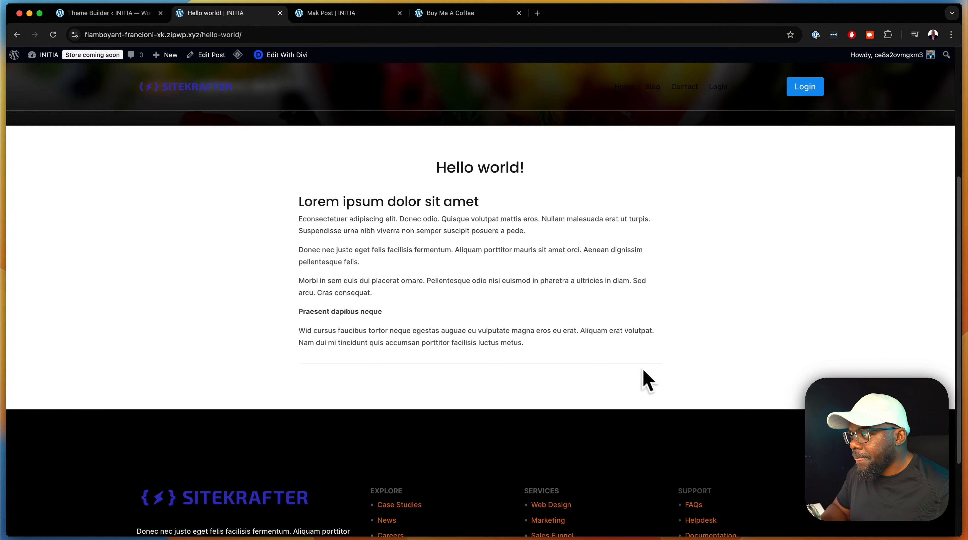
Step: Back in the Theme Builder layout, insert a Pagination module directly below the divider
{"action": "left_click", "coordinate": [147, 13]}
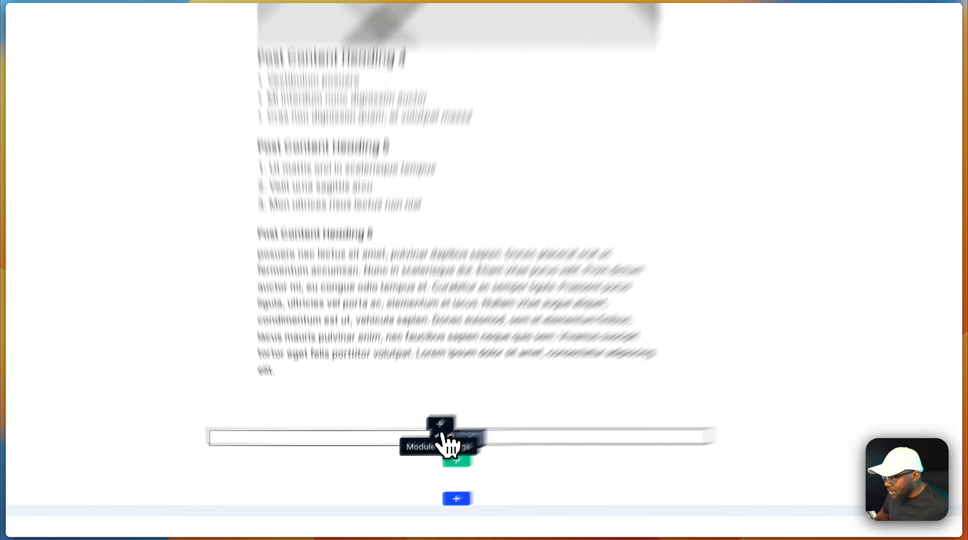
{"action": "left_click", "coordinate": [415, 465]}
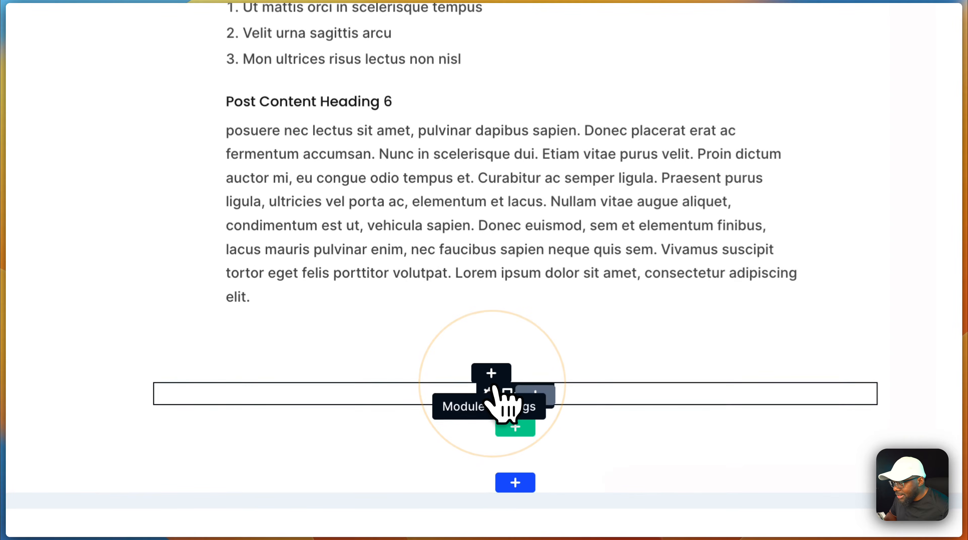
{"action": "left_click", "coordinate": [492, 373]}
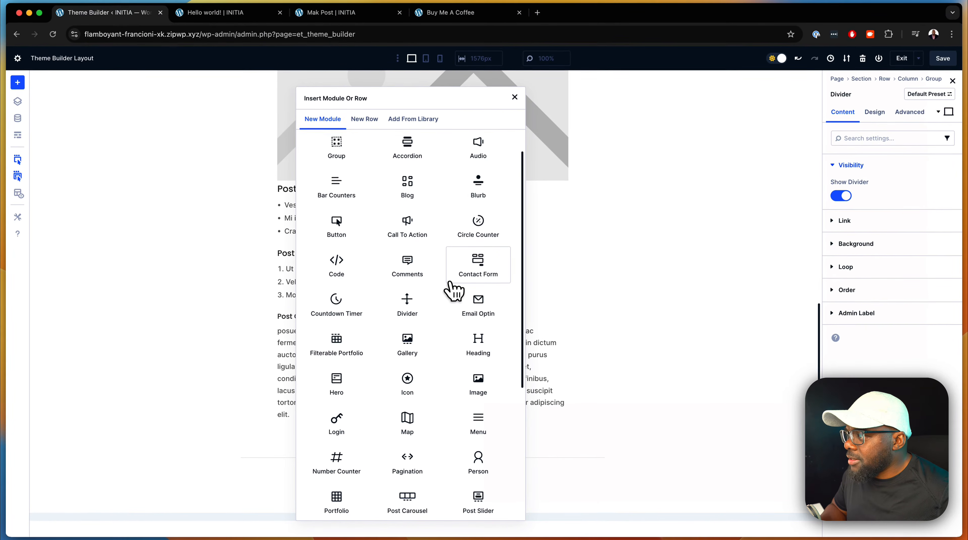
{"action": "scroll", "coordinate": [453, 291], "scroll_direction": "down", "scroll_amount": 1}
{"action": "scroll", "coordinate": [453, 291], "scroll_direction": "down", "scroll_amount": 5}
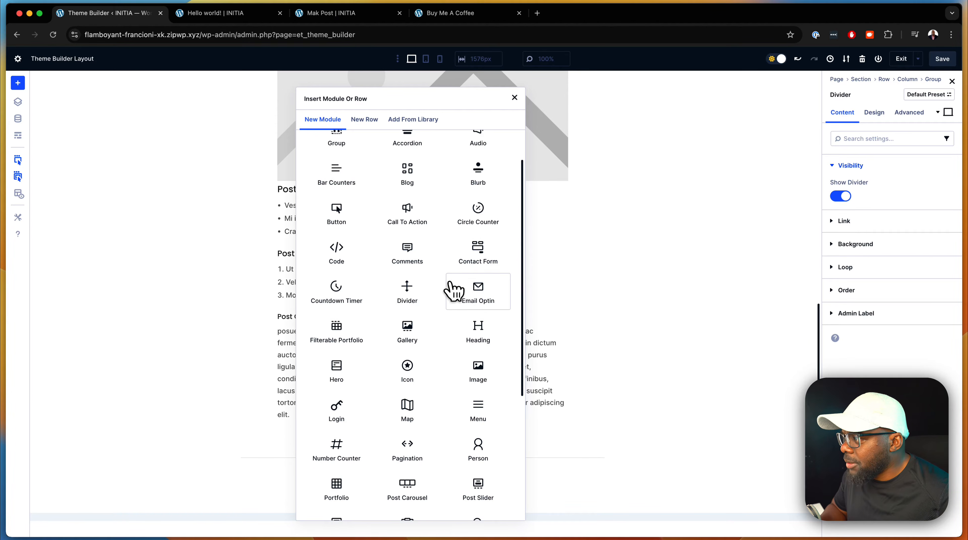
{"action": "scroll", "coordinate": [453, 292], "scroll_direction": "down", "scroll_amount": 7}
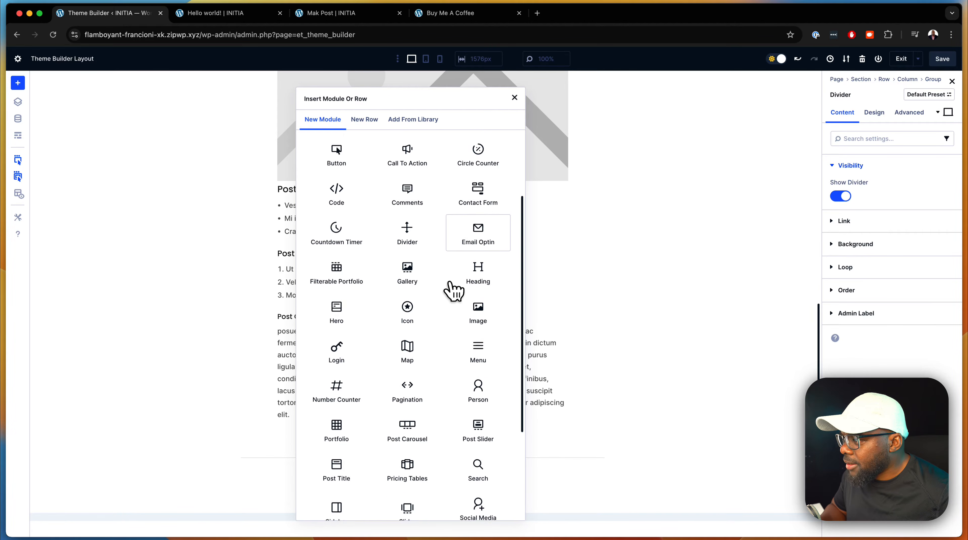
{"action": "scroll", "coordinate": [453, 291], "scroll_direction": "down", "scroll_amount": 6}
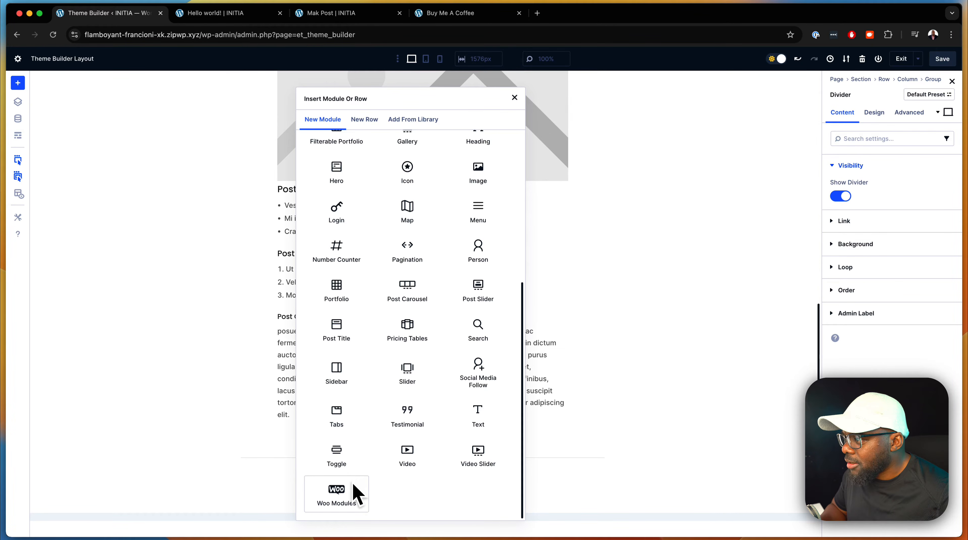
{"action": "left_click", "coordinate": [411, 263]}
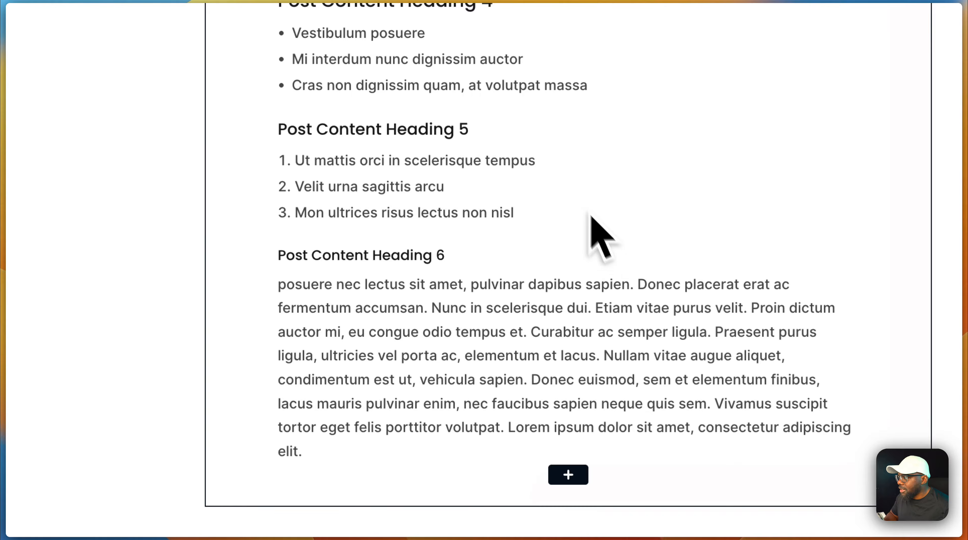
Step: Set the Pagination module's width to 80 ch and its alignment to center
{"action": "scroll", "coordinate": [719, 374], "scroll_direction": "down", "scroll_amount": 2}
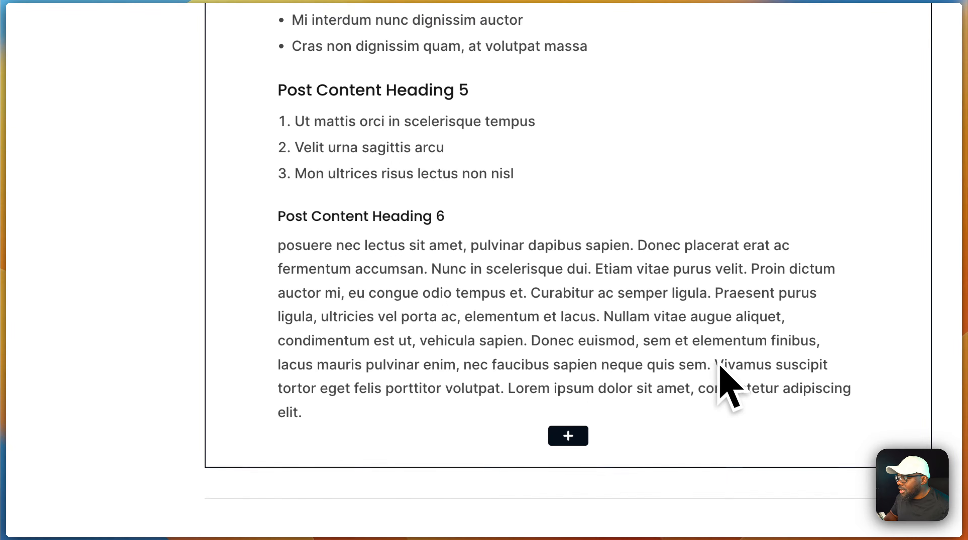
{"action": "left_click", "coordinate": [155, 417]}
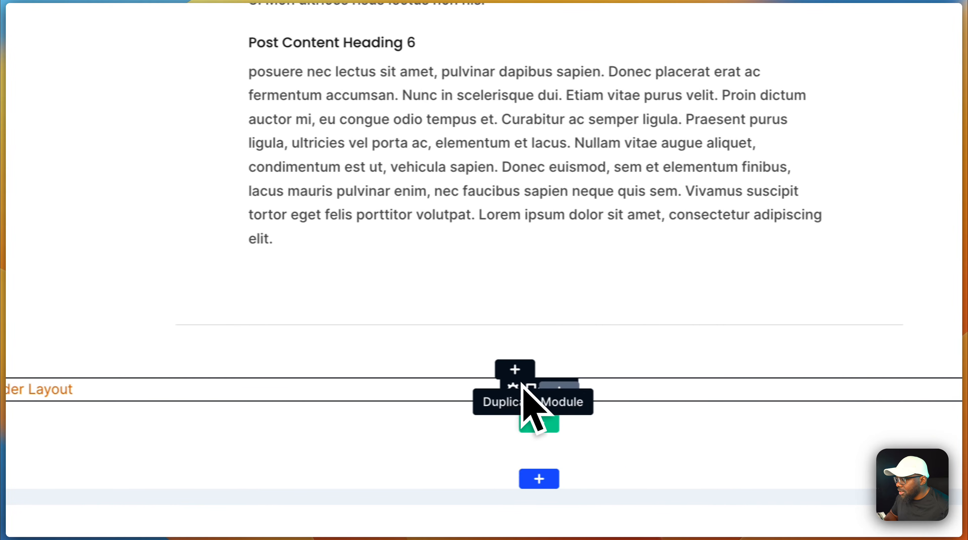
{"action": "left_click", "coordinate": [518, 393]}
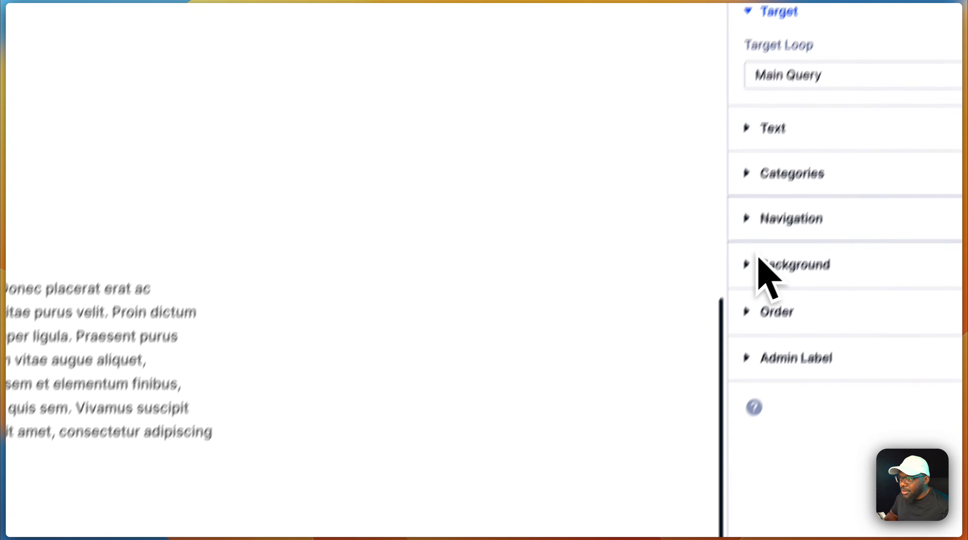
{"action": "left_click", "coordinate": [786, 7]}
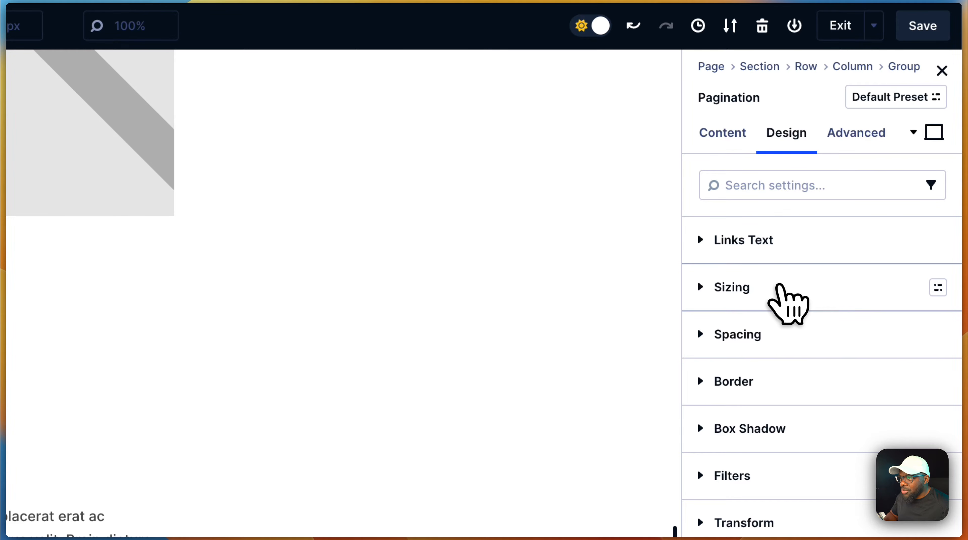
{"action": "left_click", "coordinate": [779, 287]}
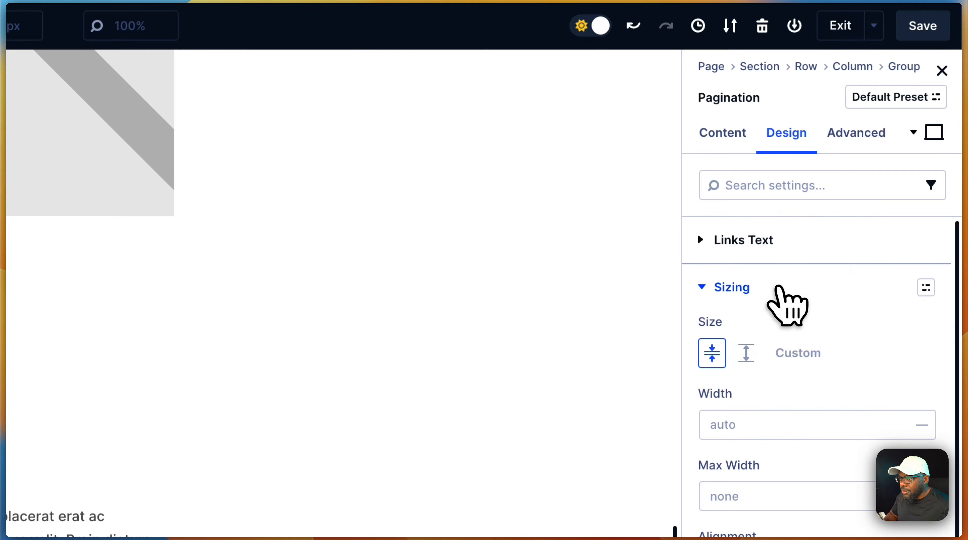
{"action": "left_click", "coordinate": [747, 421]}
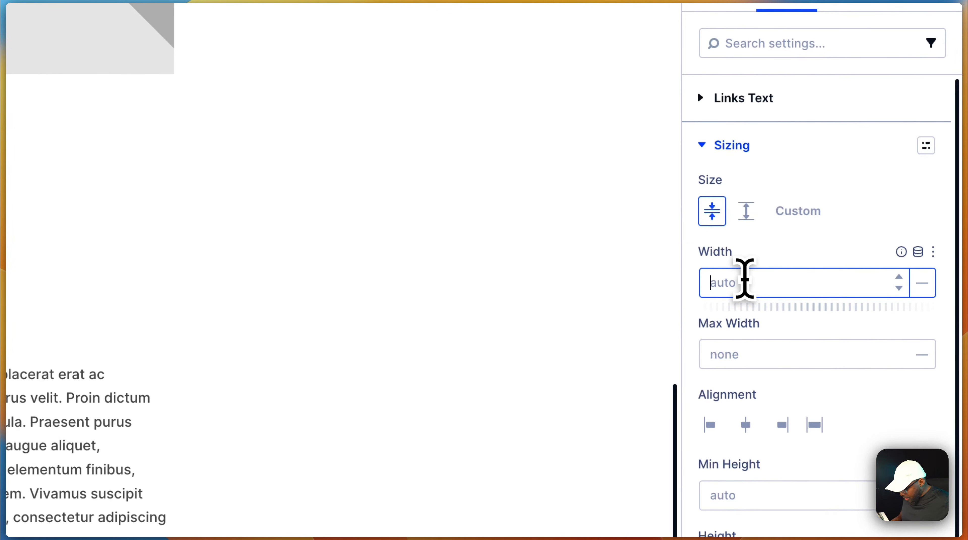
{"action": "type", "text": "80ch"}
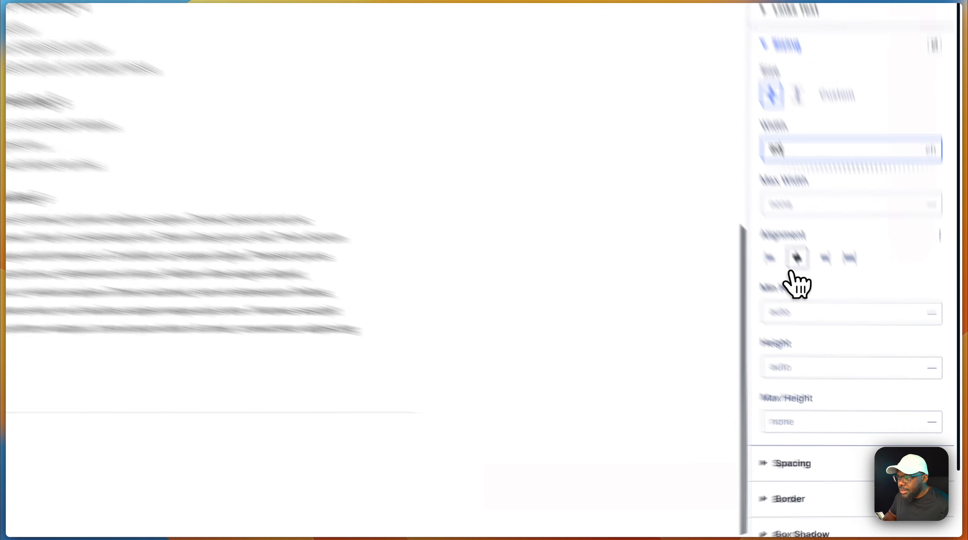
{"action": "left_click", "coordinate": [854, 329]}
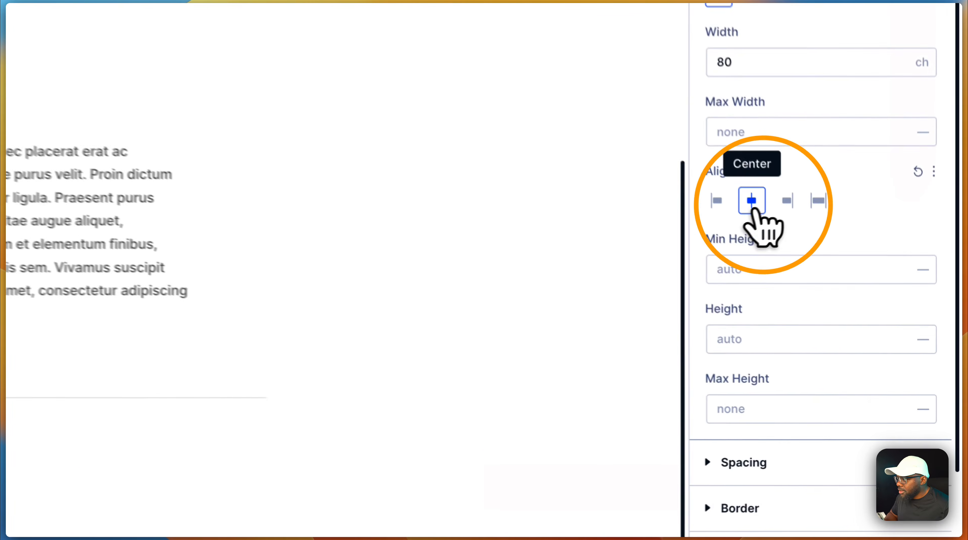
Step: Give the Pagination module a background in the global Secondary Color
{"action": "left_click", "coordinate": [57, 429]}
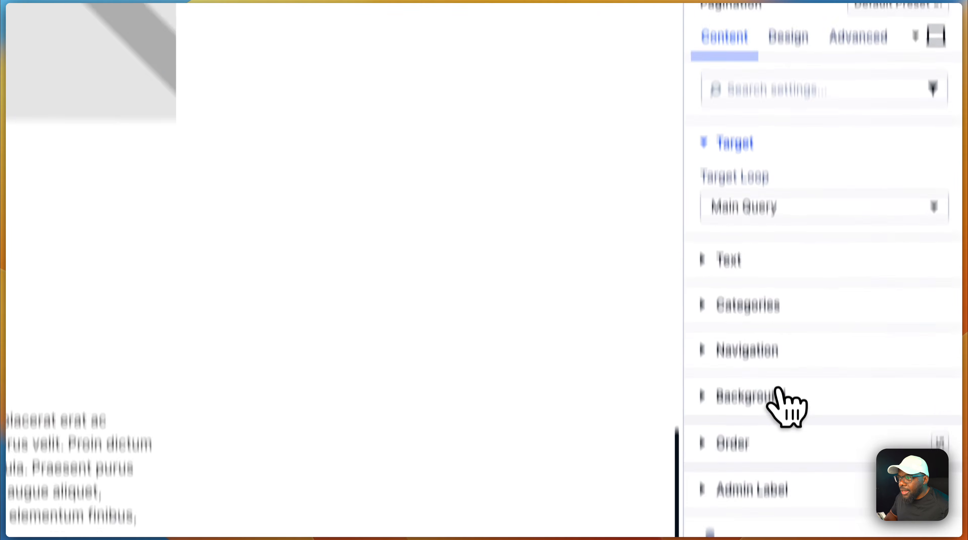
{"action": "left_click", "coordinate": [774, 199]}
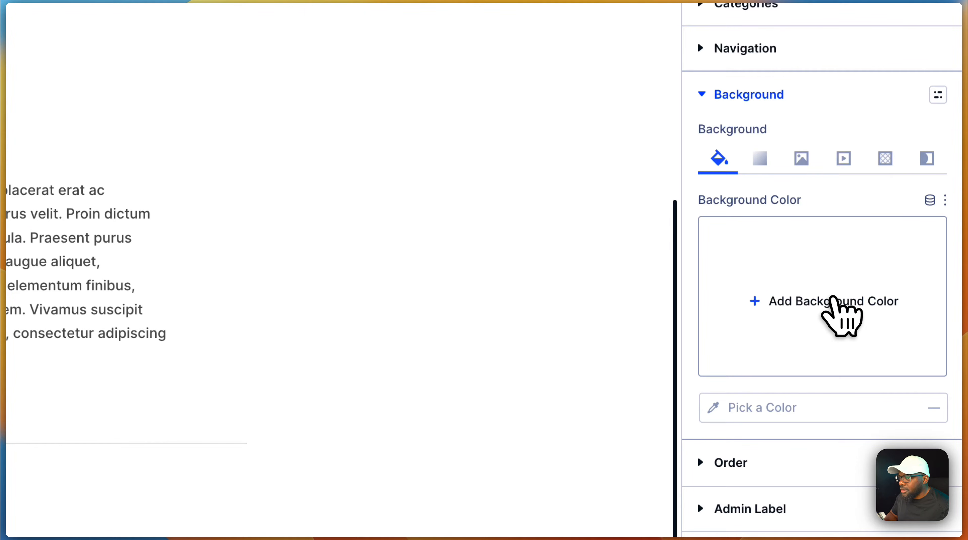
{"action": "left_click", "coordinate": [833, 301]}
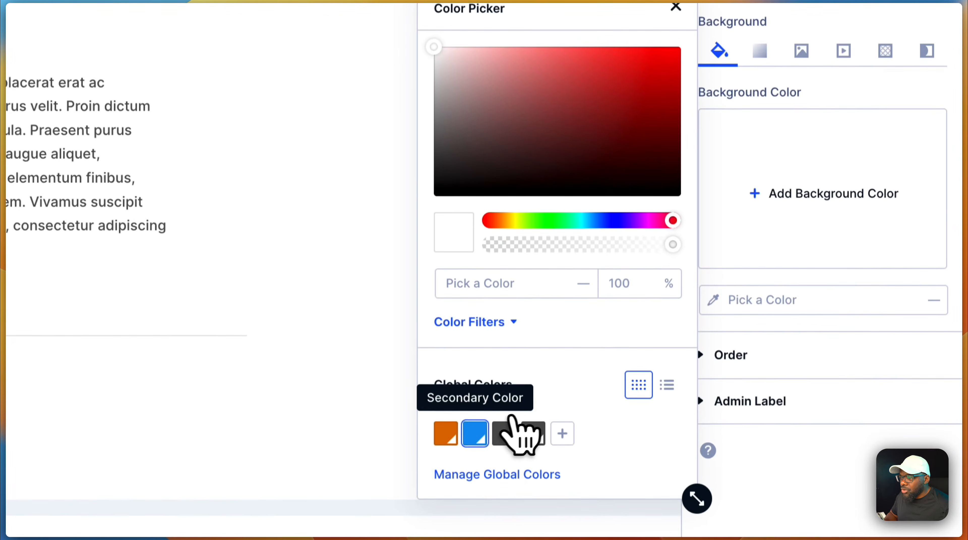
{"action": "left_click", "coordinate": [475, 424]}
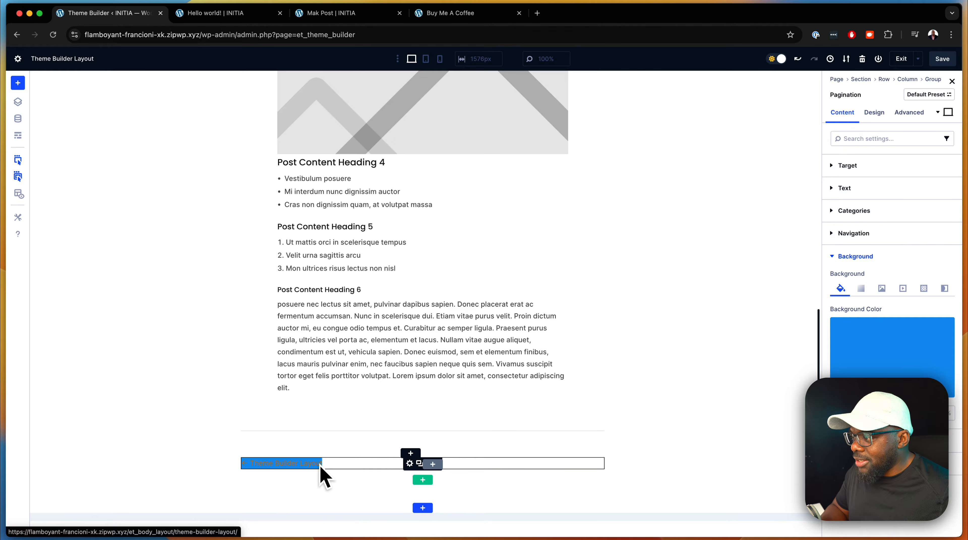
Step: Set the Pagination module's padding to 1 rem top and bottom and 2 rem left and right, linking each pair
{"action": "left_click", "coordinate": [874, 113]}
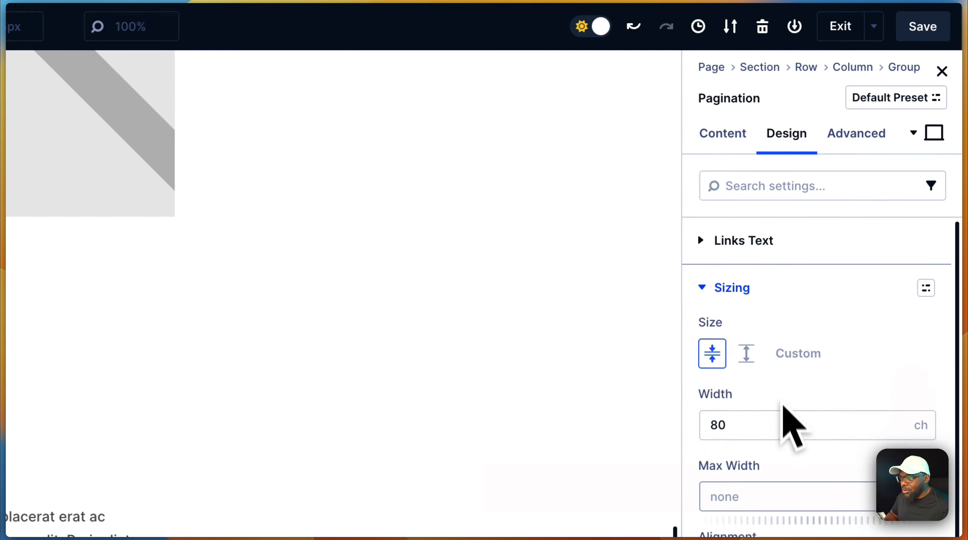
{"action": "scroll", "coordinate": [782, 405], "scroll_direction": "down", "scroll_amount": 3}
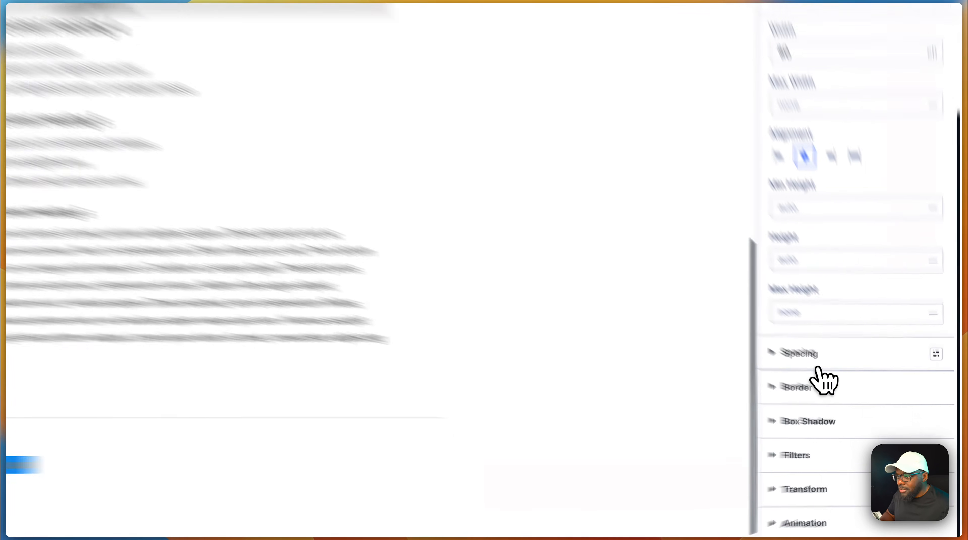
{"action": "left_click", "coordinate": [860, 386]}
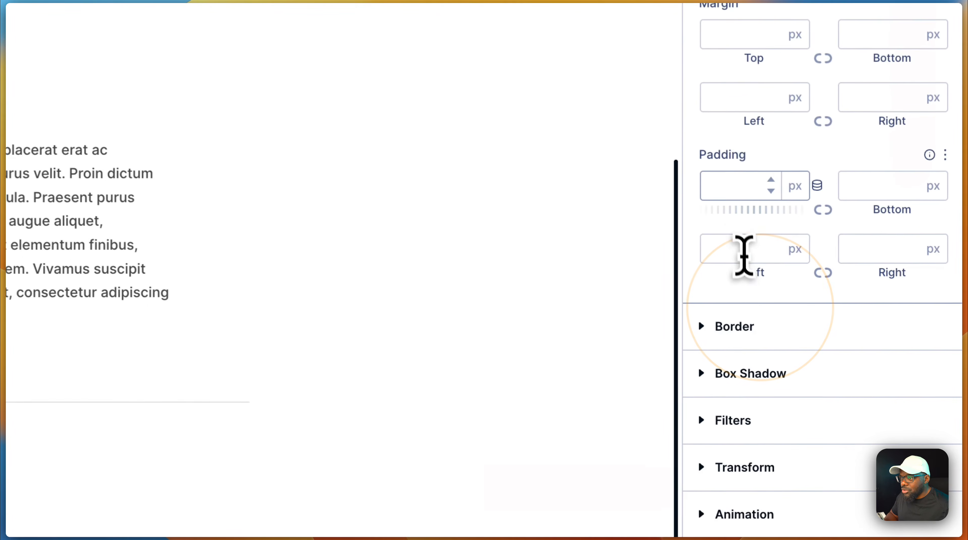
{"action": "left_click", "coordinate": [844, 325]}
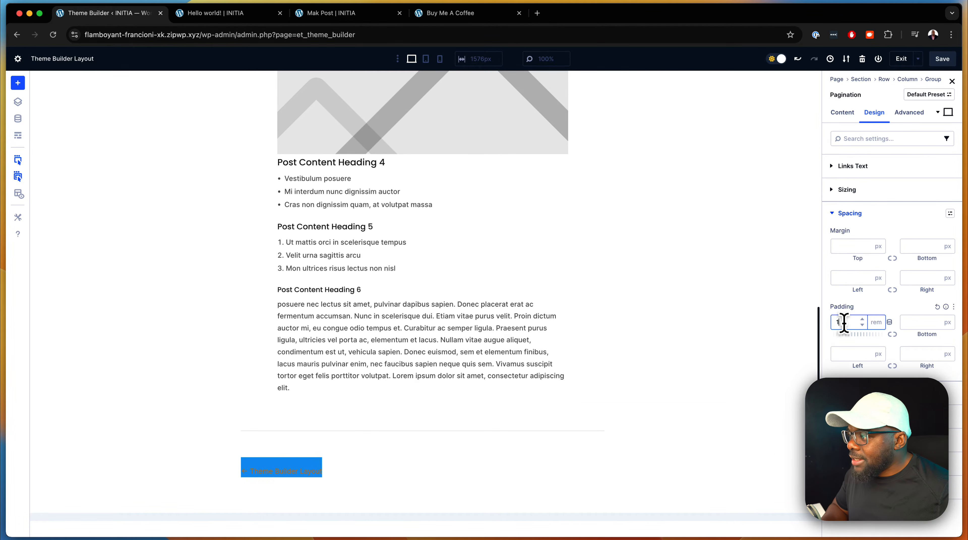
{"action": "left_click", "coordinate": [893, 334]}
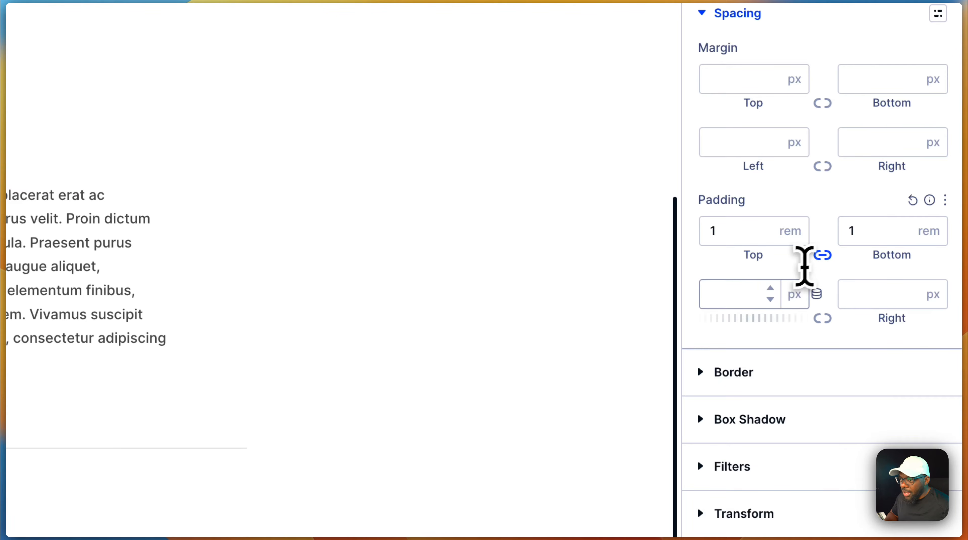
{"action": "left_click", "coordinate": [751, 294]}
{"action": "type", "text": "2rem"}
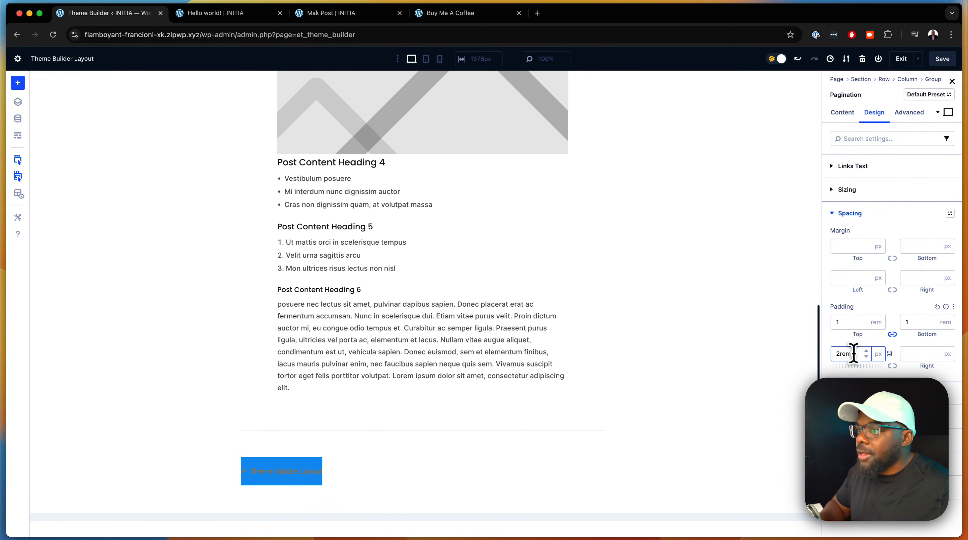
{"action": "left_click", "coordinate": [892, 366]}
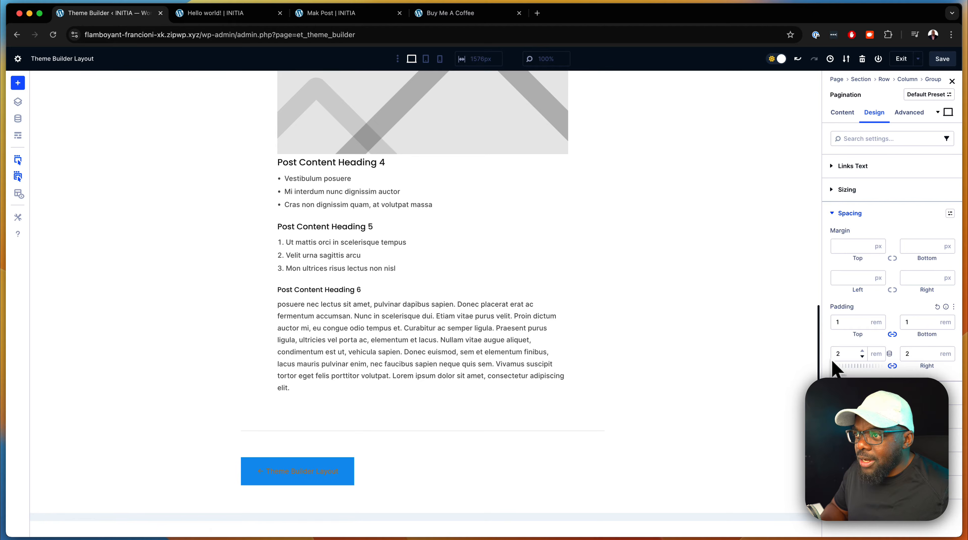
Step: Set the Pagination module's links text color to white and save the layout
{"action": "left_click", "coordinate": [905, 166]}
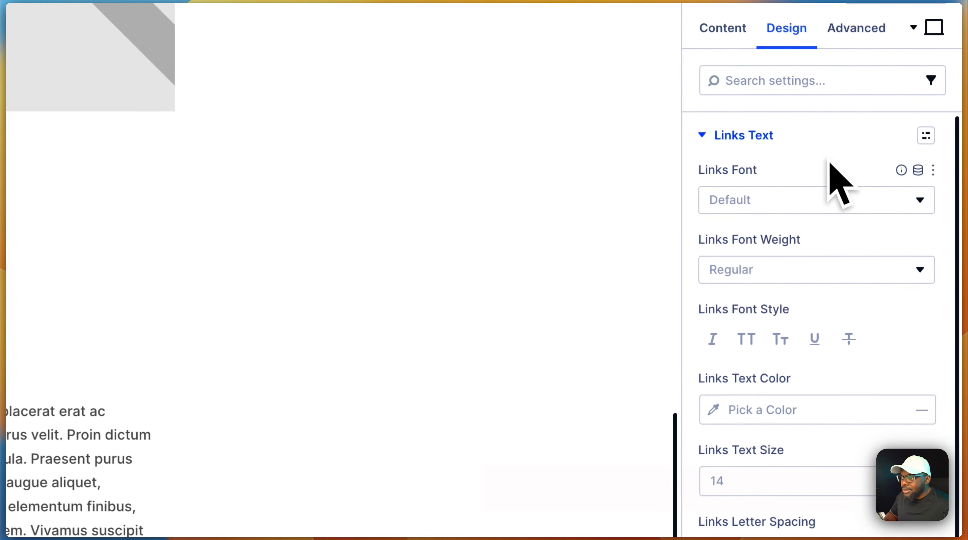
{"action": "left_click", "coordinate": [727, 404]}
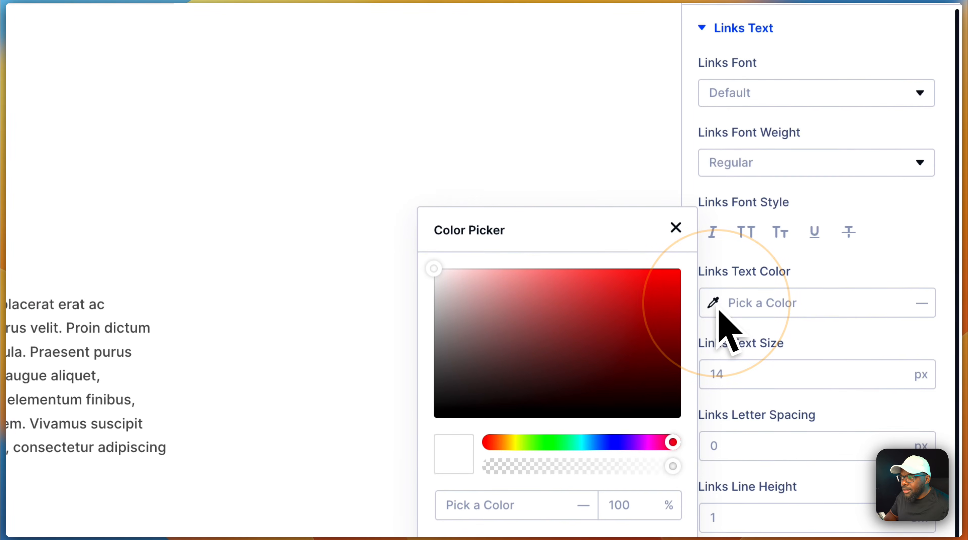
{"action": "left_click", "coordinate": [447, 283]}
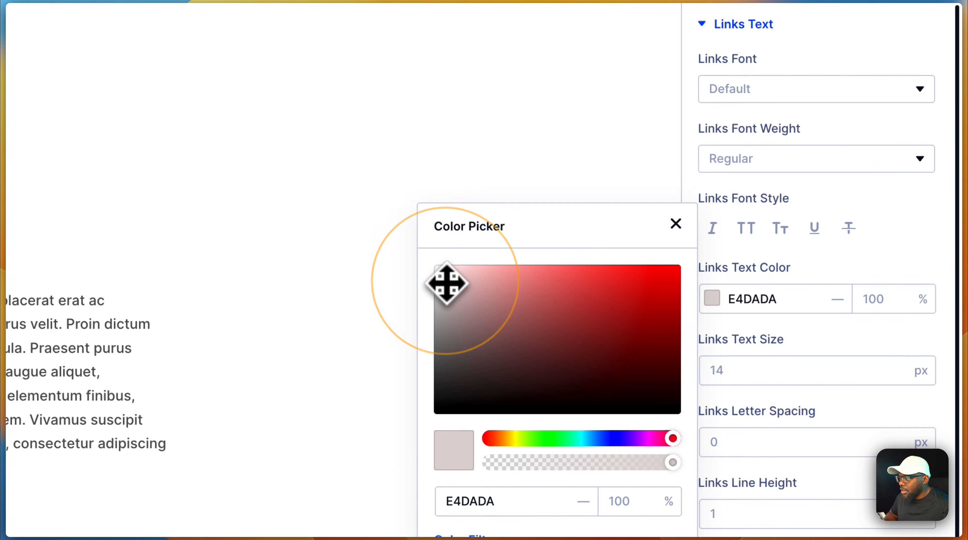
{"action": "left_click_drag", "start_coordinate": [440, 274], "coordinate": [430, 263]}
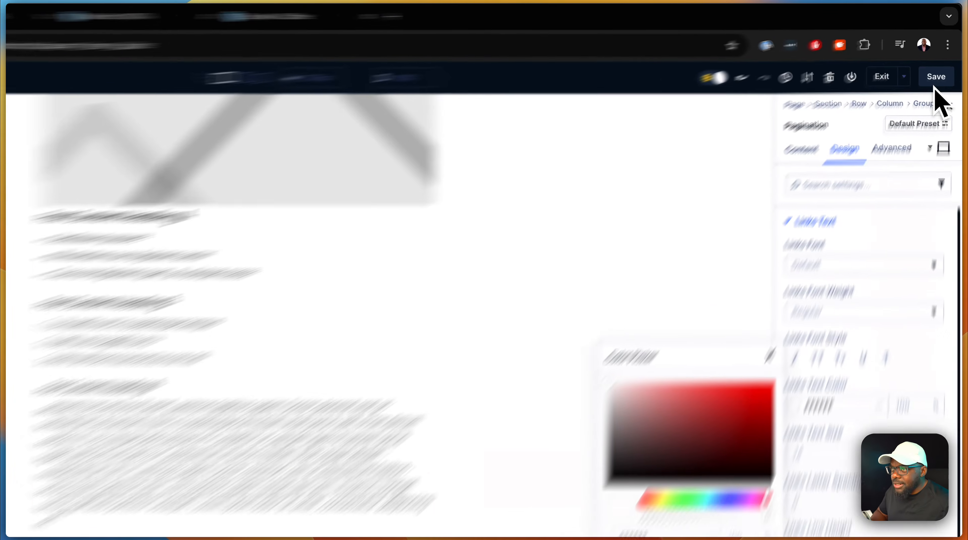
{"action": "left_click", "coordinate": [942, 59]}
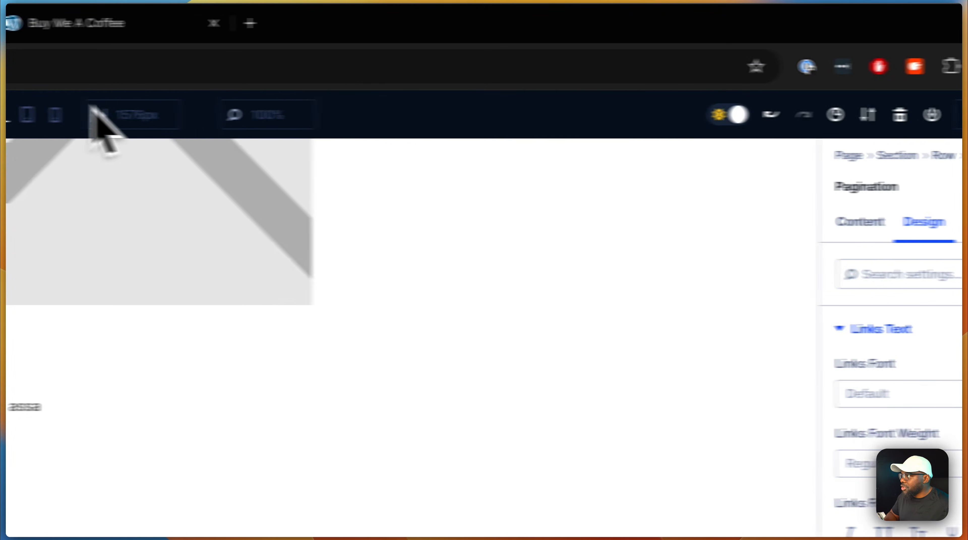
Step: Reload the Hello world! post on the live site and follow its pagination link to the Morbi in sem quis post
{"action": "left_click", "coordinate": [168, 28]}
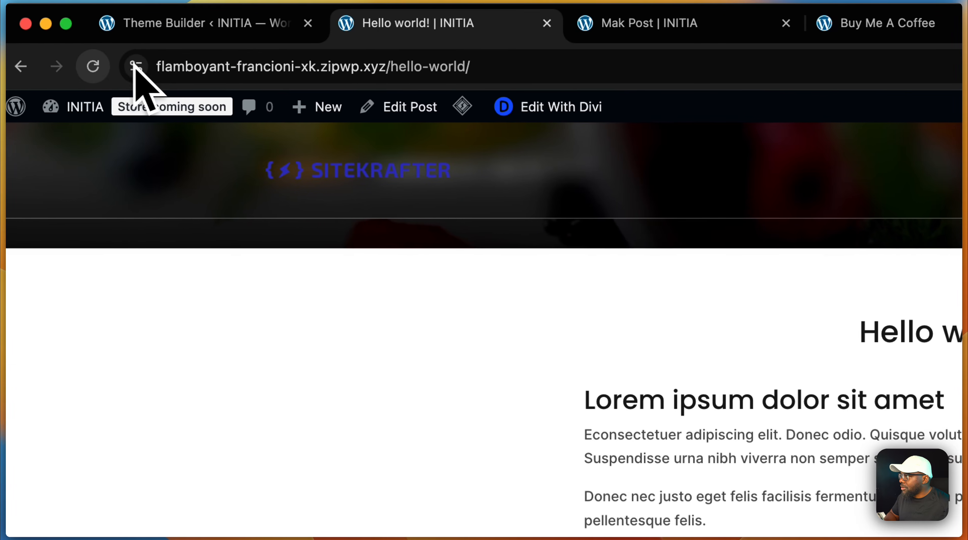
{"action": "left_click", "coordinate": [37, 67]}
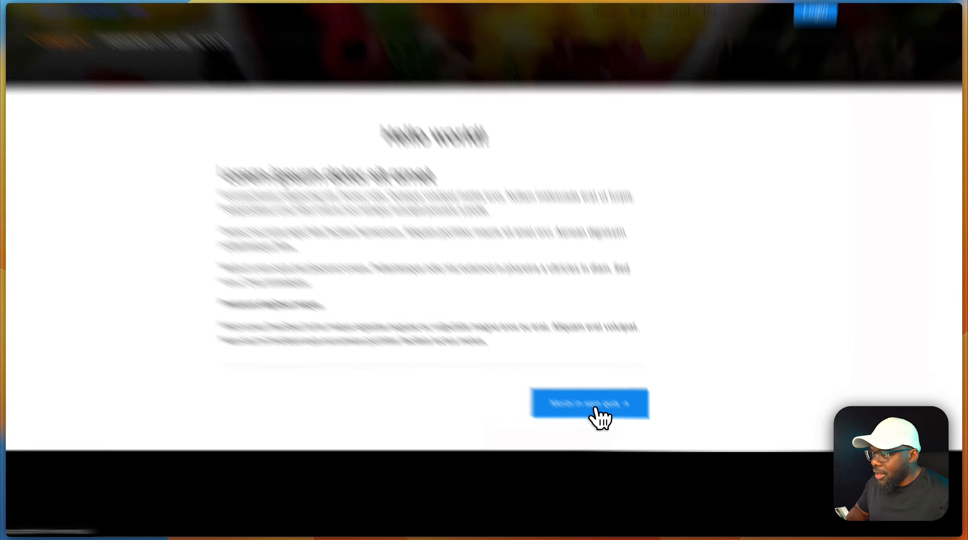
{"action": "left_click", "coordinate": [613, 424]}
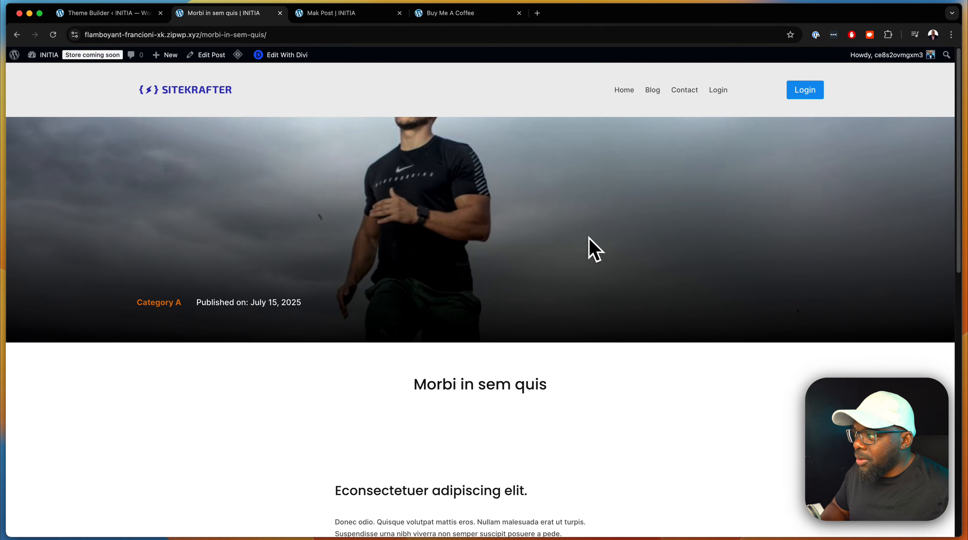
Step: Look through the Morbi in sem quis post, purge the site cache and check the pagination buttons below the content
{"action": "scroll", "coordinate": [594, 257], "scroll_direction": "down", "scroll_amount": 3}
{"action": "scroll", "coordinate": [597, 254], "scroll_direction": "up", "scroll_amount": 3}
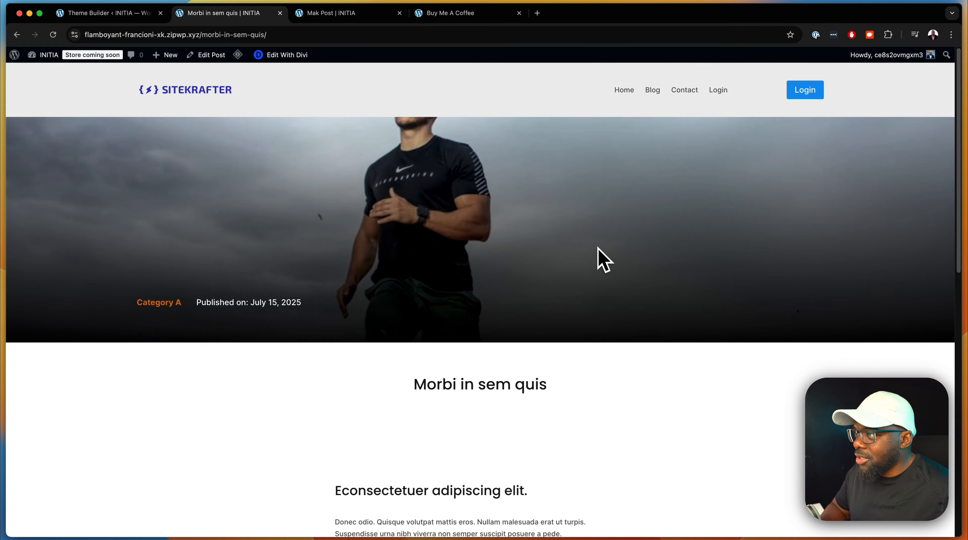
{"action": "scroll", "coordinate": [625, 321], "scroll_direction": "down", "scroll_amount": 10}
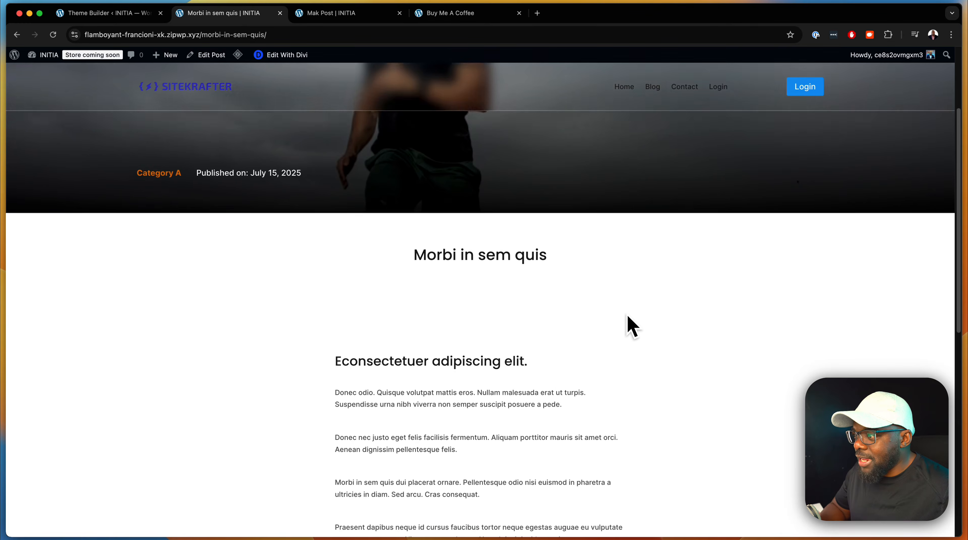
{"action": "scroll", "coordinate": [628, 317], "scroll_direction": "down", "scroll_amount": 1}
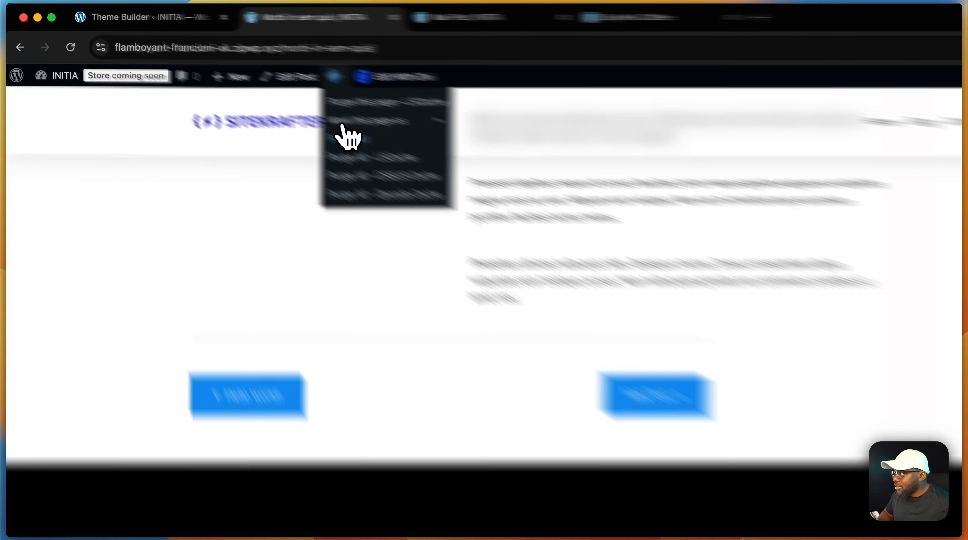
{"action": "left_click", "coordinate": [248, 99]}
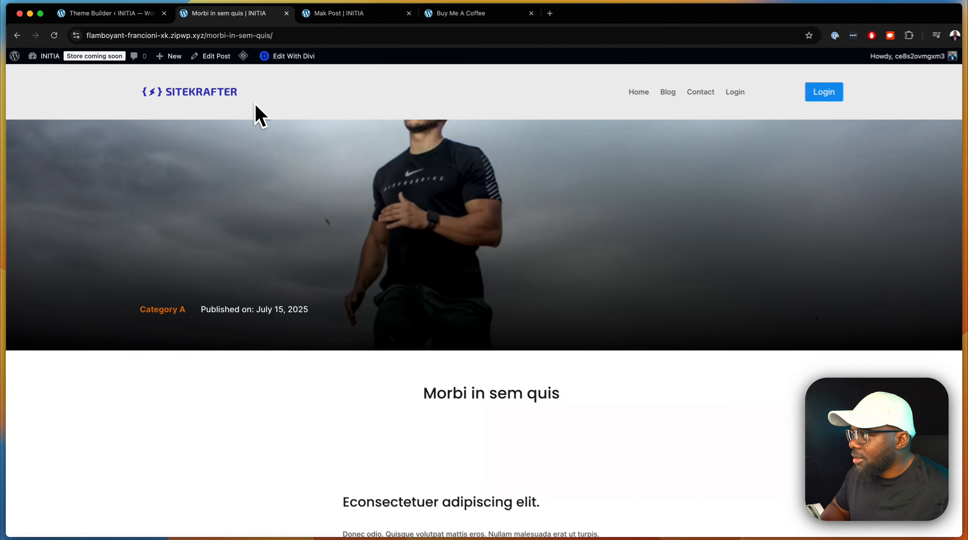
{"action": "scroll", "coordinate": [484, 314], "scroll_direction": "down", "scroll_amount": 10}
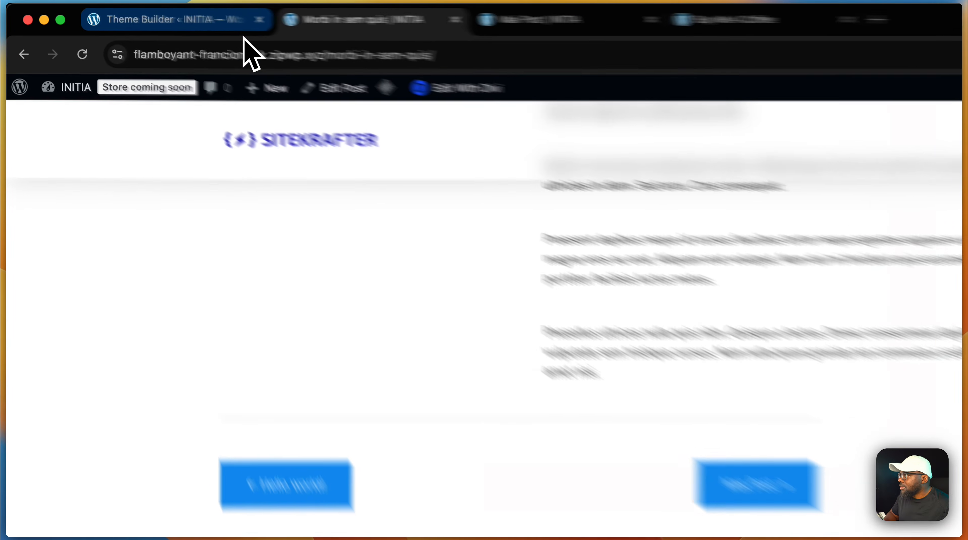
Step: Back in the Theme Builder layout, switch the Divider module's alignment to start and back to center
{"action": "left_click", "coordinate": [133, 13]}
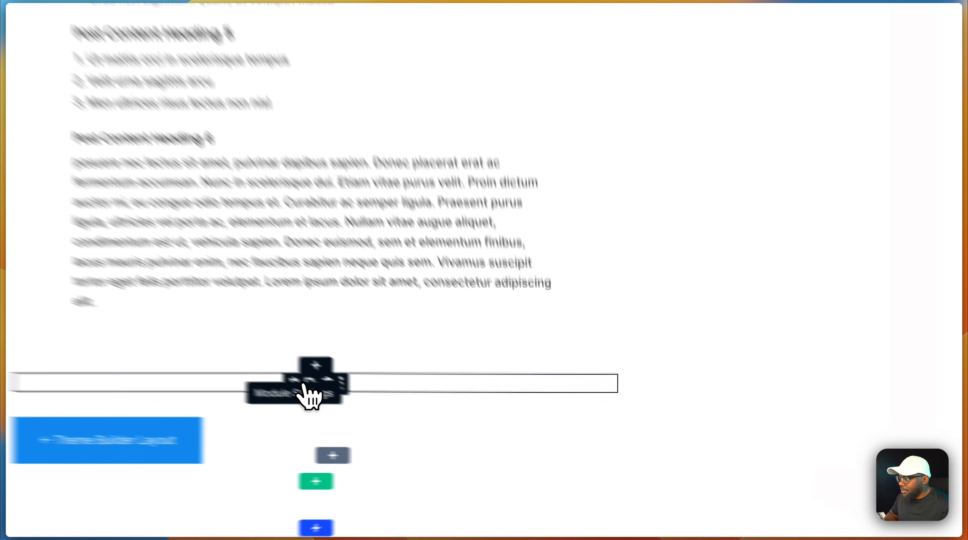
{"action": "left_click", "coordinate": [415, 421]}
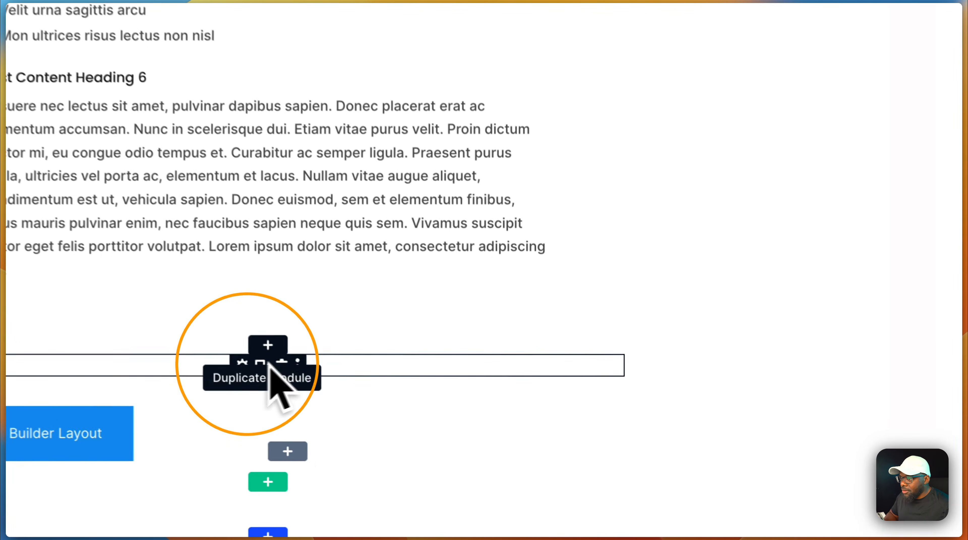
{"action": "left_click", "coordinate": [811, 52]}
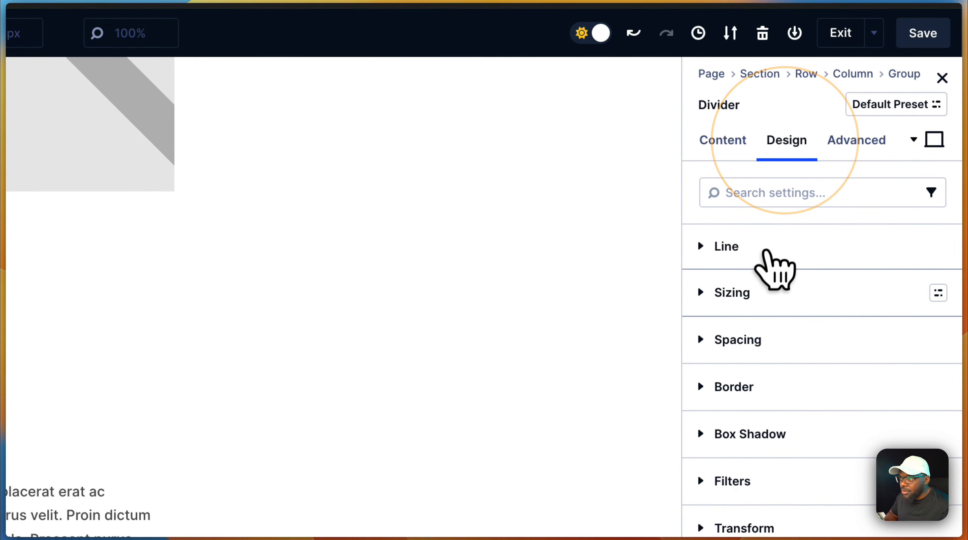
{"action": "left_click", "coordinate": [756, 297]}
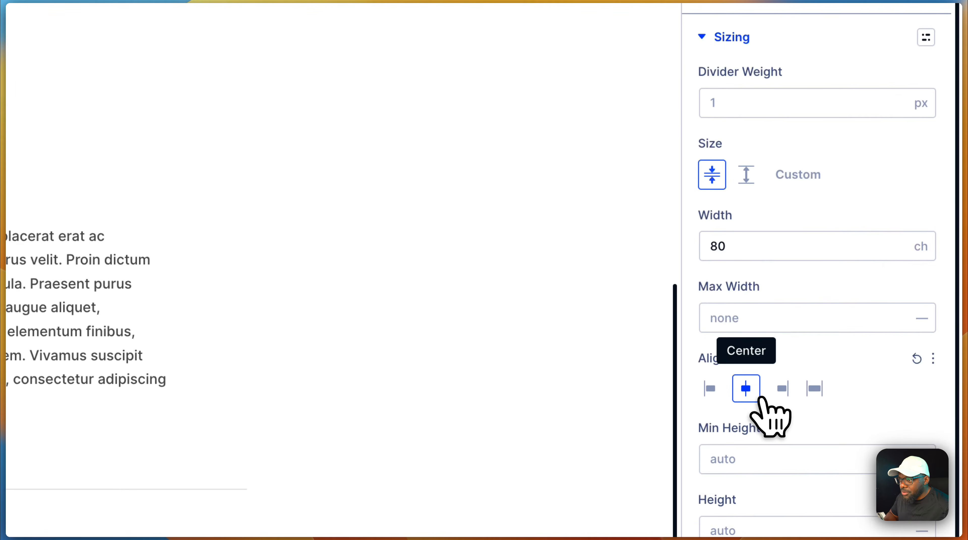
{"action": "left_click", "coordinate": [746, 386]}
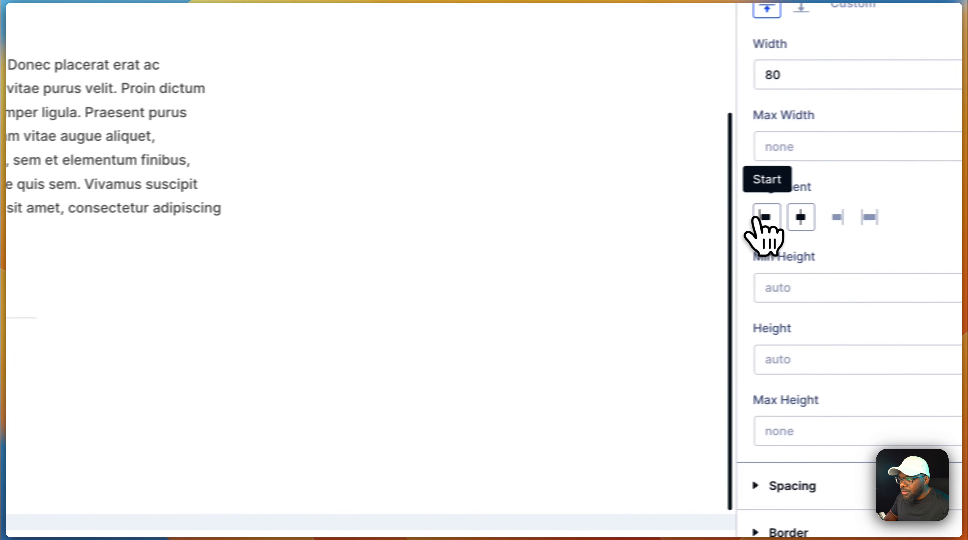
{"action": "left_click", "coordinate": [759, 220]}
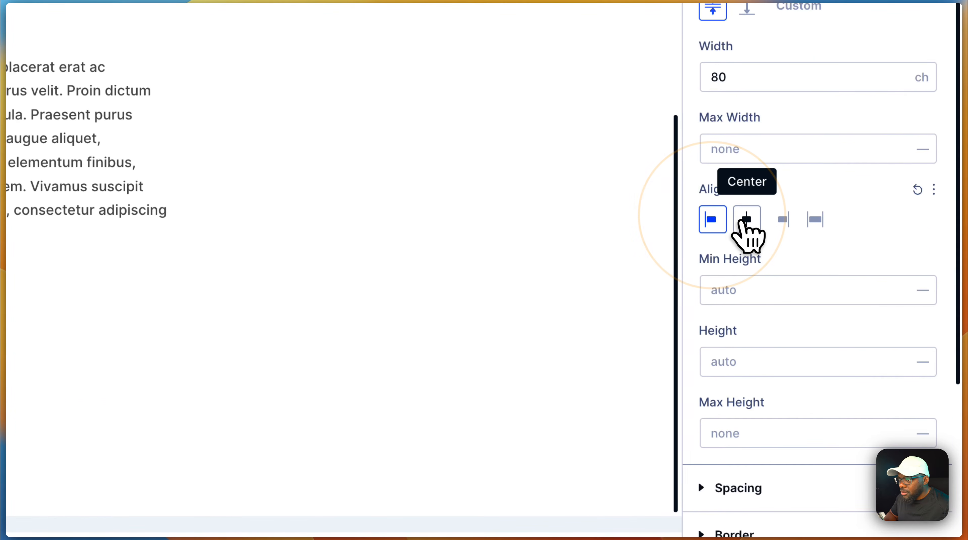
{"action": "left_click", "coordinate": [801, 222]}
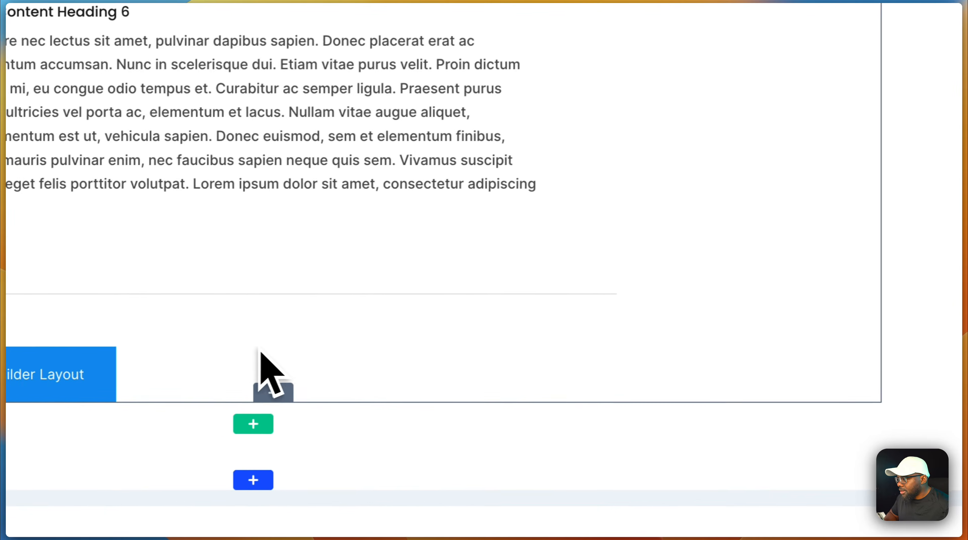
Step: Switch the Pagination module's alignment to start and back to center, and save the layout
{"action": "left_click", "coordinate": [244, 356]}
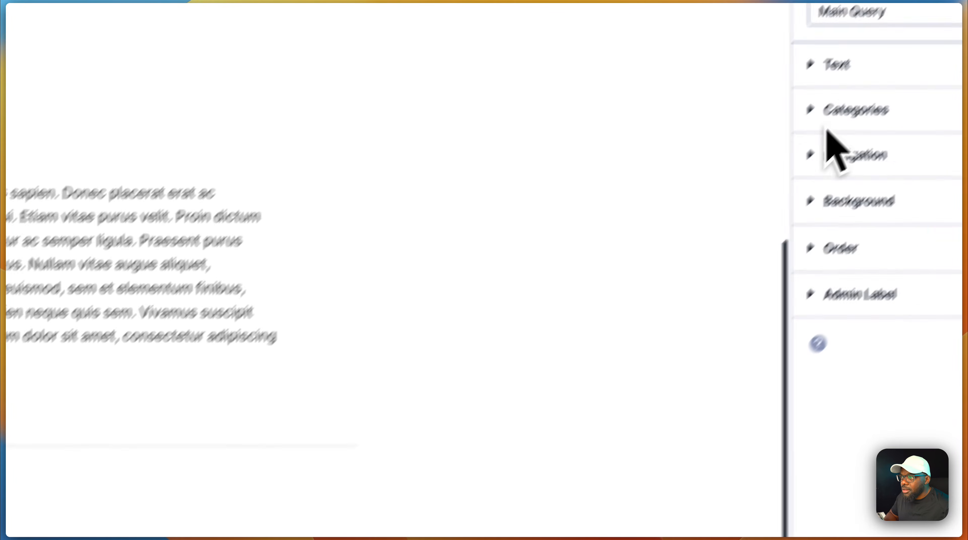
{"action": "left_click", "coordinate": [794, 123]}
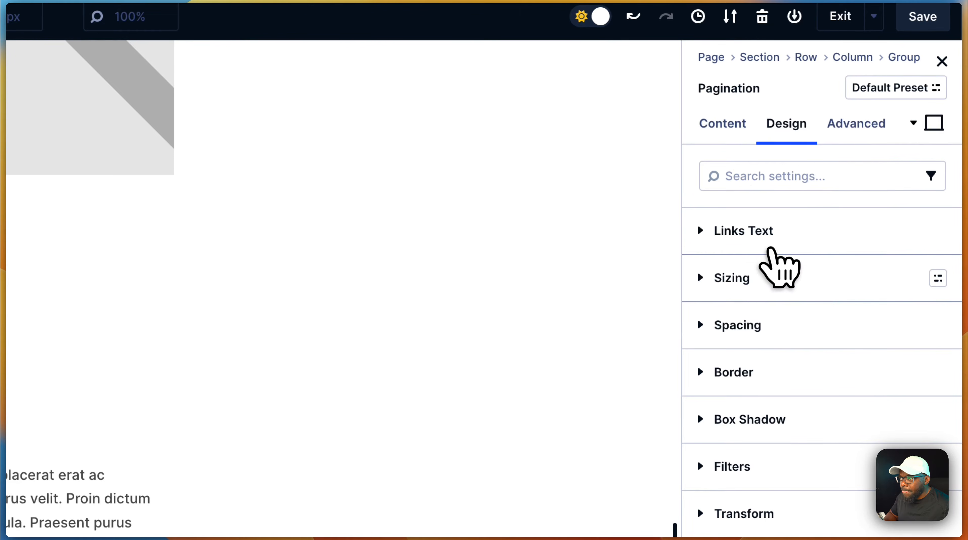
{"action": "left_click", "coordinate": [766, 273]}
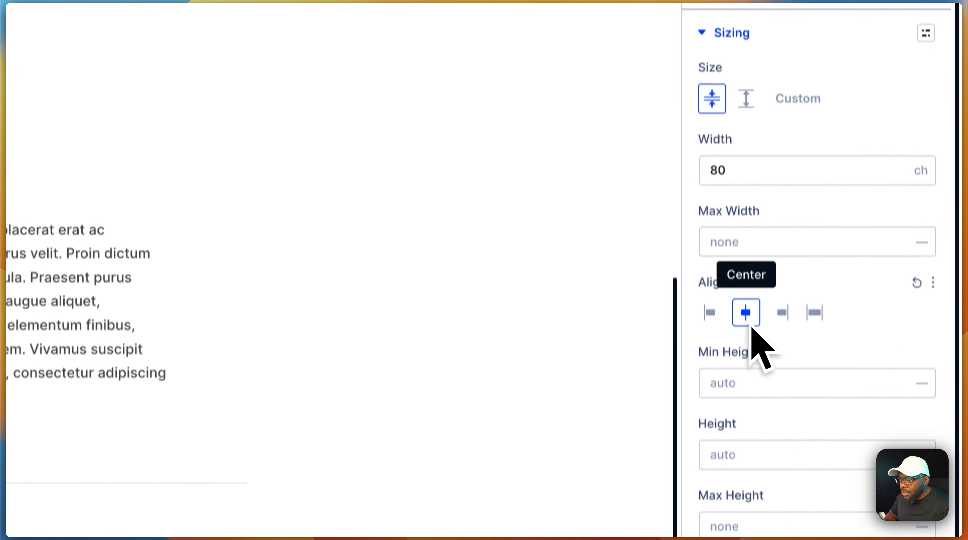
{"action": "left_click", "coordinate": [718, 290]}
{"action": "left_click", "coordinate": [746, 288]}
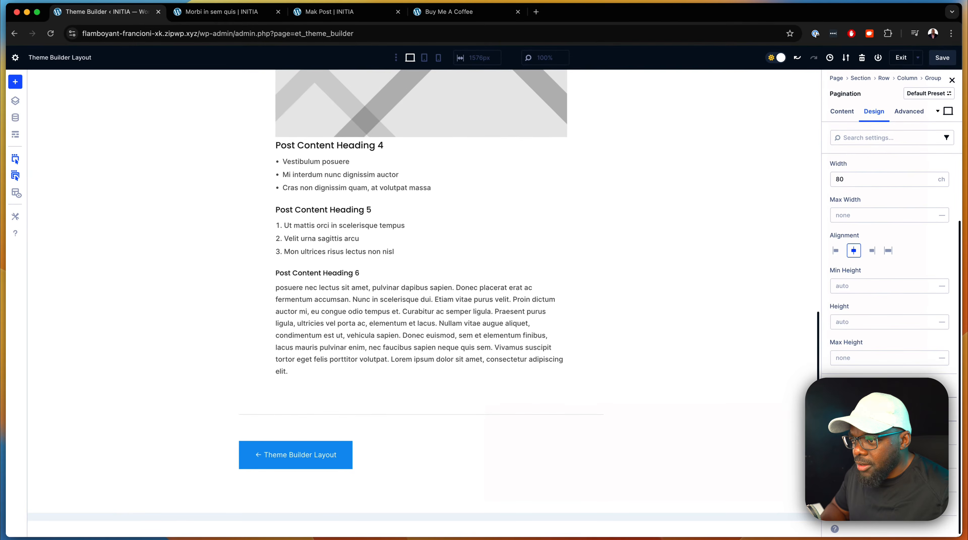
{"action": "scroll", "coordinate": [889, 265], "scroll_direction": "up", "scroll_amount": 3}
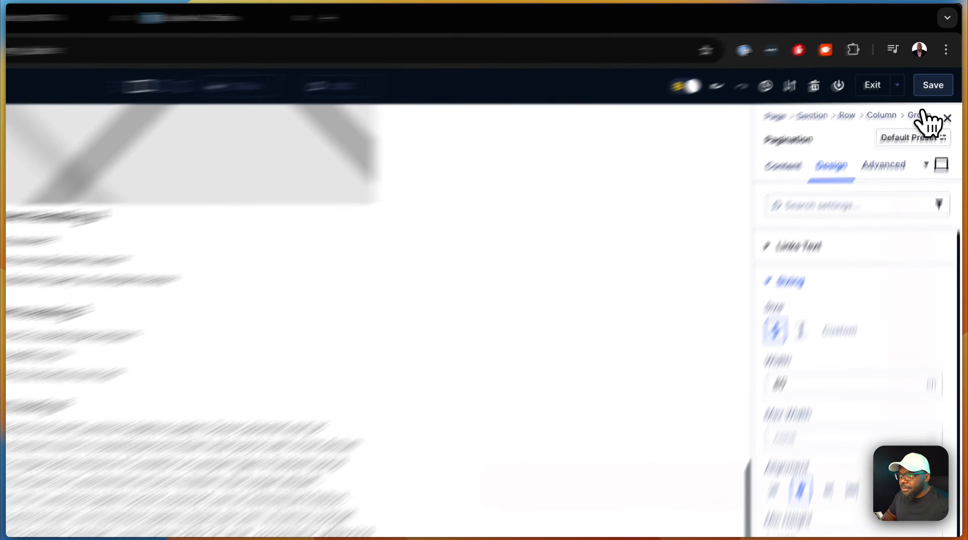
{"action": "left_click", "coordinate": [942, 59]}
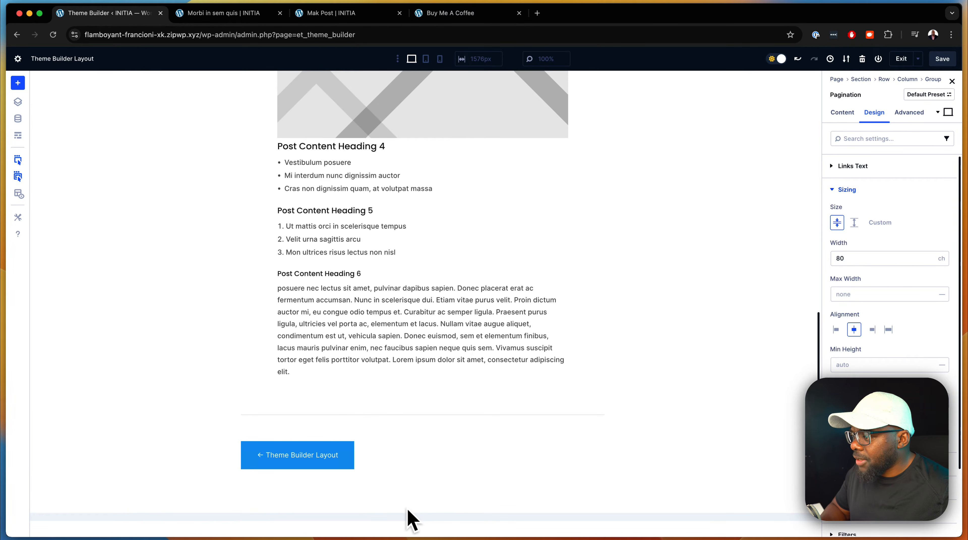
Step: Add a new single-column section below the pagination and insert a Text module in it
{"action": "left_click", "coordinate": [451, 506]}
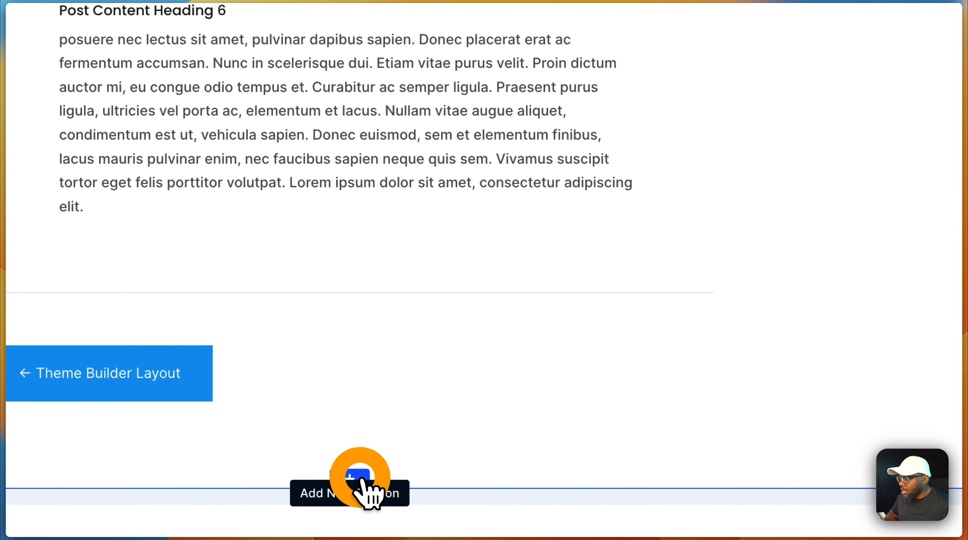
{"action": "left_click", "coordinate": [359, 478]}
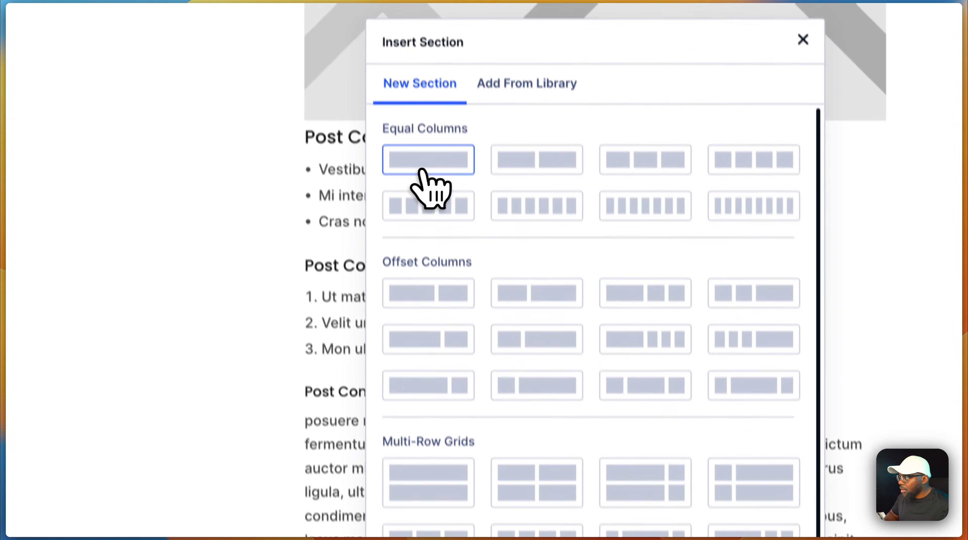
{"action": "left_click", "coordinate": [431, 161]}
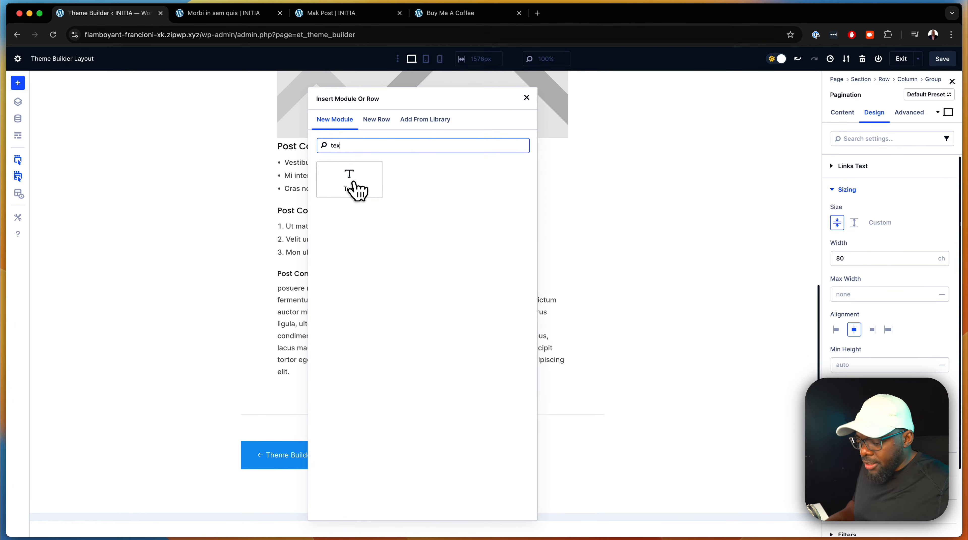
{"action": "left_click", "coordinate": [352, 185]}
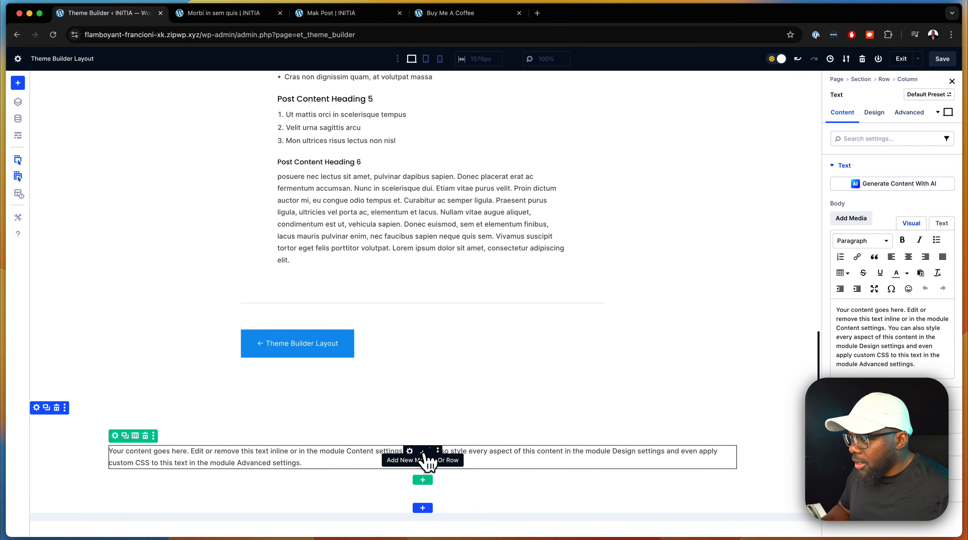
Step: Insert a Blog module below the new Text module and enable Posts For Current Page
{"action": "left_click", "coordinate": [424, 455]}
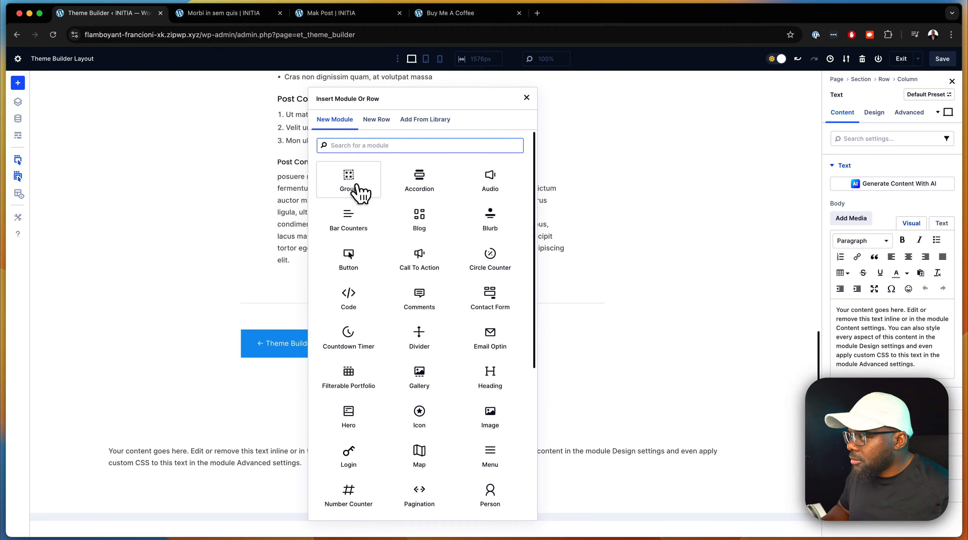
{"action": "left_click", "coordinate": [413, 218]}
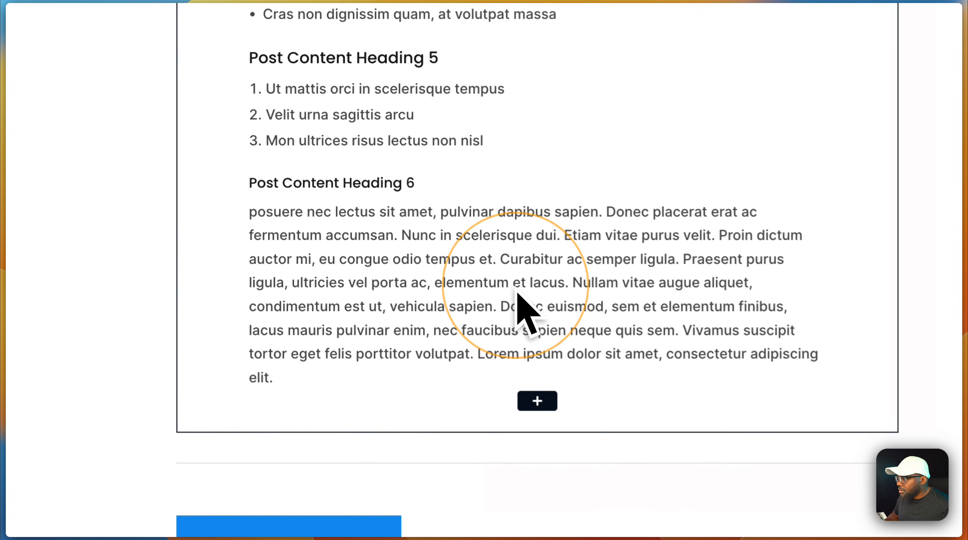
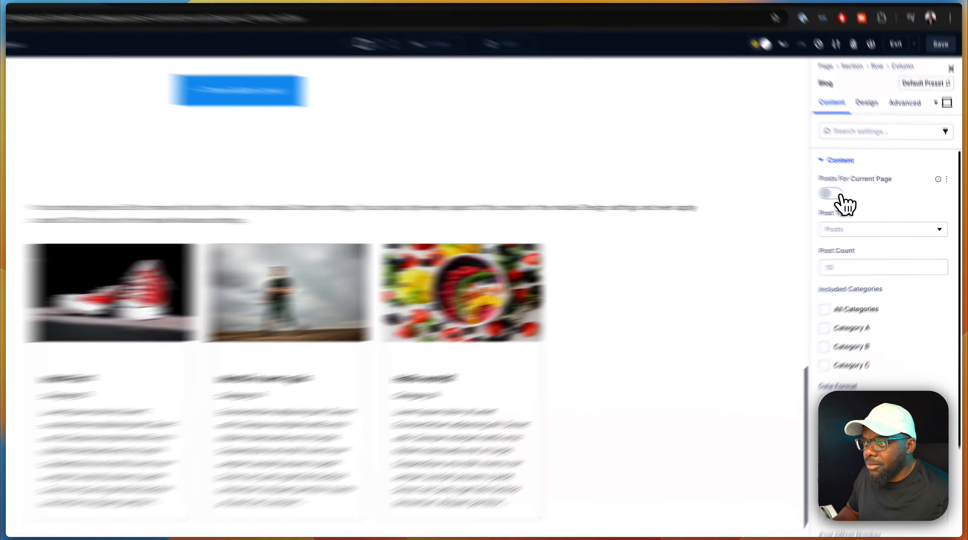
{"action": "left_click", "coordinate": [841, 196]}
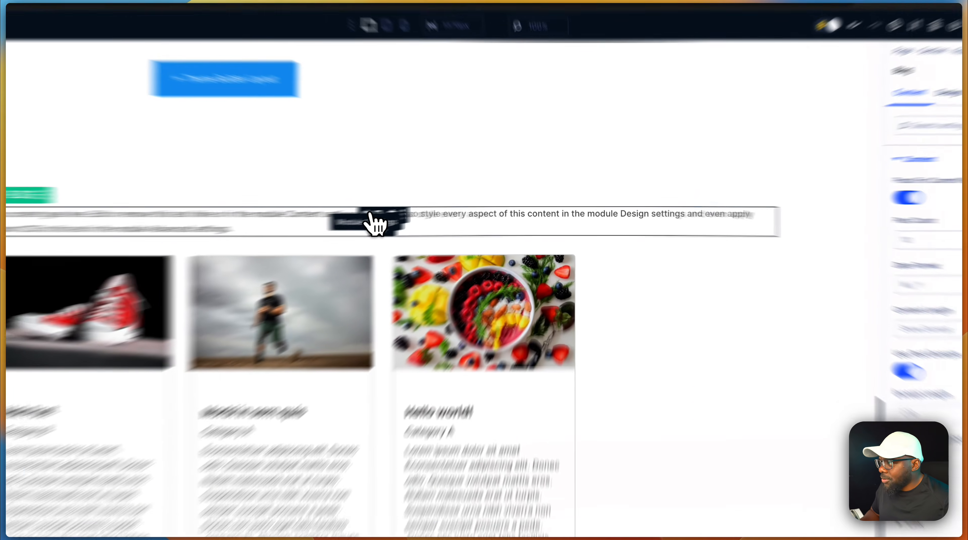
Step: Replace the placeholder body of the new Text module with "Related Posts" and make the text bold
{"action": "left_click", "coordinate": [409, 209]}
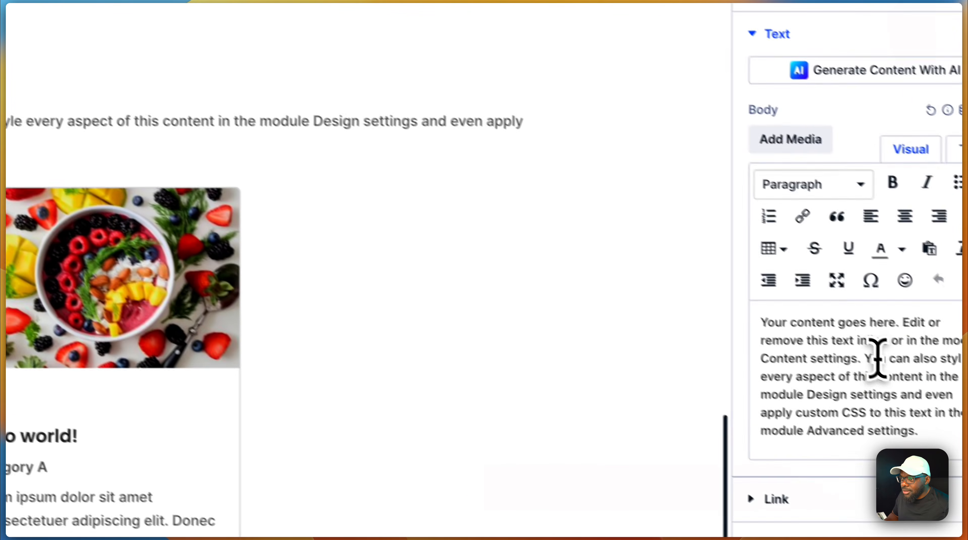
{"action": "triple_click", "coordinate": [925, 416]}
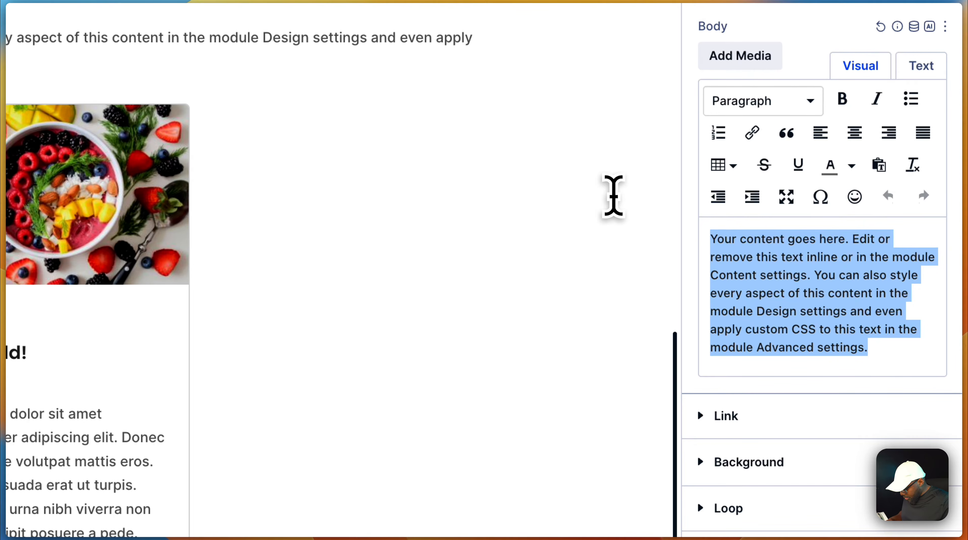
{"action": "type", "text": "Related Posts"}
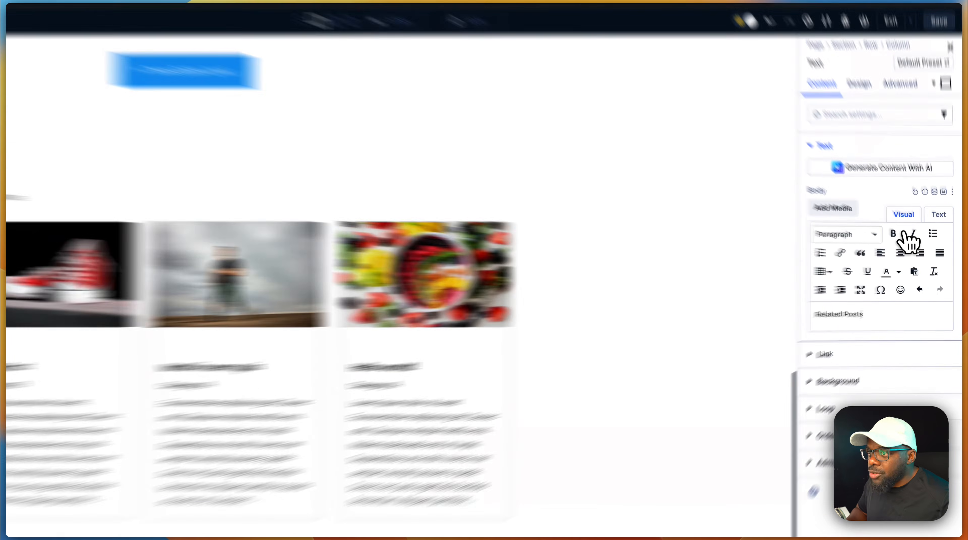
{"action": "left_click", "coordinate": [902, 240]}
{"action": "left_click", "coordinate": [891, 315]}
{"action": "triple_click", "coordinate": [818, 348]}
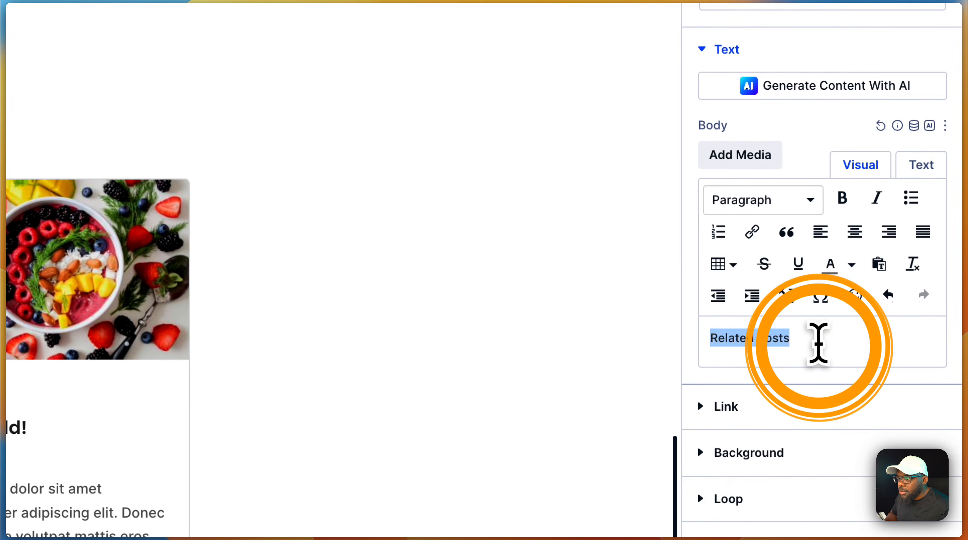
{"action": "left_click", "coordinate": [843, 198]}
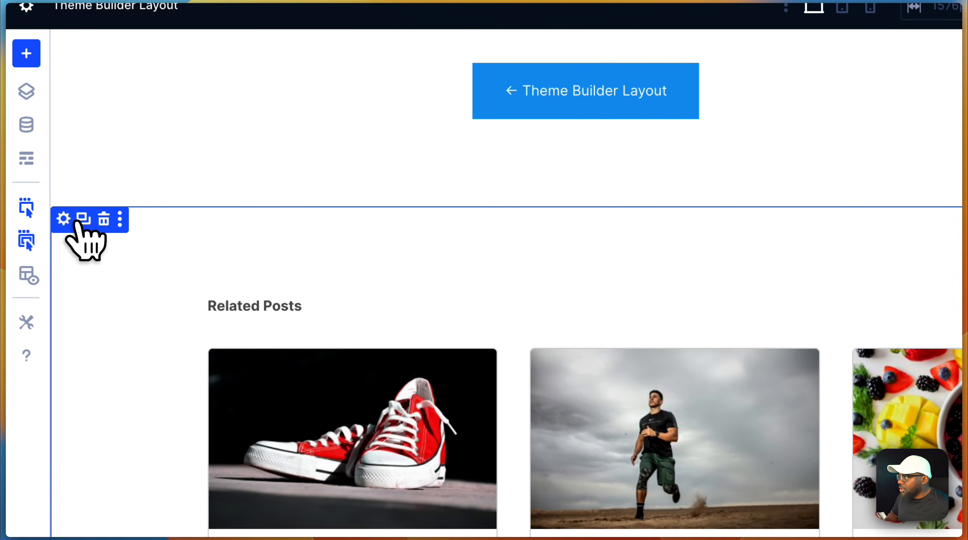
Step: Give the section containing the Related Posts content a light grey background color and save the layout
{"action": "left_click", "coordinate": [78, 224]}
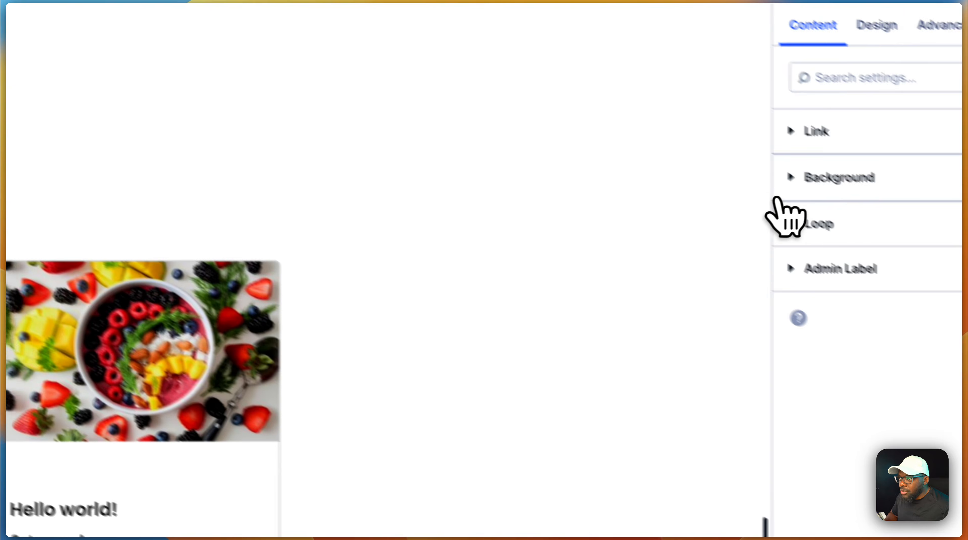
{"action": "left_click", "coordinate": [830, 179]}
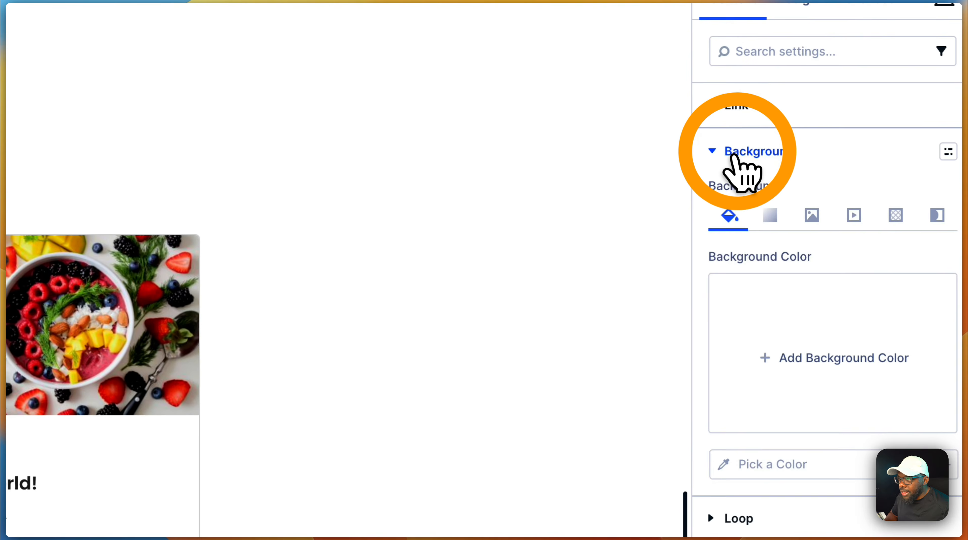
{"action": "left_click", "coordinate": [802, 353]}
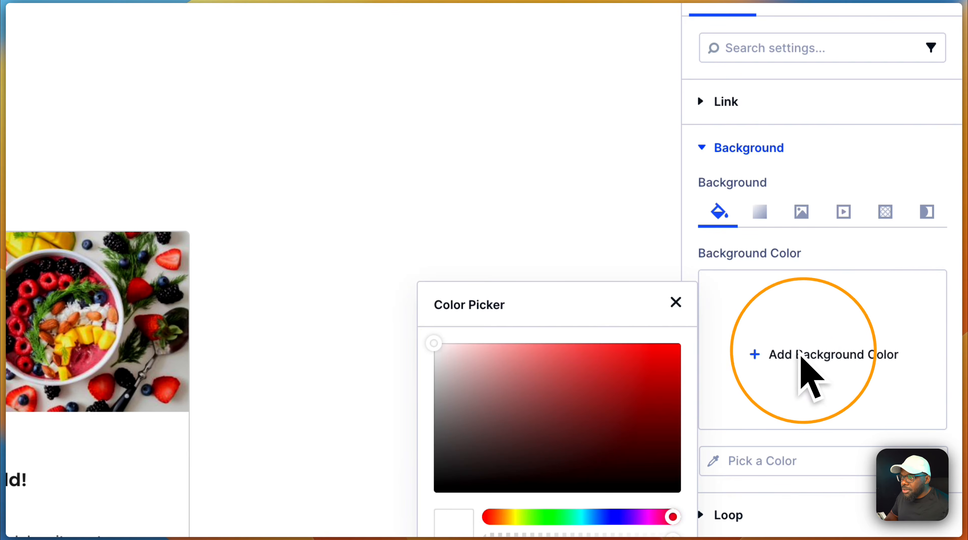
{"action": "left_click_drag", "start_coordinate": [431, 343], "coordinate": [431, 351]}
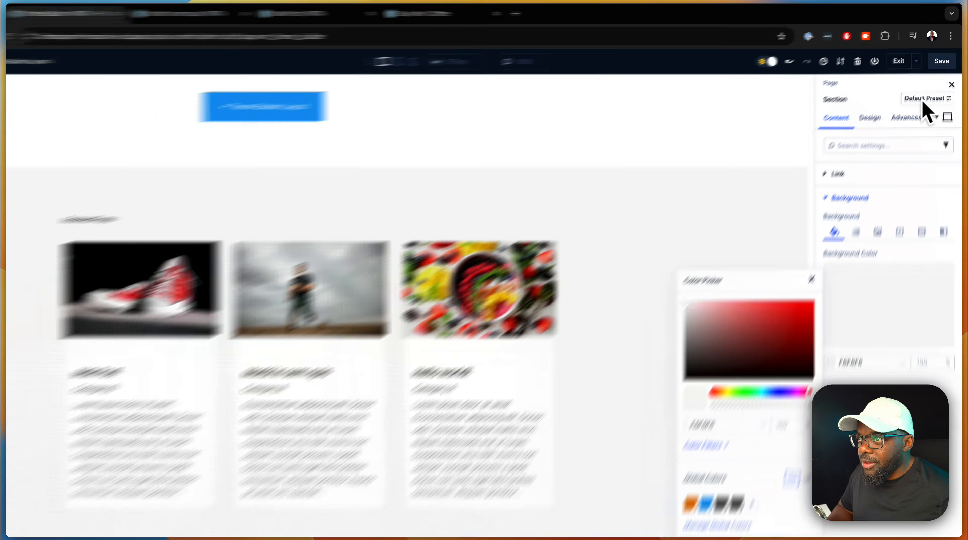
{"action": "left_click", "coordinate": [942, 60]}
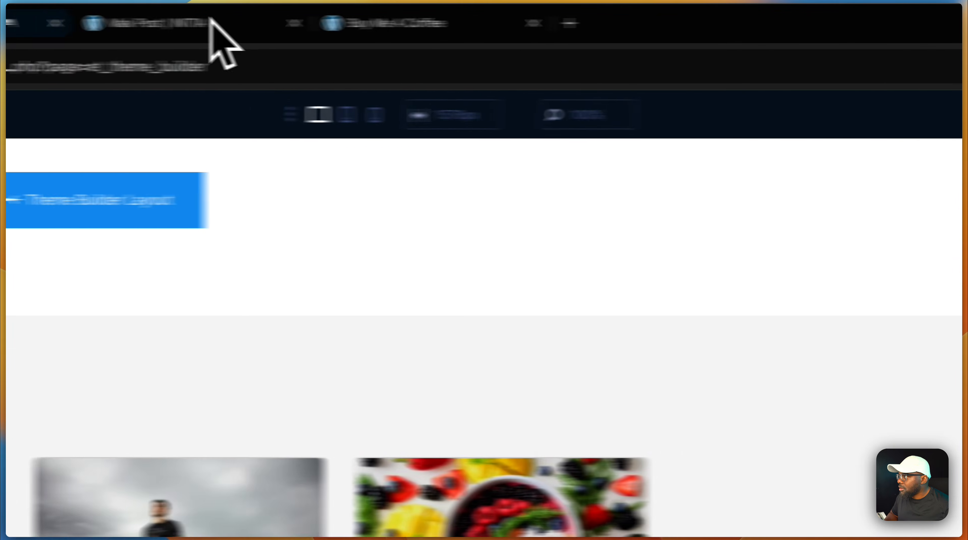
Step: Reload the live "Morbi in sem quis" post and inspect the Related Posts section below the pagination
{"action": "left_click", "coordinate": [284, 24]}
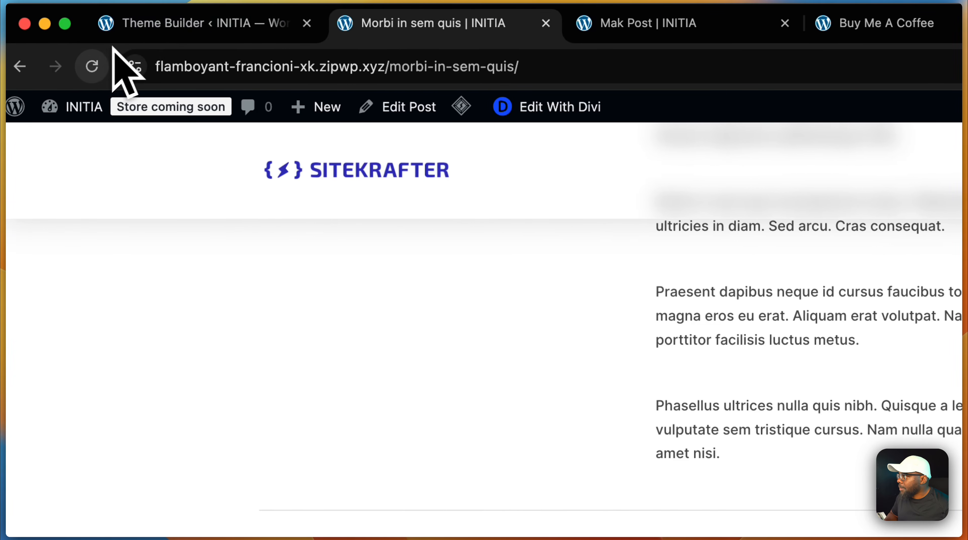
{"action": "left_click", "coordinate": [99, 66]}
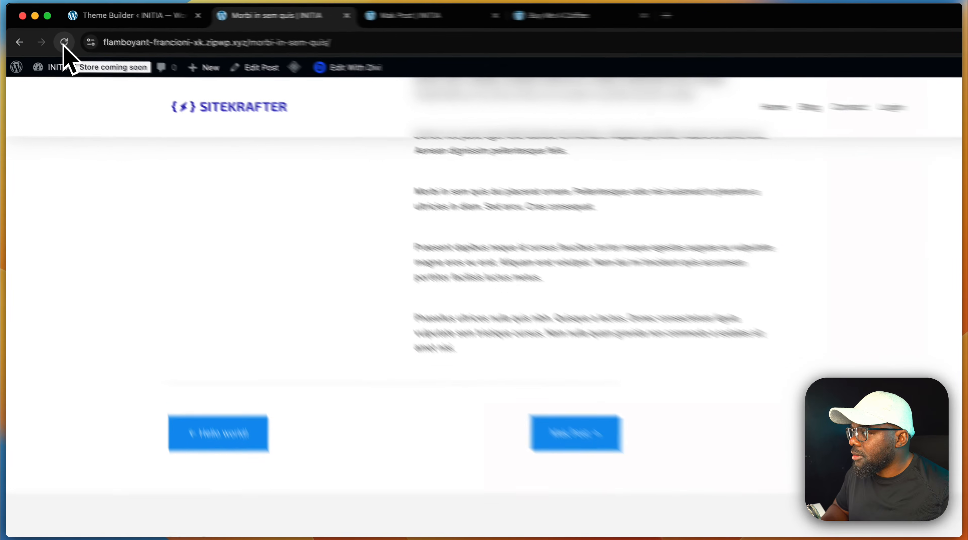
{"action": "scroll", "coordinate": [306, 342], "scroll_direction": "down", "scroll_amount": 5}
{"action": "scroll", "coordinate": [300, 332], "scroll_direction": "down", "scroll_amount": 1}
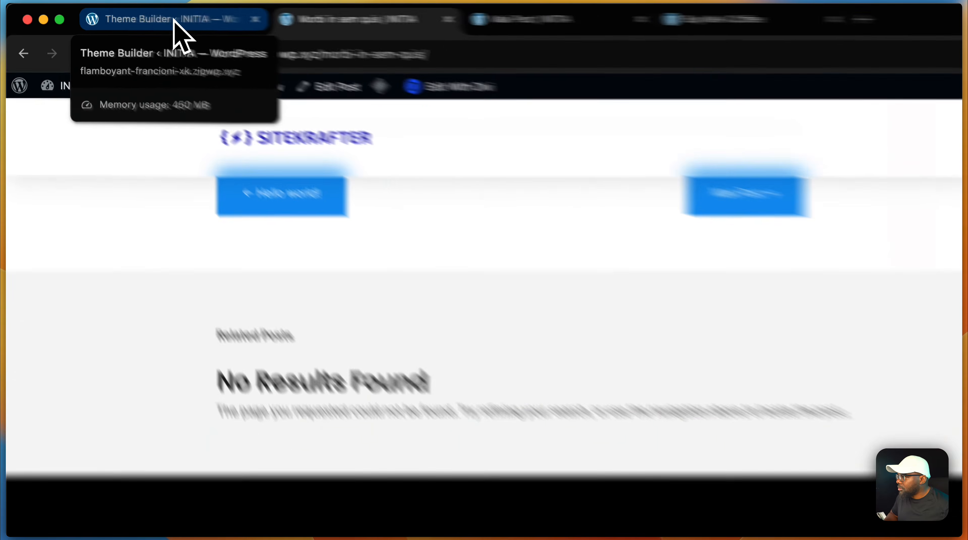
Step: Save and exit the layout editor, and save the changes in the Divi Theme Builder
{"action": "left_click", "coordinate": [112, 15]}
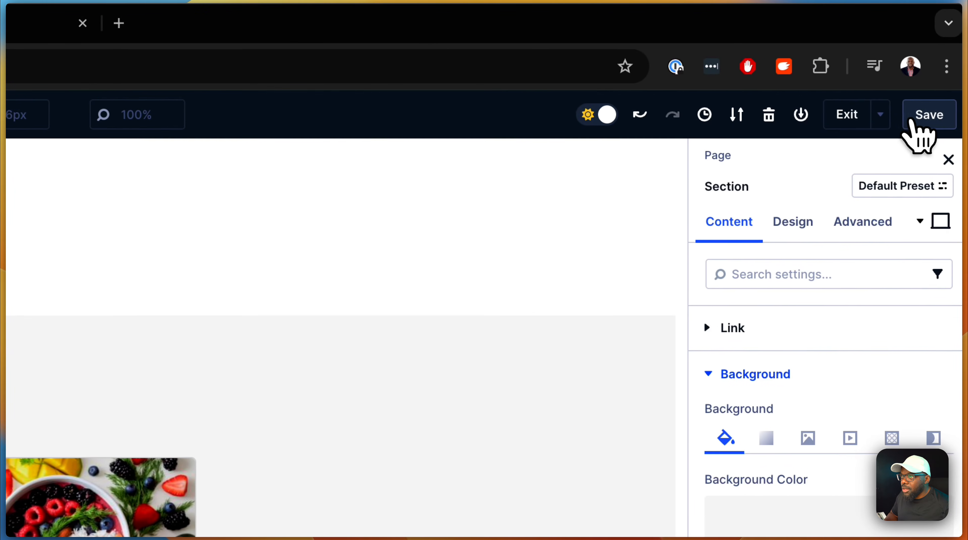
{"action": "left_click", "coordinate": [962, 114]}
{"action": "left_click", "coordinate": [843, 125]}
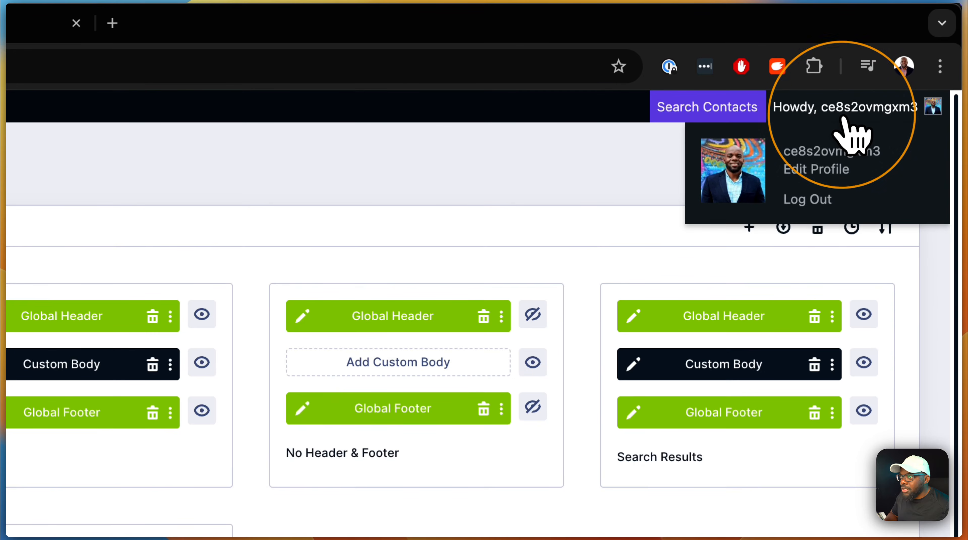
{"action": "left_click", "coordinate": [113, 147]}
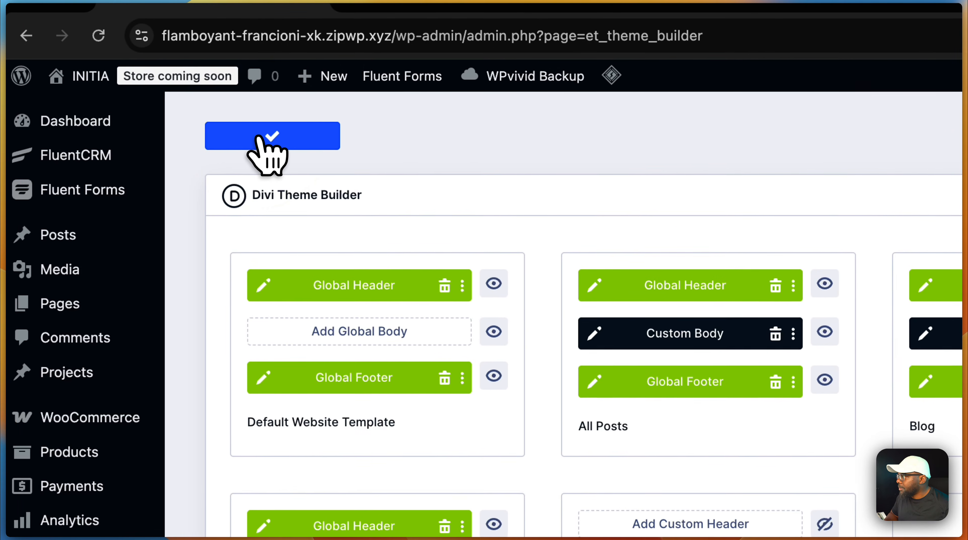
{"action": "left_click", "coordinate": [247, 139]}
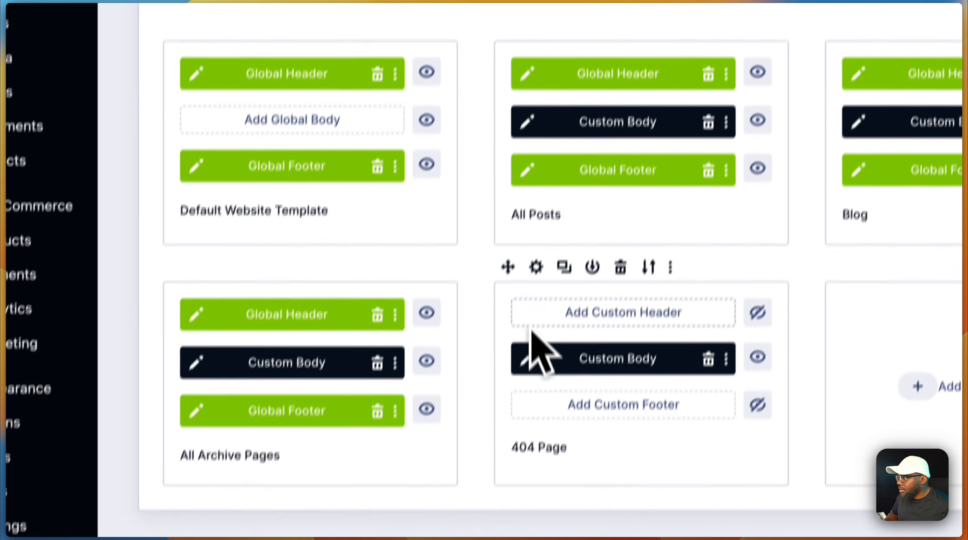
Step: Reload the "Morbi in sem quis" post to review its layout, and follow the pagination to the "Hello world!" post
{"action": "left_click", "coordinate": [454, 17]}
{"action": "left_click", "coordinate": [100, 67]}
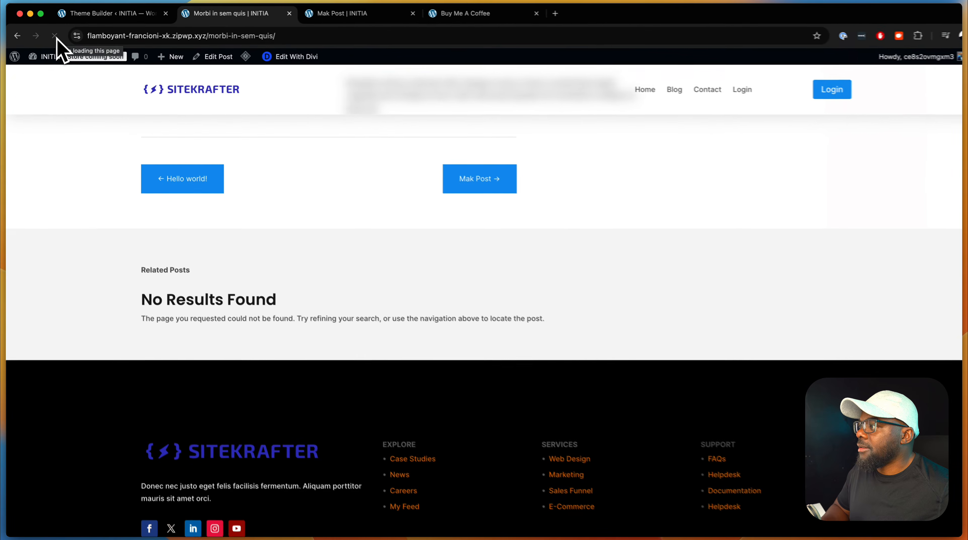
{"action": "scroll", "coordinate": [354, 224], "scroll_direction": "up", "scroll_amount": 4}
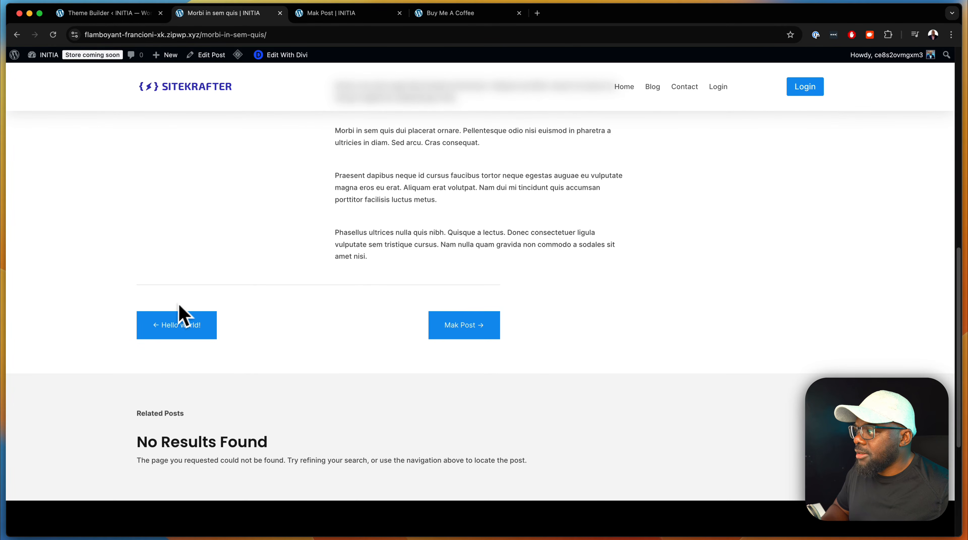
{"action": "scroll", "coordinate": [291, 270], "scroll_direction": "up", "scroll_amount": 2}
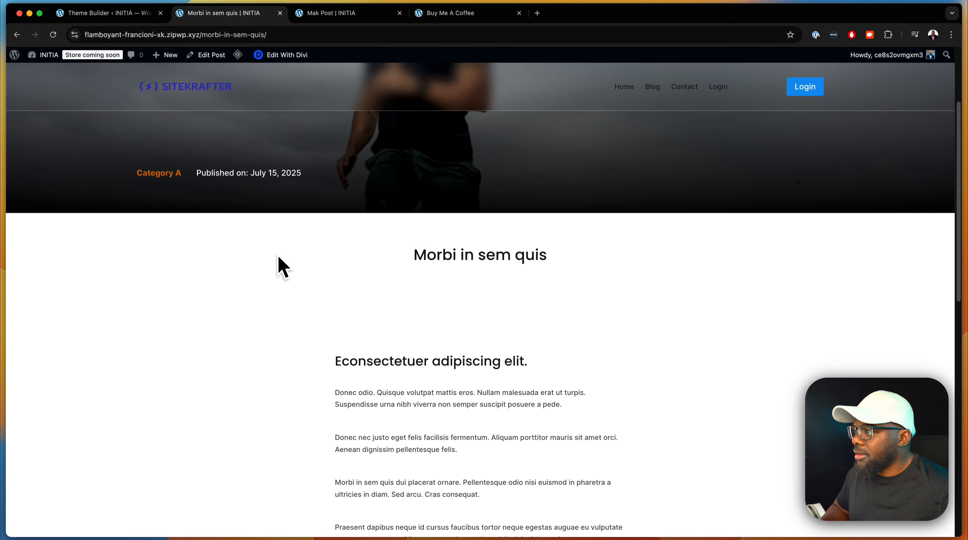
{"action": "scroll", "coordinate": [275, 234], "scroll_direction": "up", "scroll_amount": 3}
{"action": "scroll", "coordinate": [292, 266], "scroll_direction": "down", "scroll_amount": 10}
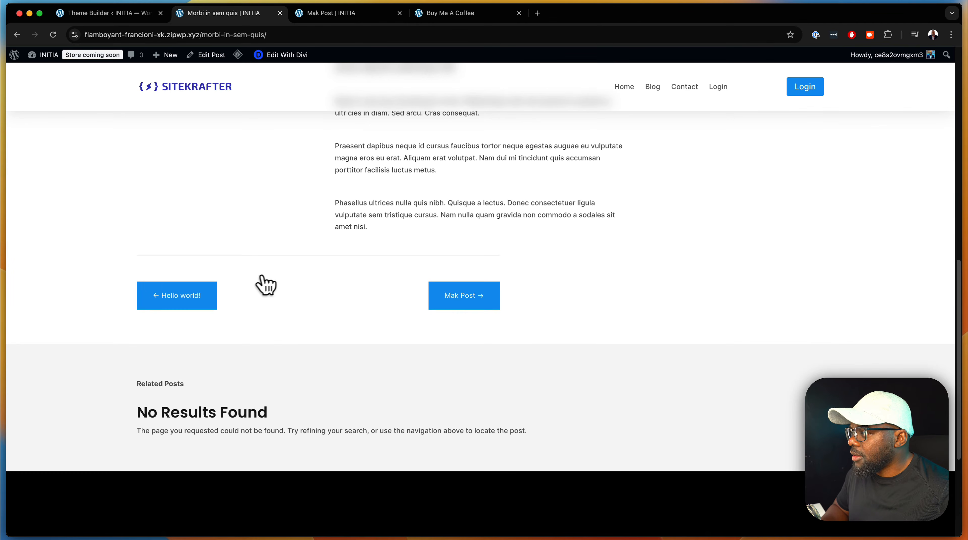
{"action": "left_click", "coordinate": [203, 299]}
{"action": "scroll", "coordinate": [395, 288], "scroll_direction": "down", "scroll_amount": 2}
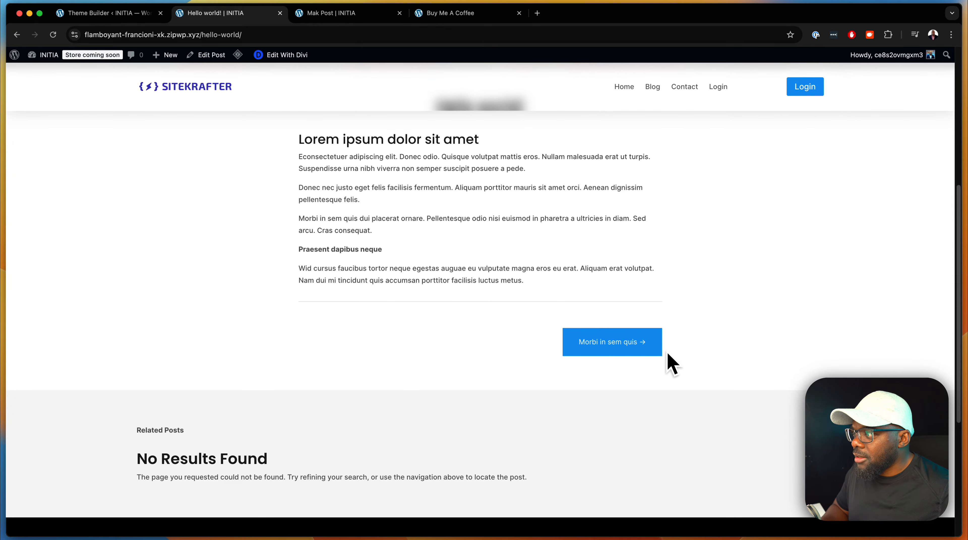
Step: Purge the site cache from the "Hello world!" post and recheck its Related Posts section
{"action": "mouse_move", "coordinate": [237, 55]}
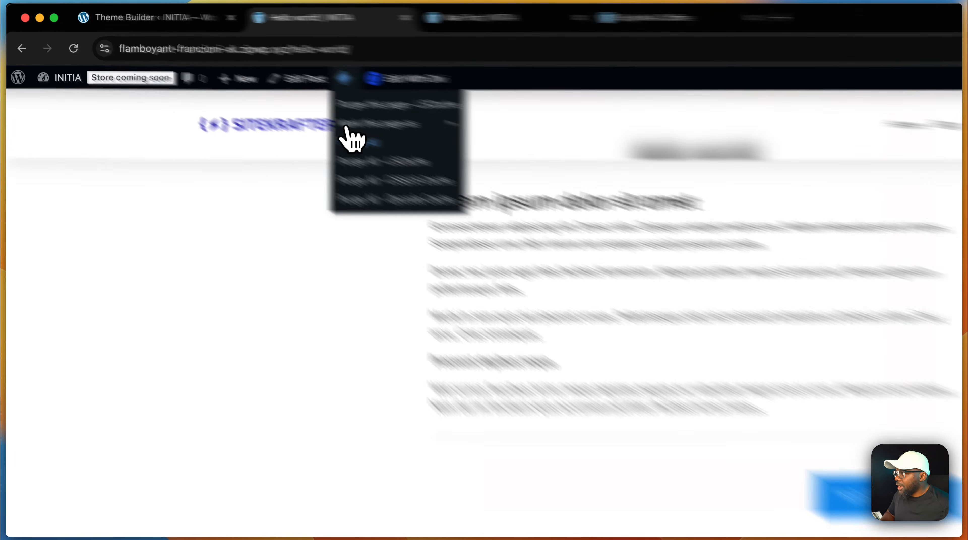
{"action": "left_click", "coordinate": [247, 99]}
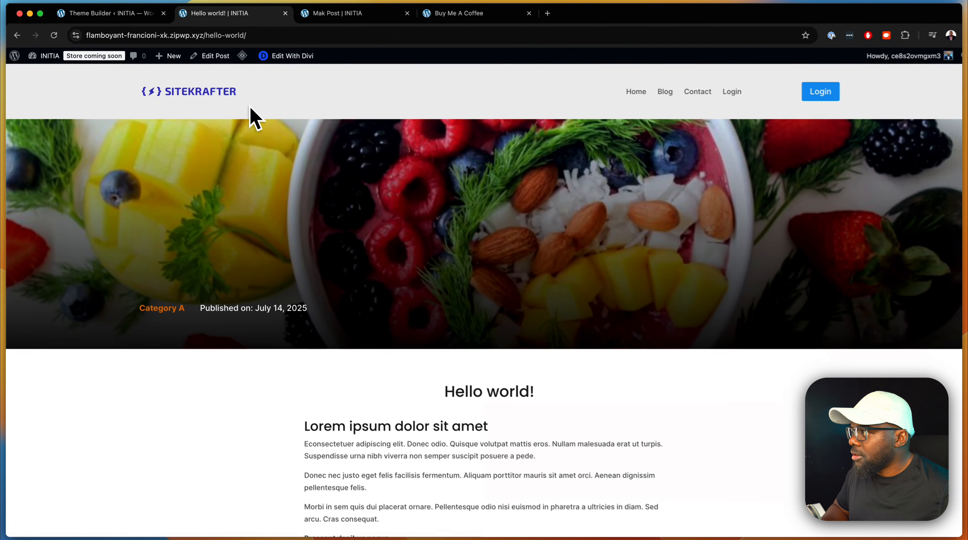
{"action": "scroll", "coordinate": [519, 350], "scroll_direction": "down", "scroll_amount": 9}
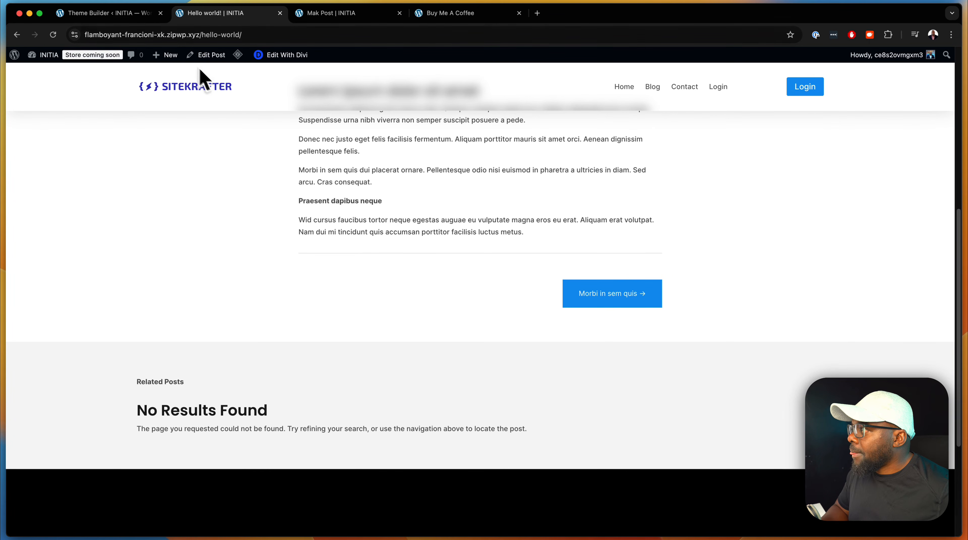
Step: Reopen the custom body of the All Posts template in the Theme Builder and open the Blog module's settings
{"action": "left_click", "coordinate": [109, 13]}
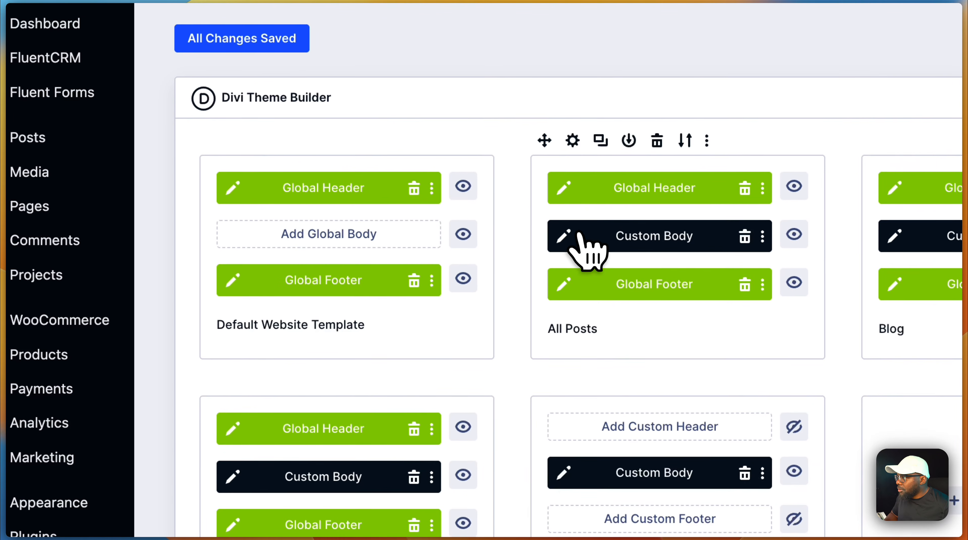
{"action": "left_click", "coordinate": [565, 236]}
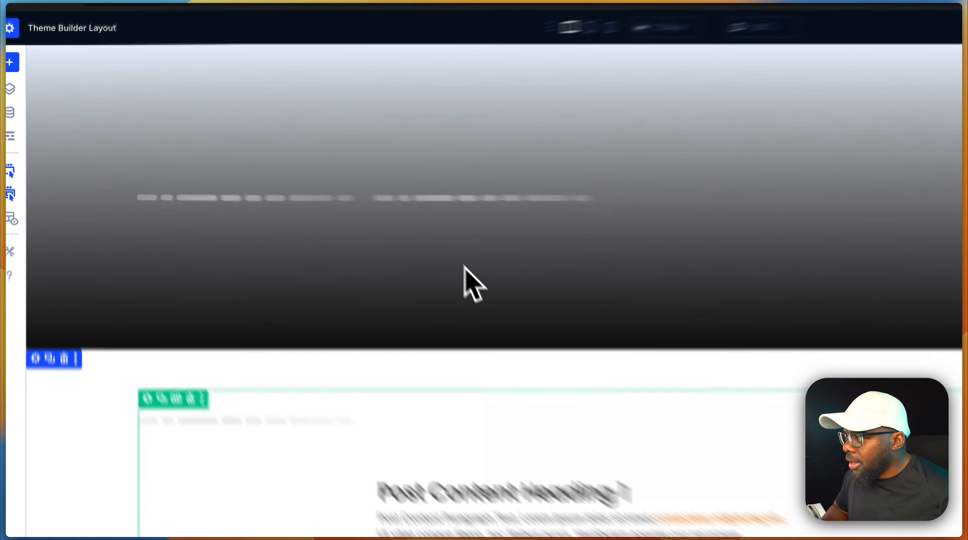
{"action": "scroll", "coordinate": [575, 410], "scroll_direction": "down", "scroll_amount": 15}
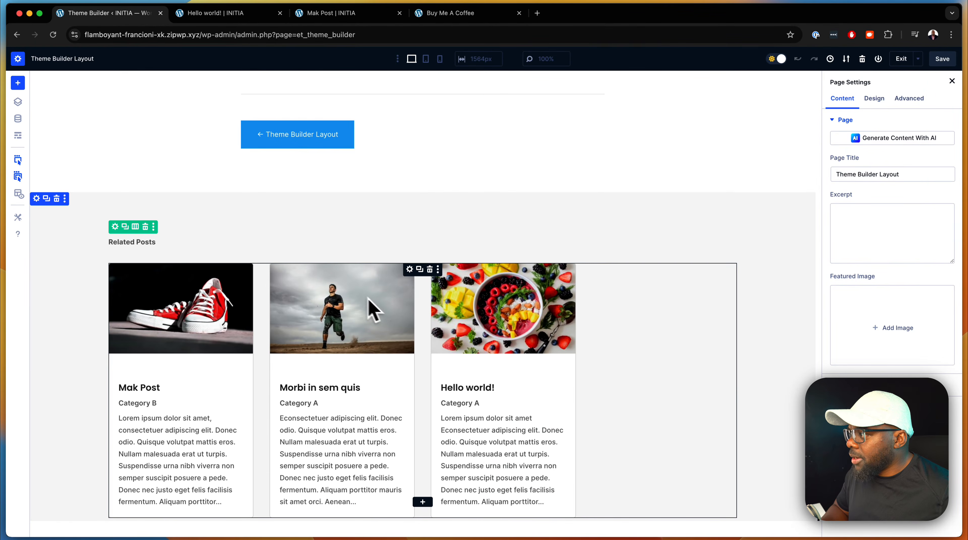
{"action": "left_click", "coordinate": [410, 269]}
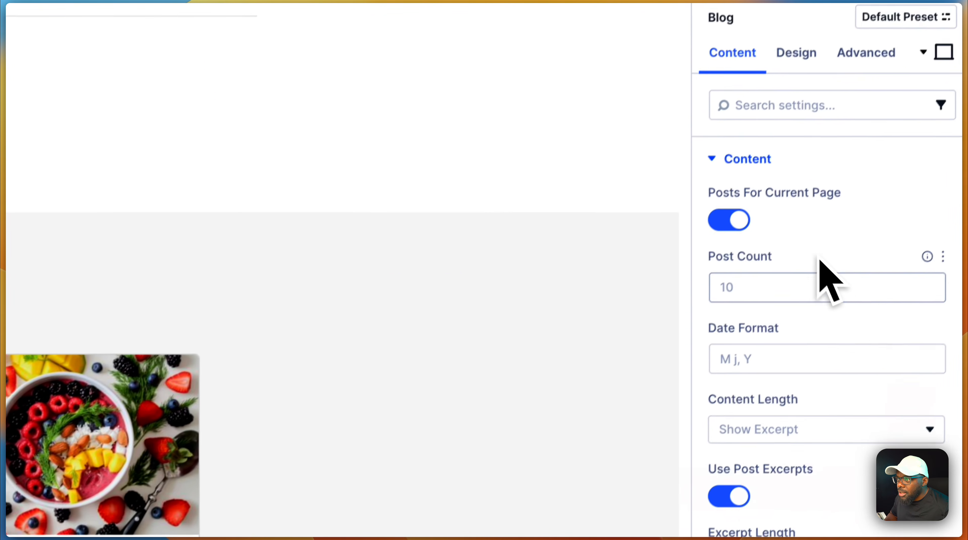
Step: Set the Blog module's Post Count to 4 and its Excerpt Length to 120
{"action": "left_click", "coordinate": [738, 288]}
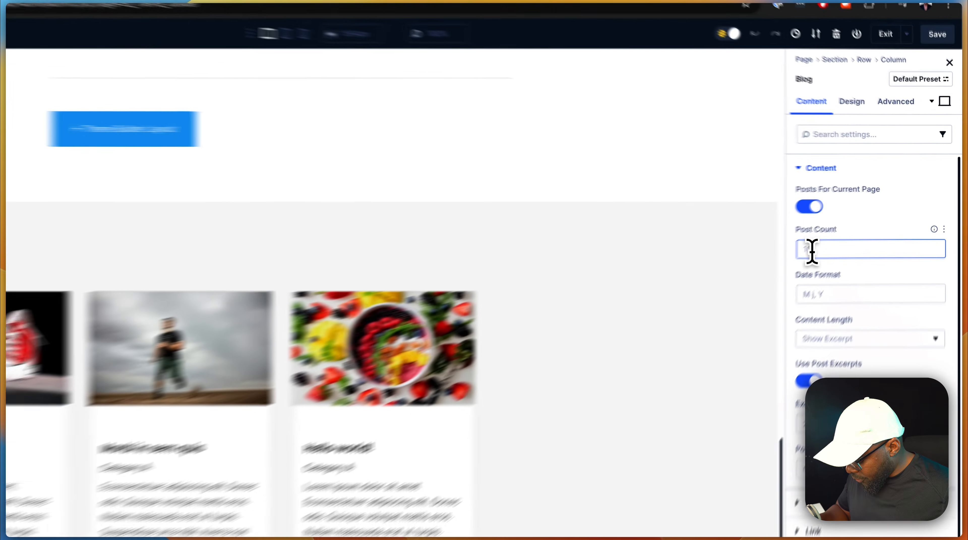
{"action": "type", "text": "4"}
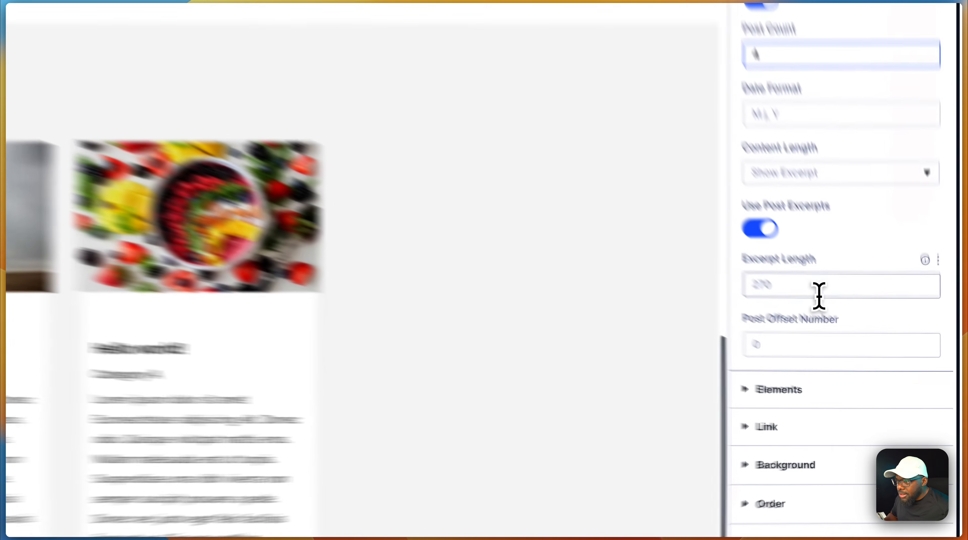
{"action": "left_click", "coordinate": [872, 349]}
{"action": "type", "text": "120"}
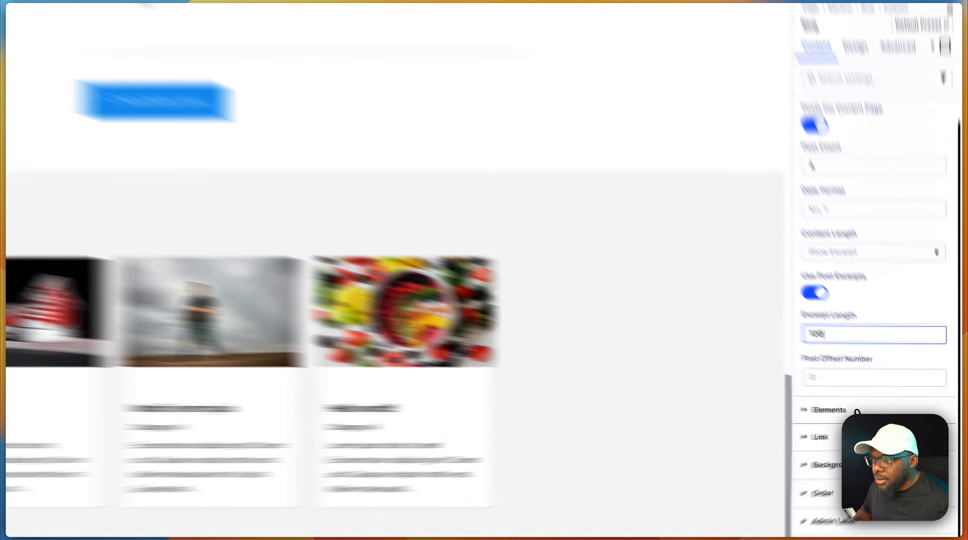
Step: Look over the Blog module's Elements options and reopen its Content settings
{"action": "left_click", "coordinate": [871, 409]}
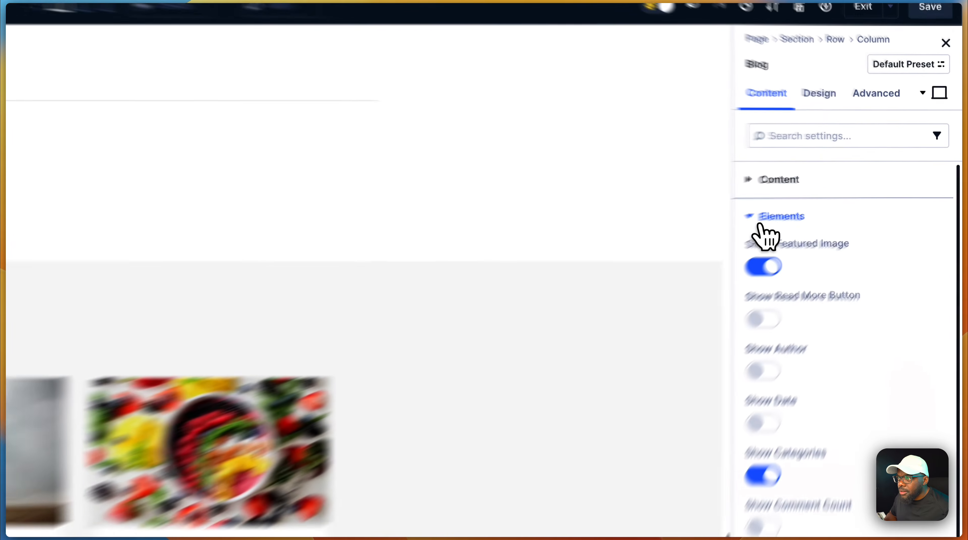
{"action": "left_click", "coordinate": [851, 188]}
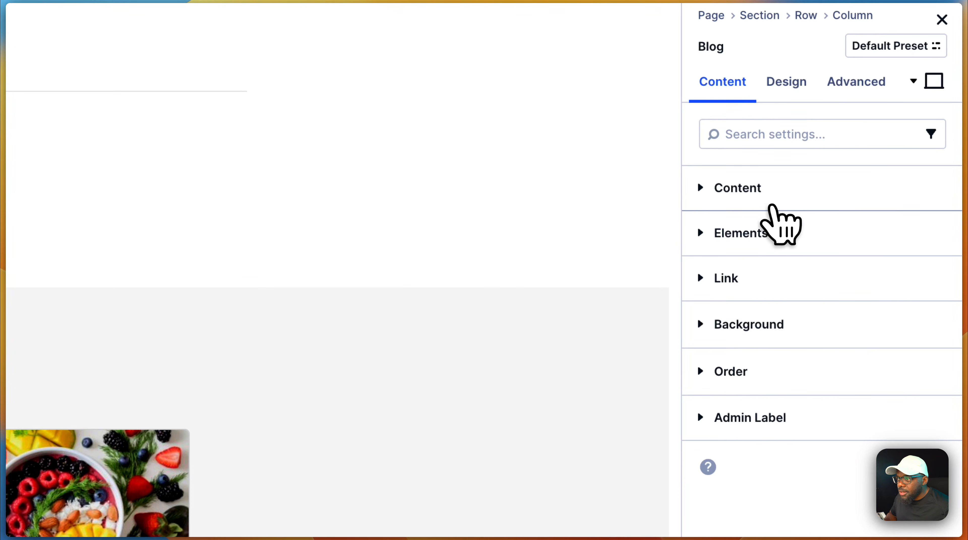
{"action": "left_click", "coordinate": [771, 202]}
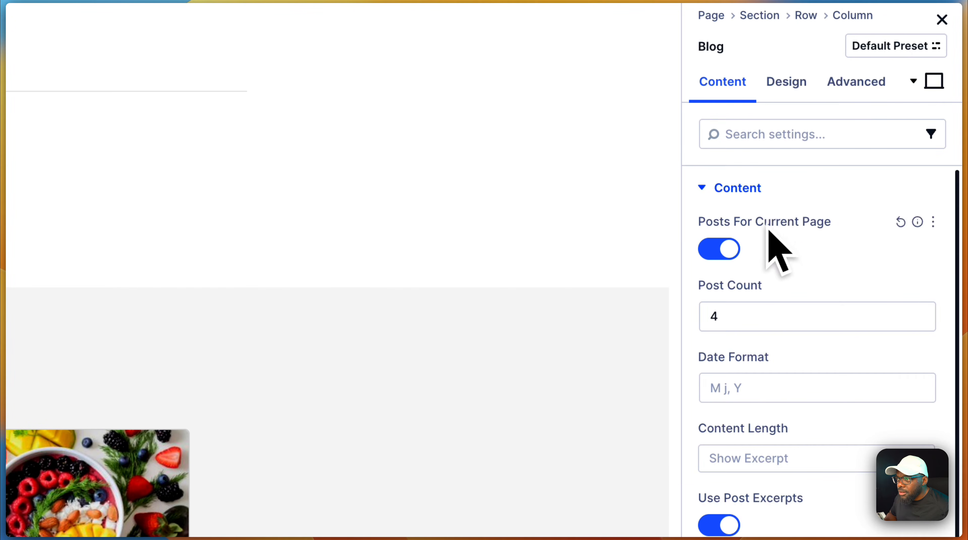
Step: Turn off Posts For Current Page in the Blog module and save the template layout
{"action": "left_click", "coordinate": [721, 250]}
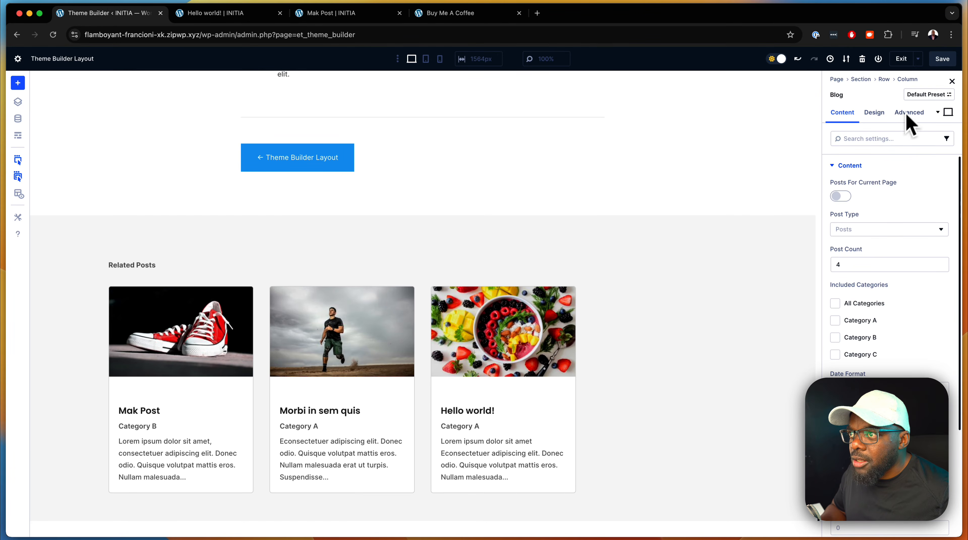
{"action": "left_click", "coordinate": [942, 59]}
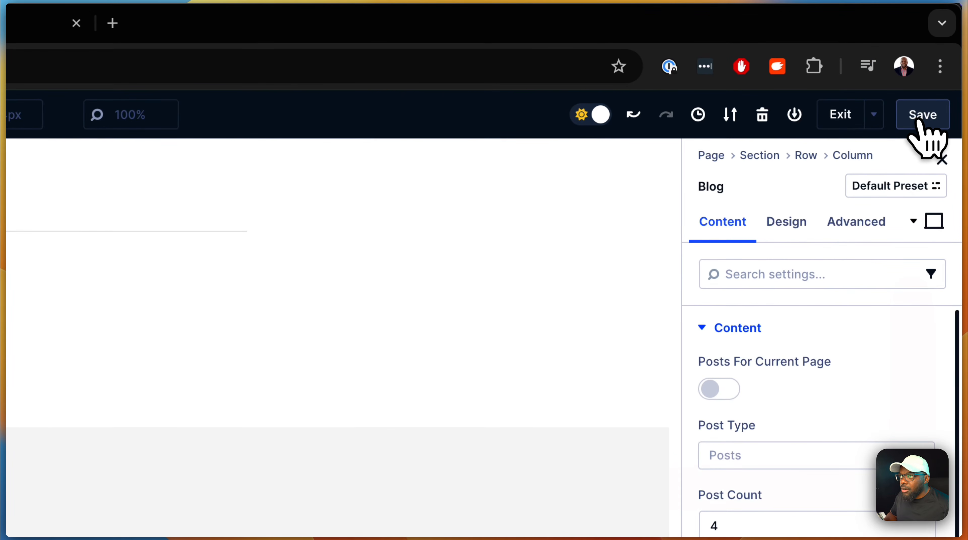
Step: Reload the "Hello world!" post and check its Related Posts section against the rest of the page
{"action": "left_click", "coordinate": [324, 30]}
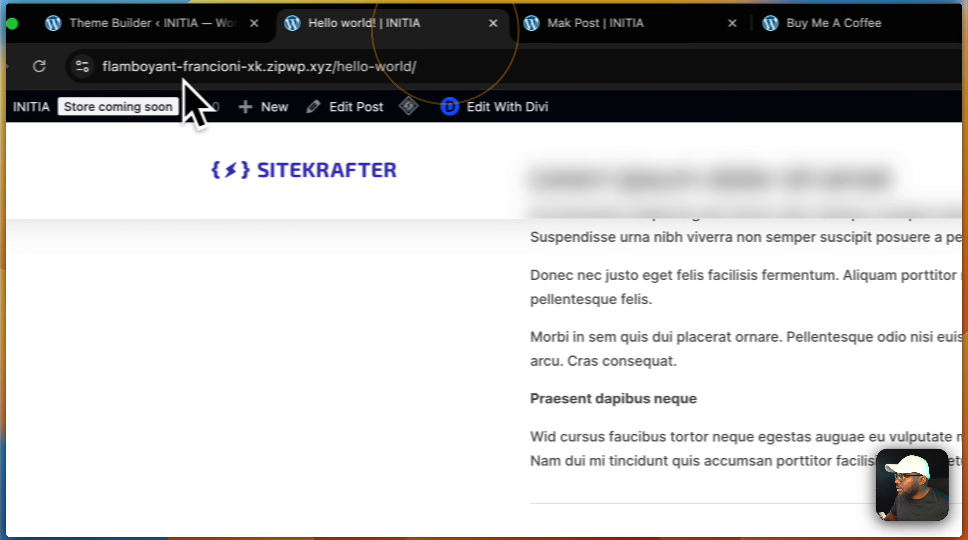
{"action": "left_click", "coordinate": [39, 66]}
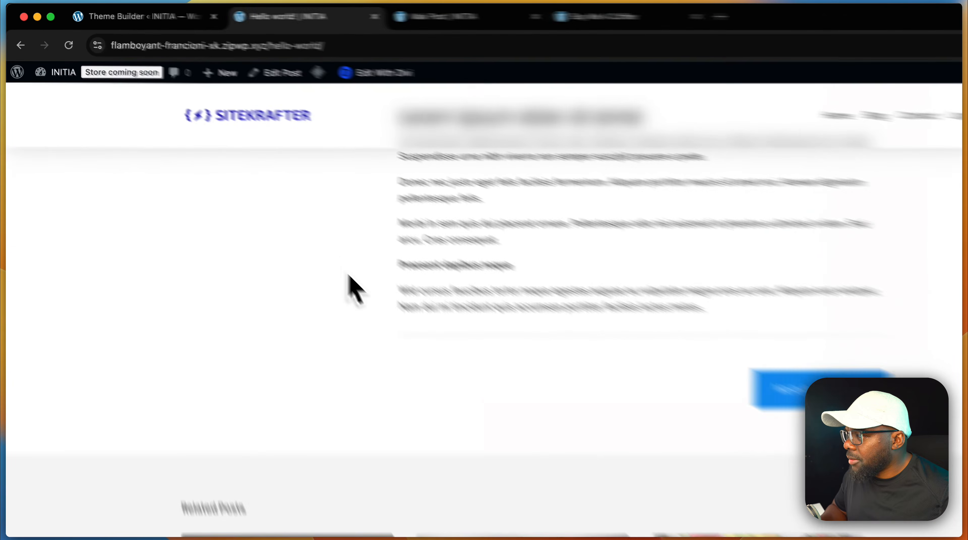
{"action": "scroll", "coordinate": [356, 290], "scroll_direction": "down", "scroll_amount": 10}
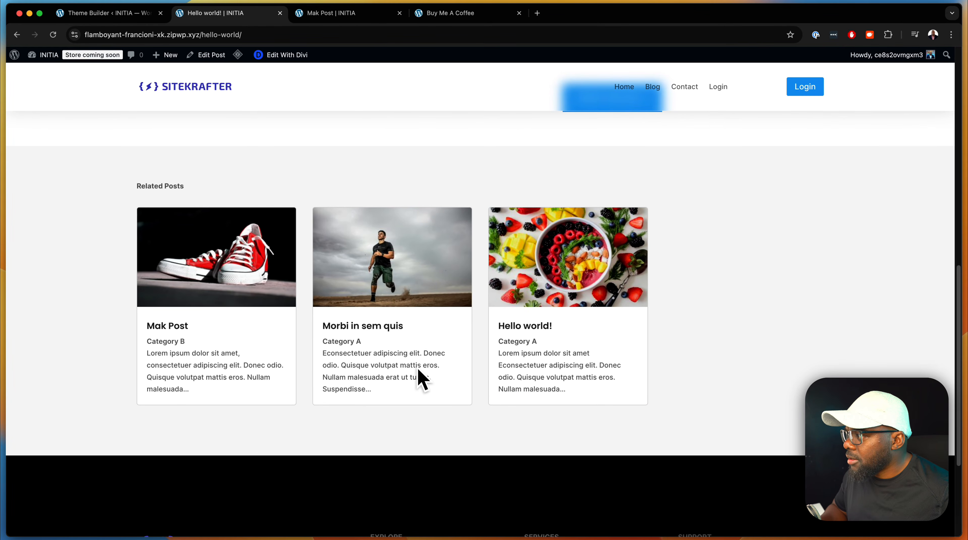
{"action": "scroll", "coordinate": [419, 371], "scroll_direction": "down", "scroll_amount": 1}
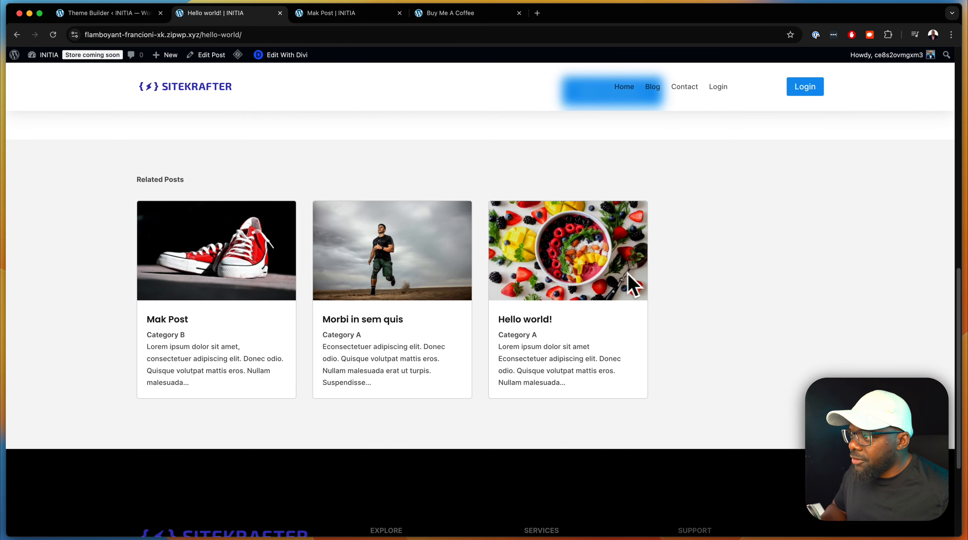
{"action": "scroll", "coordinate": [550, 335], "scroll_direction": "up", "scroll_amount": 15}
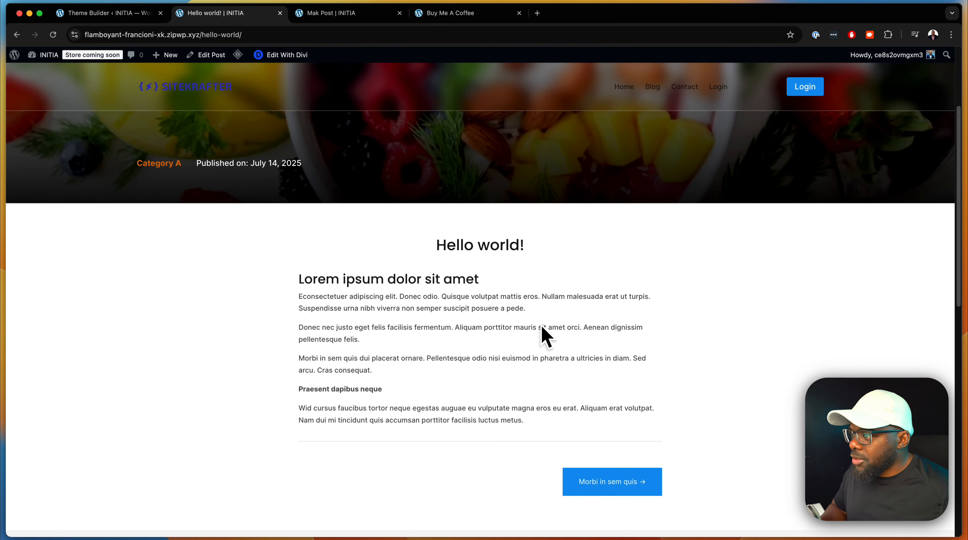
{"action": "scroll", "coordinate": [547, 336], "scroll_direction": "down", "scroll_amount": 15}
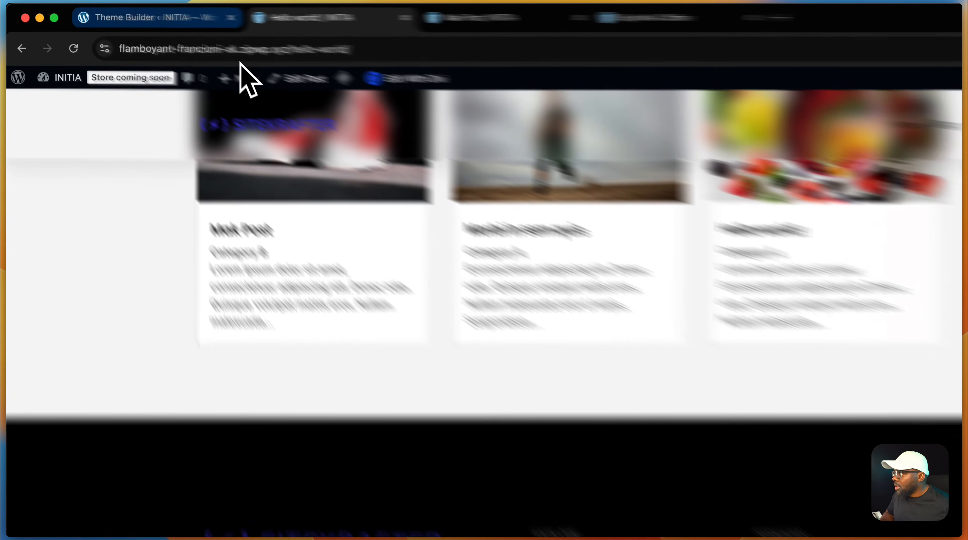
Step: Insert a new single-column section below the Related Posts section and add a Comments module to it
{"action": "left_click", "coordinate": [150, 13]}
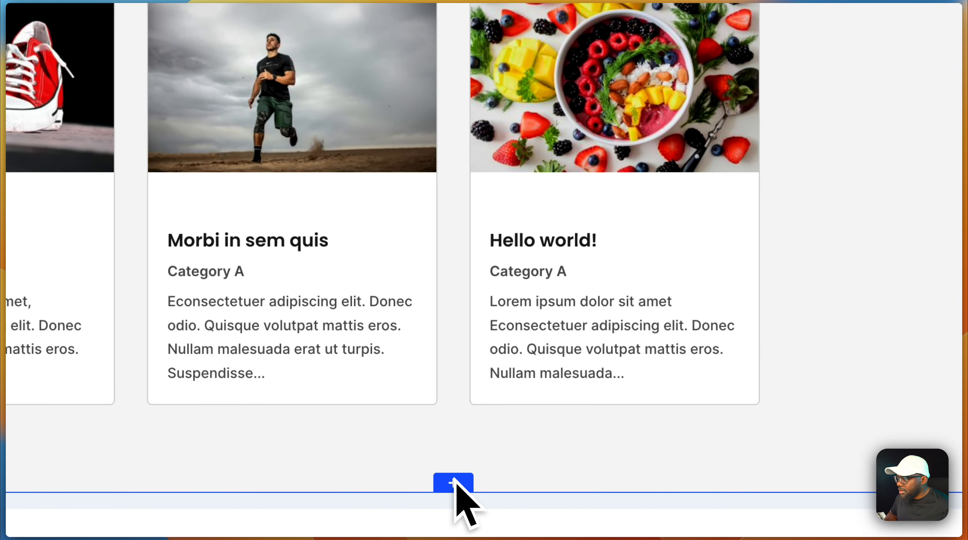
{"action": "left_click", "coordinate": [453, 480]}
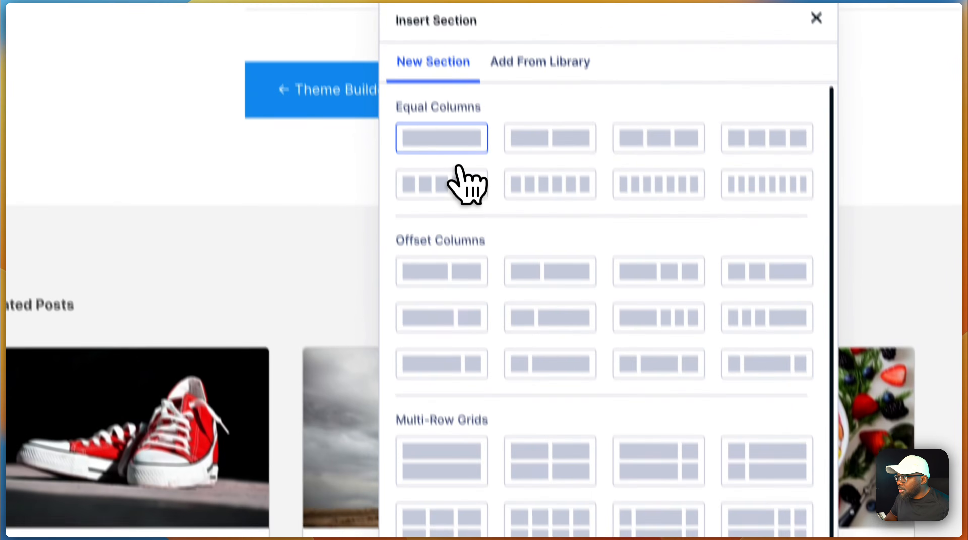
{"action": "left_click", "coordinate": [458, 167]}
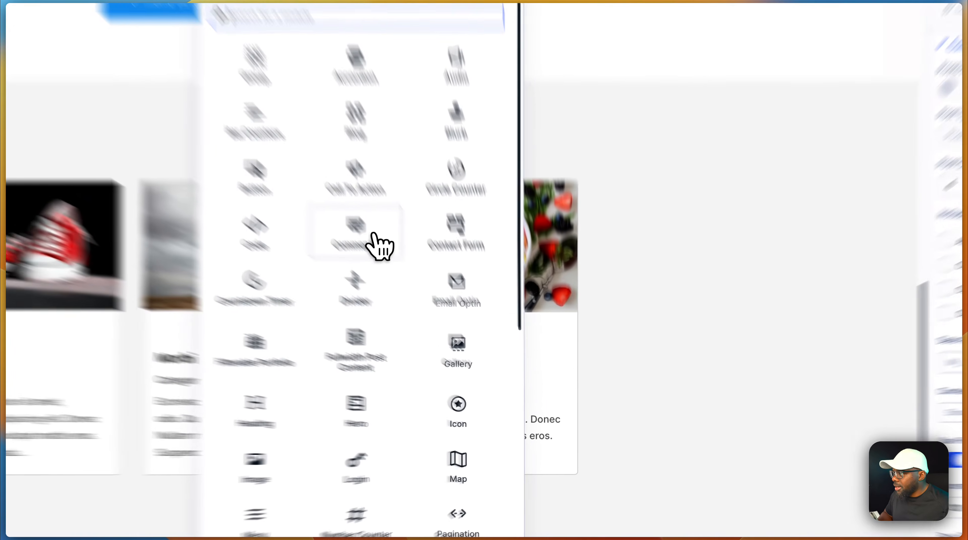
{"action": "left_click", "coordinate": [435, 301]}
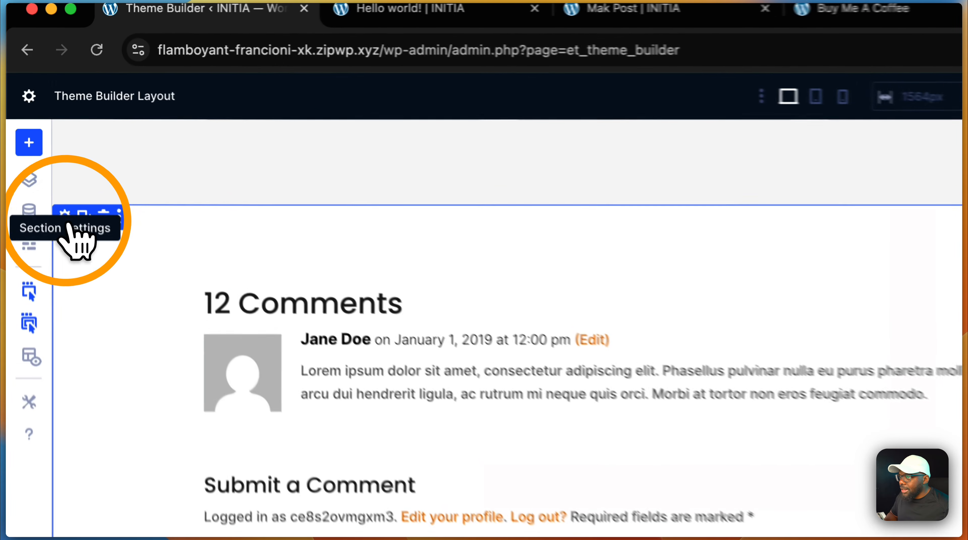
Step: Give the new comments section a black background color
{"action": "left_click", "coordinate": [36, 121]}
{"action": "left_click", "coordinate": [870, 239]}
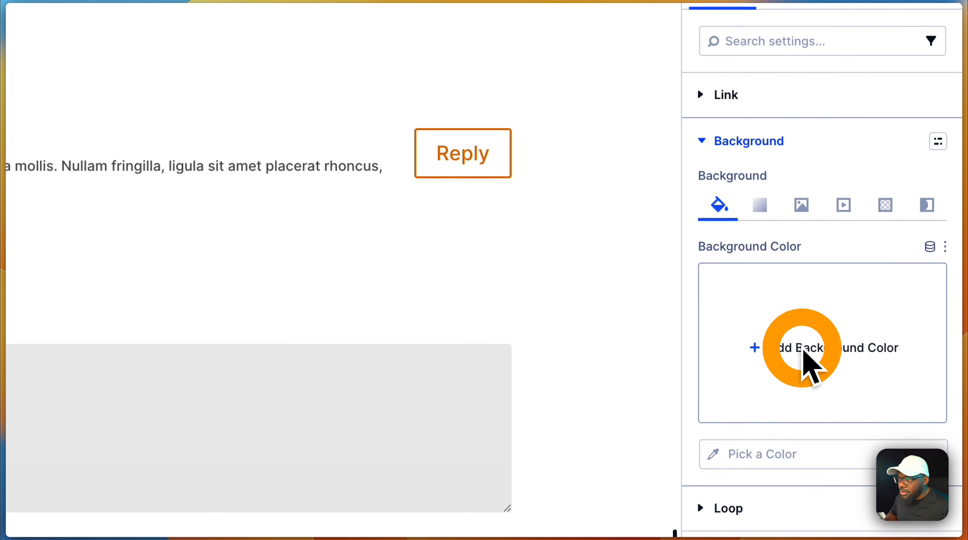
{"action": "left_click", "coordinate": [802, 360]}
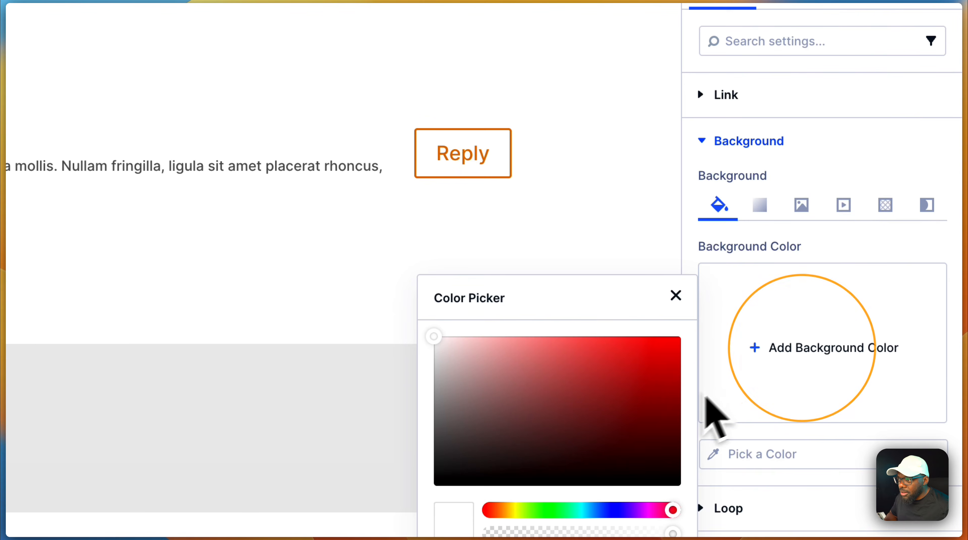
{"action": "left_click_drag", "start_coordinate": [443, 484], "coordinate": [424, 494]}
{"action": "left_click_drag", "start_coordinate": [424, 317], "coordinate": [421, 297]}
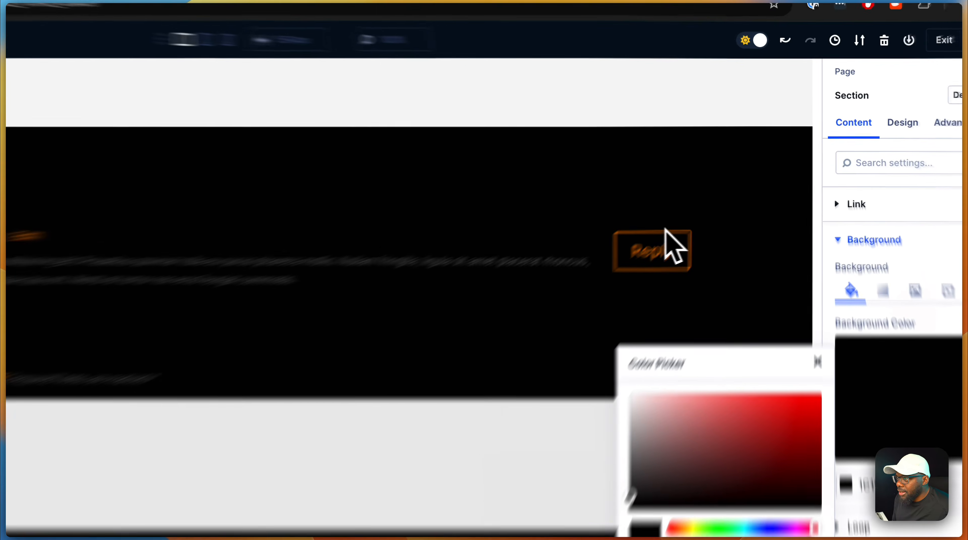
{"action": "left_click", "coordinate": [768, 171]}
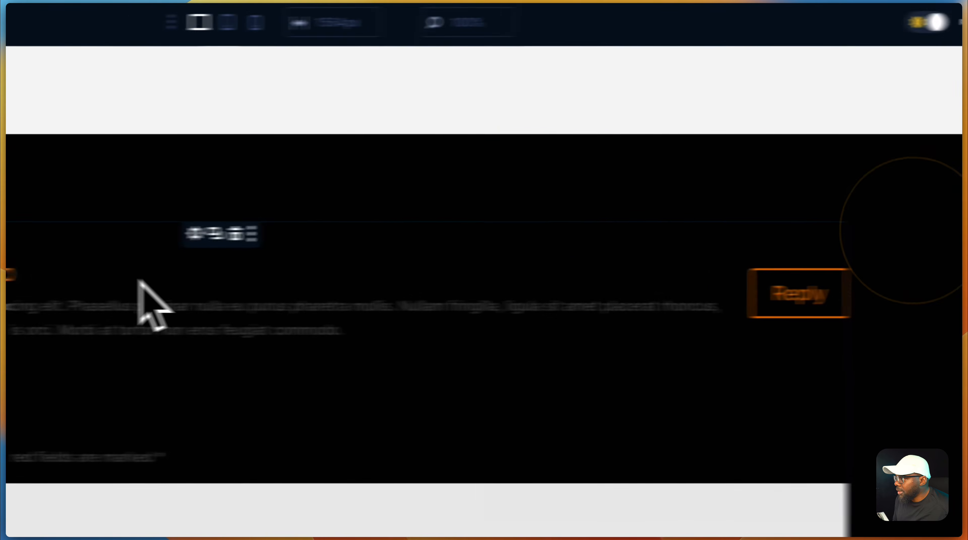
Step: Set the Comments module's top and bottom padding to 2 rem as linked values
{"action": "left_click", "coordinate": [594, 257]}
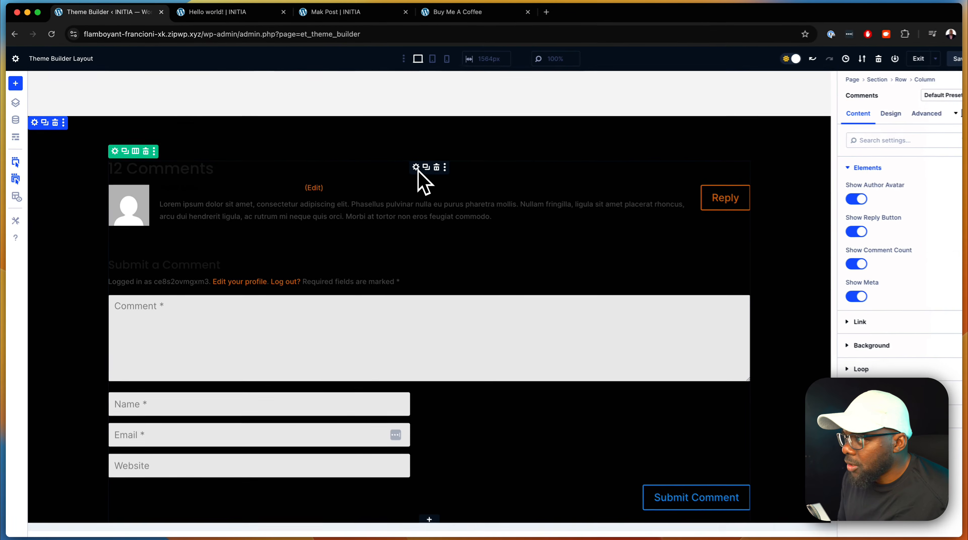
{"action": "left_click", "coordinate": [875, 112]}
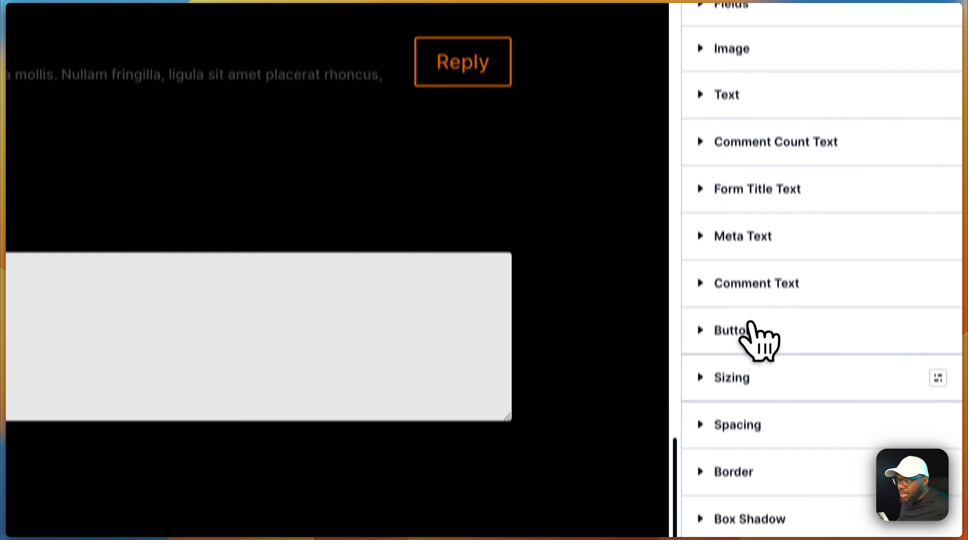
{"action": "left_click", "coordinate": [738, 369]}
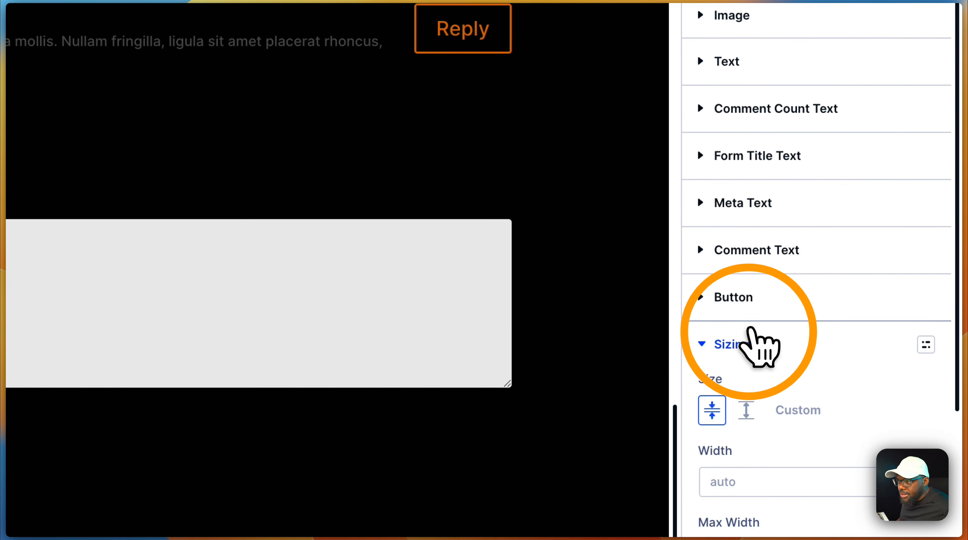
{"action": "scroll", "coordinate": [772, 227], "scroll_direction": "down", "scroll_amount": 5}
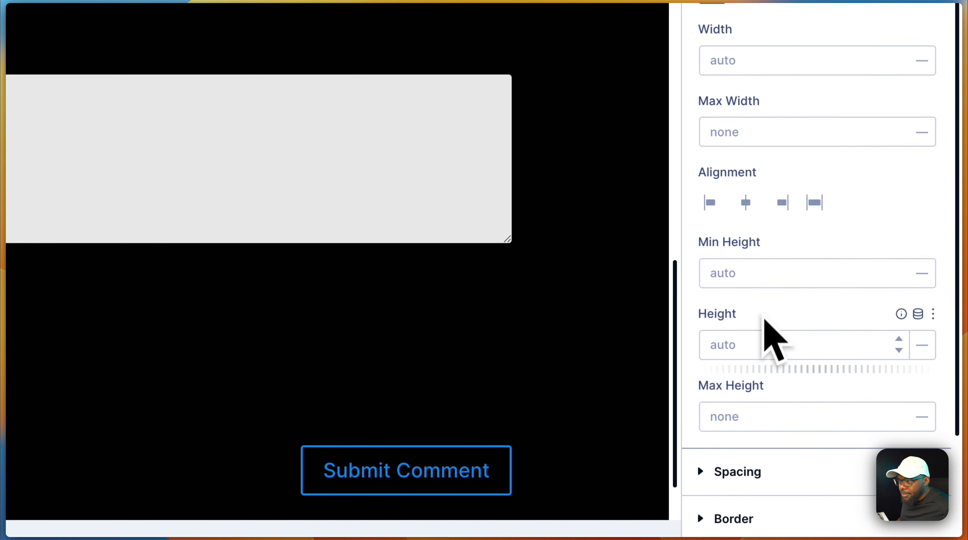
{"action": "scroll", "coordinate": [767, 341], "scroll_direction": "down", "scroll_amount": 5}
{"action": "left_click", "coordinate": [755, 288]}
{"action": "scroll", "coordinate": [751, 299], "scroll_direction": "down", "scroll_amount": 5}
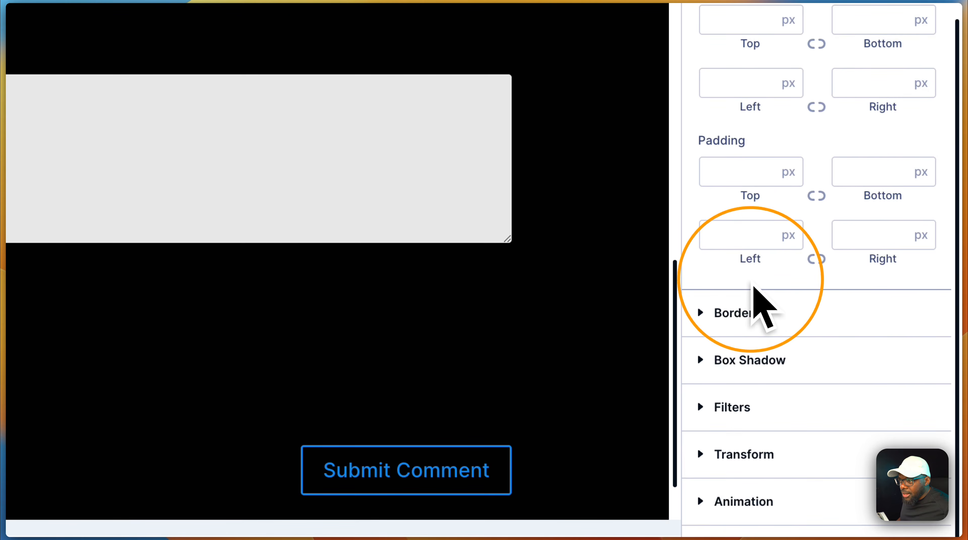
{"action": "left_click", "coordinate": [735, 172]}
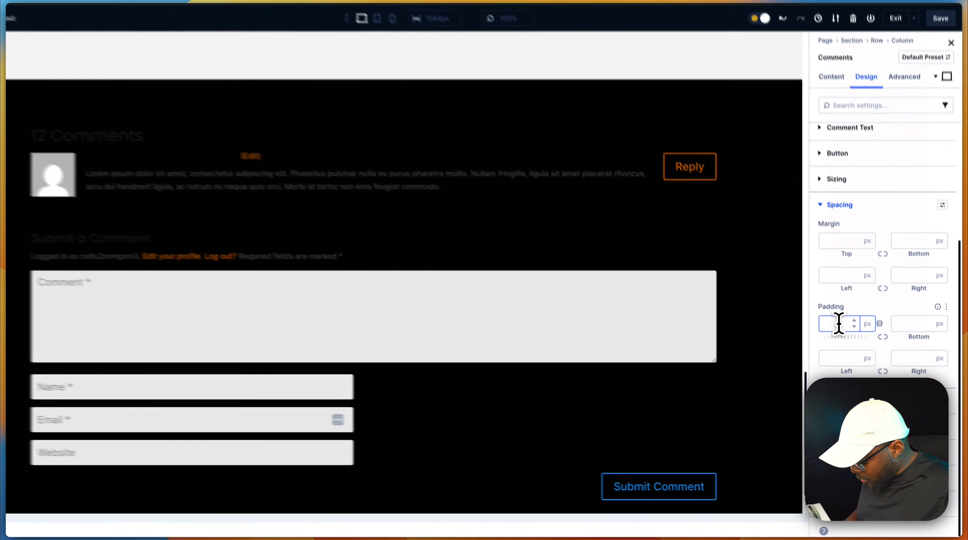
{"action": "type", "text": "2re"}
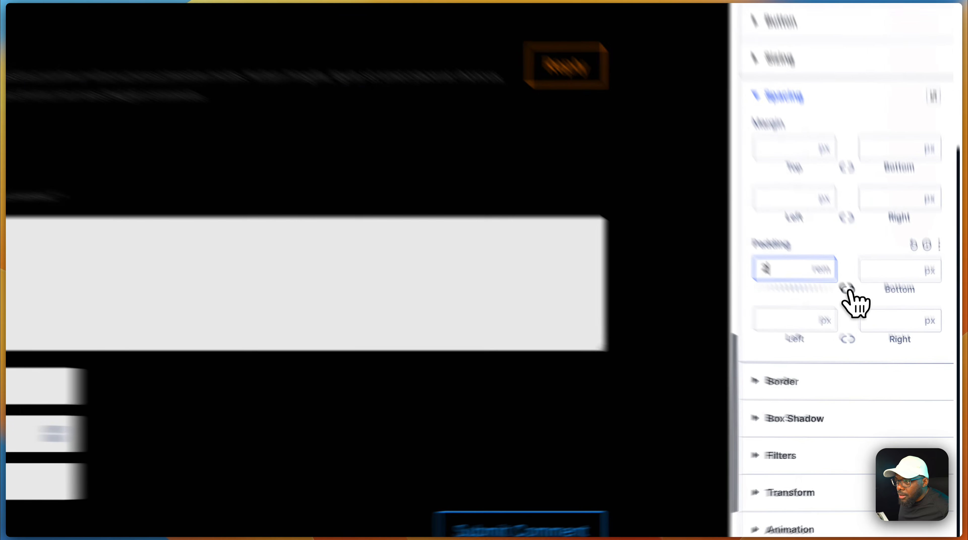
{"action": "left_click", "coordinate": [889, 350]}
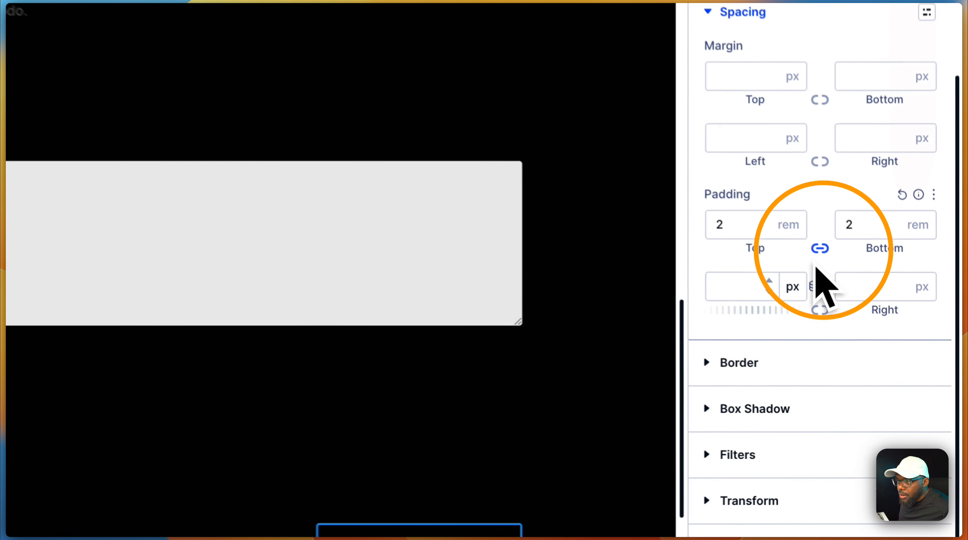
Step: Set the Comments module's left and right padding to 2 rem as linked values
{"action": "left_click", "coordinate": [843, 371]}
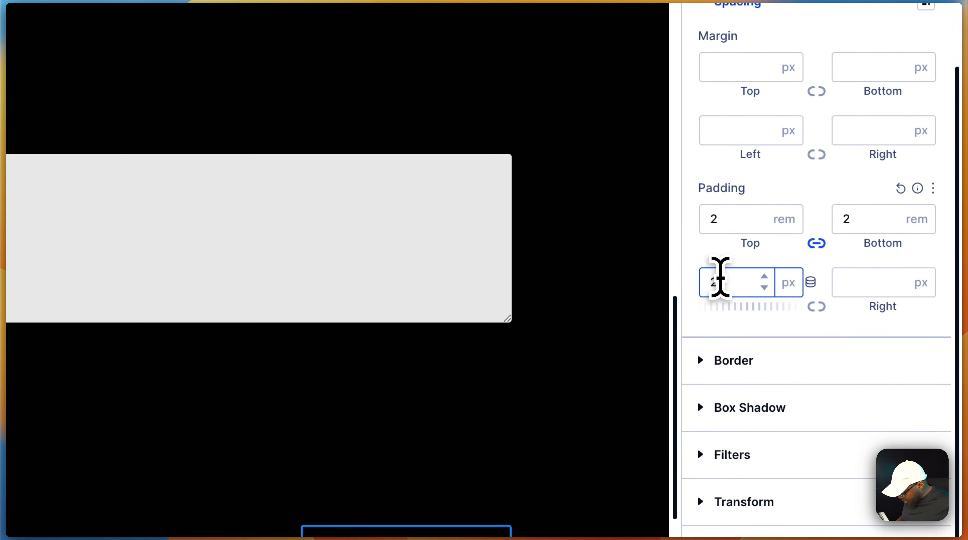
{"action": "type", "text": "2rem"}
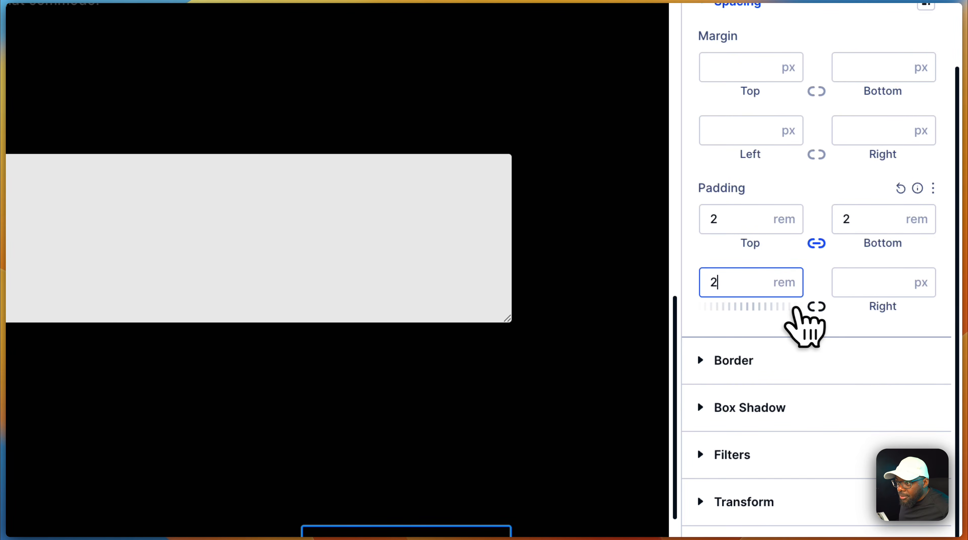
{"action": "left_click", "coordinate": [816, 306]}
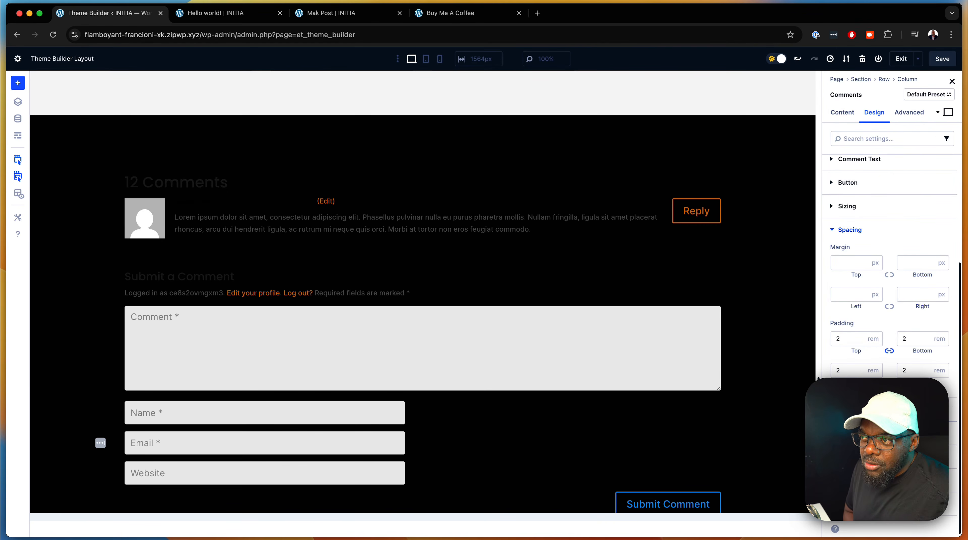
Step: Give the Comments module a white (FFFFFF) background color at 8% opacity
{"action": "scroll", "coordinate": [889, 265], "scroll_direction": "up", "scroll_amount": 5}
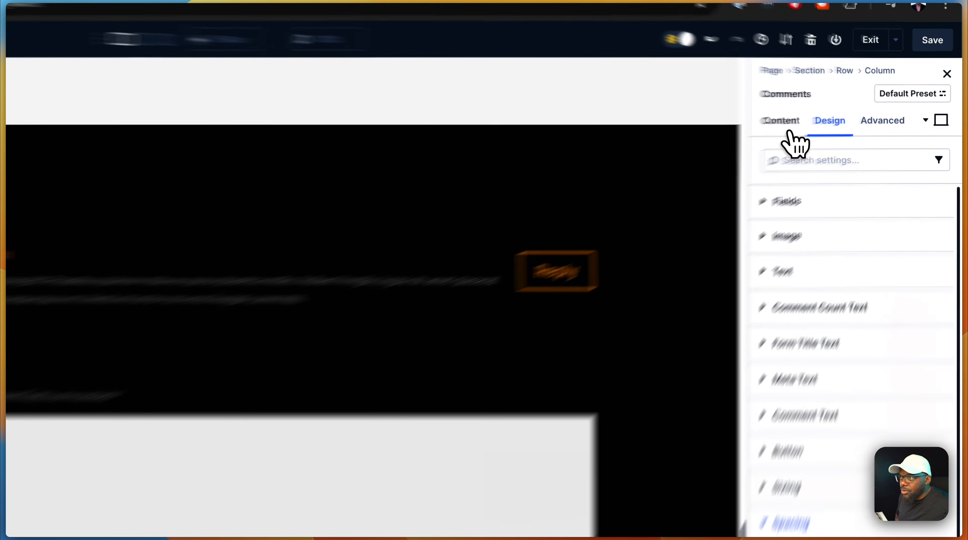
{"action": "left_click", "coordinate": [842, 112]}
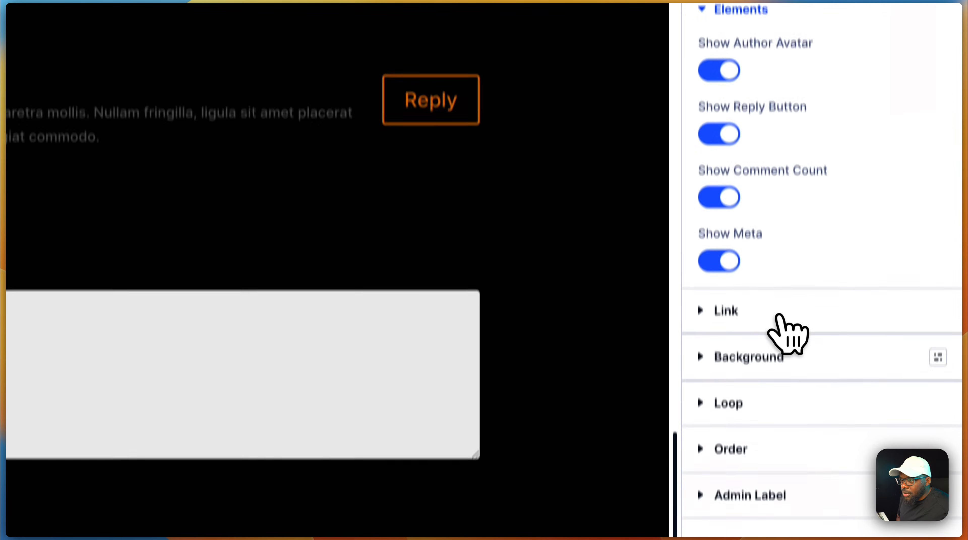
{"action": "left_click", "coordinate": [775, 356]}
{"action": "left_click", "coordinate": [795, 268]}
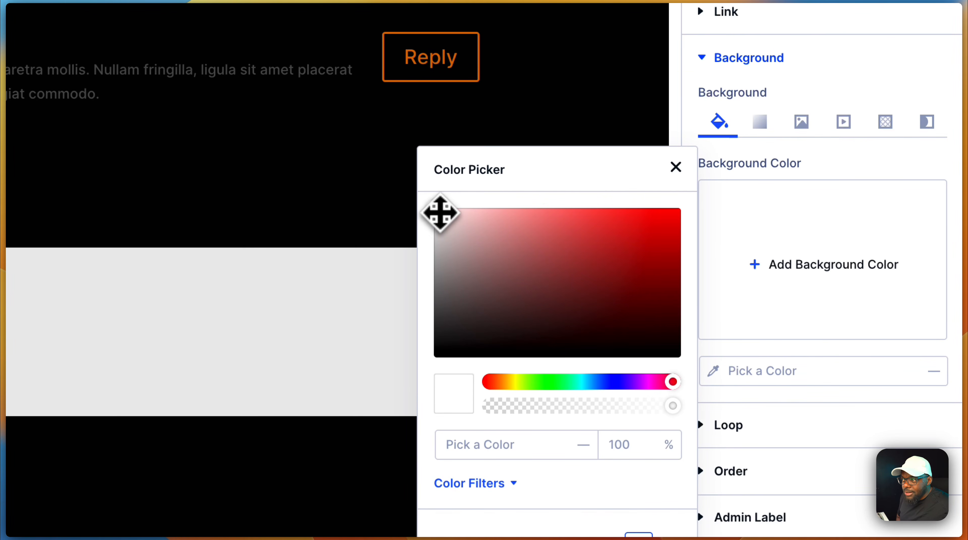
{"action": "mouse_move", "coordinate": [439, 213]}
{"action": "left_mouse_down"}
{"action": "mouse_move", "coordinate": [440, 229]}
{"action": "mouse_move", "coordinate": [434, 204]}
{"action": "left_mouse_up"}
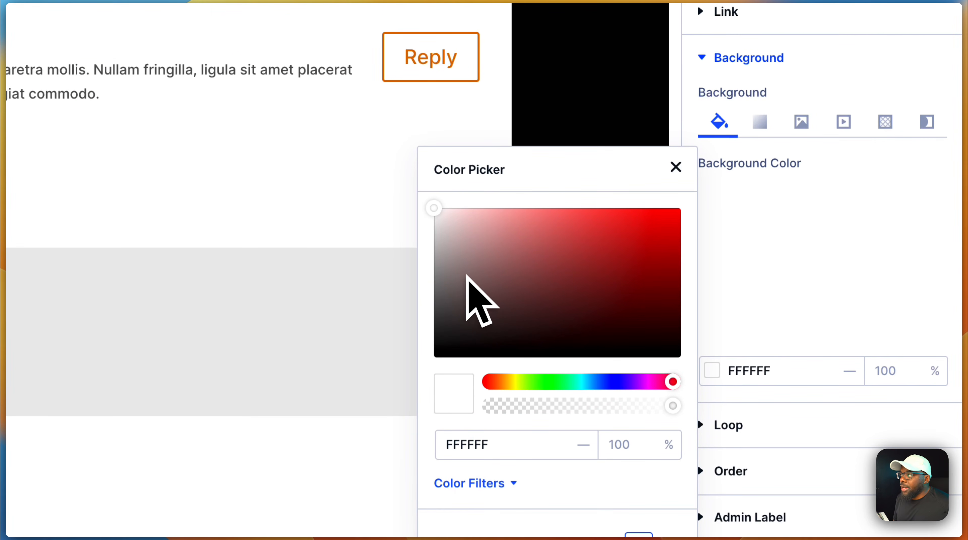
{"action": "left_click_drag", "start_coordinate": [672, 406], "coordinate": [651, 406]}
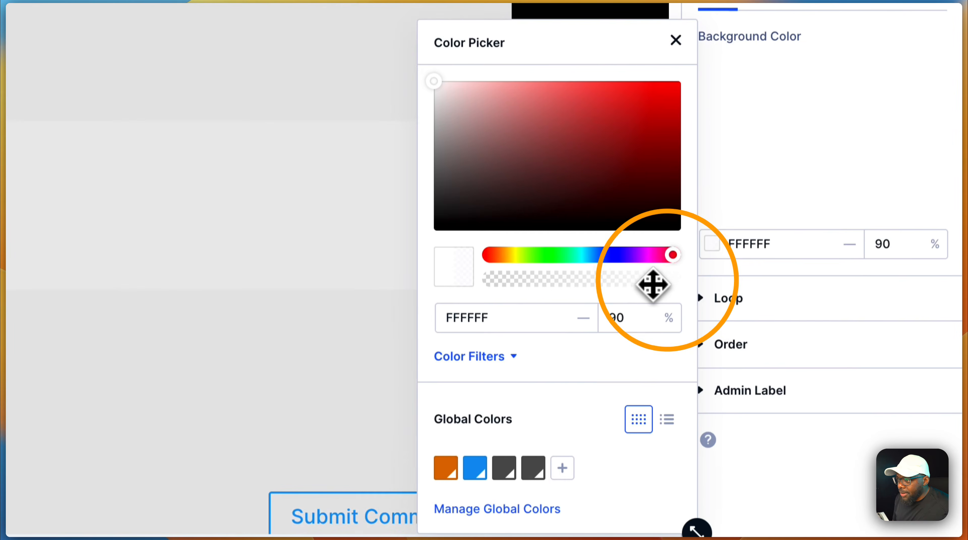
{"action": "left_click_drag", "start_coordinate": [653, 286], "coordinate": [556, 282]}
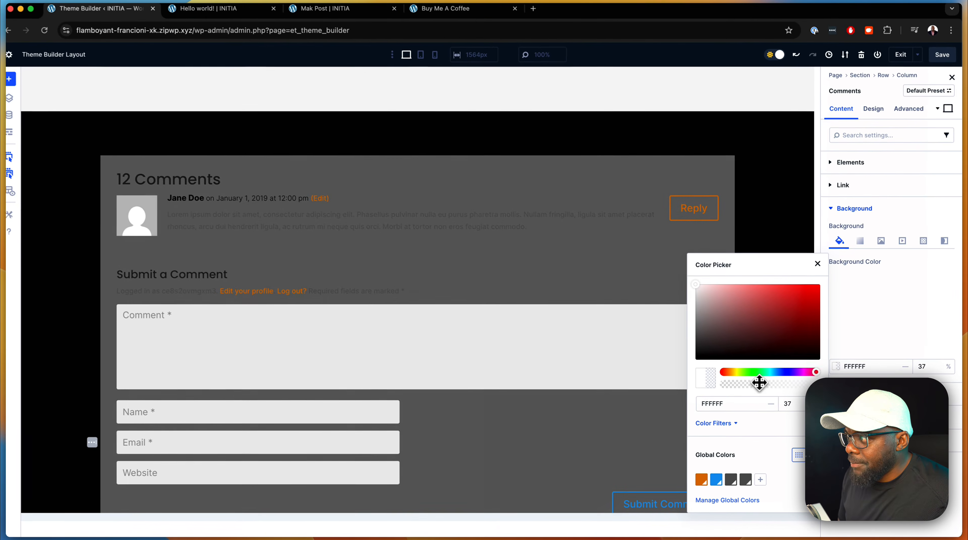
{"action": "left_click_drag", "start_coordinate": [759, 383], "coordinate": [750, 382]}
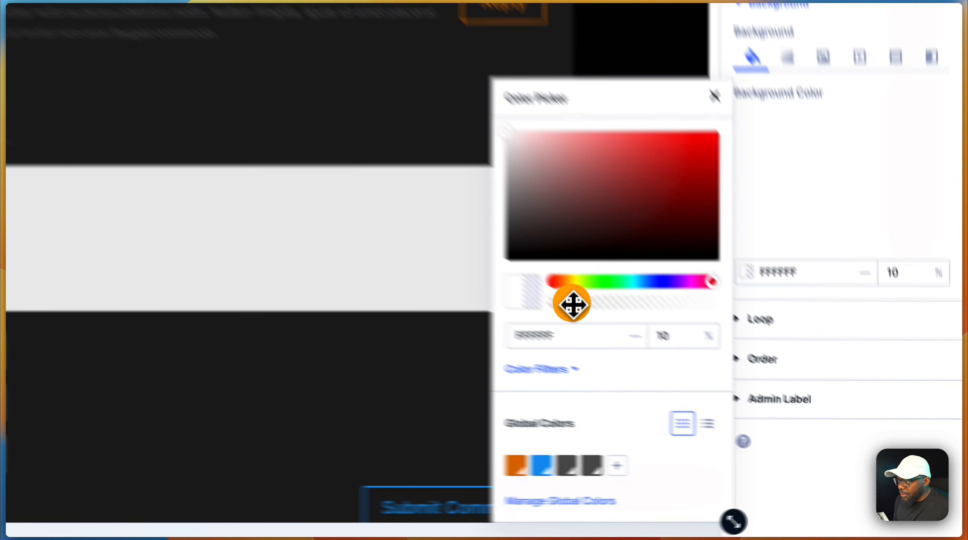
{"action": "left_click_drag", "start_coordinate": [736, 386], "coordinate": [709, 375]}
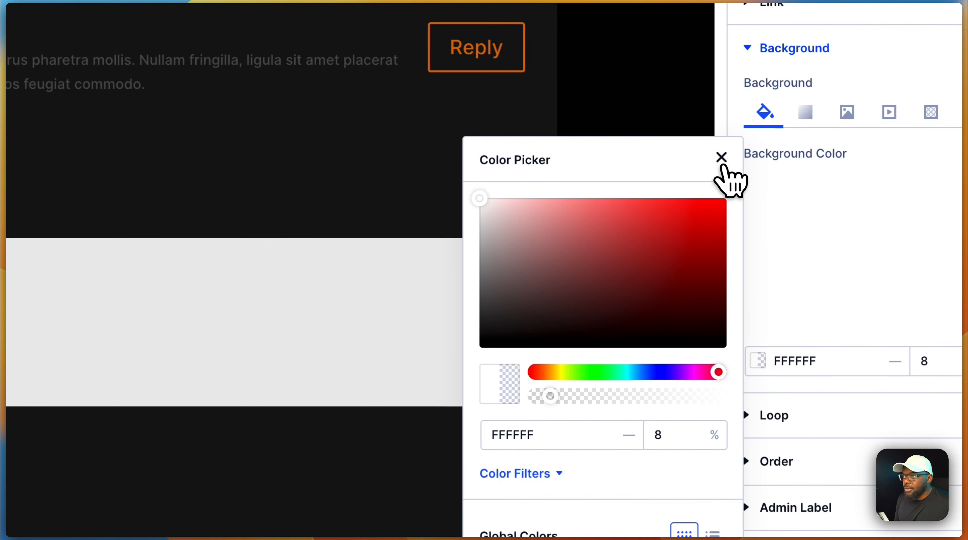
Step: Round all four corners of the Comments module with a linked border radius of 8 px
{"action": "left_click", "coordinate": [721, 160]}
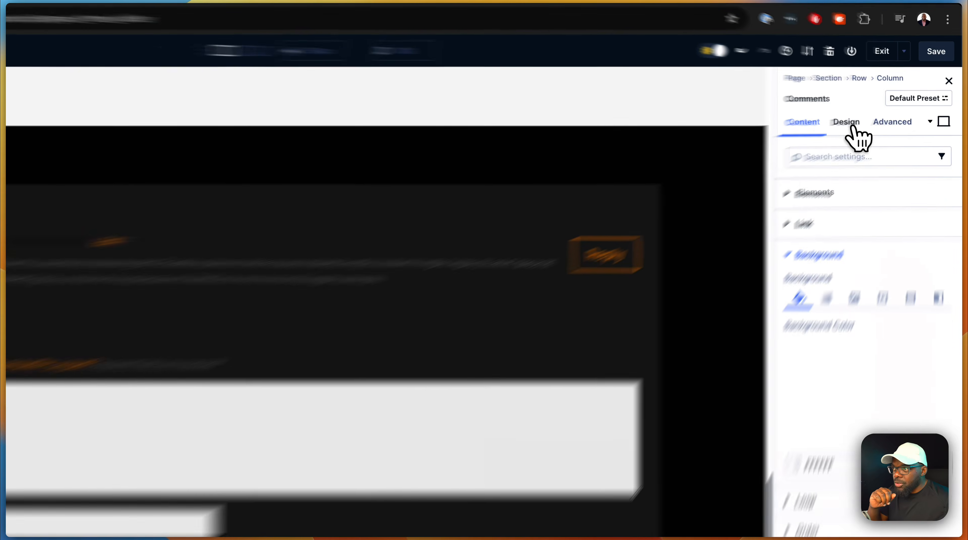
{"action": "left_click", "coordinate": [874, 112]}
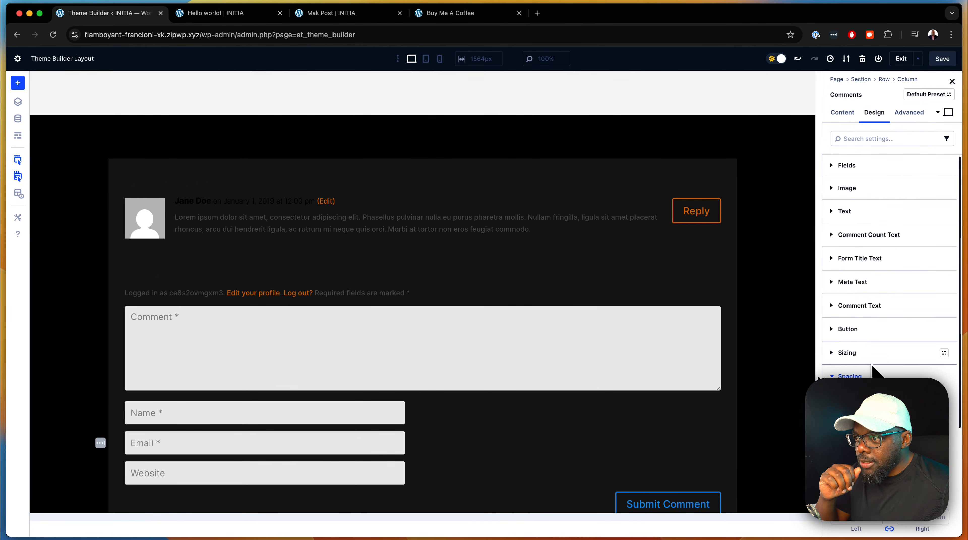
{"action": "scroll", "coordinate": [879, 365], "scroll_direction": "down", "scroll_amount": 3}
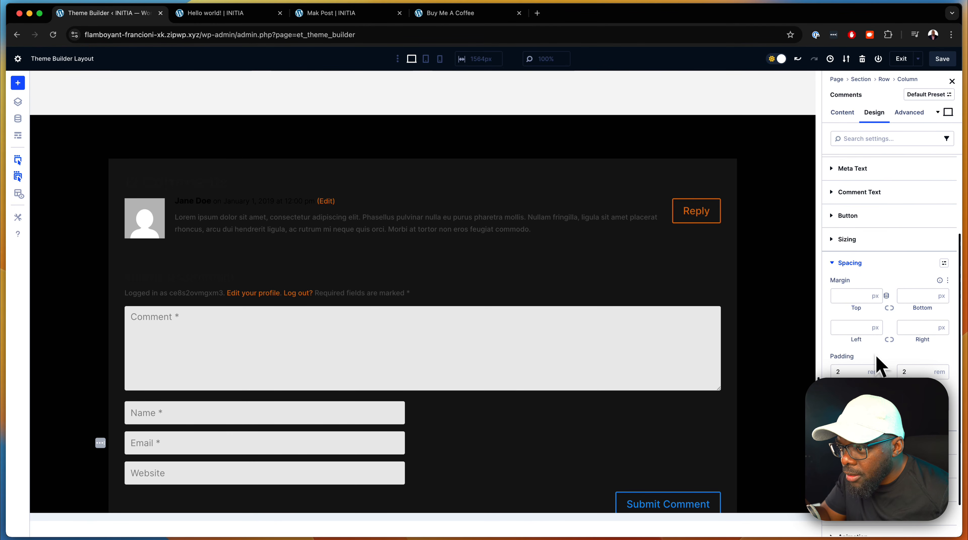
{"action": "left_click", "coordinate": [855, 447]}
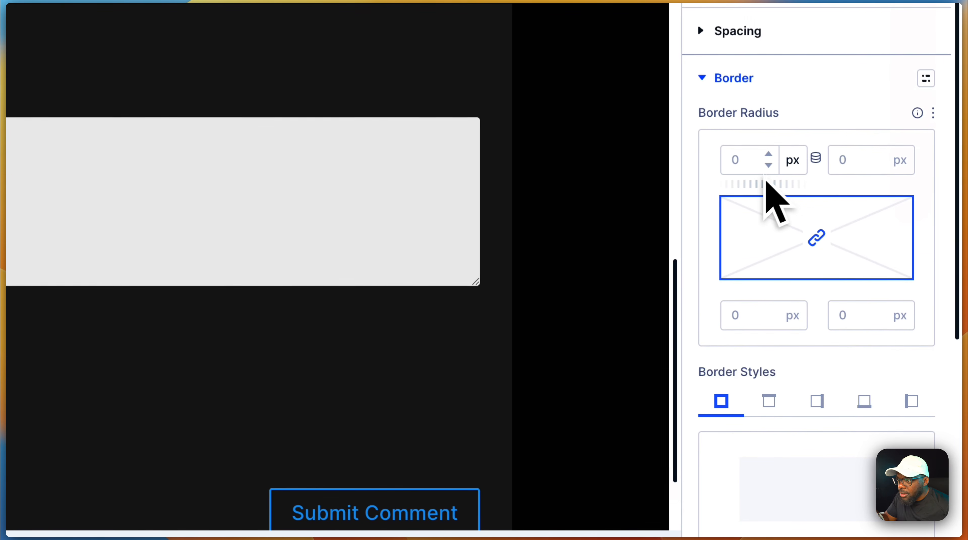
{"action": "left_click", "coordinate": [768, 155]}
{"action": "left_click", "coordinate": [768, 154]}
{"action": "left_click", "coordinate": [768, 154]}
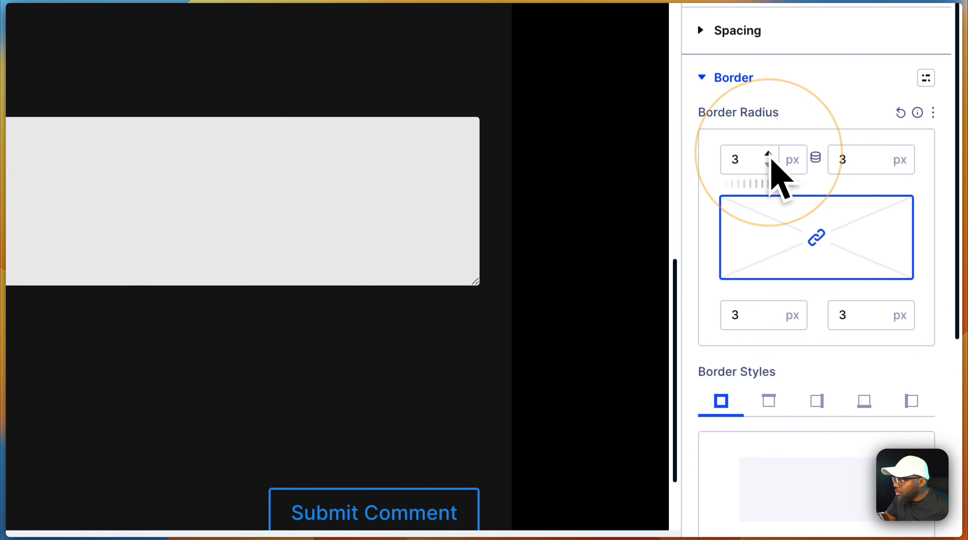
{"action": "left_click", "coordinate": [768, 154]}
{"action": "left_click", "coordinate": [768, 154]}
{"action": "left_click", "coordinate": [769, 155]}
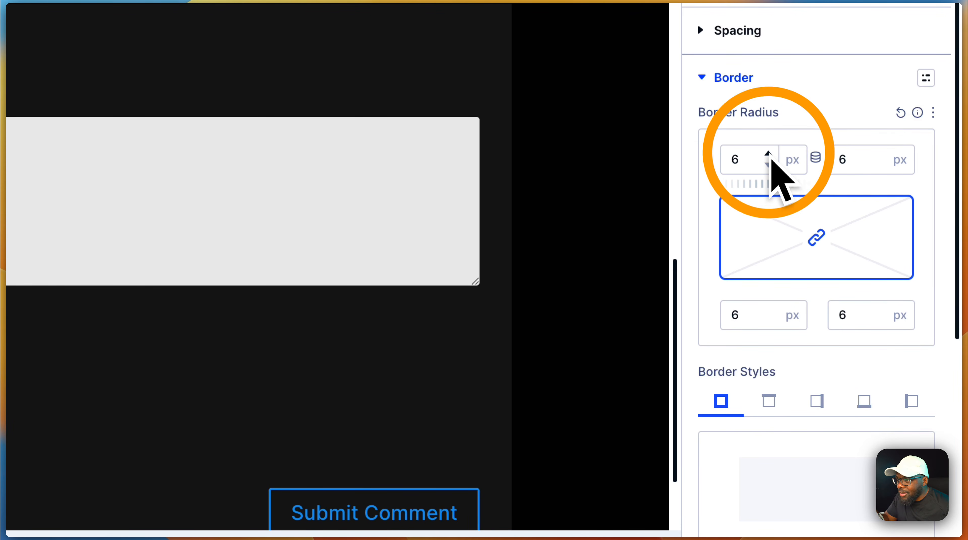
{"action": "left_click", "coordinate": [768, 155]}
{"action": "left_click", "coordinate": [769, 155]}
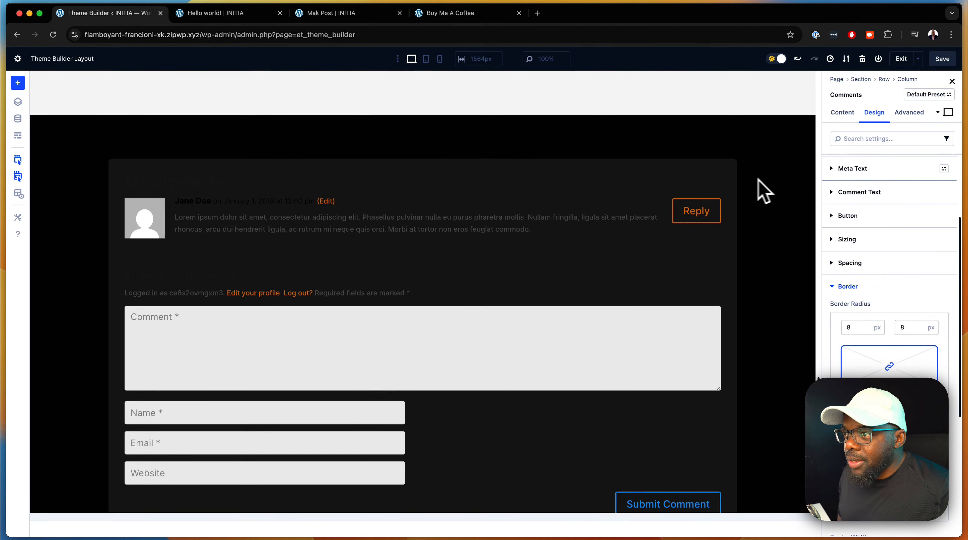
Step: Set the Comments module's text color to Light
{"action": "scroll", "coordinate": [869, 204], "scroll_direction": "up", "scroll_amount": 5}
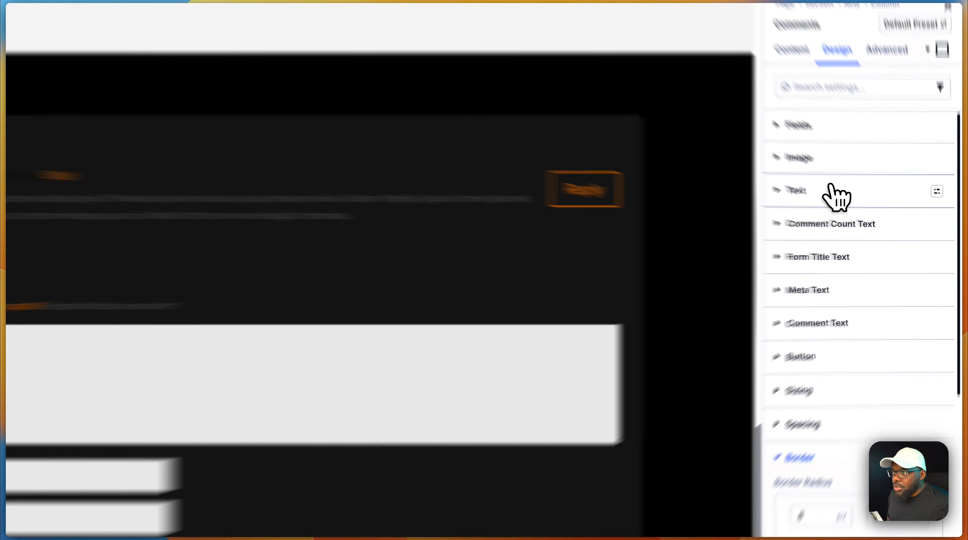
{"action": "left_click", "coordinate": [870, 212]}
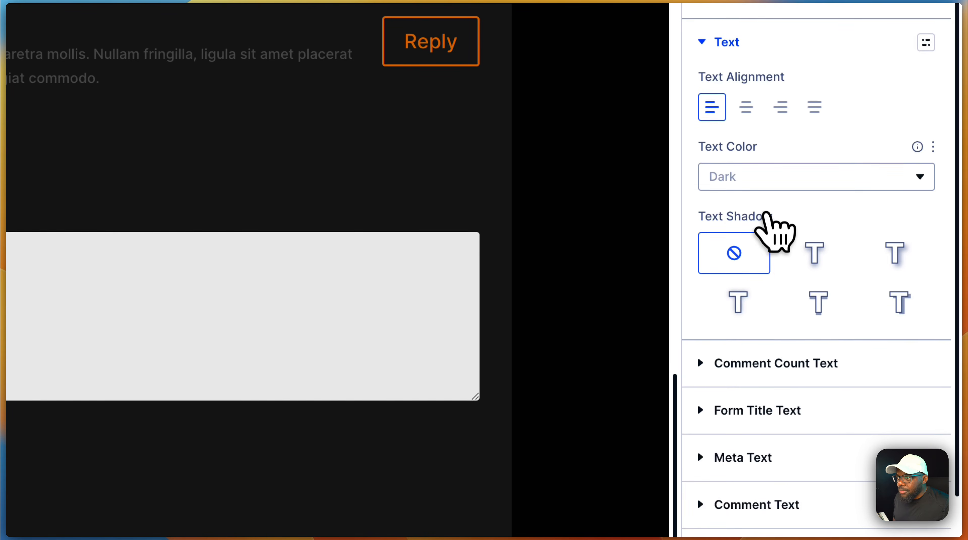
{"action": "left_click", "coordinate": [761, 226]}
{"action": "left_click", "coordinate": [758, 187]}
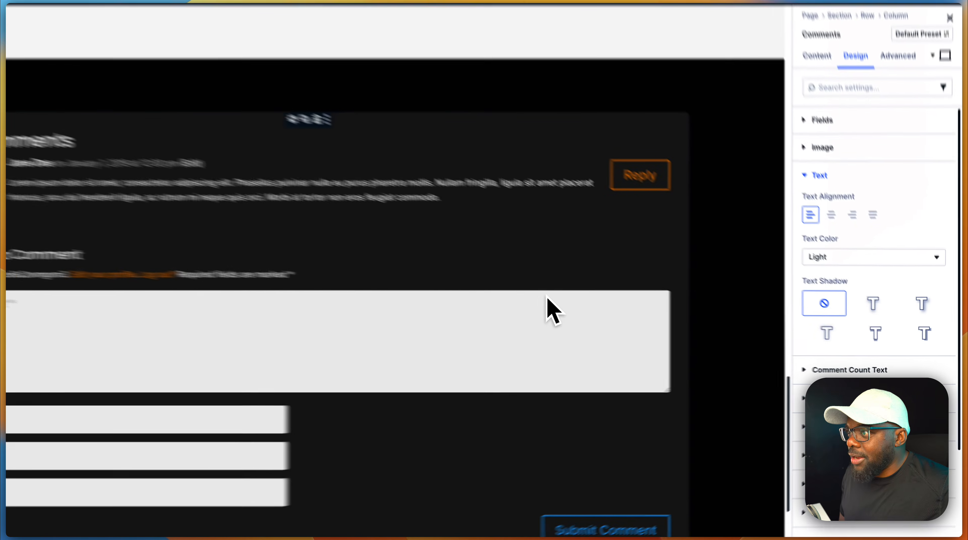
{"action": "scroll", "coordinate": [327, 438], "scroll_direction": "down", "scroll_amount": 3}
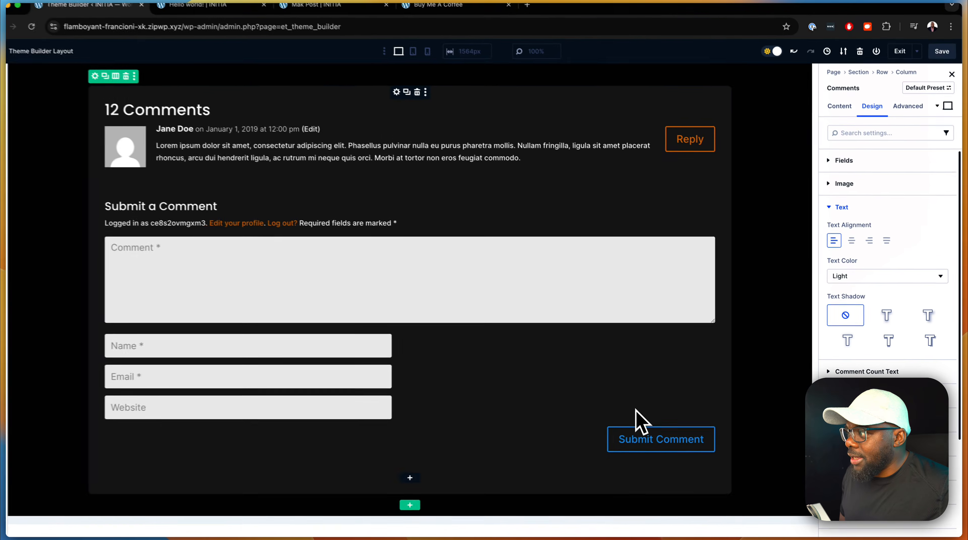
{"action": "scroll", "coordinate": [340, 474], "scroll_direction": "up", "scroll_amount": 5}
{"action": "scroll", "coordinate": [657, 439], "scroll_direction": "up", "scroll_amount": 2}
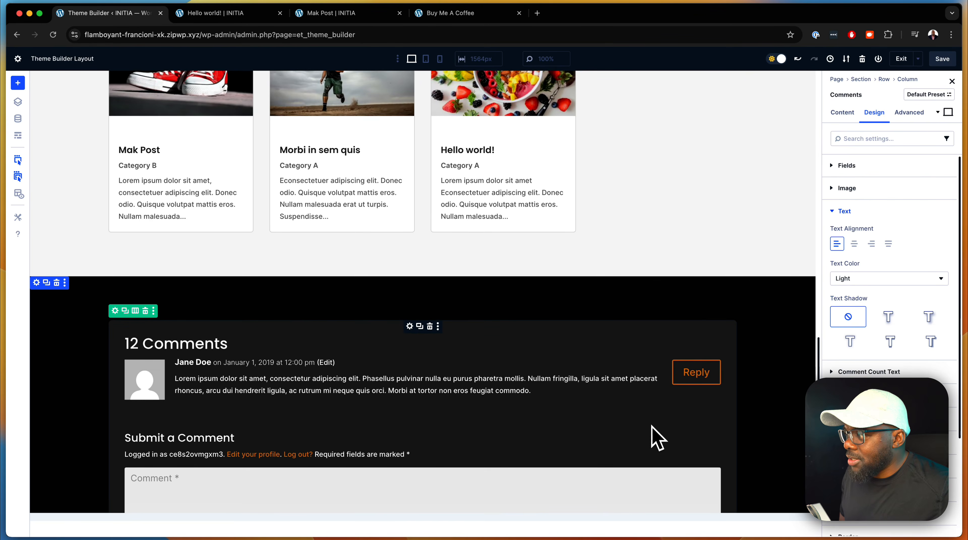
{"action": "scroll", "coordinate": [651, 439], "scroll_direction": "down", "scroll_amount": 4}
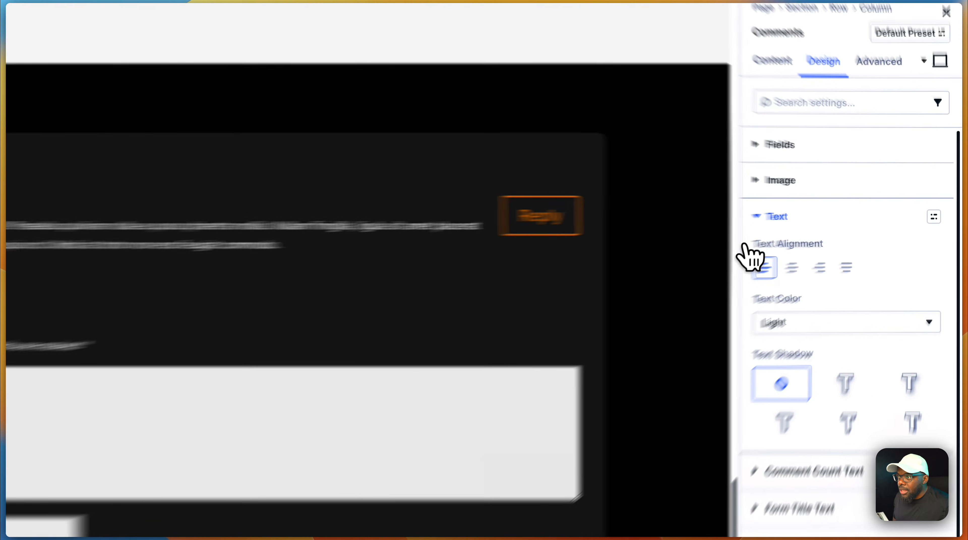
Step: Give the comment form fields a white (FFFFFF) background color at 10% opacity
{"action": "left_click", "coordinate": [838, 210]}
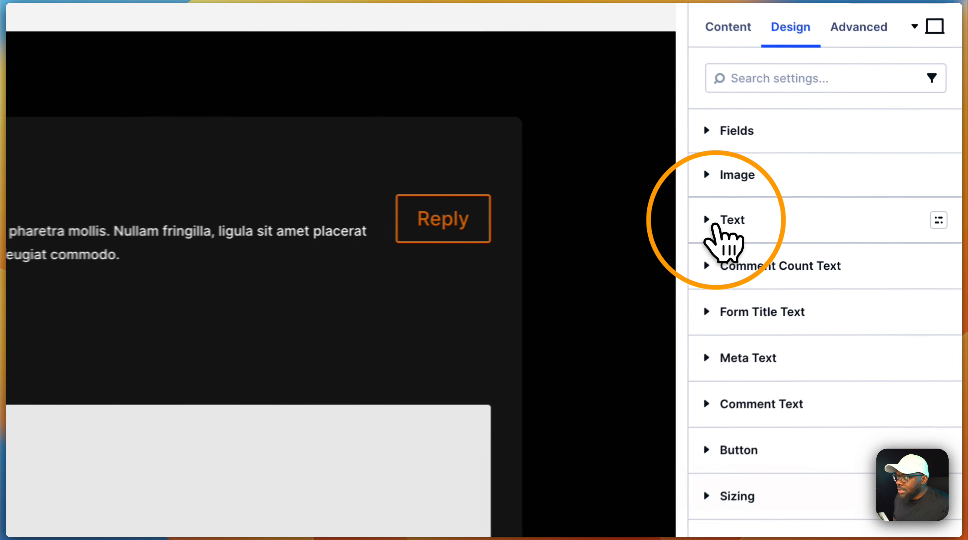
{"action": "left_click", "coordinate": [757, 134]}
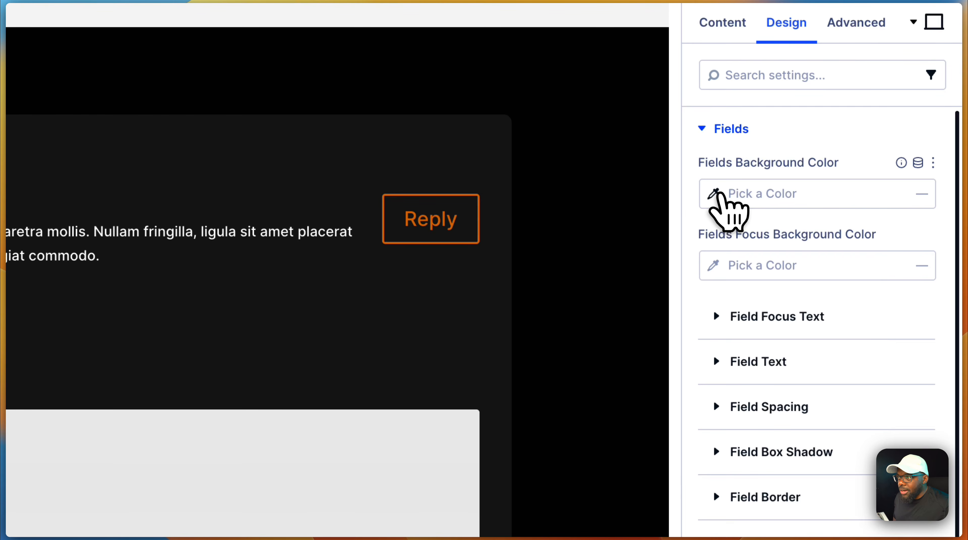
{"action": "left_click", "coordinate": [721, 194]}
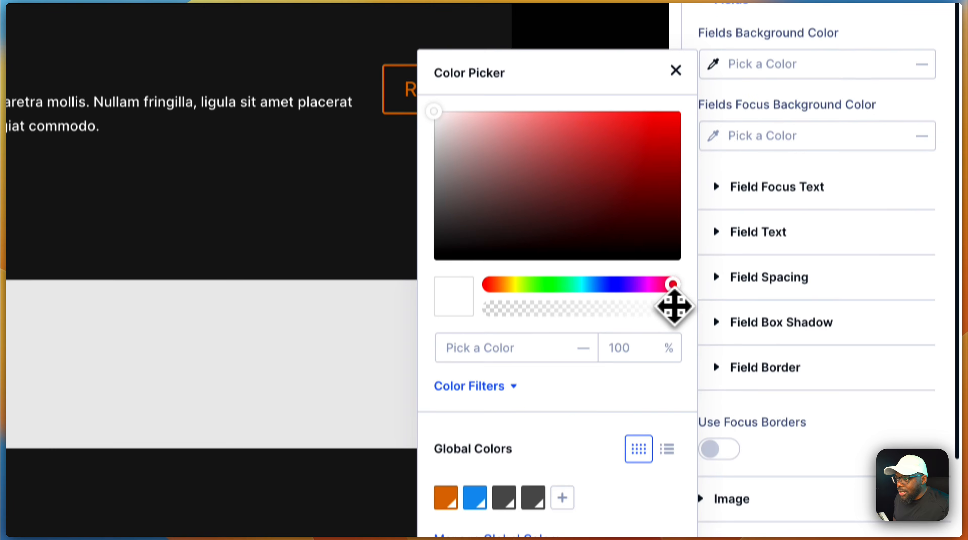
{"action": "left_click_drag", "start_coordinate": [673, 439], "coordinate": [623, 439]}
{"action": "left_click_drag", "start_coordinate": [623, 290], "coordinate": [513, 291]}
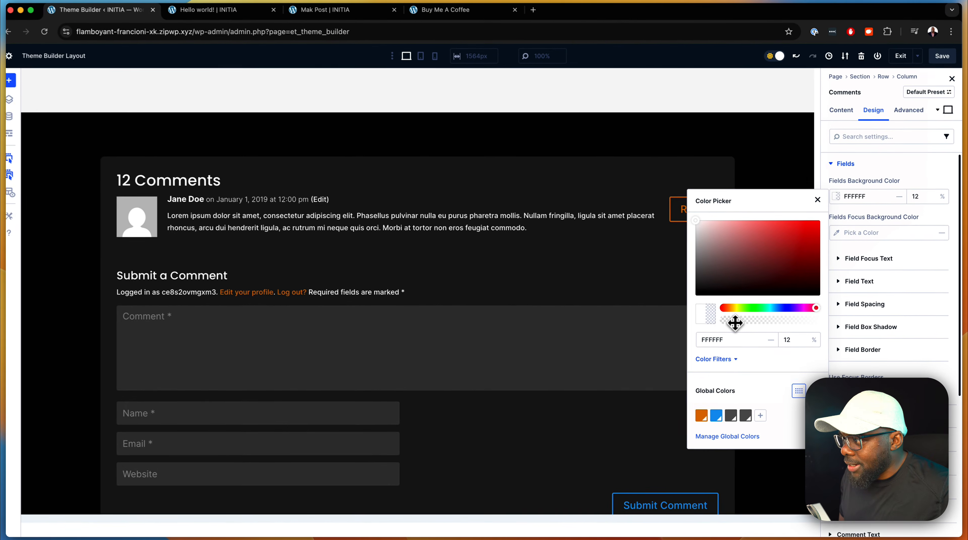
{"action": "left_click_drag", "start_coordinate": [735, 323], "coordinate": [732, 322]}
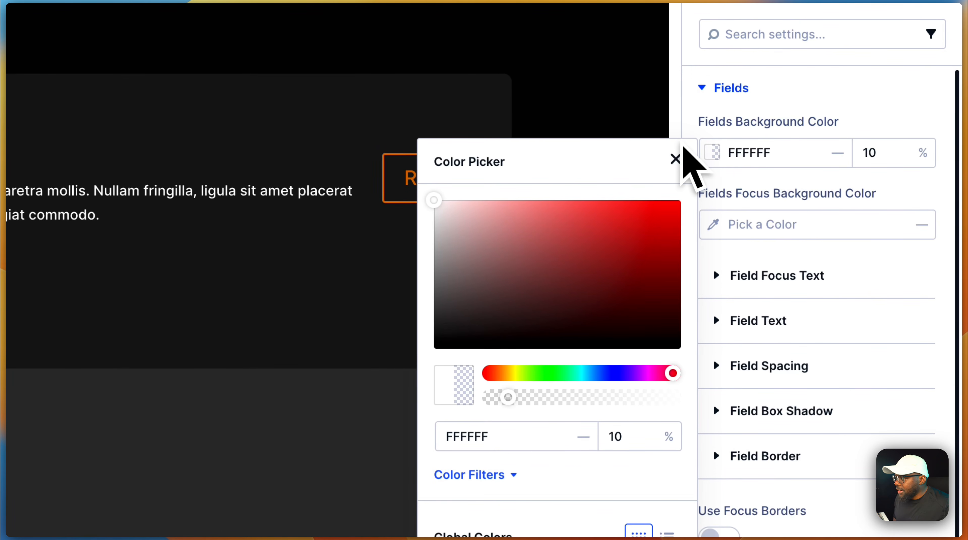
{"action": "left_click", "coordinate": [675, 160]}
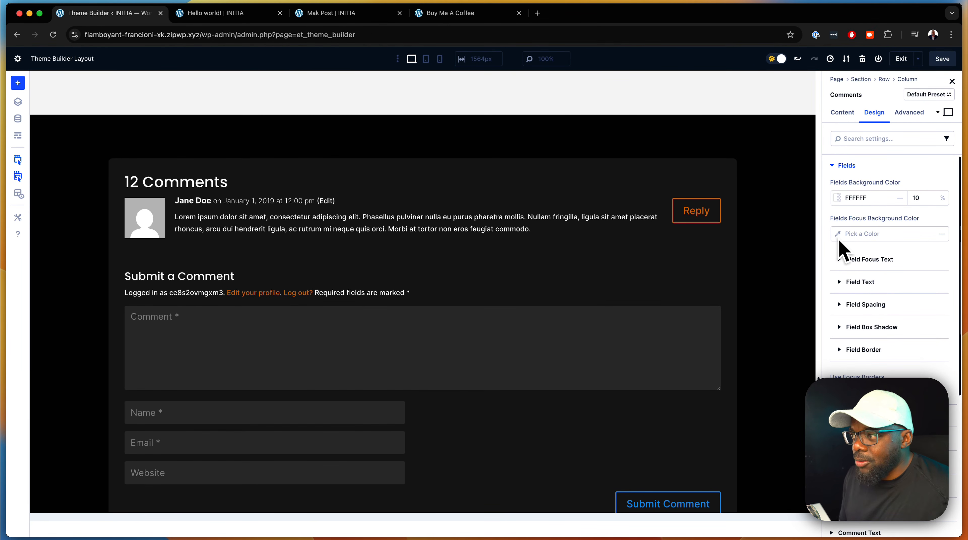
{"action": "scroll", "coordinate": [703, 373], "scroll_direction": "down", "scroll_amount": 3}
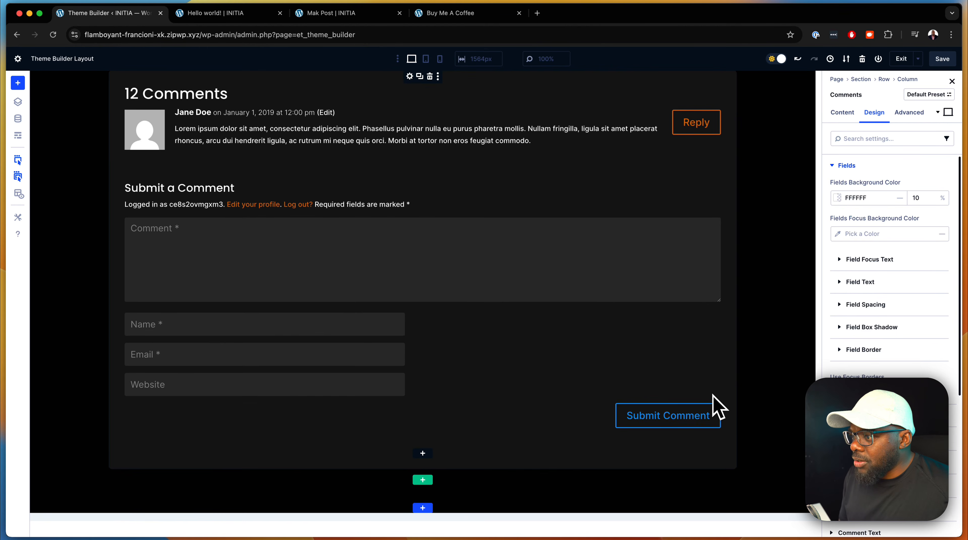
{"action": "scroll", "coordinate": [719, 405], "scroll_direction": "up", "scroll_amount": 3}
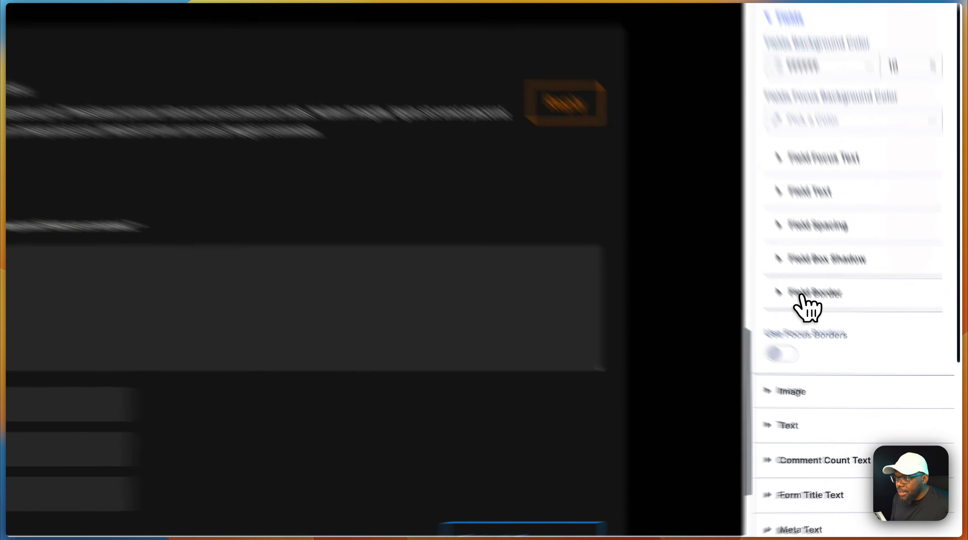
Step: Give the comment form fields a 1 px border in white (FFFFFF) at 8% opacity
{"action": "left_click", "coordinate": [859, 350]}
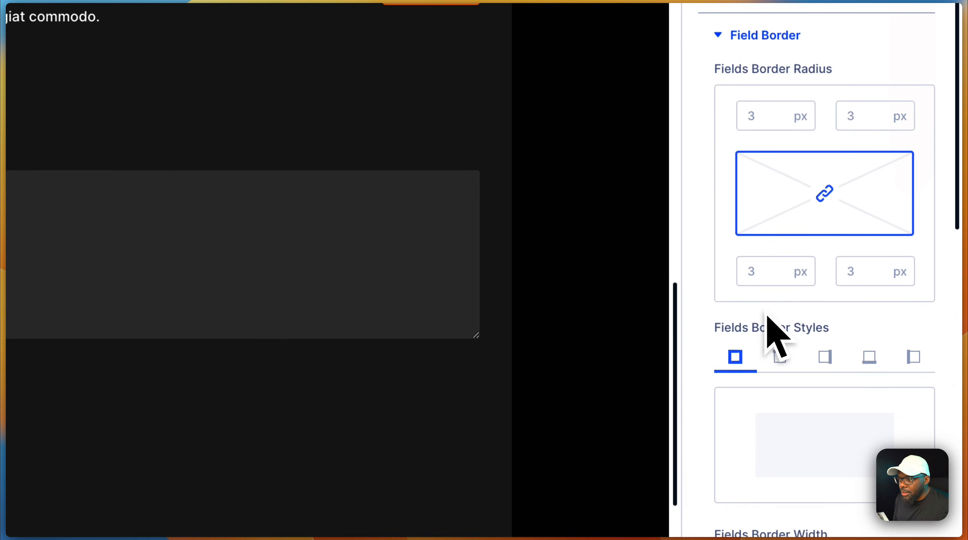
{"action": "scroll", "coordinate": [766, 316], "scroll_direction": "down", "scroll_amount": 5}
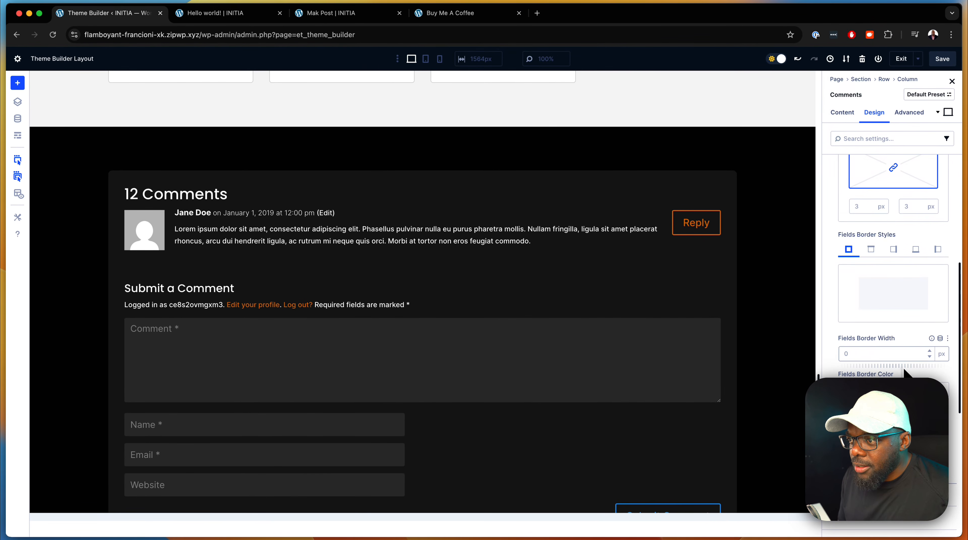
{"action": "left_click", "coordinate": [929, 352]}
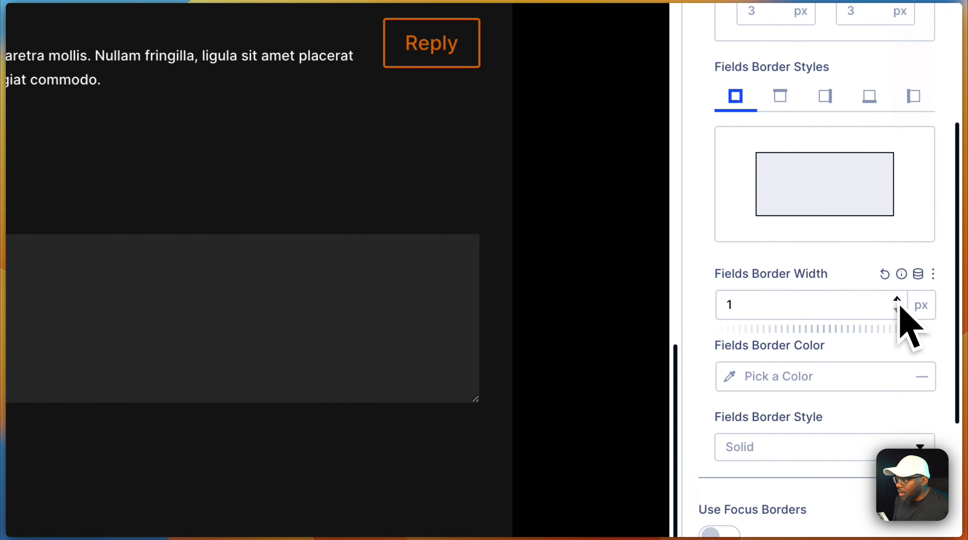
{"action": "left_click", "coordinate": [733, 379]}
{"action": "left_click_drag", "start_coordinate": [448, 171], "coordinate": [448, 176]}
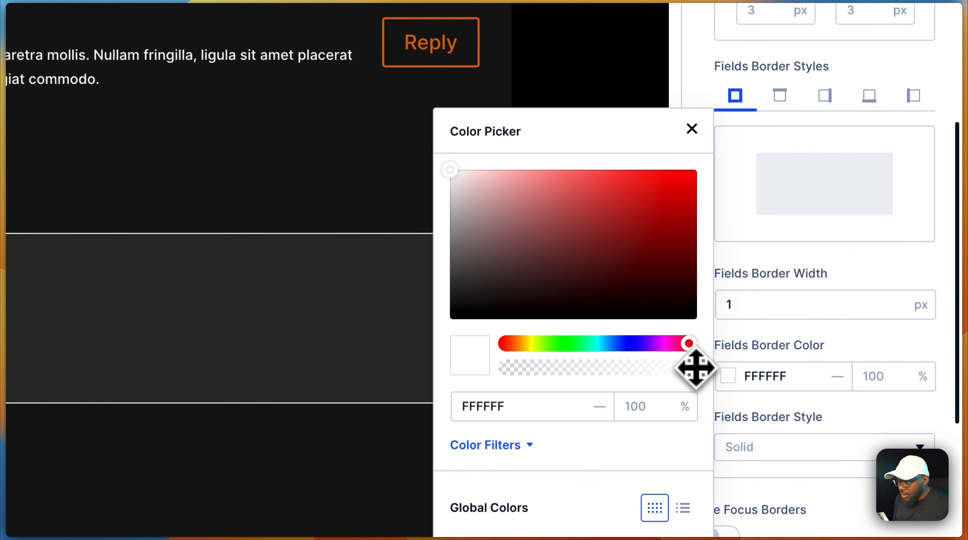
{"action": "left_click_drag", "start_coordinate": [687, 367], "coordinate": [529, 367]}
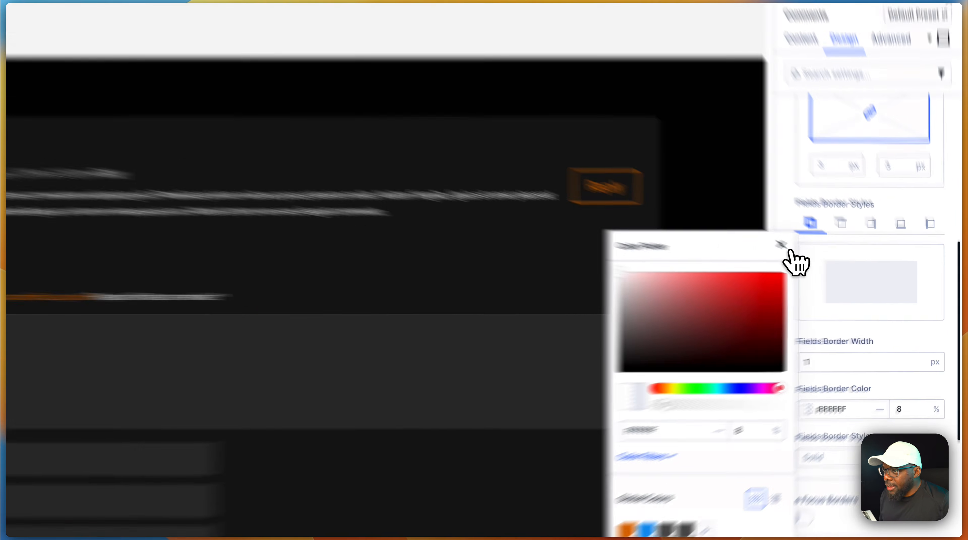
{"action": "left_click", "coordinate": [827, 266]}
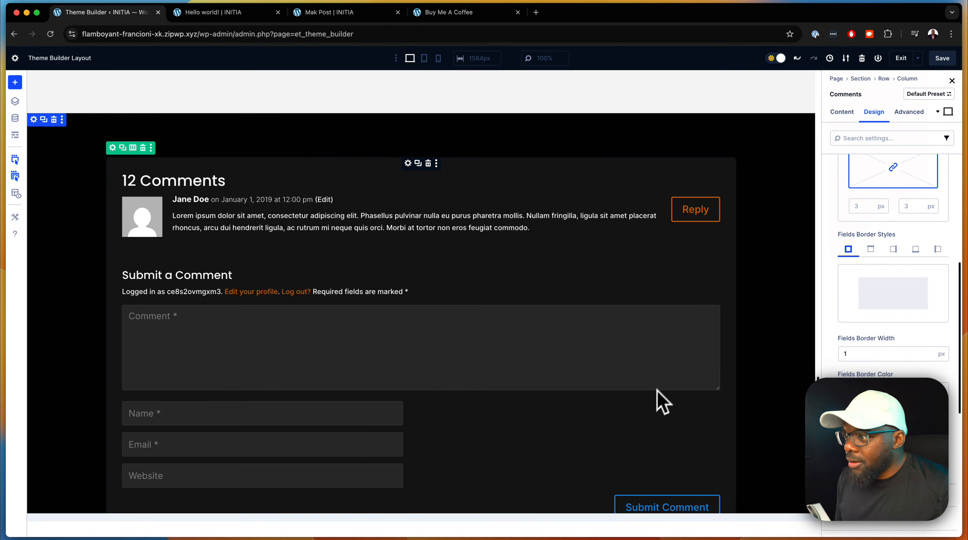
Step: Save the post template layout and exit to the Theme Builder template overview
{"action": "scroll", "coordinate": [628, 454], "scroll_direction": "up", "scroll_amount": 15}
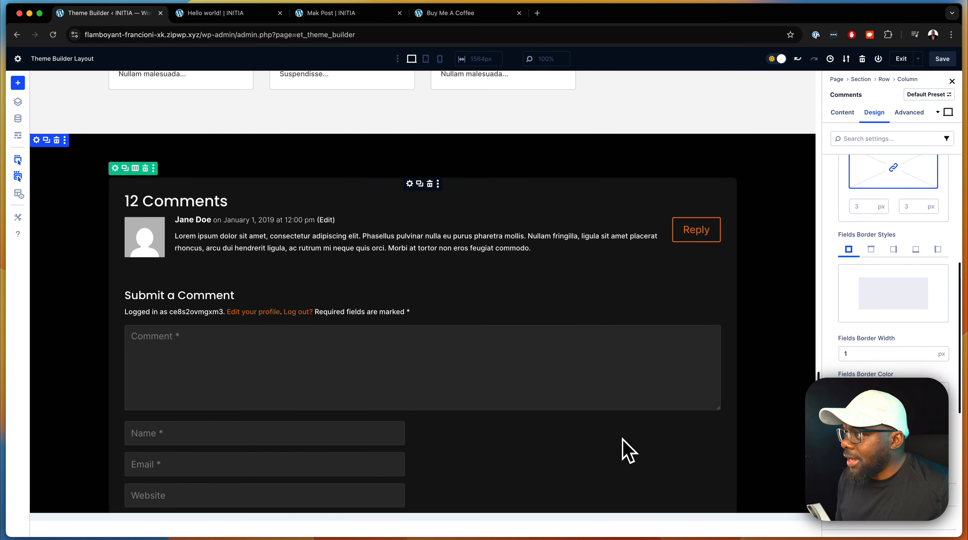
{"action": "scroll", "coordinate": [617, 322], "scroll_direction": "up", "scroll_amount": 10}
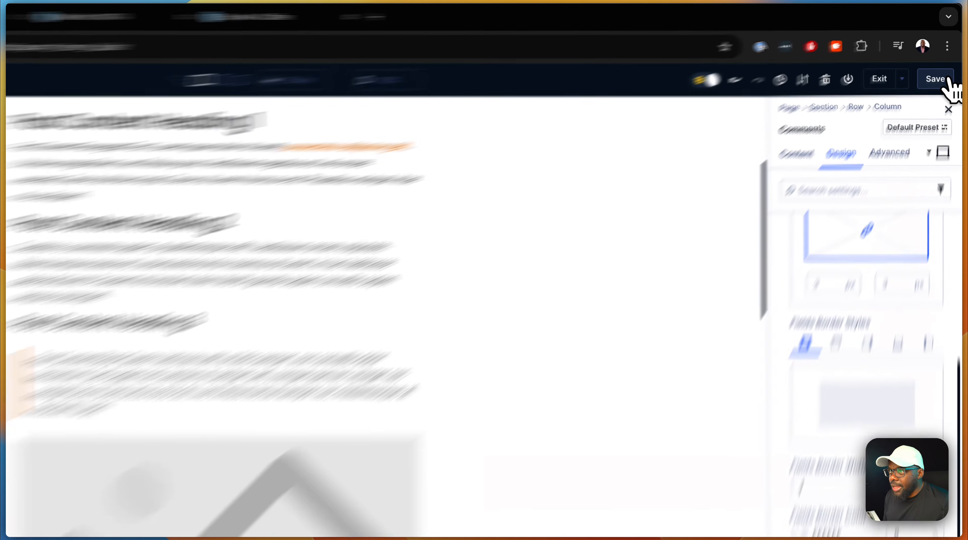
{"action": "left_click", "coordinate": [942, 59]}
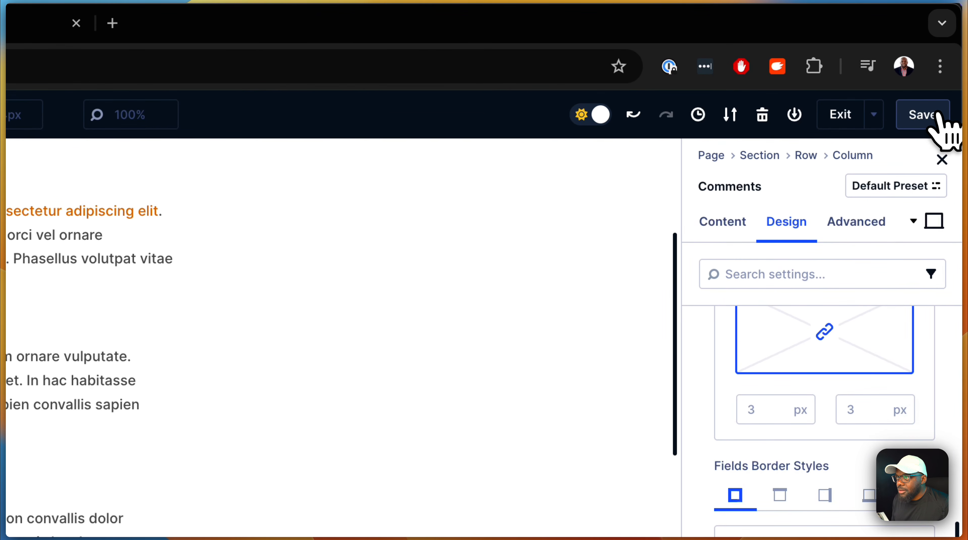
{"action": "left_click", "coordinate": [938, 113]}
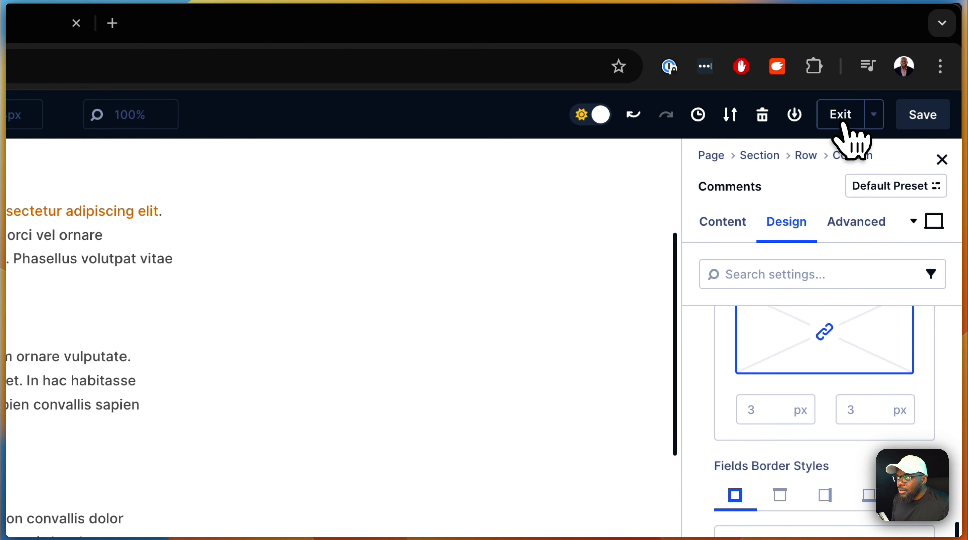
{"action": "left_click", "coordinate": [843, 125]}
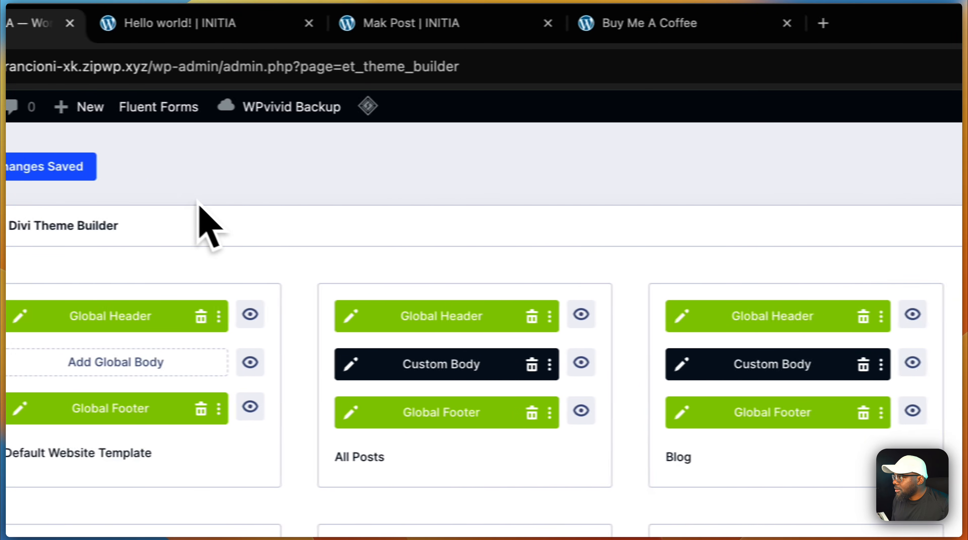
Step: Save the Theme Builder changes and run Purge All to clear the site's caches
{"action": "left_click", "coordinate": [308, 168]}
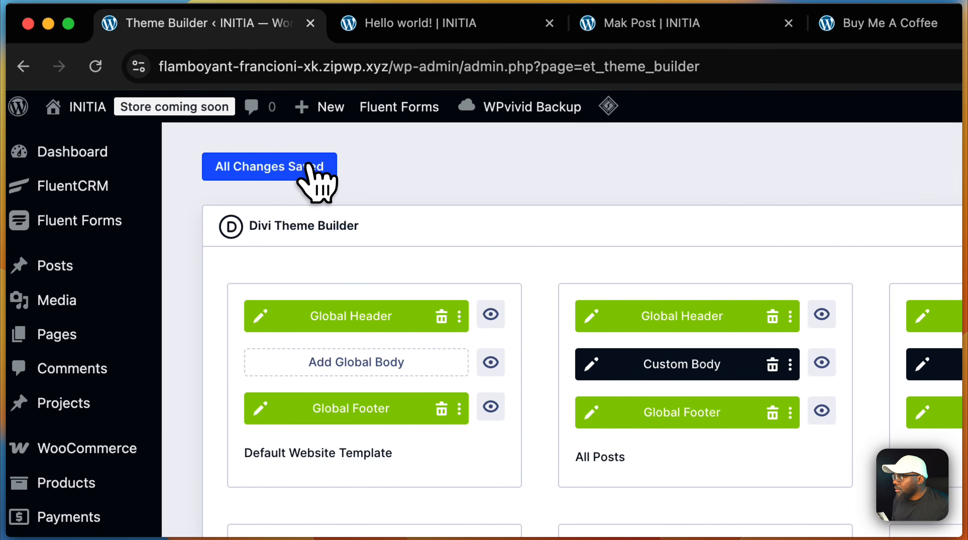
{"action": "mouse_move", "coordinate": [601, 108]}
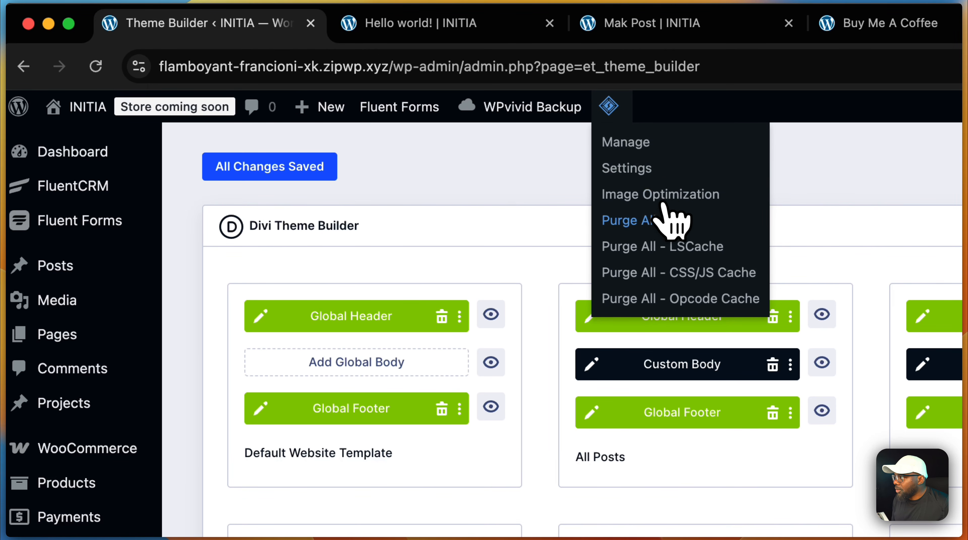
{"action": "left_click", "coordinate": [658, 218]}
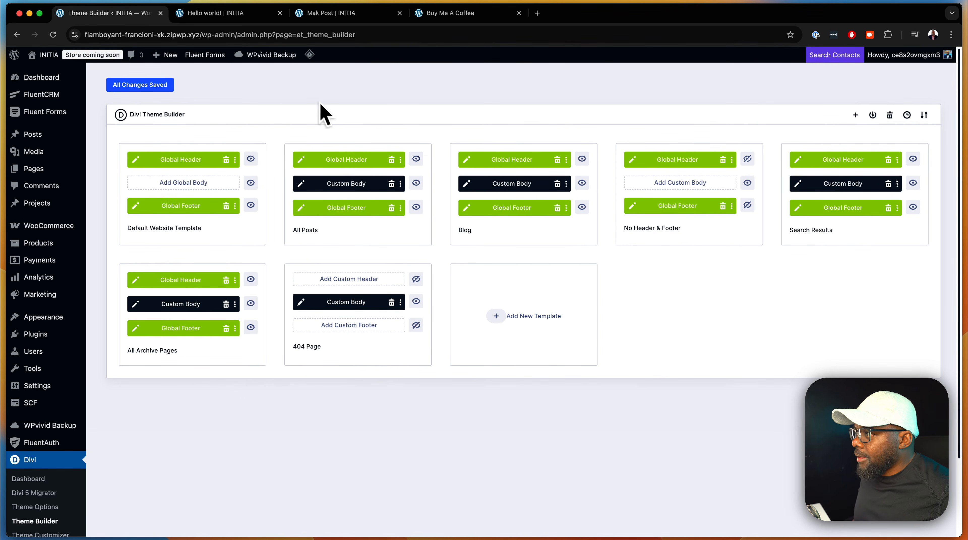
Step: Reload the live Hello world! post and examine its hero, content, pagination, Related Posts and comment form
{"action": "left_click", "coordinate": [238, 13]}
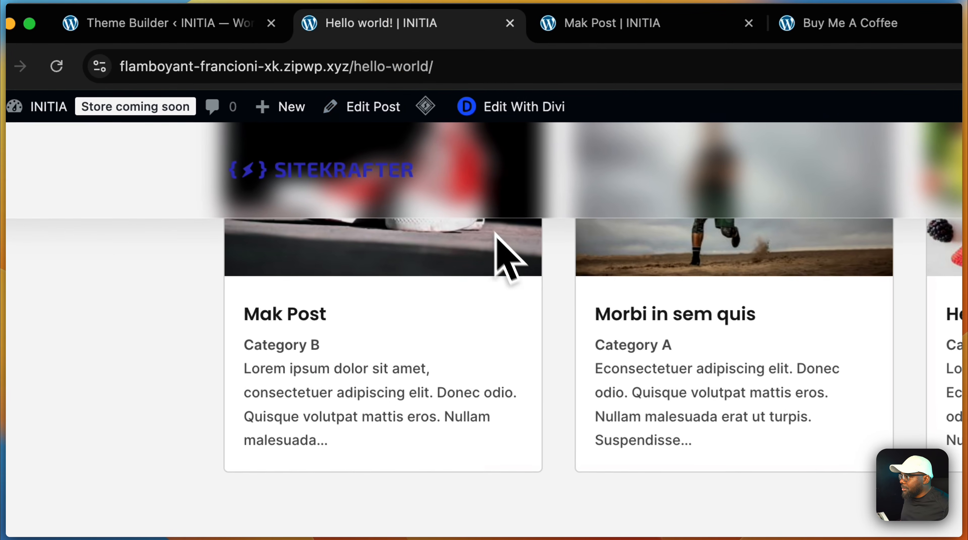
{"action": "scroll", "coordinate": [507, 258], "scroll_direction": "up", "scroll_amount": 10}
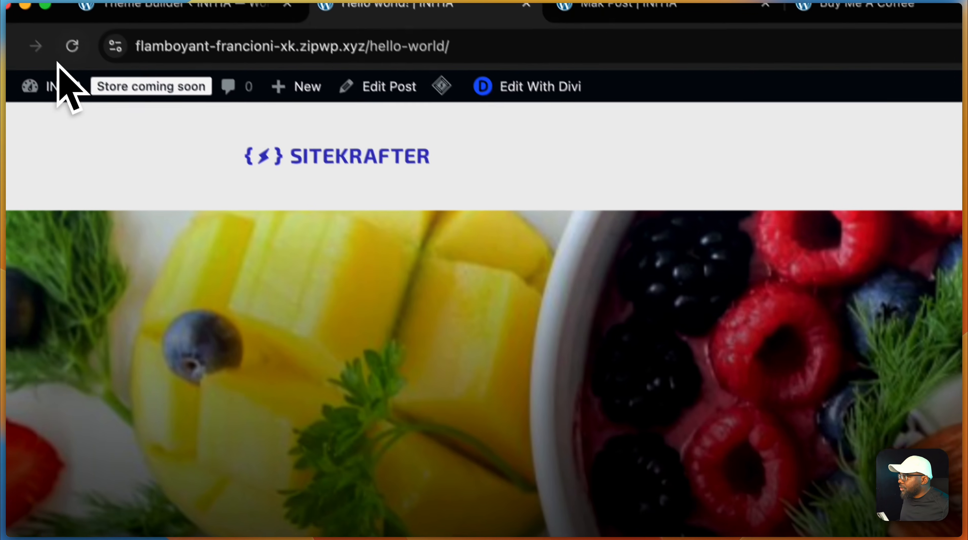
{"action": "left_click", "coordinate": [71, 43]}
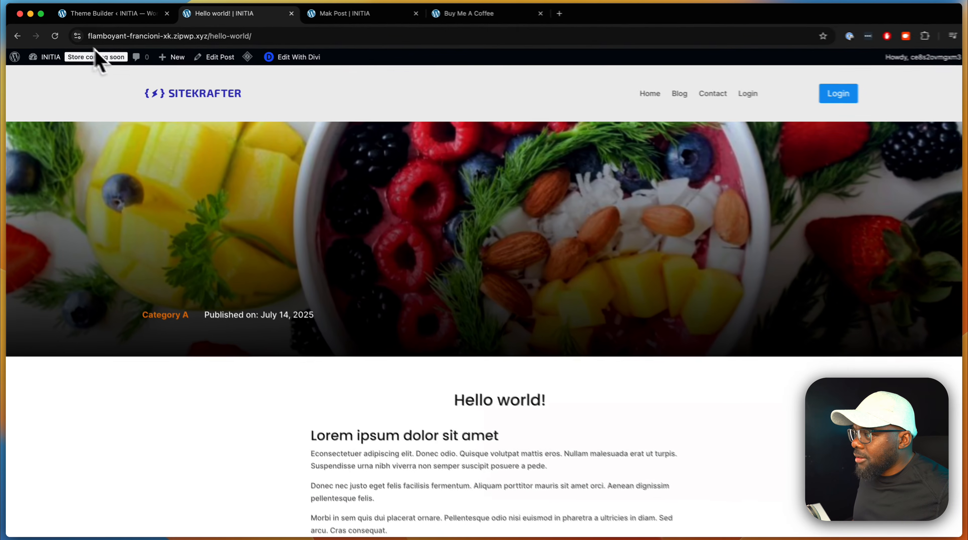
{"action": "scroll", "coordinate": [241, 335], "scroll_direction": "down", "scroll_amount": 3}
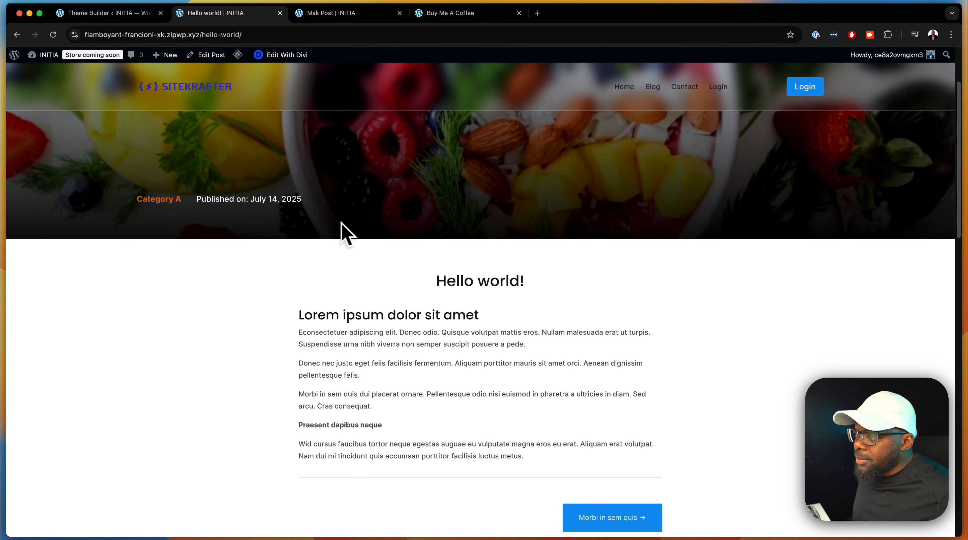
{"action": "scroll", "coordinate": [330, 324], "scroll_direction": "down", "scroll_amount": 10}
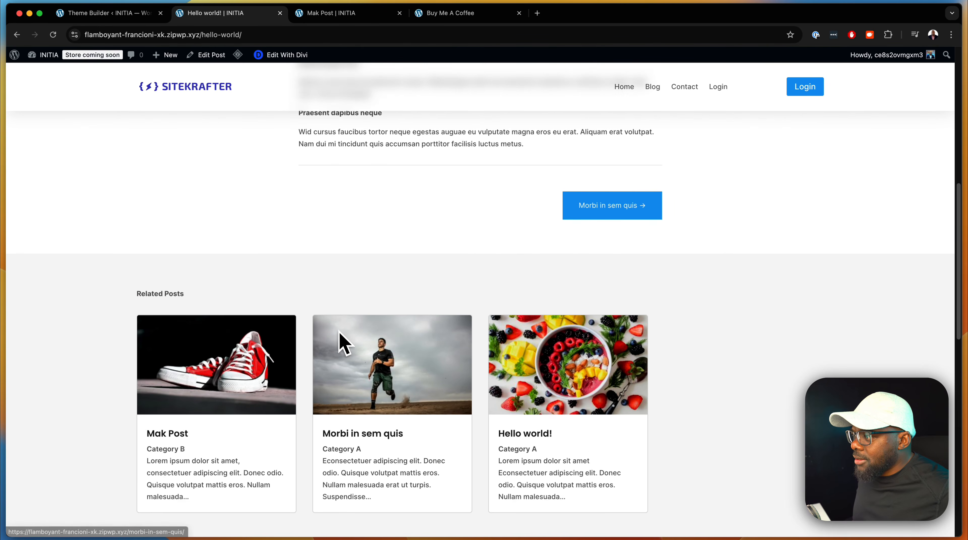
{"action": "scroll", "coordinate": [406, 281], "scroll_direction": "down", "scroll_amount": 8}
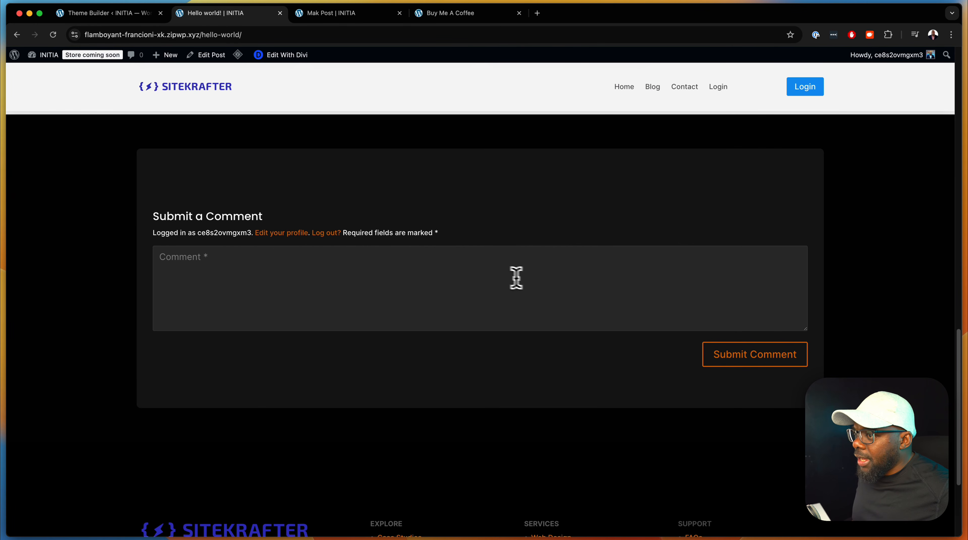
{"action": "left_click", "coordinate": [516, 278]}
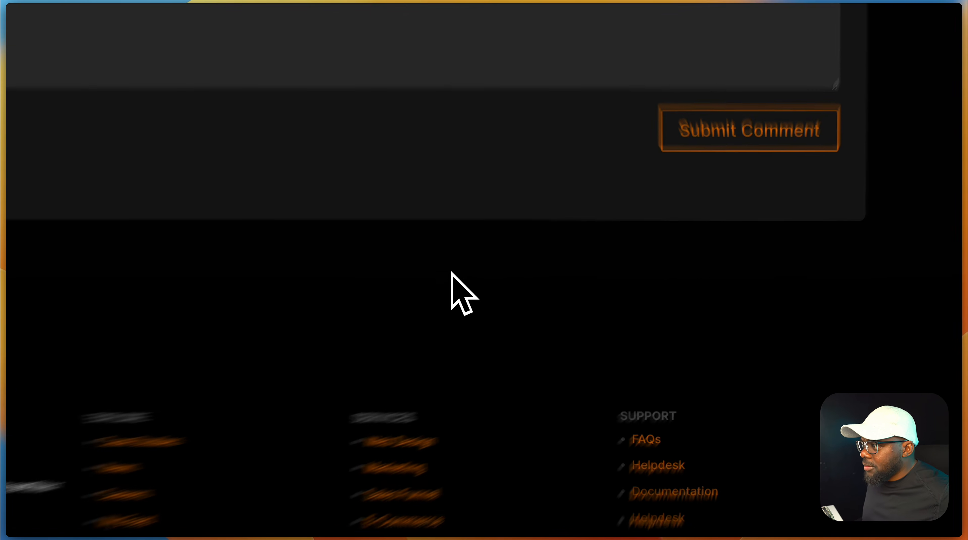
{"action": "scroll", "coordinate": [452, 273], "scroll_direction": "up", "scroll_amount": 8}
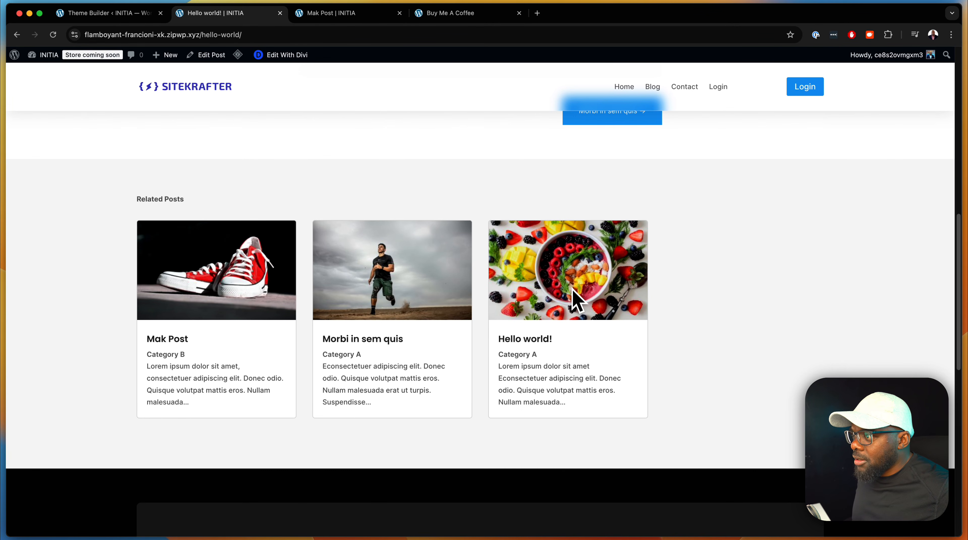
{"action": "scroll", "coordinate": [571, 289], "scroll_direction": "up", "scroll_amount": 1}
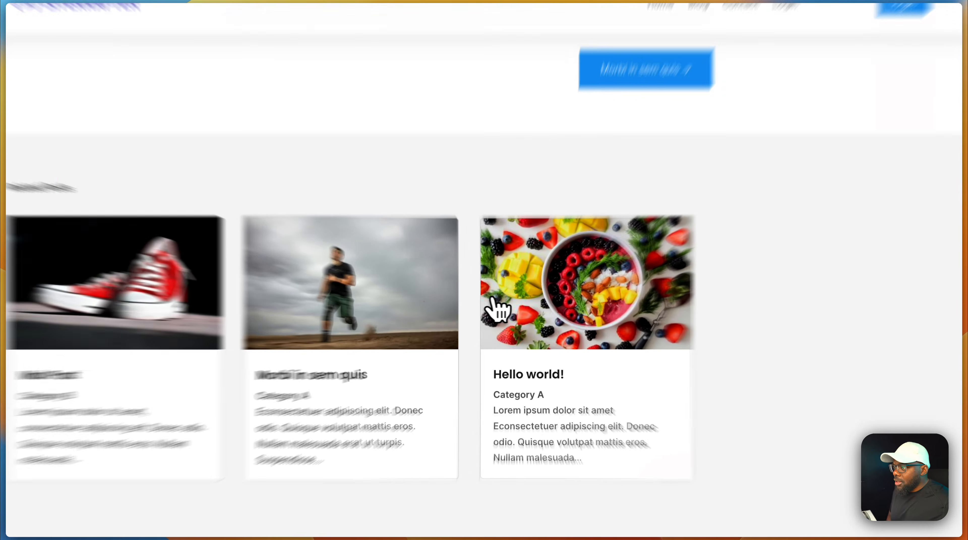
Step: Open the Hello world! post from its Related Posts card and review the page down to the comment form
{"action": "left_click", "coordinate": [528, 306]}
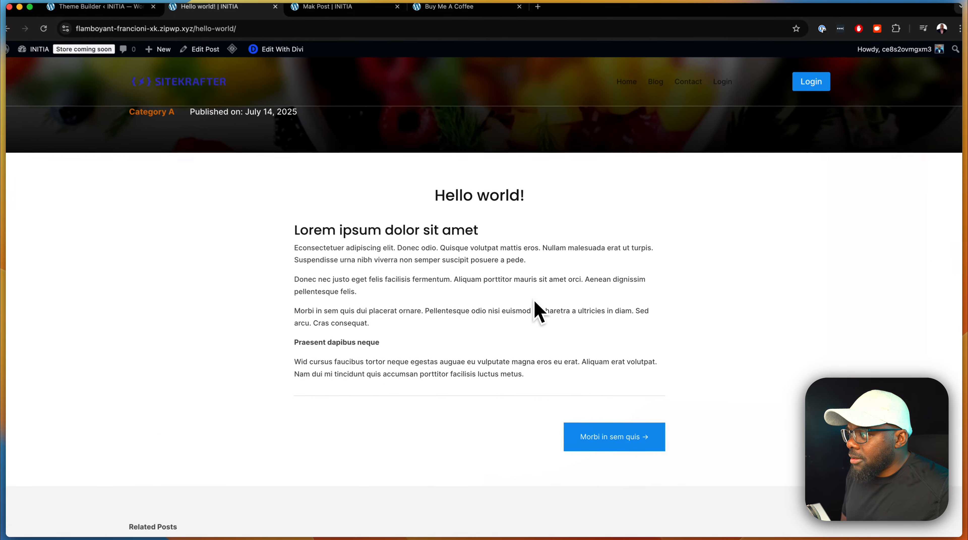
{"action": "scroll", "coordinate": [484, 352], "scroll_direction": "down", "scroll_amount": 20}
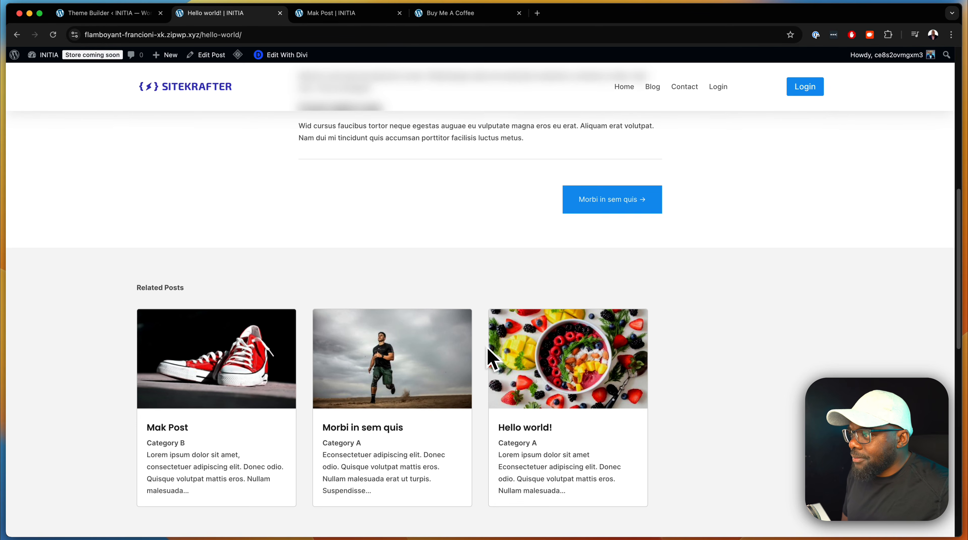
{"action": "scroll", "coordinate": [476, 333], "scroll_direction": "up", "scroll_amount": 20}
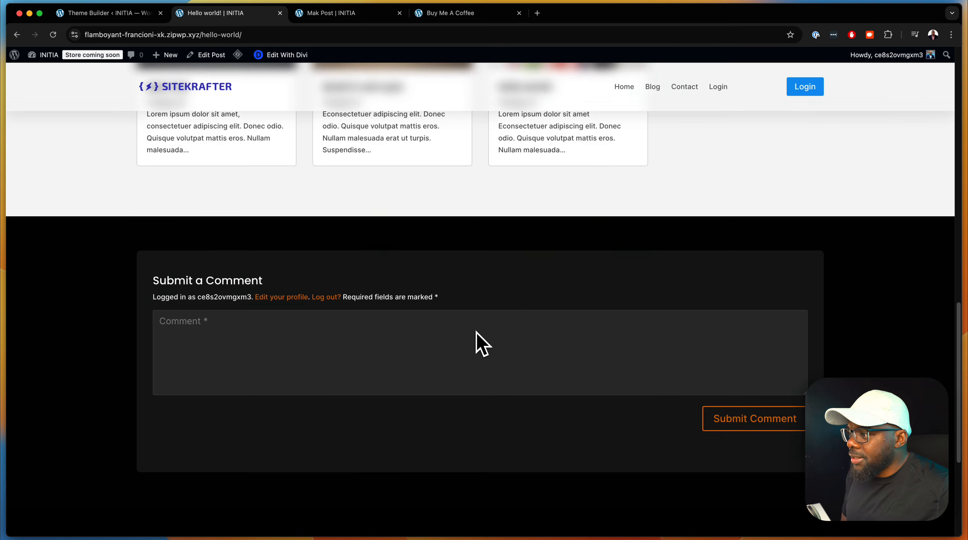
{"action": "scroll", "coordinate": [477, 335], "scroll_direction": "up", "scroll_amount": 5}
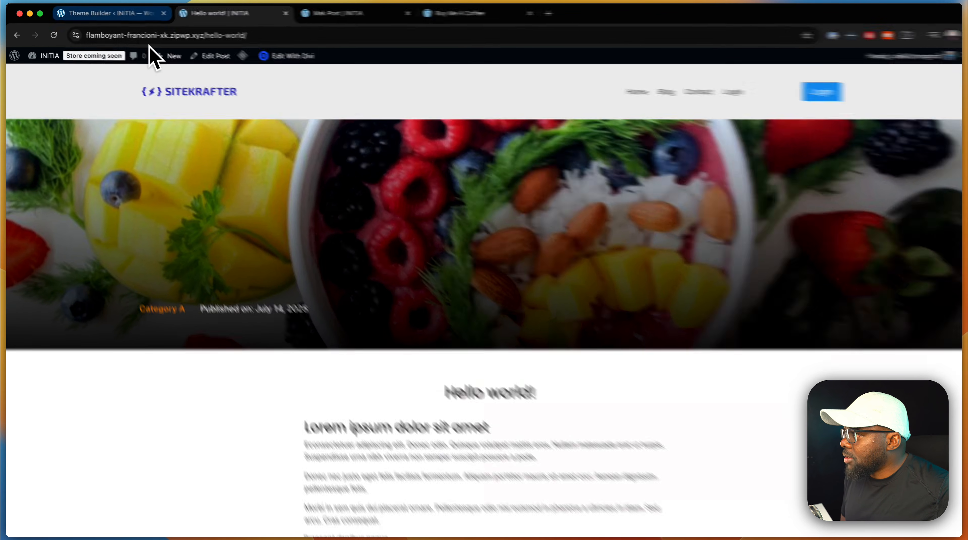
Step: In the All Posts custom body, stack the hero's category and date group in a column with centered content justification and item alignment
{"action": "left_click", "coordinate": [132, 13]}
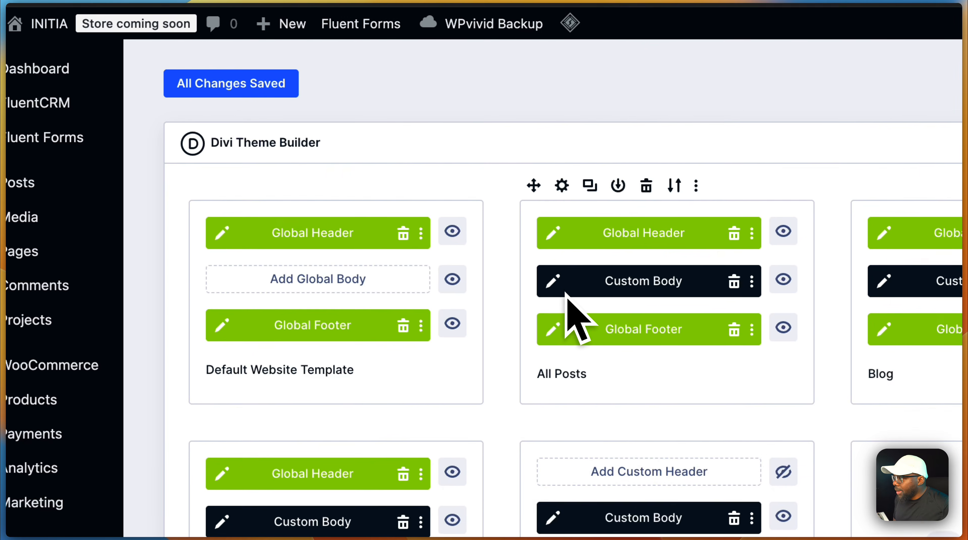
{"action": "left_click", "coordinate": [591, 361]}
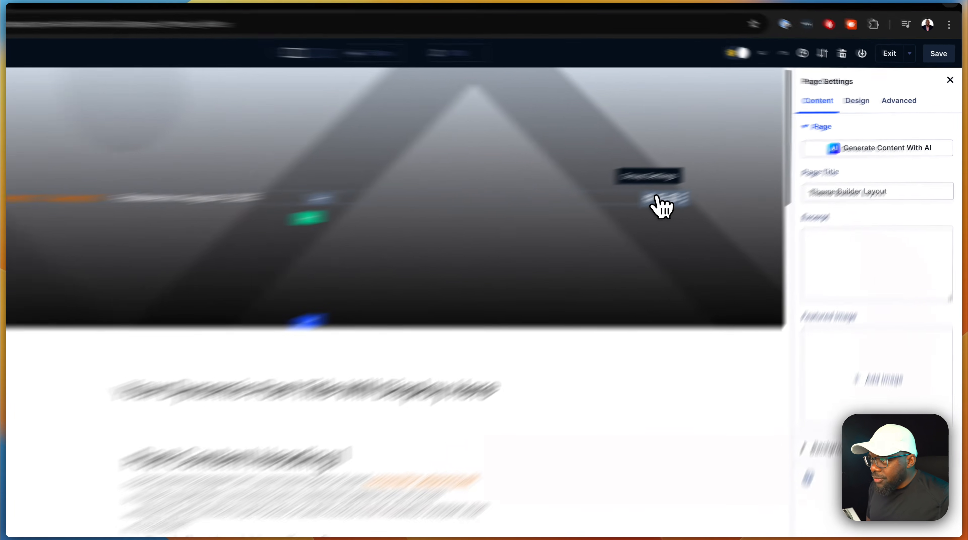
{"action": "left_click", "coordinate": [704, 178]}
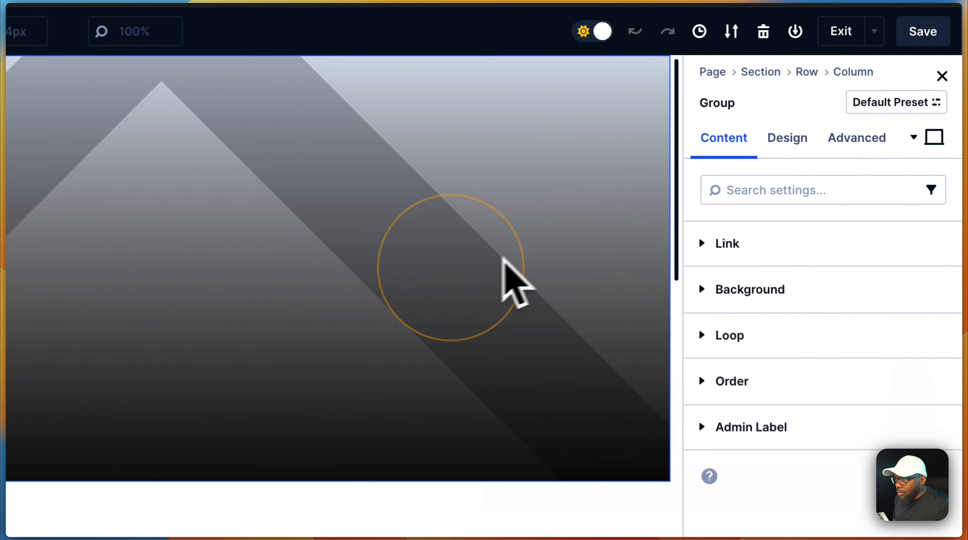
{"action": "left_click", "coordinate": [789, 139]}
{"action": "left_click", "coordinate": [753, 242]}
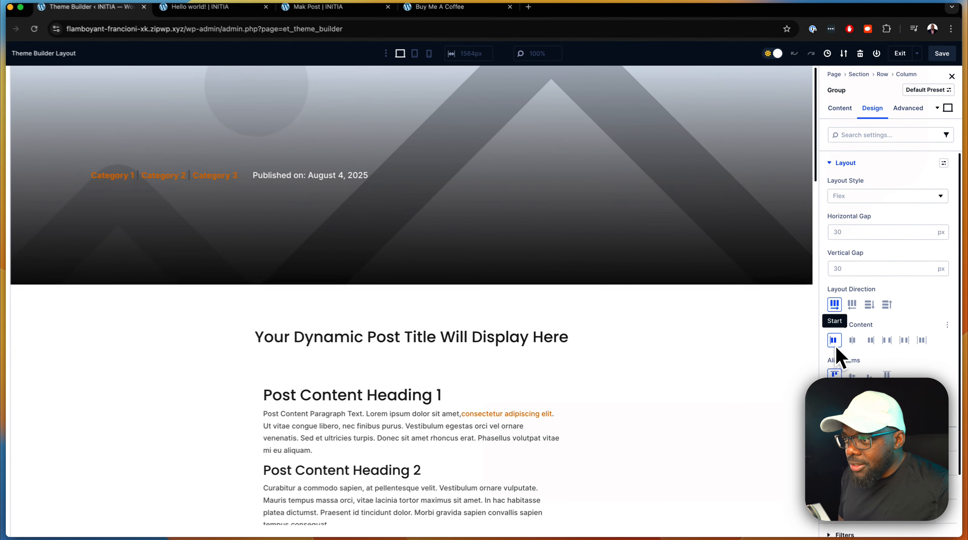
{"action": "left_click", "coordinate": [854, 340]}
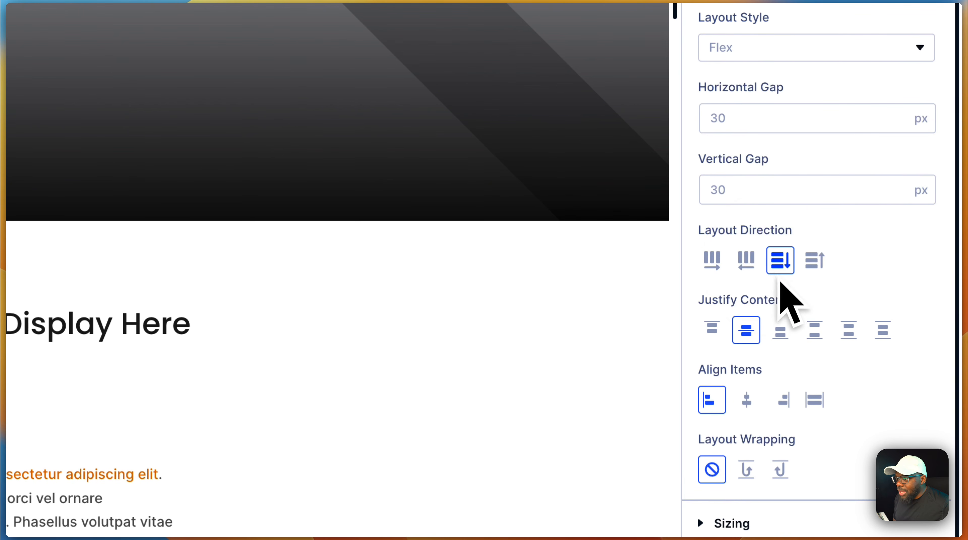
{"action": "left_click", "coordinate": [748, 400]}
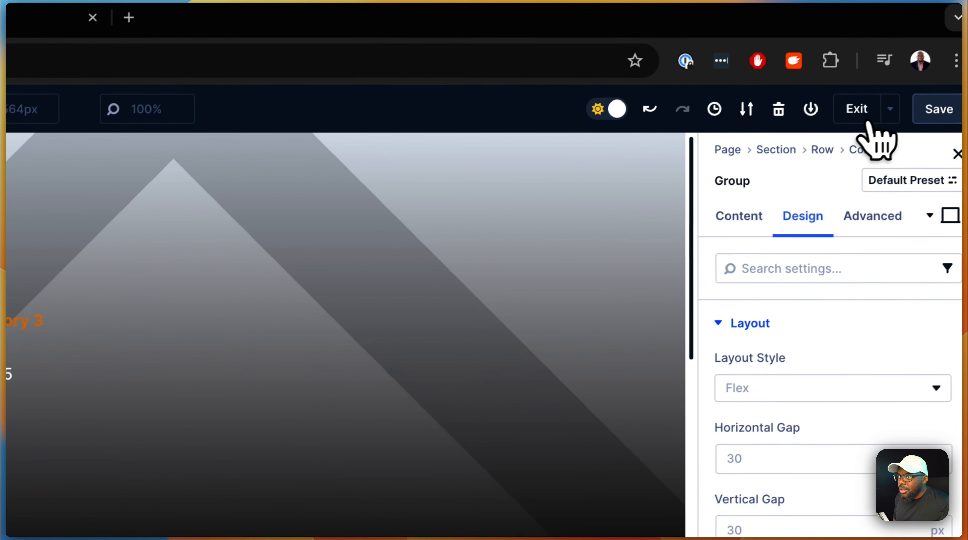
Step: Save the post template layout and reload the live Hello world! post
{"action": "left_click", "coordinate": [939, 109]}
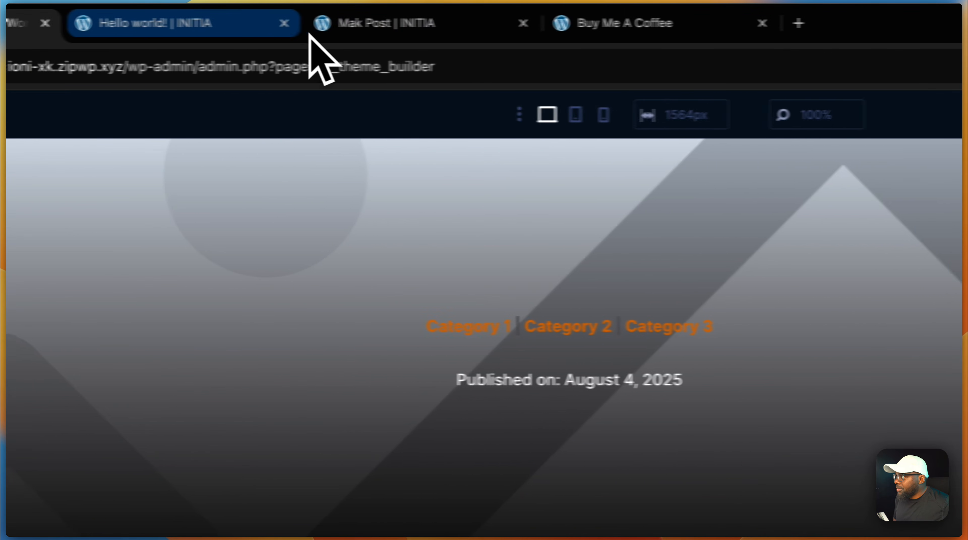
{"action": "left_click", "coordinate": [346, 40]}
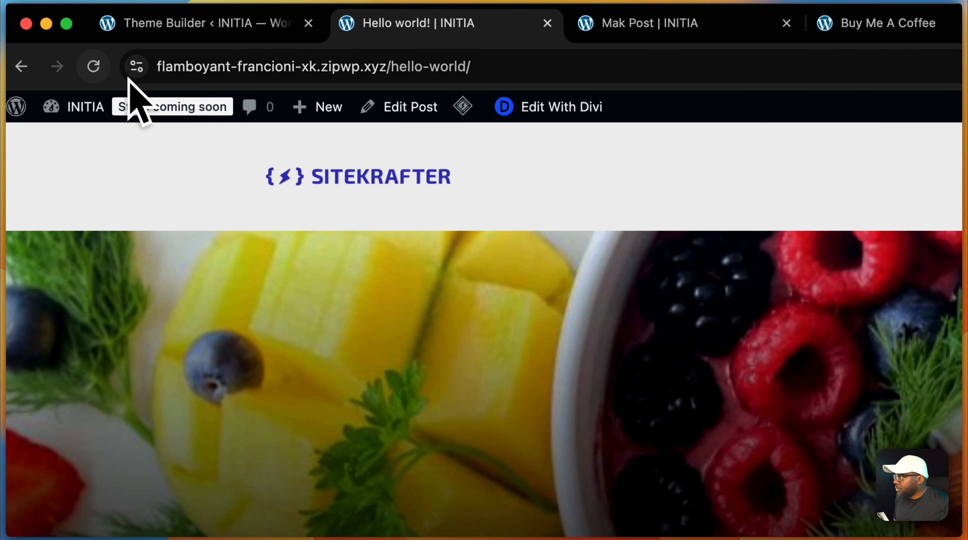
{"action": "left_click", "coordinate": [43, 66]}
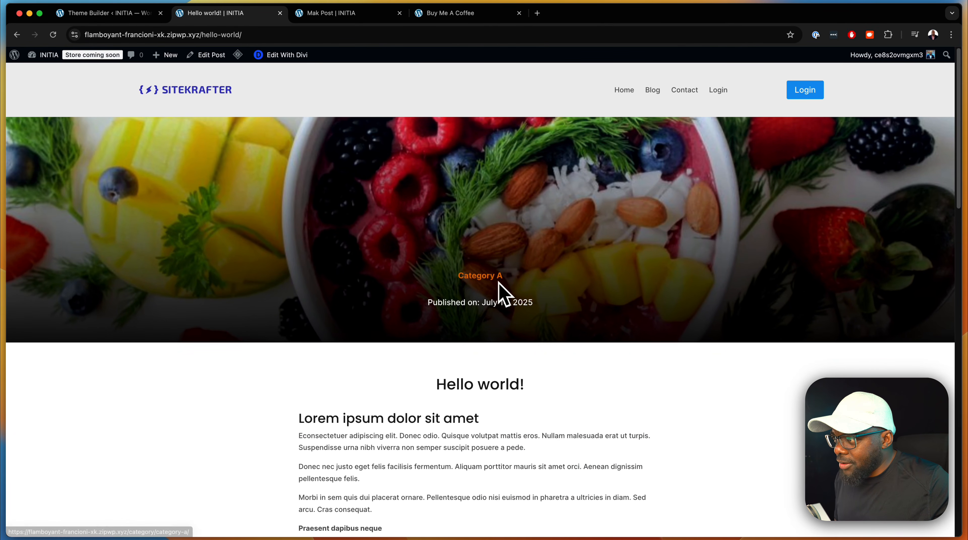
Step: Check the reloaded Hello world! post from the pagination button through Related Posts to the comment form, returning to the hero
{"action": "scroll", "coordinate": [572, 316], "scroll_direction": "down", "scroll_amount": 10}
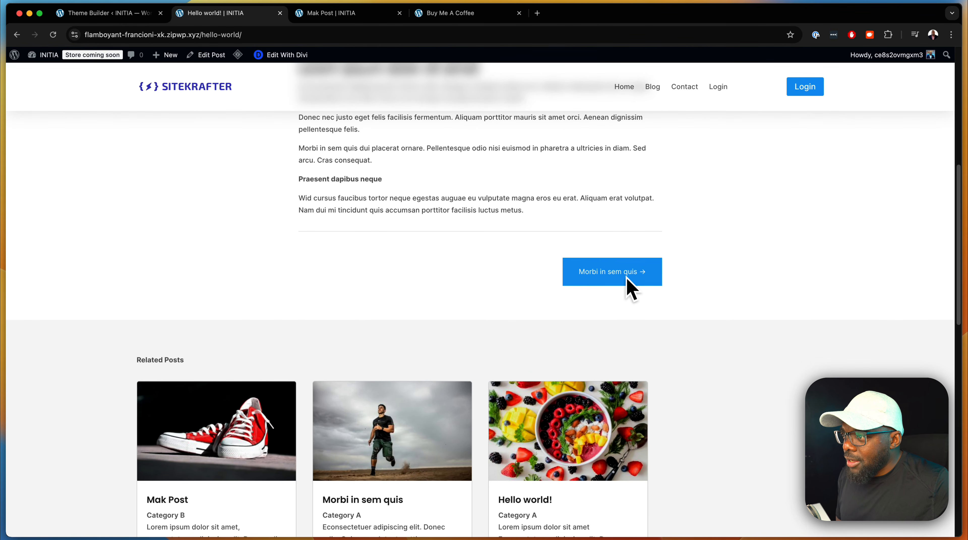
{"action": "scroll", "coordinate": [723, 288], "scroll_direction": "down", "scroll_amount": 5}
{"action": "scroll", "coordinate": [591, 318], "scroll_direction": "down", "scroll_amount": 8}
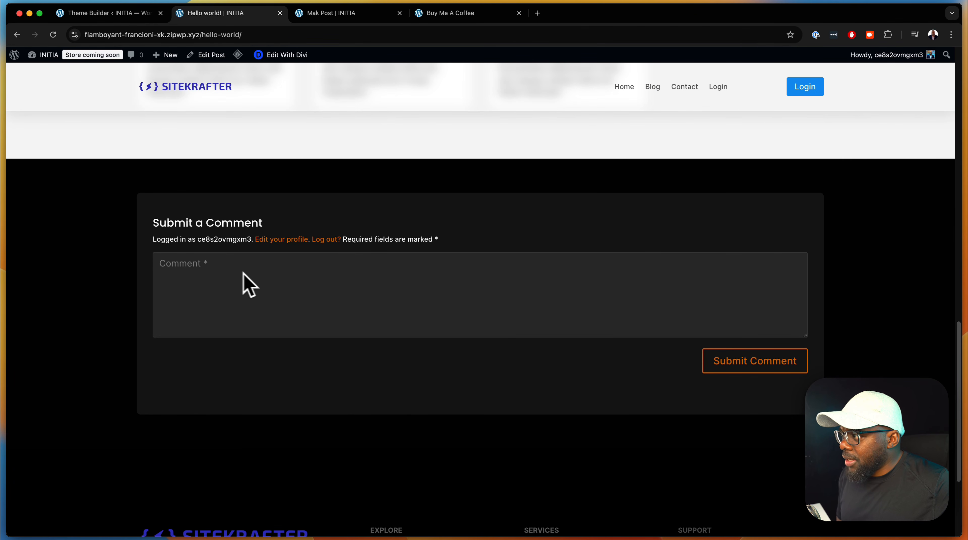
{"action": "scroll", "coordinate": [435, 342], "scroll_direction": "up", "scroll_amount": 5}
{"action": "scroll", "coordinate": [457, 352], "scroll_direction": "up", "scroll_amount": 5}
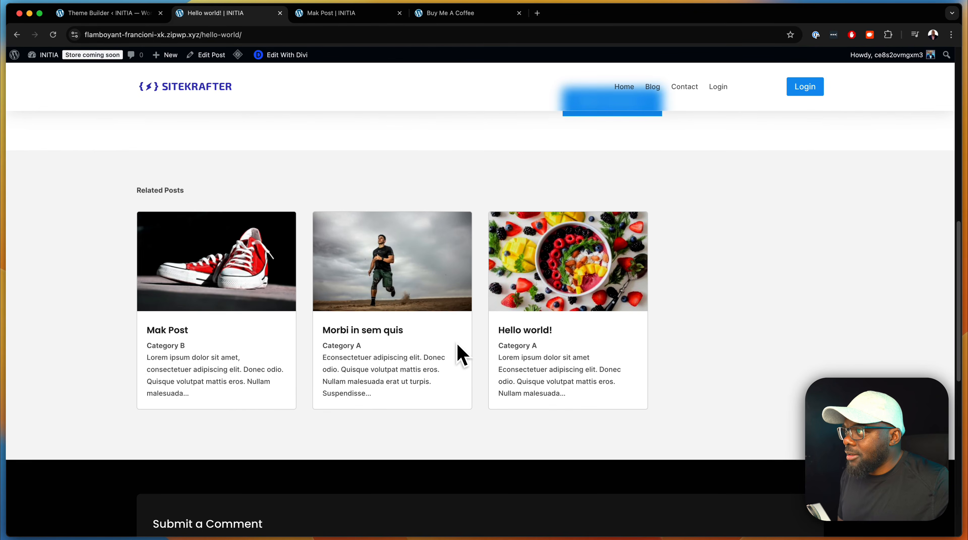
{"action": "scroll", "coordinate": [484, 329], "scroll_direction": "up", "scroll_amount": 10}
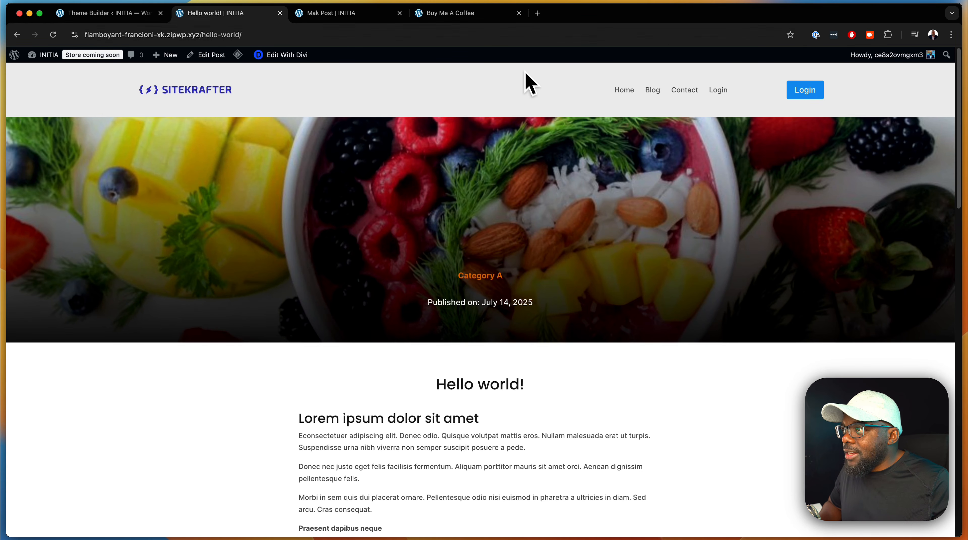
Step: Load the diviuniversity.com home page in place of the Buy Me A Coffee checkout page
{"action": "left_click", "coordinate": [501, 14]}
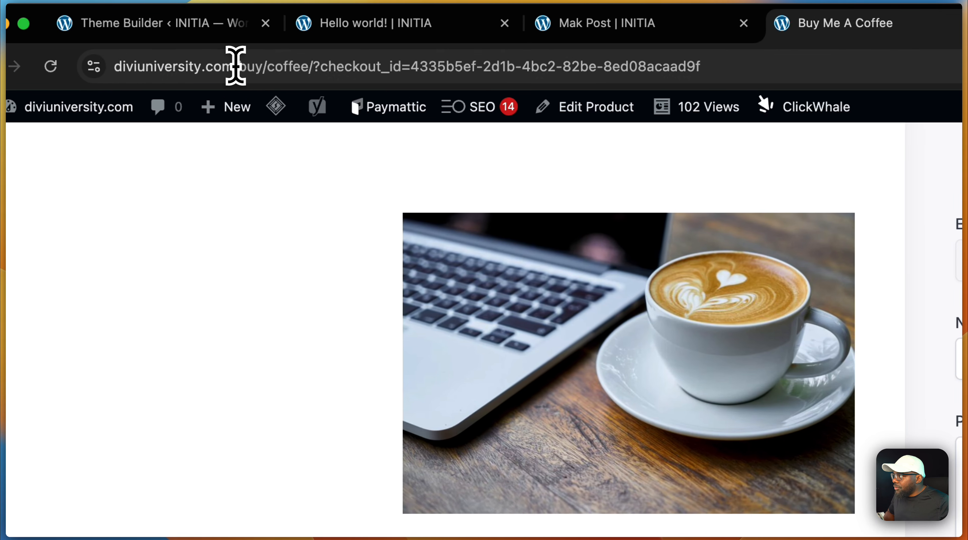
{"action": "left_click_drag", "start_coordinate": [237, 65], "coordinate": [713, 95]}
{"action": "key", "text": "BackSpace"}
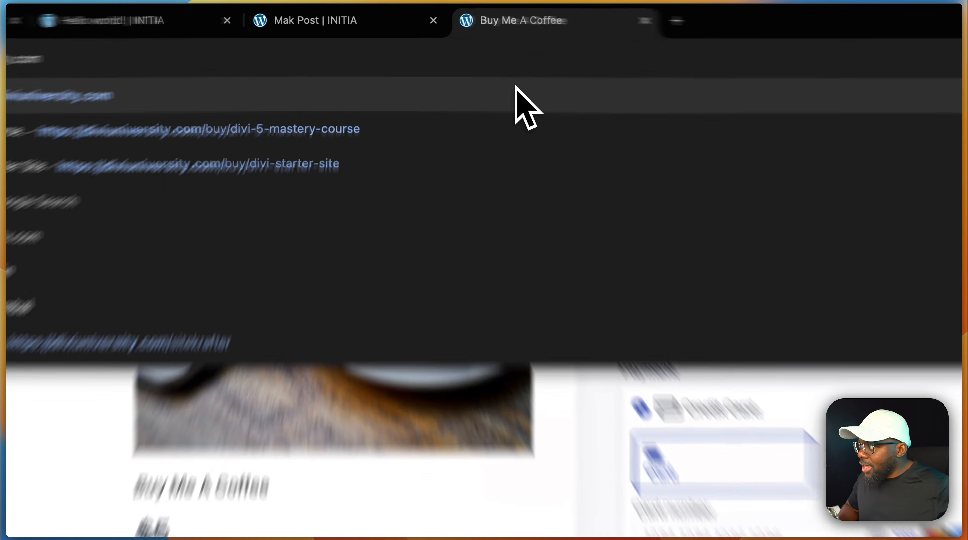
{"action": "key", "text": "Return"}
{"action": "mouse_move", "coordinate": [568, 110]}
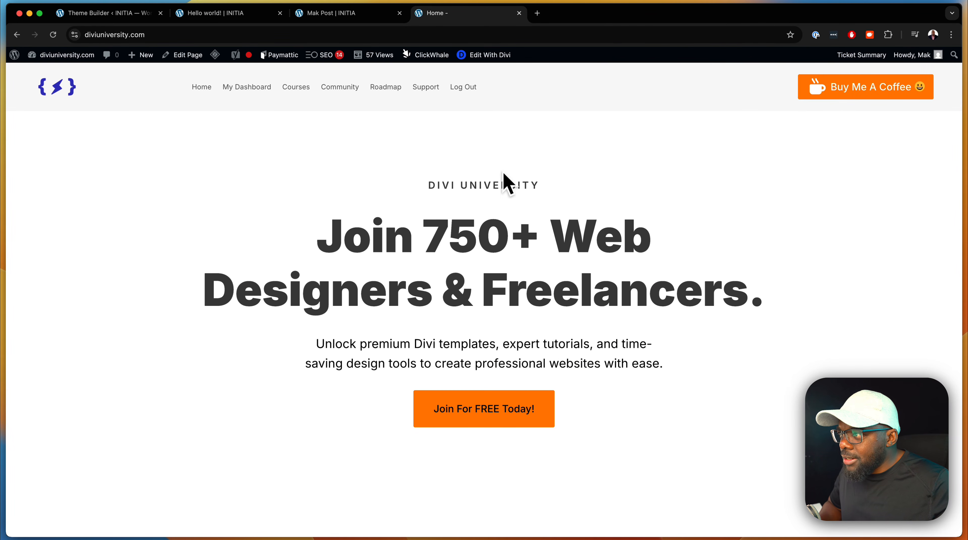